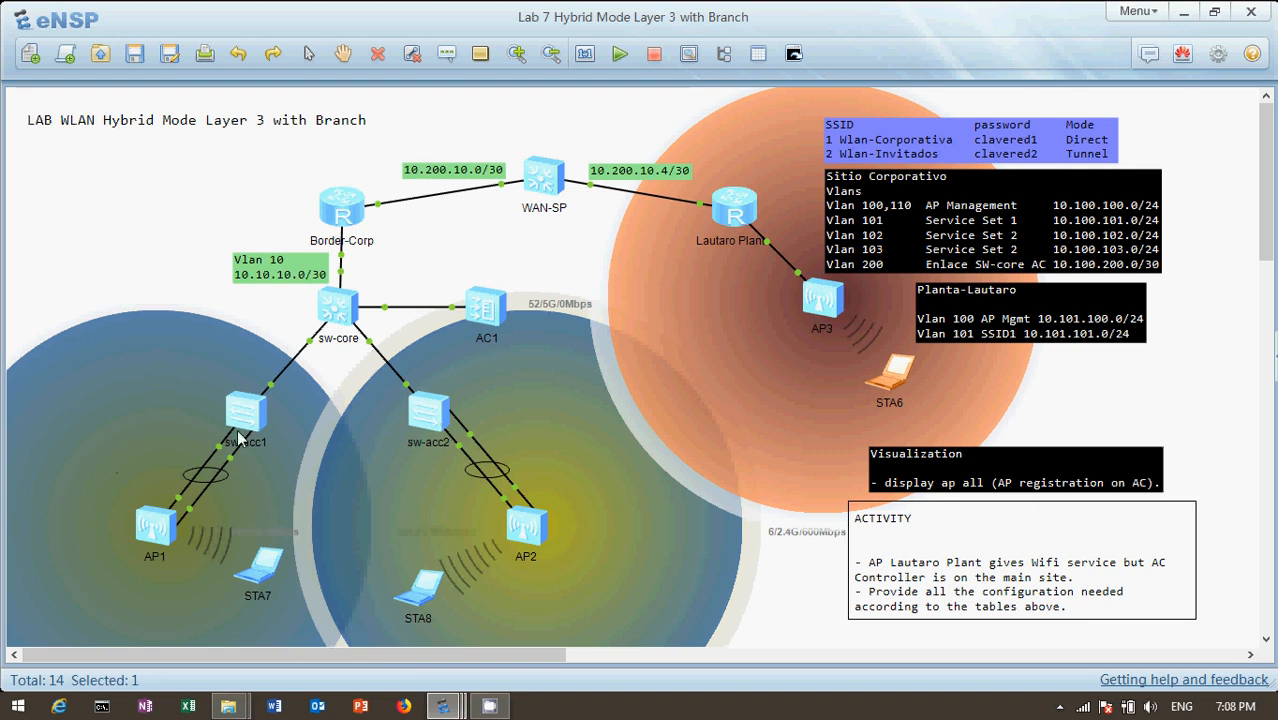
Open the console of the sw-acc1 switch from the topology and bring up its command prompt
mouse_move(378, 312)
click(274, 384)
click(163, 270)
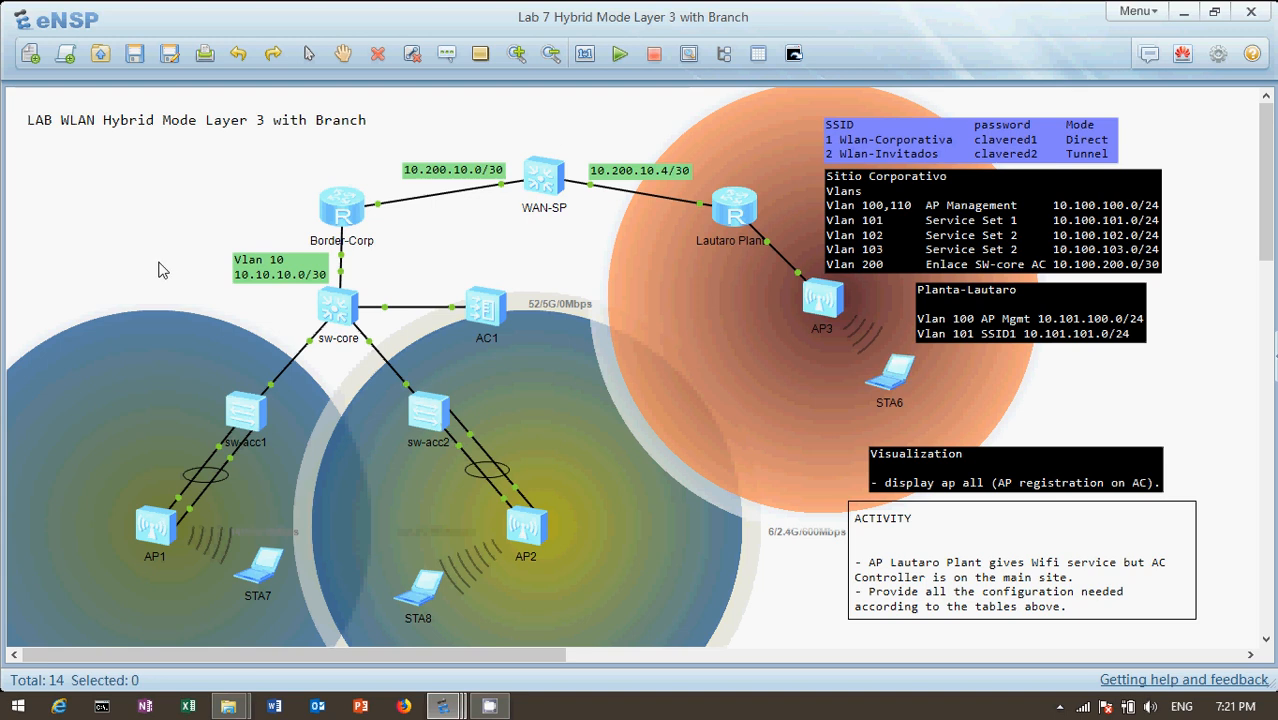
double_click(243, 411)
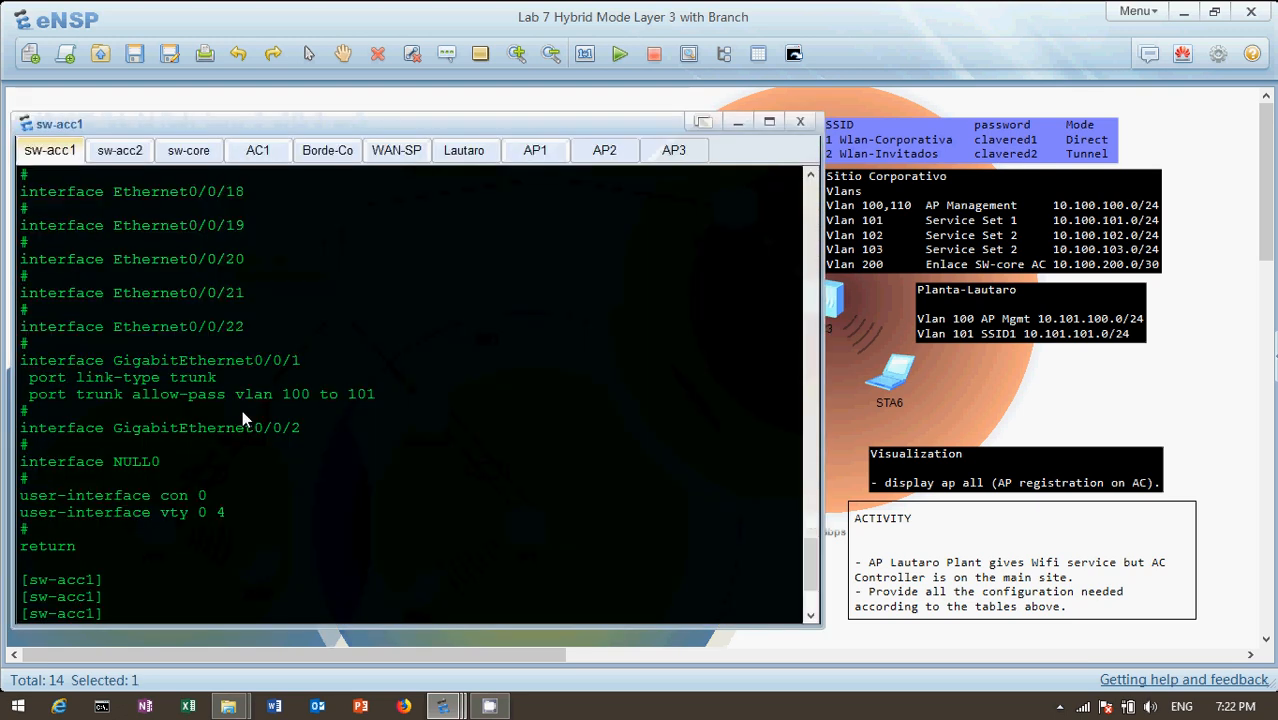
key(Return)
key(Return)
key(Return)
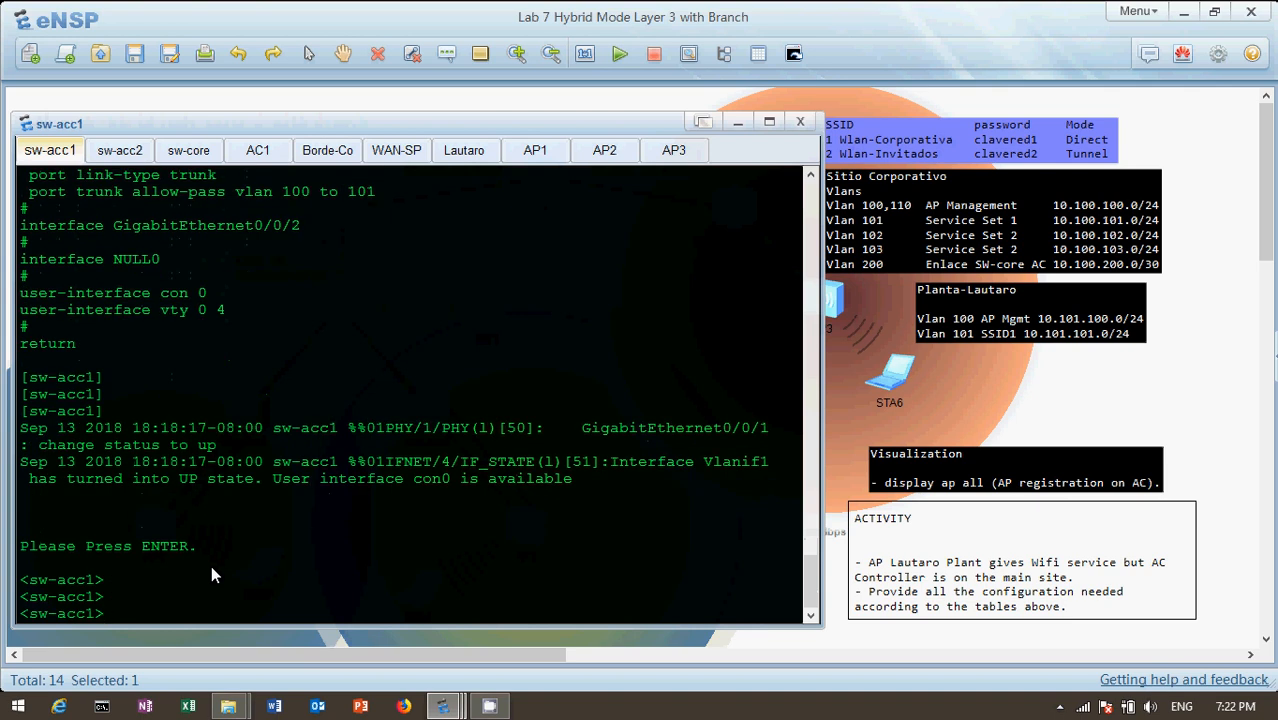
Display the current configuration of sw-acc1
text(discu)
key(Tab)
key(Return)
text(dis cu)
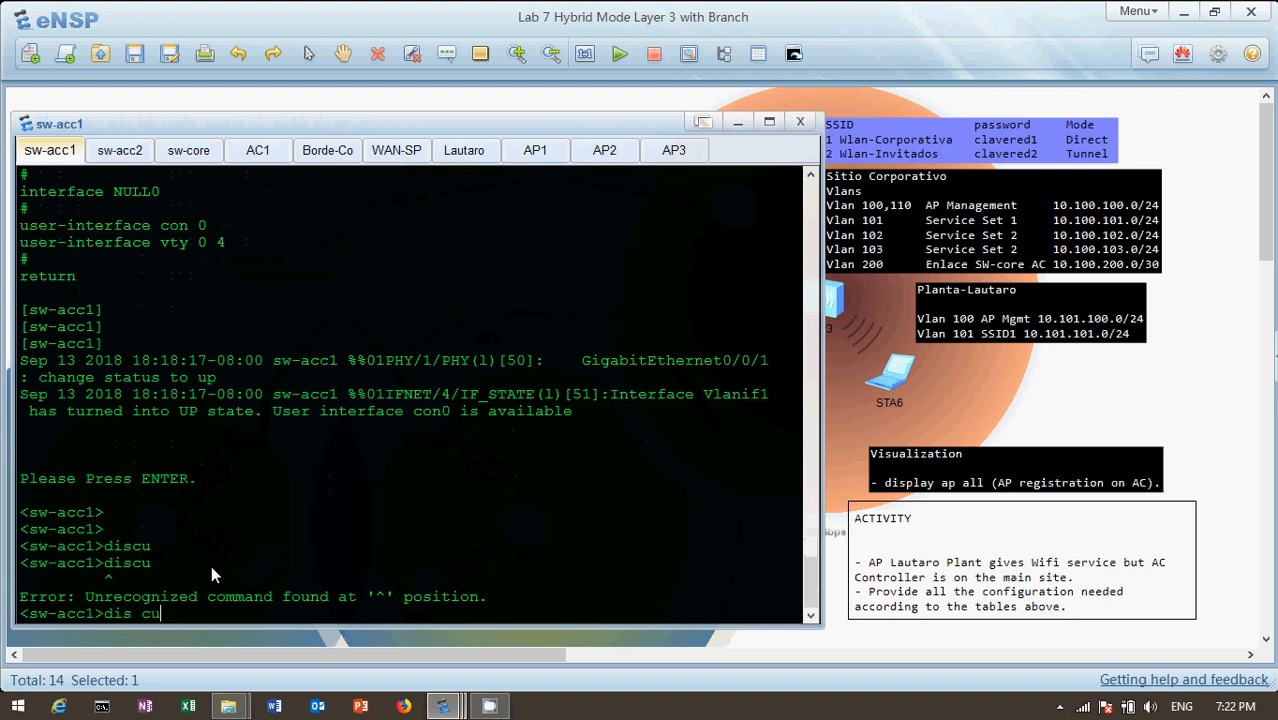
key(Return)
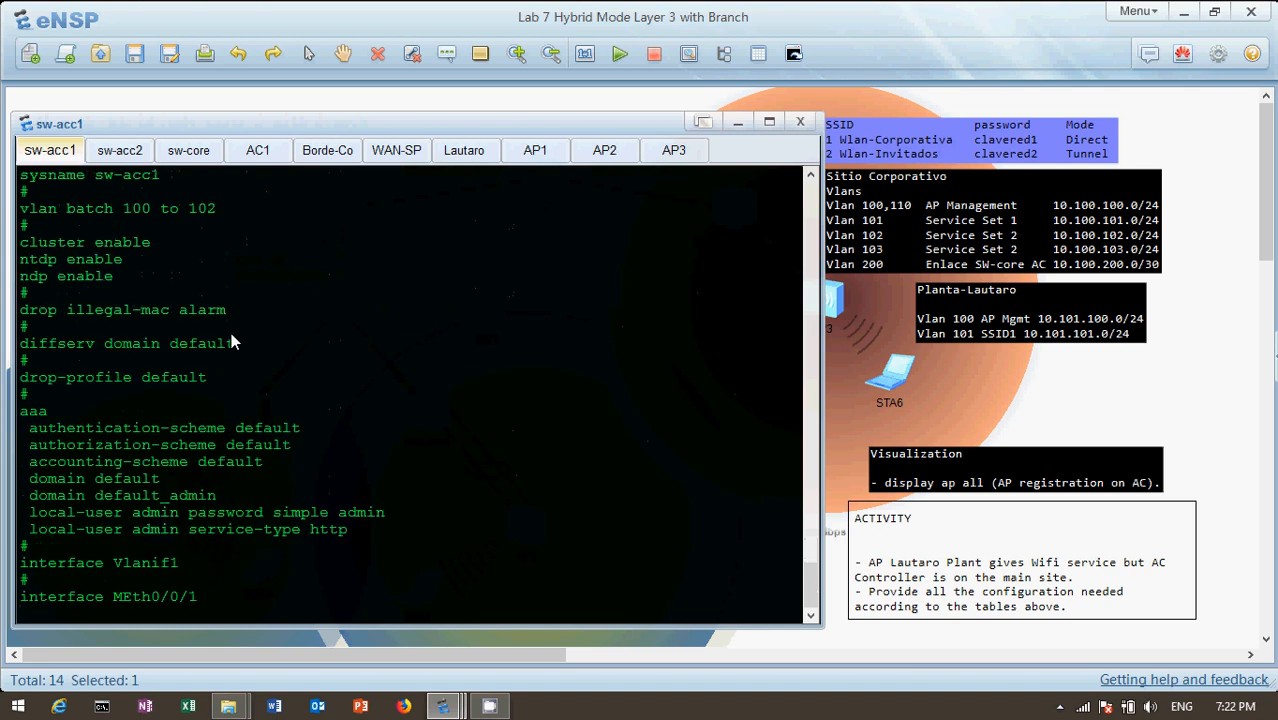
Move the sw-acc1 console window clear of sw-acc1 and AP1 in the topology and bring it back to the front
drag(376, 121, 796, 99)
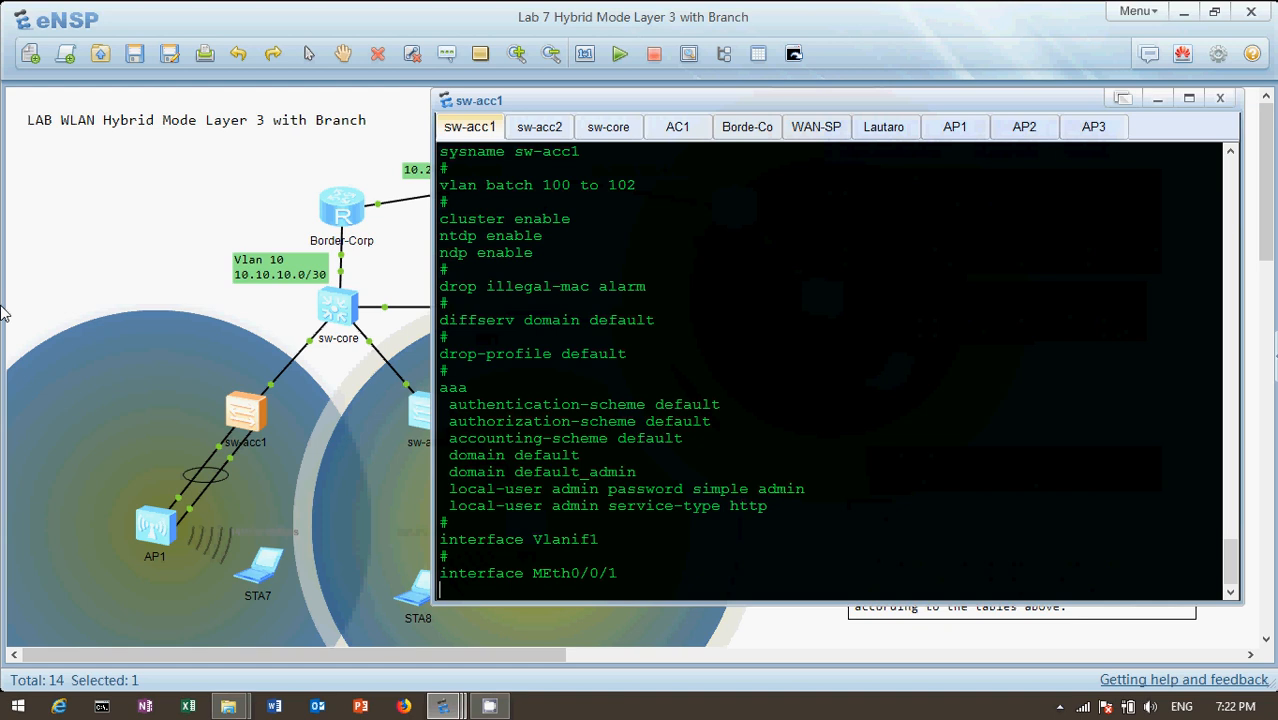
click(1089, 28)
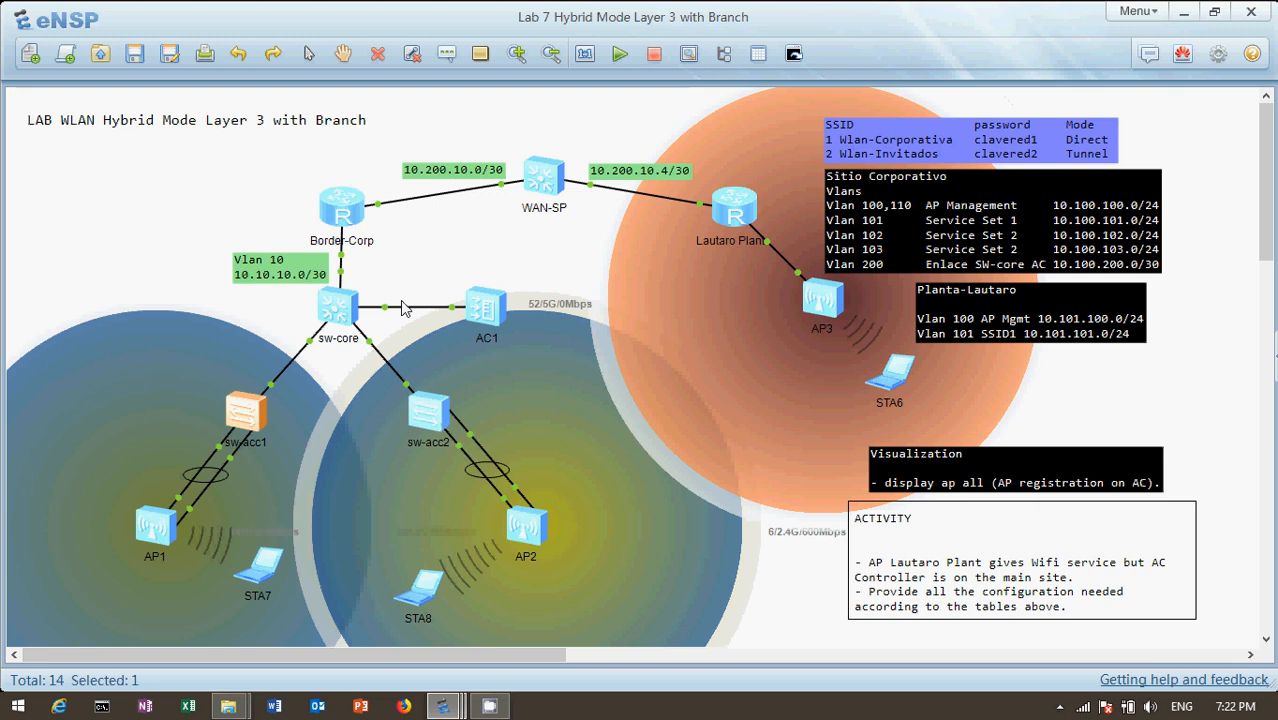
double_click(245, 430)
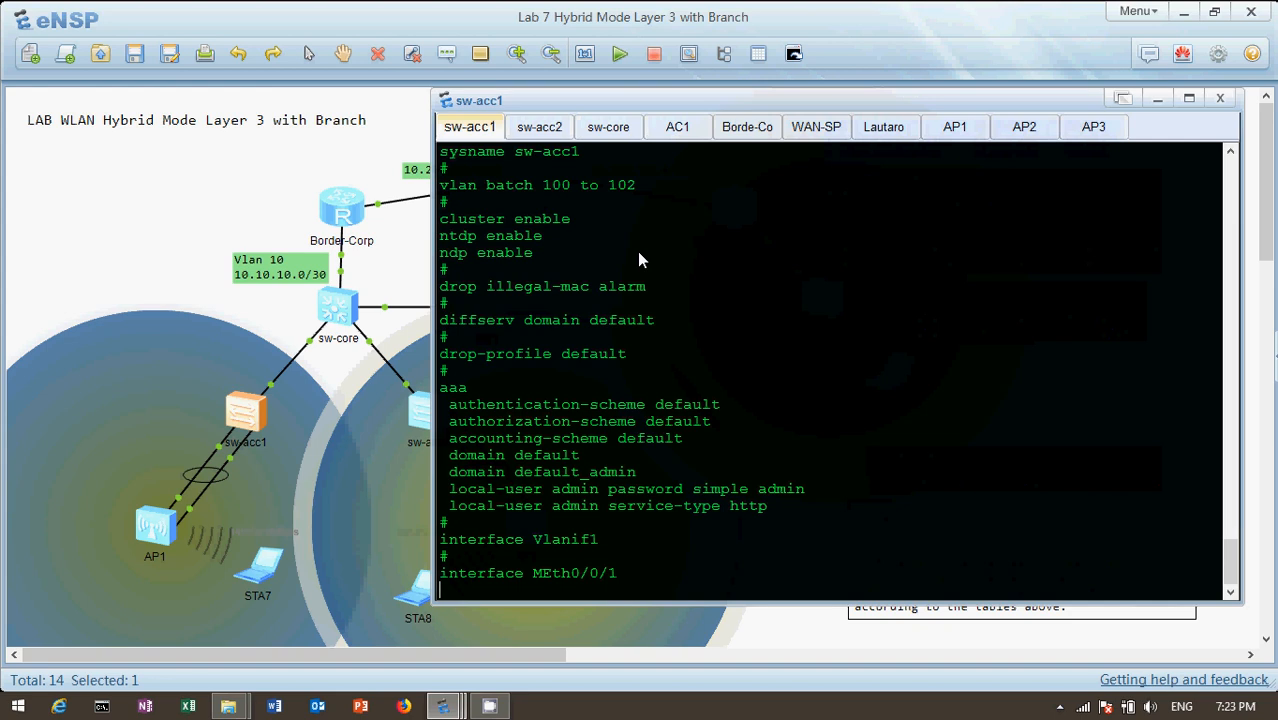
Examine the Eth-Trunk1 settings in the sw-acc1 configuration and highlight the port-isolate line
key(Return)
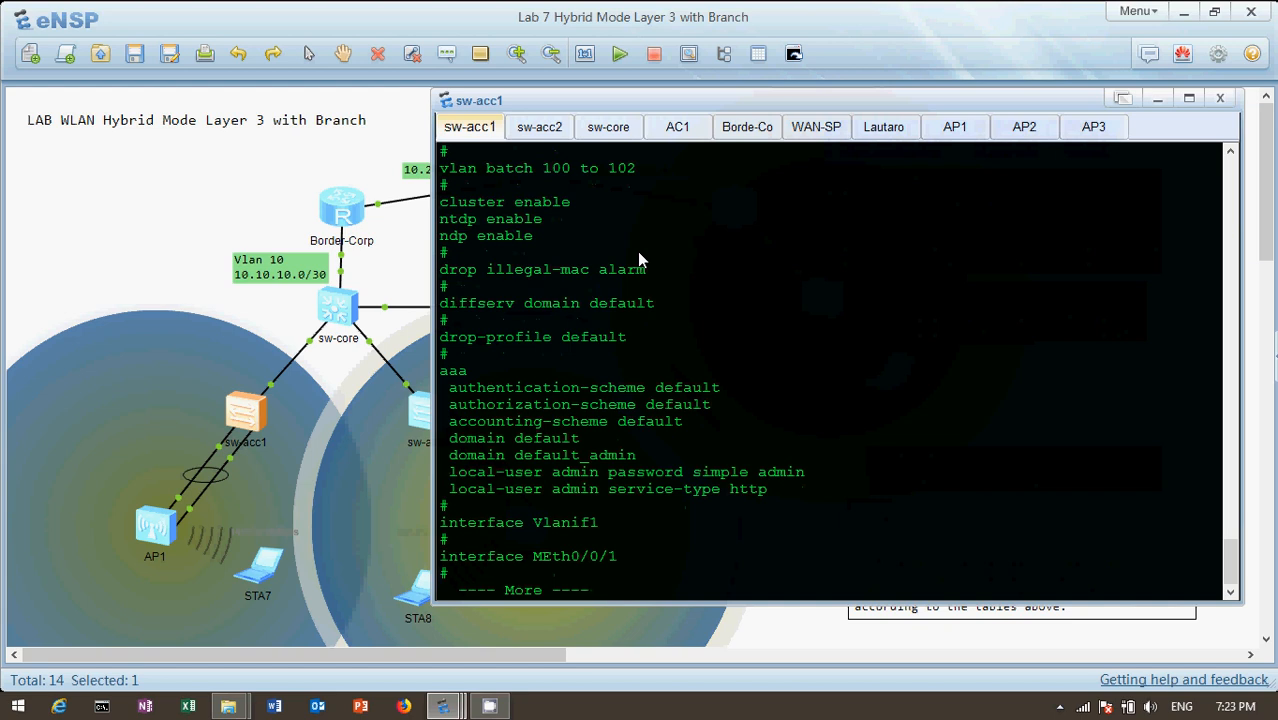
key(Return)
key(Return)
key(Return)
key(Return)
key(Return)
key(Return)
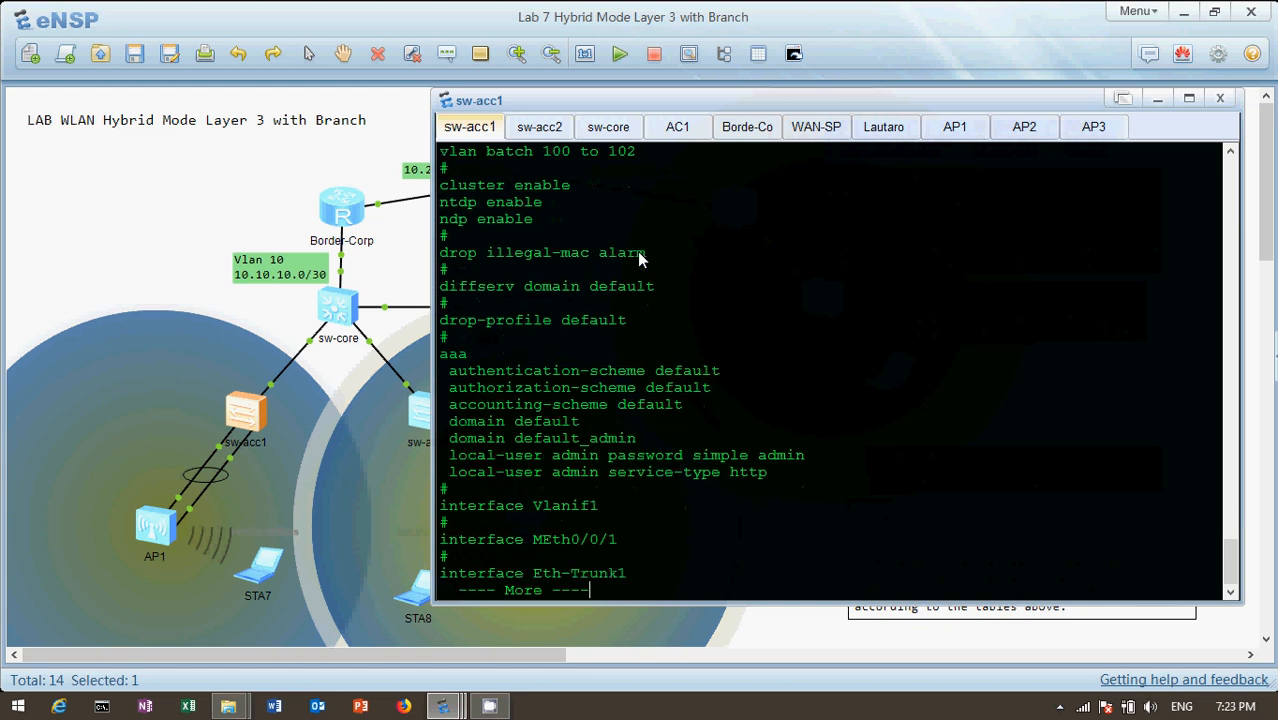
key(Return)
key(Return)
key(Return)
key(Return)
key(Return)
key(Return)
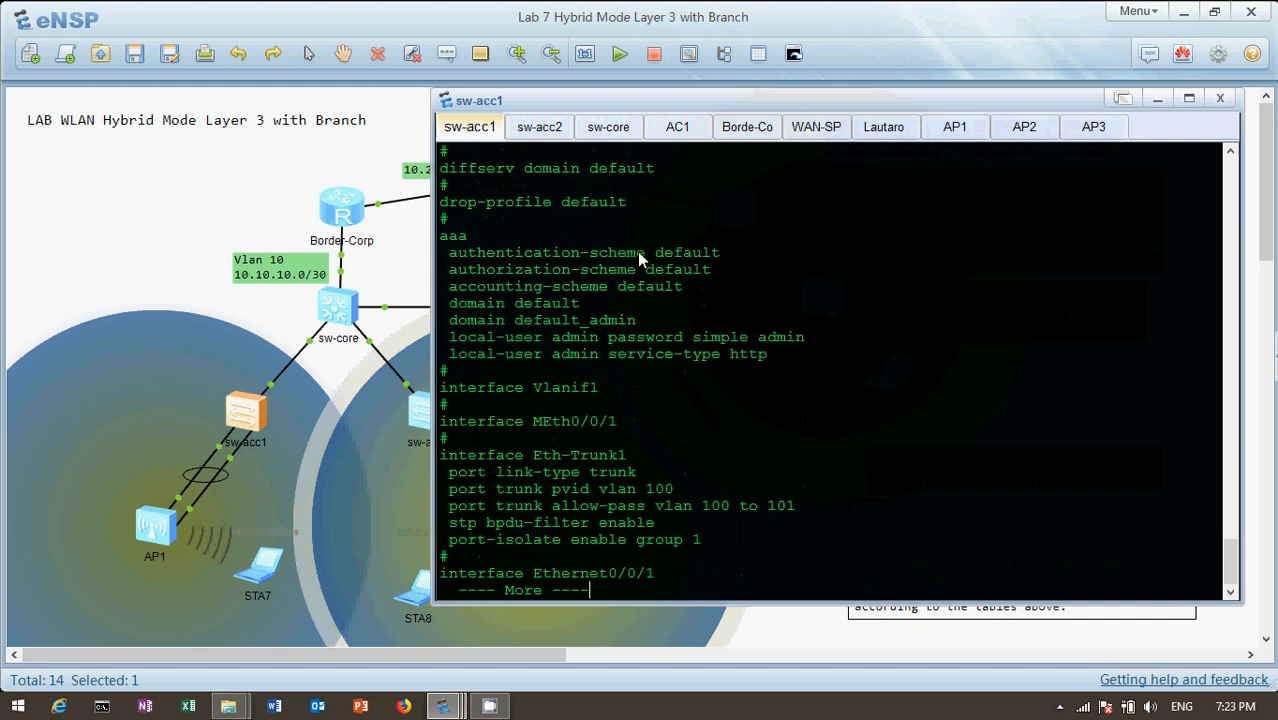
key(Return)
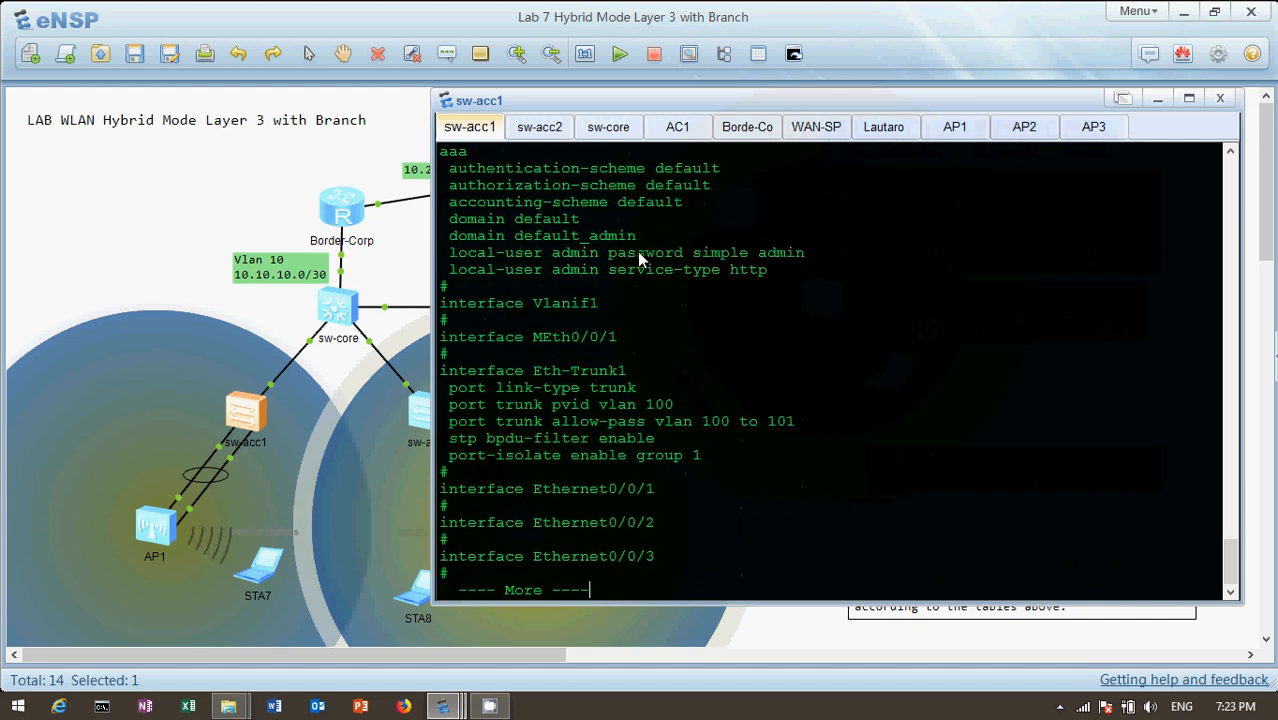
key(Return)
key(Return)
key(Return)
key(Return)
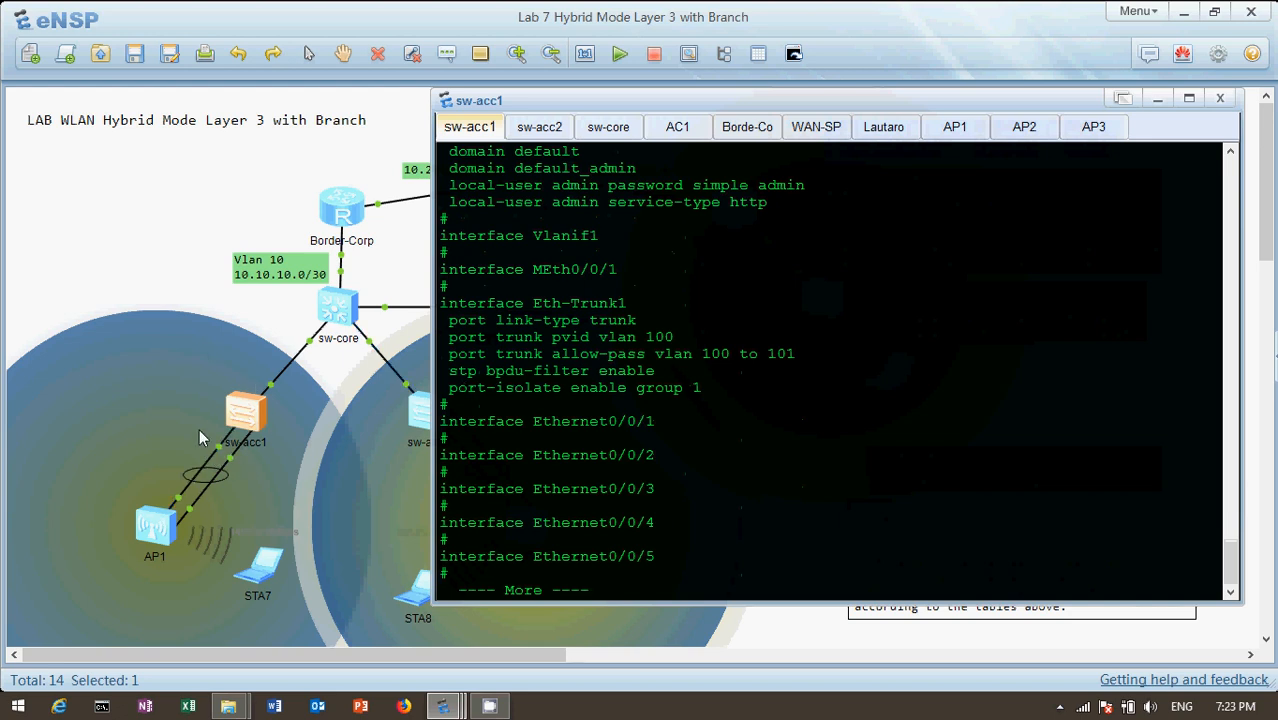
mouse_move(236, 459)
drag(449, 388, 755, 380)
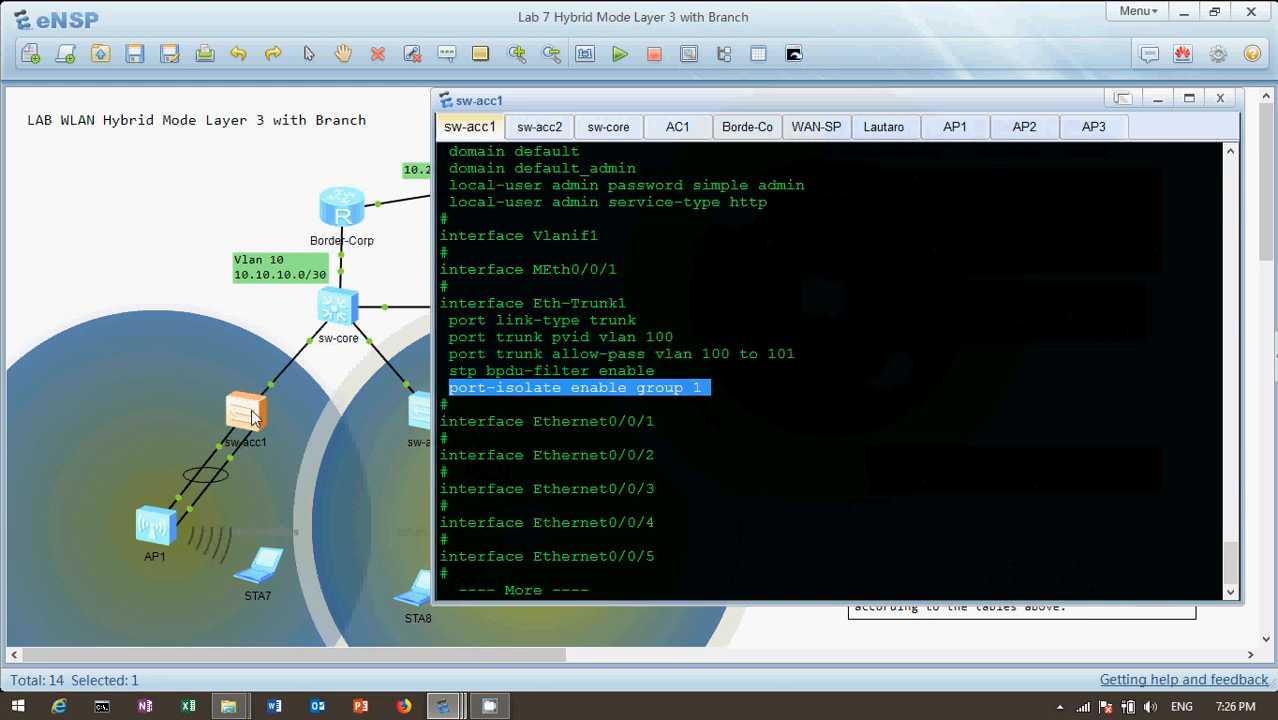
Examine which Ethernet interfaces of sw-acc1 are assigned to Eth-Trunk 1
key(Return)
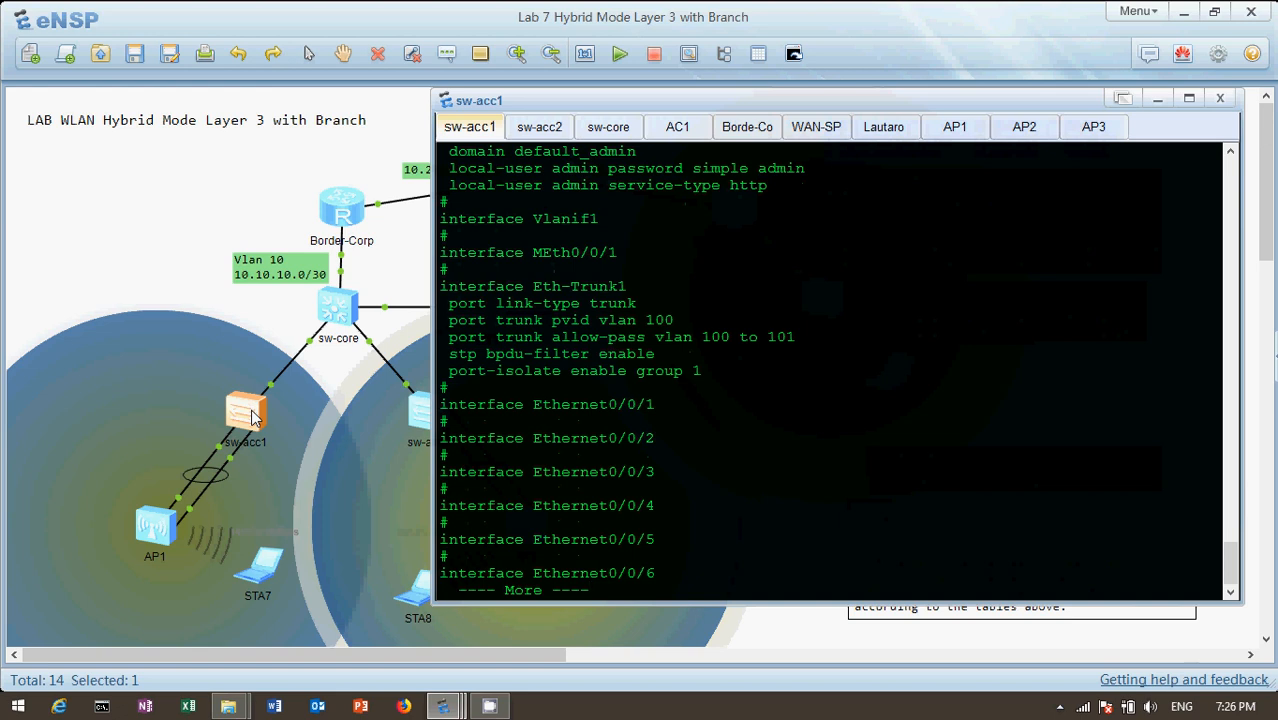
key(Return)
key(Return)
key(Return)
key(Return)
key(Return)
key(Return)
key(Return)
key(Return)
key(Return)
key(Return)
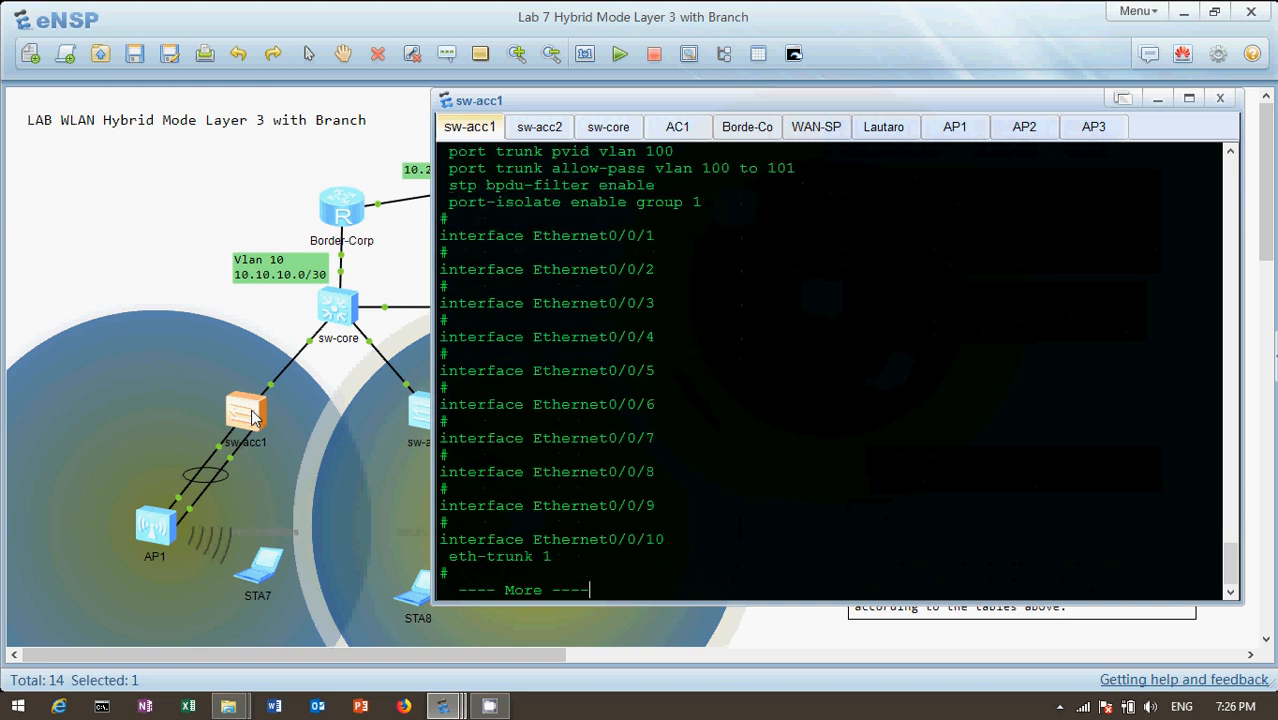
key(Return)
key(Return)
key(Return)
key(Return)
key(Return)
key(Return)
key(Return)
key(Return)
key(Return)
key(Return)
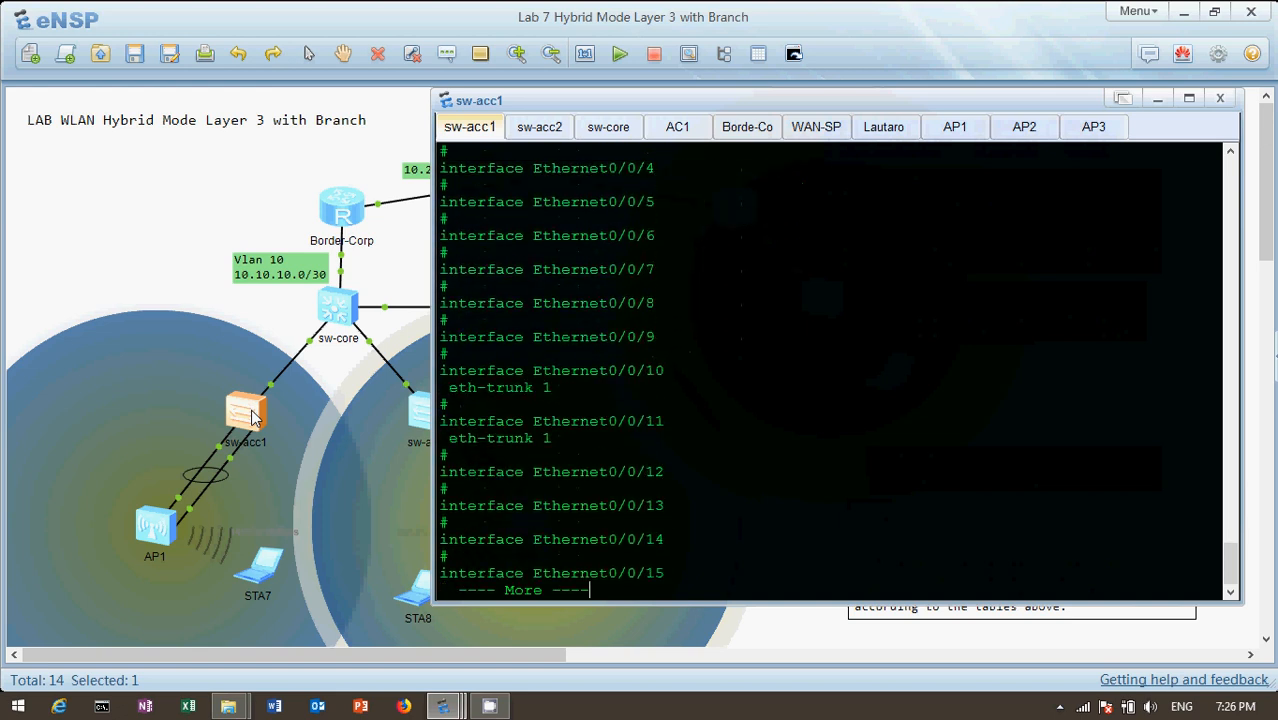
Examine the GigabitEthernet0/0/1 trunk settings of sw-acc1 and finish the configuration listing
key(Return)
key(Return)
key(Return)
key(Return)
key(Return)
key(Return)
key(Return)
key(Return)
key(Return)
key(Return)
key(Return)
key(Return)
key(Return)
key(Return)
key(Return)
key(Return)
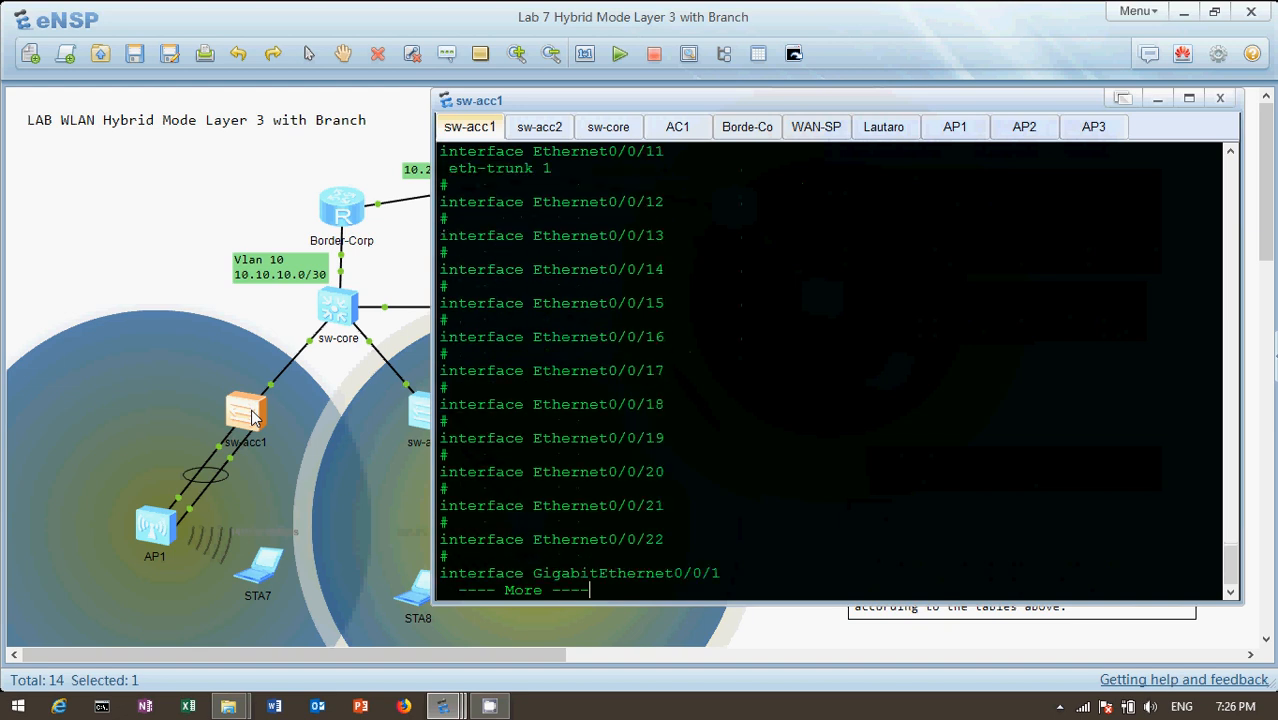
key(Return)
key(Return)
key(Return)
key(Return)
key(Return)
key(Return)
key(Return)
key(Return)
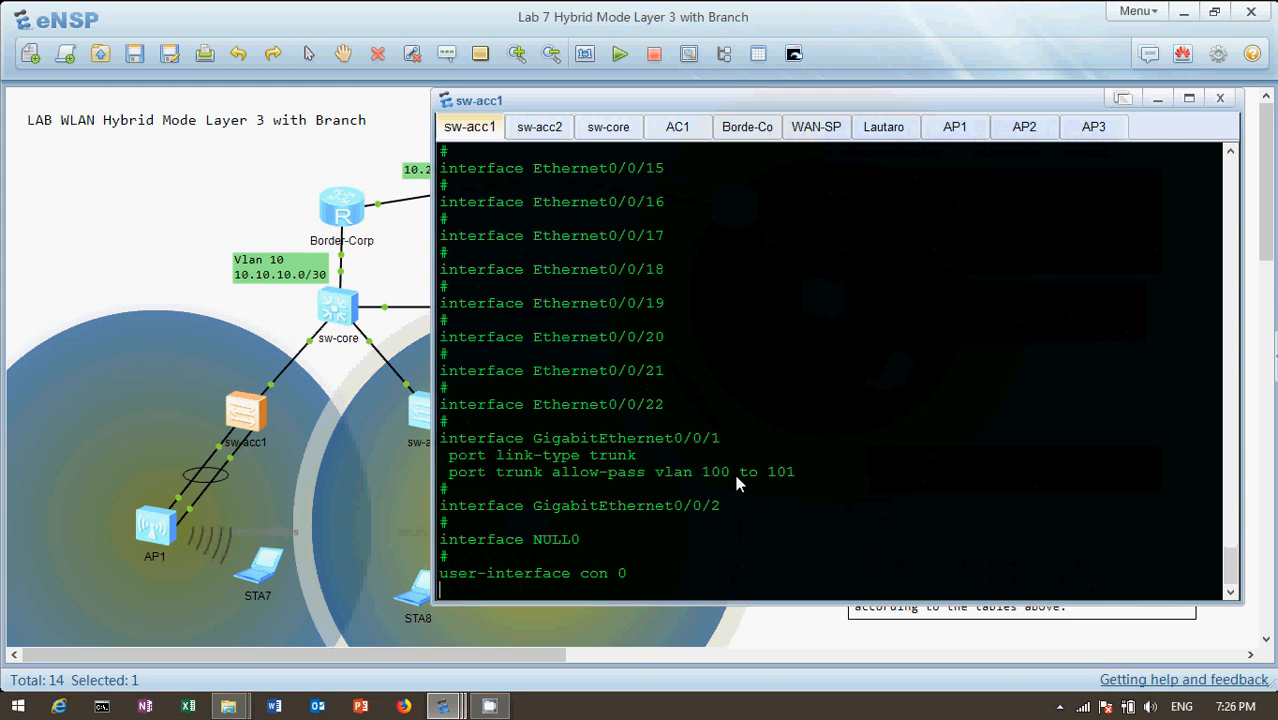
key(Return)
key(Return)
key(Return)
key(Return)
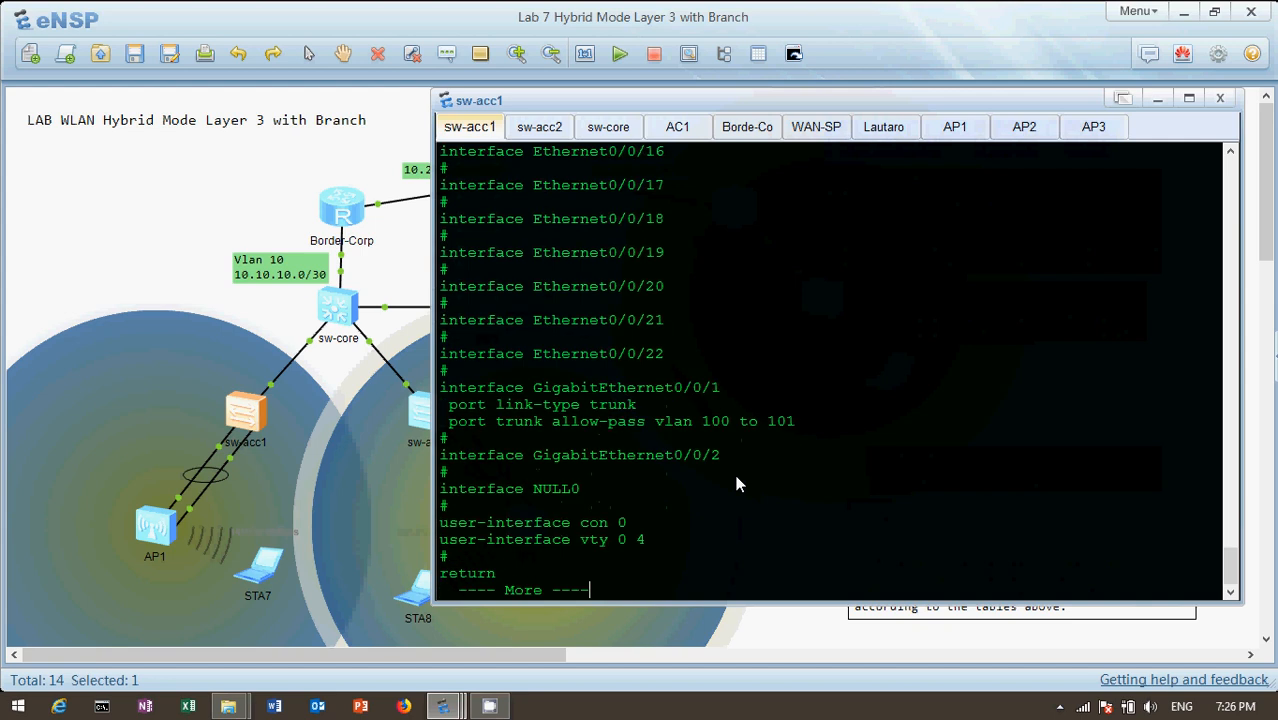
key(Return)
key(Return)
key(Return)
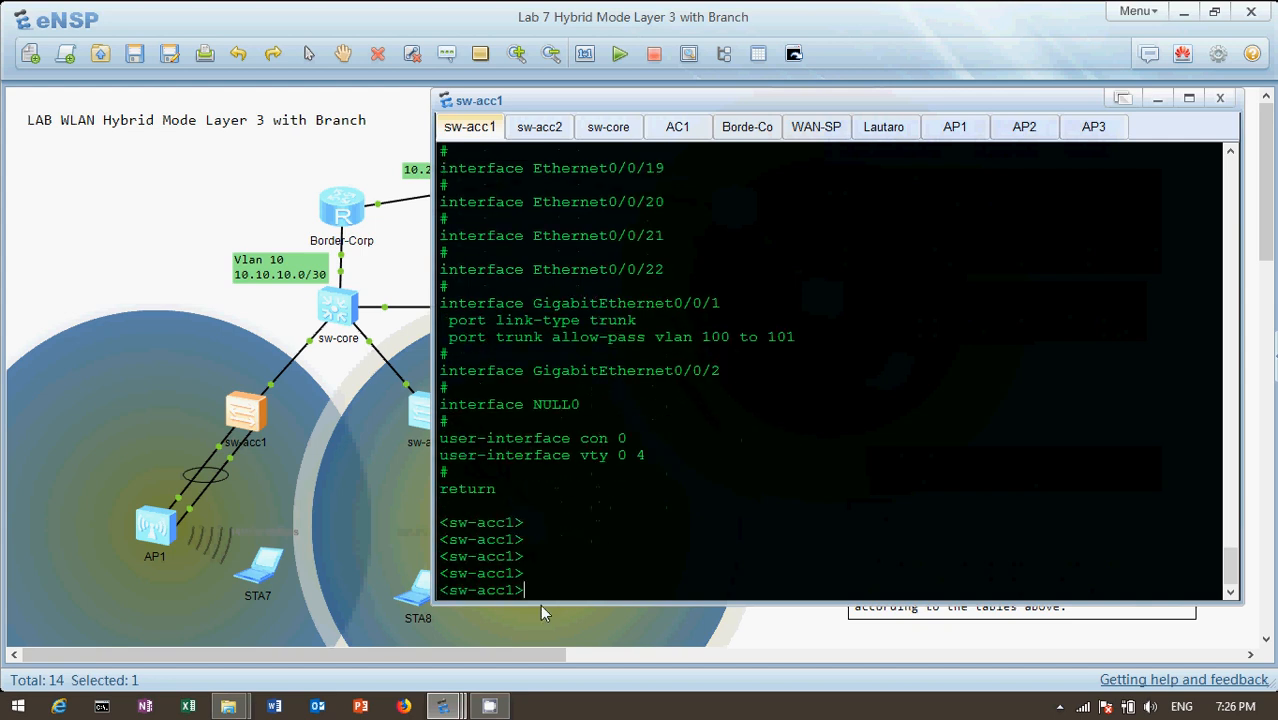
Open the console of the sw-core switch from the topology and display its current configuration
click(174, 226)
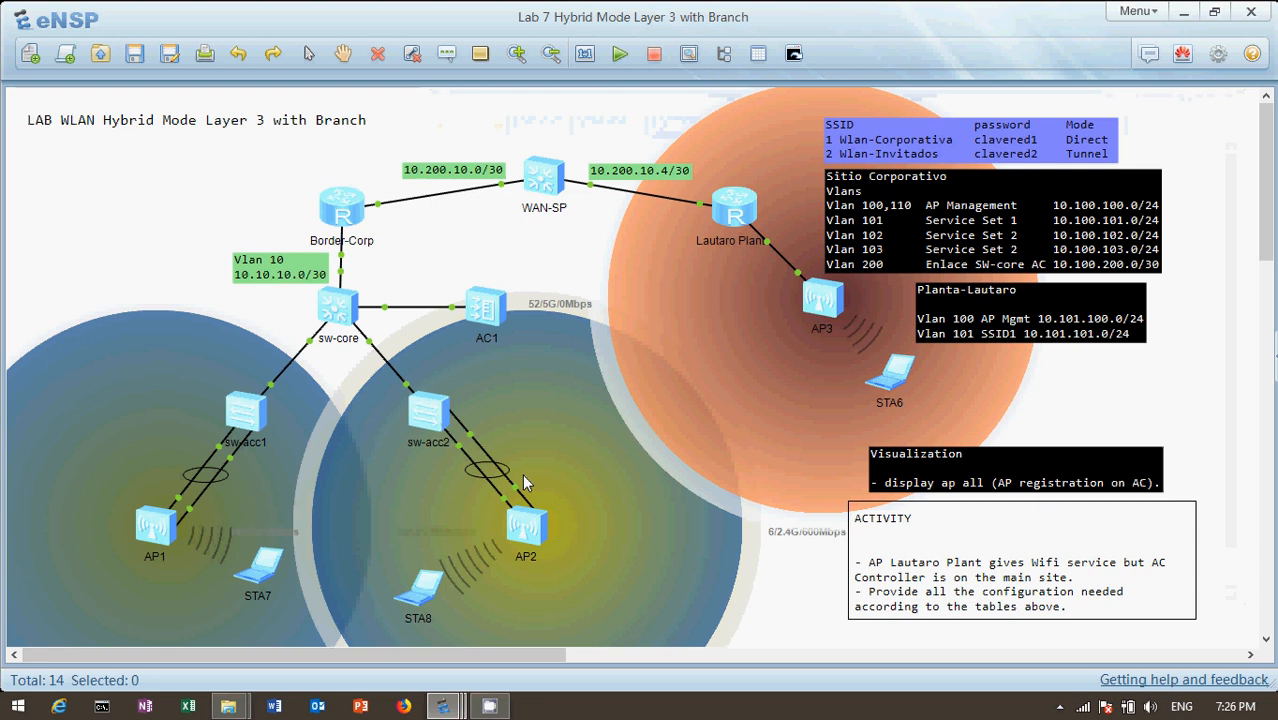
double_click(348, 313)
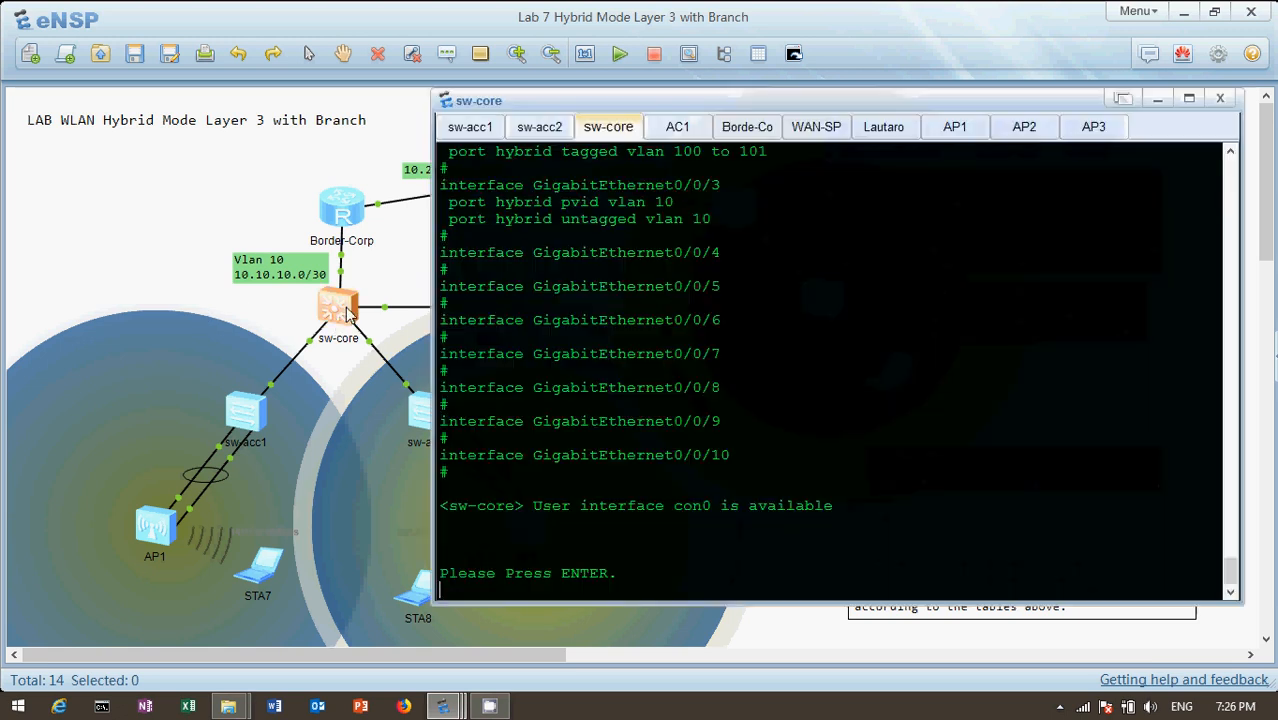
key(Return)
key(Return)
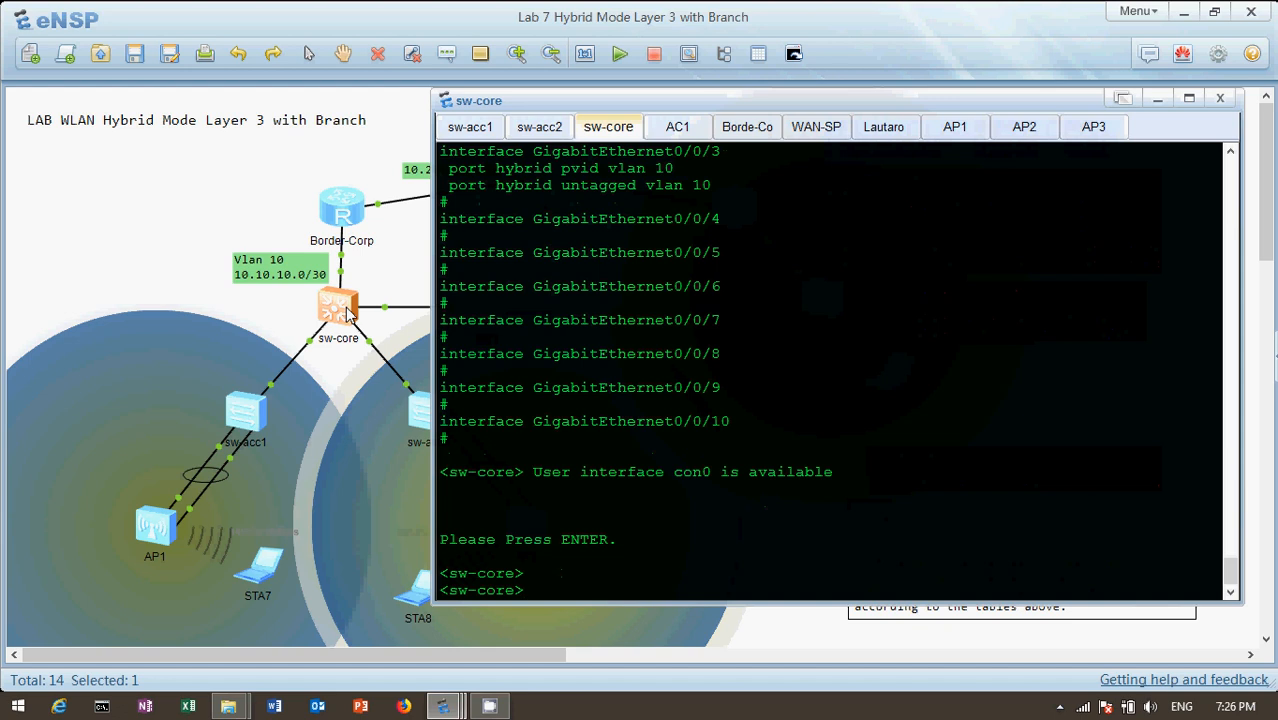
text(dis cu)
key(Tab)
key(Return)
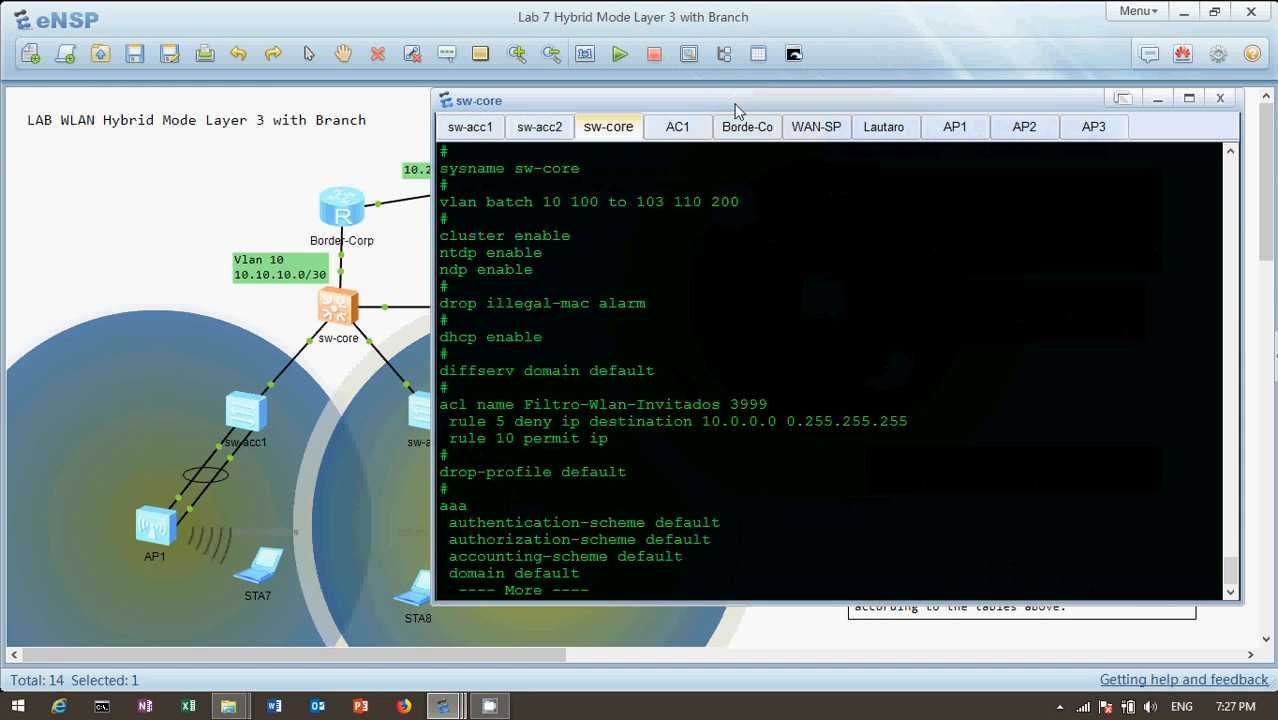
Move the sw-core console clear of AC1 in the topology and examine the VLAN batch and the Filtro-Wlan-Invitados ACL
drag(748, 104, 848, 110)
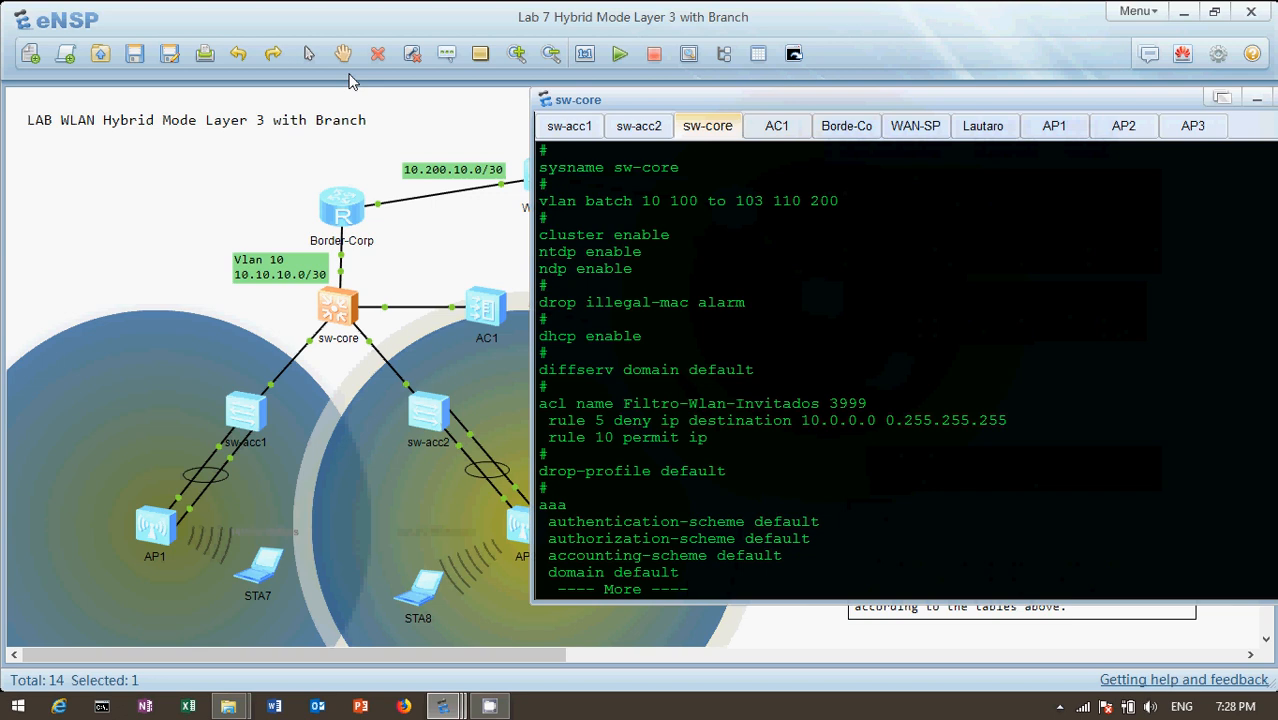
key(Return)
key(Return)
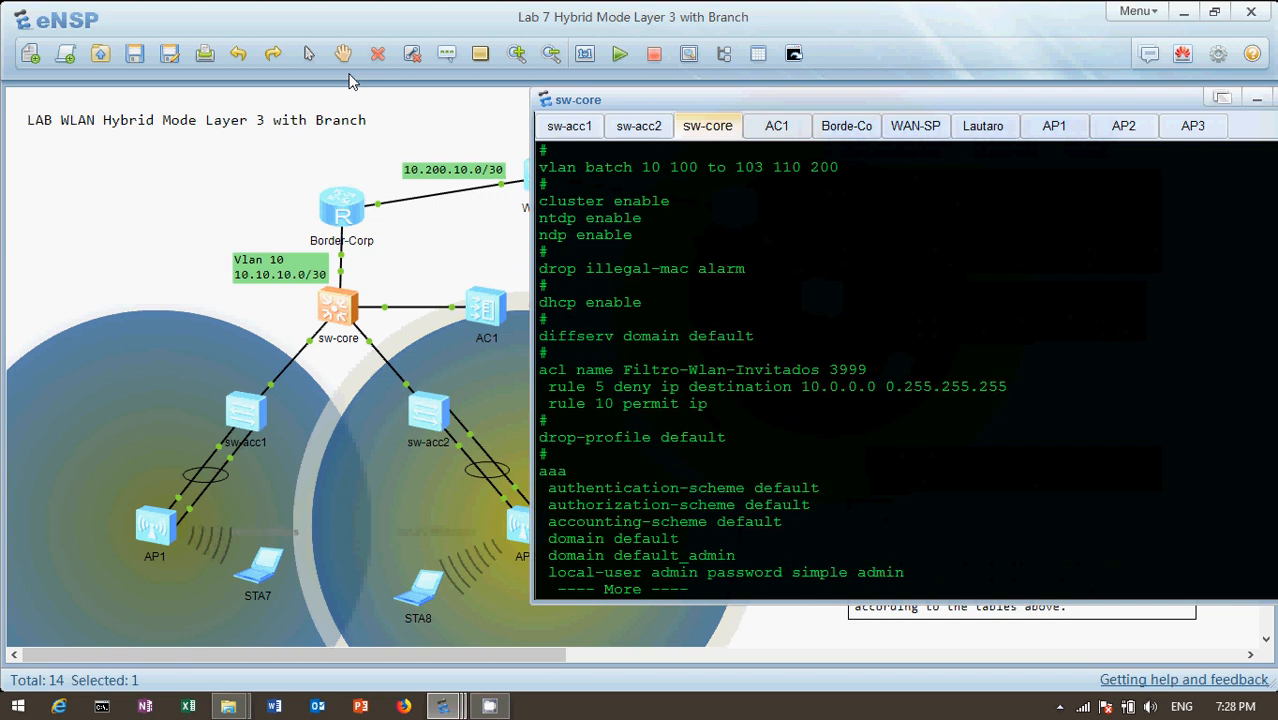
key(Return)
key(Return)
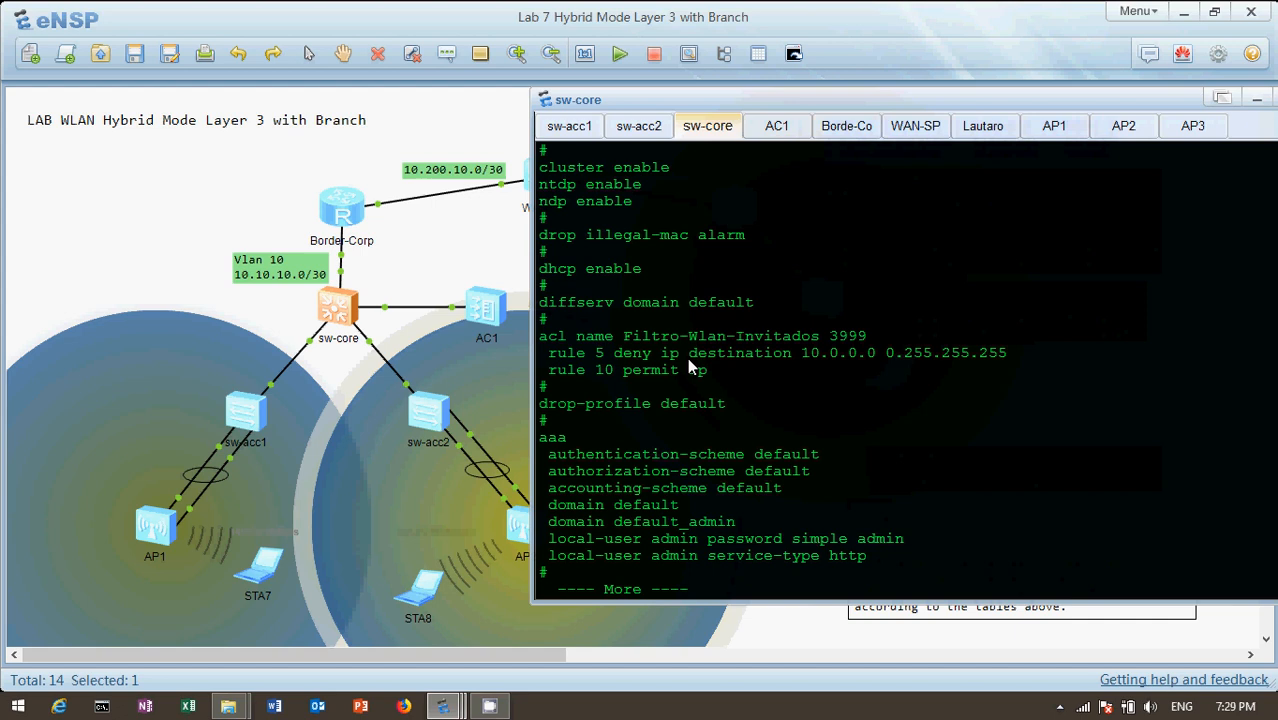
Examine the Vlanif10 address and the Vlanif100 DHCP relay settings in the sw-core configuration
key(Return)
key(Return)
key(Return)
key(Return)
key(Return)
key(Return)
key(Return)
key(Return)
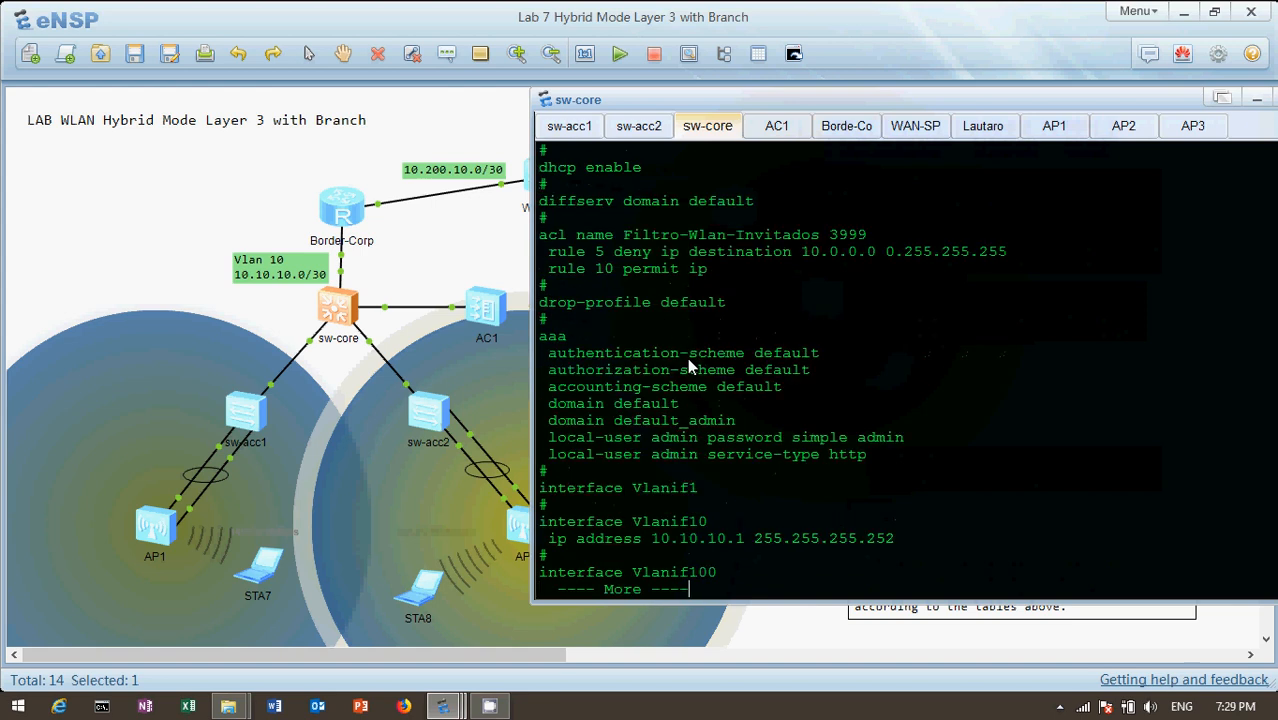
key(Return)
key(Return)
key(Return)
key(Return)
key(Return)
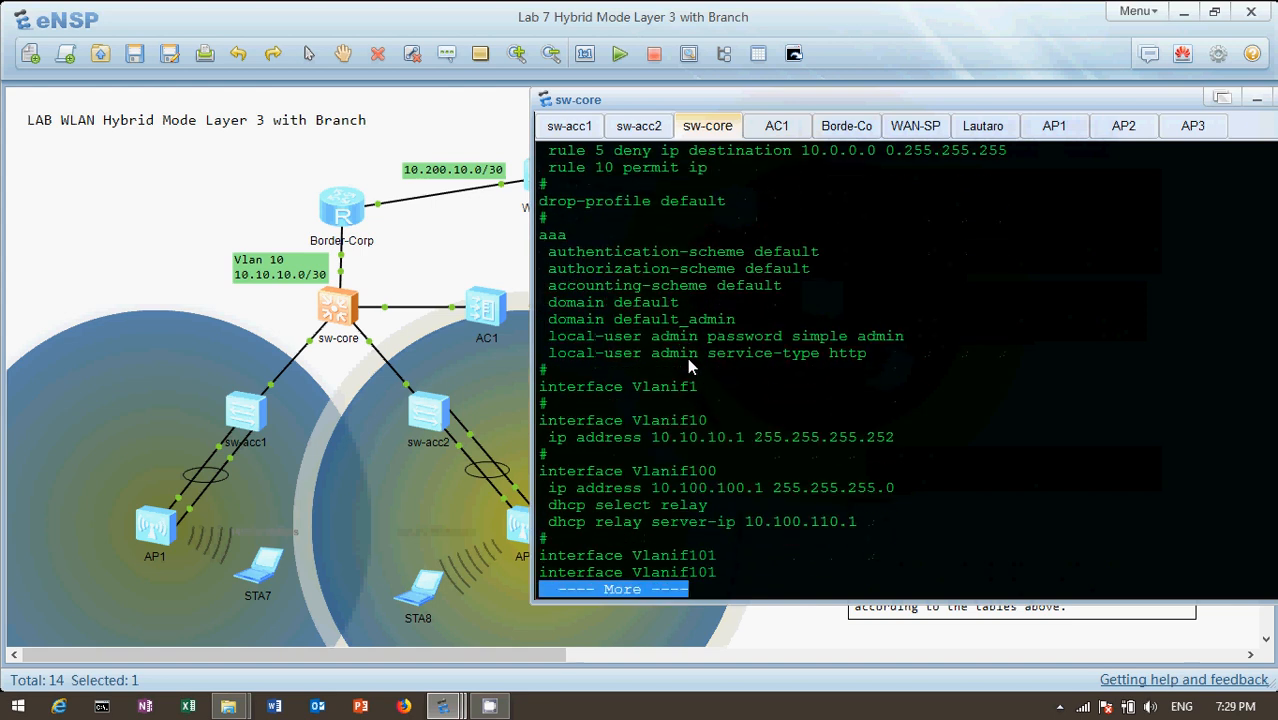
key(Return)
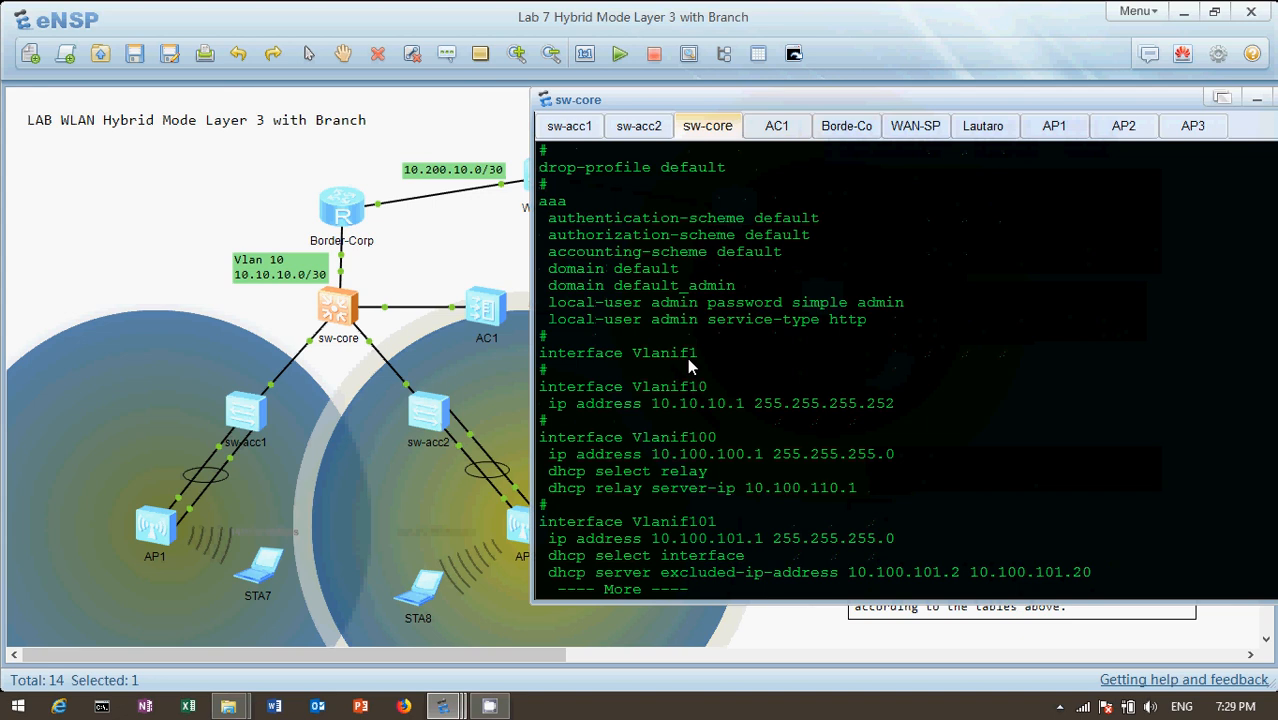
Examine the Vlanif101 and Vlanif102 addresses and DHCP server settings in the sw-core configuration
key(Return)
key(Return)
key(Return)
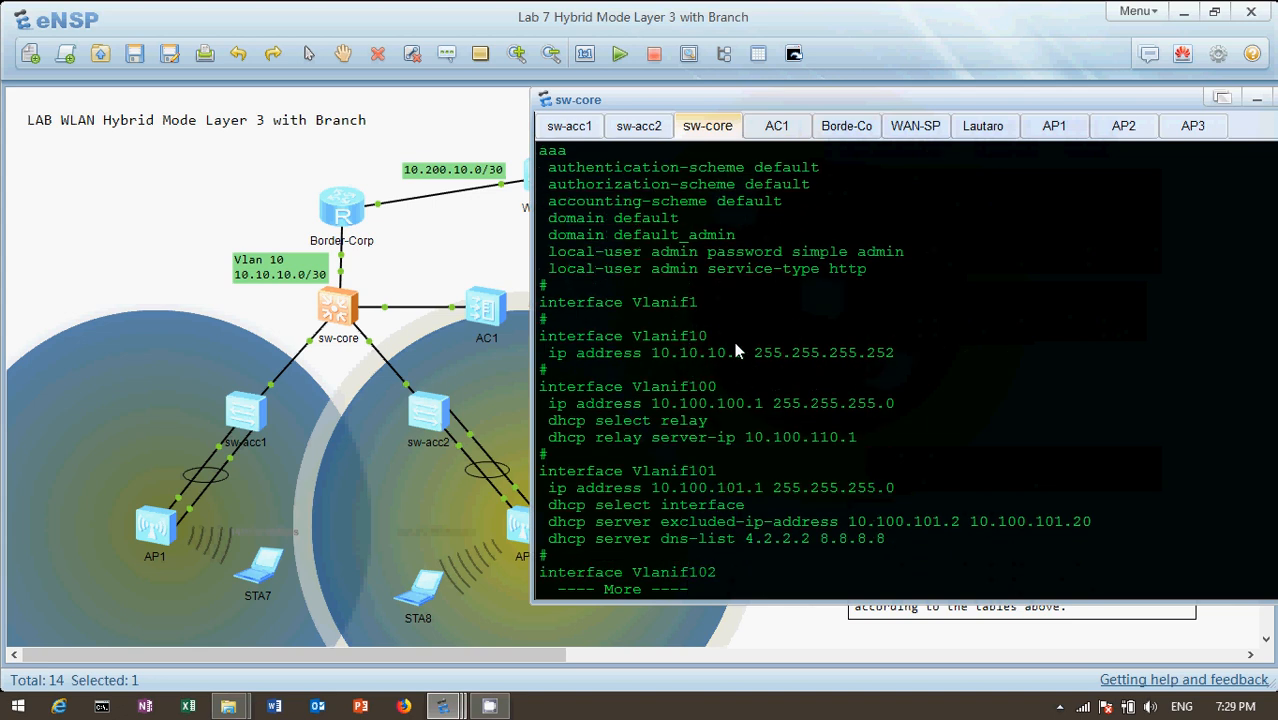
key(Return)
key(Return)
key(Return)
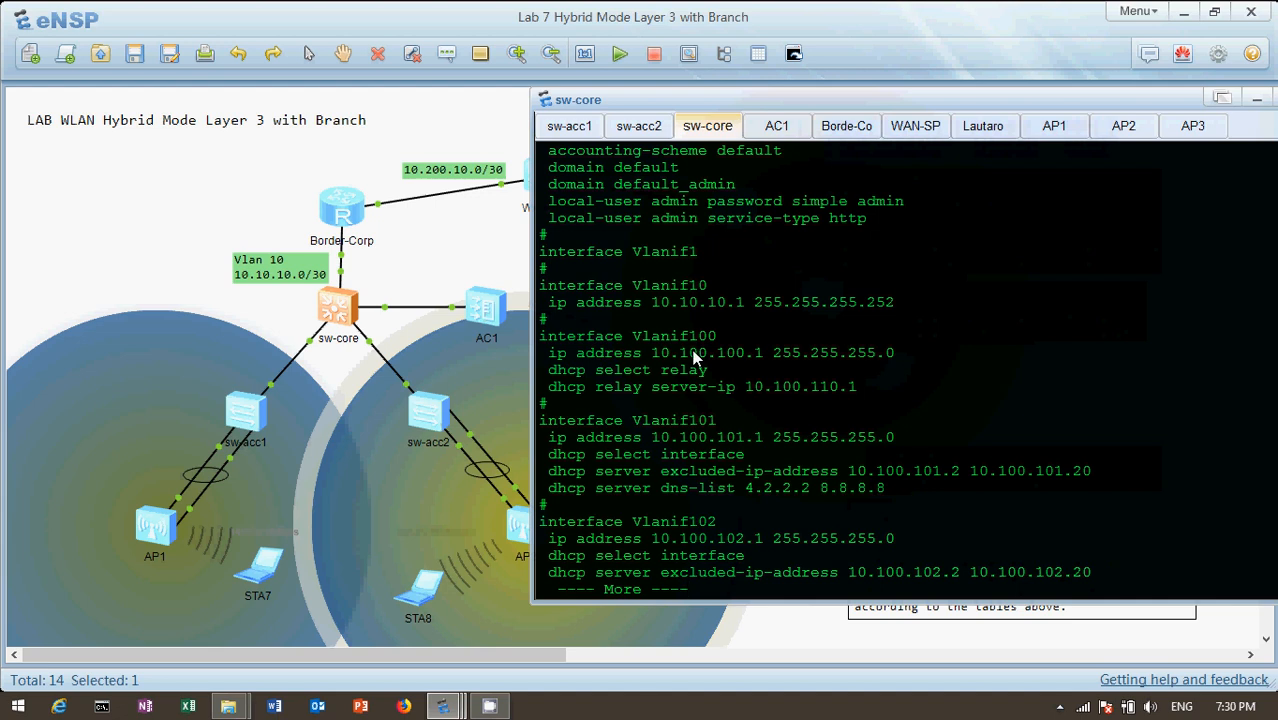
Switch to the AC1 console, log on again and display the controller's current configuration
click(776, 128)
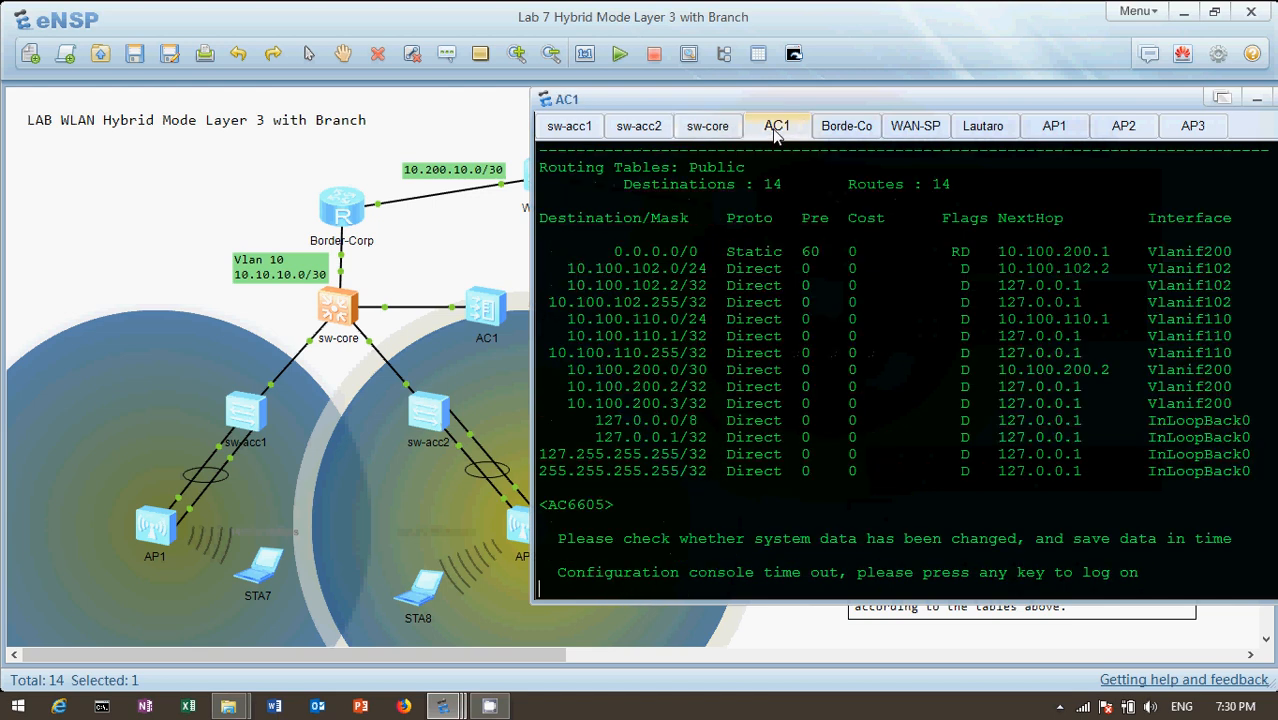
key(Return)
key(Return)
key(Return)
text(dis cu)
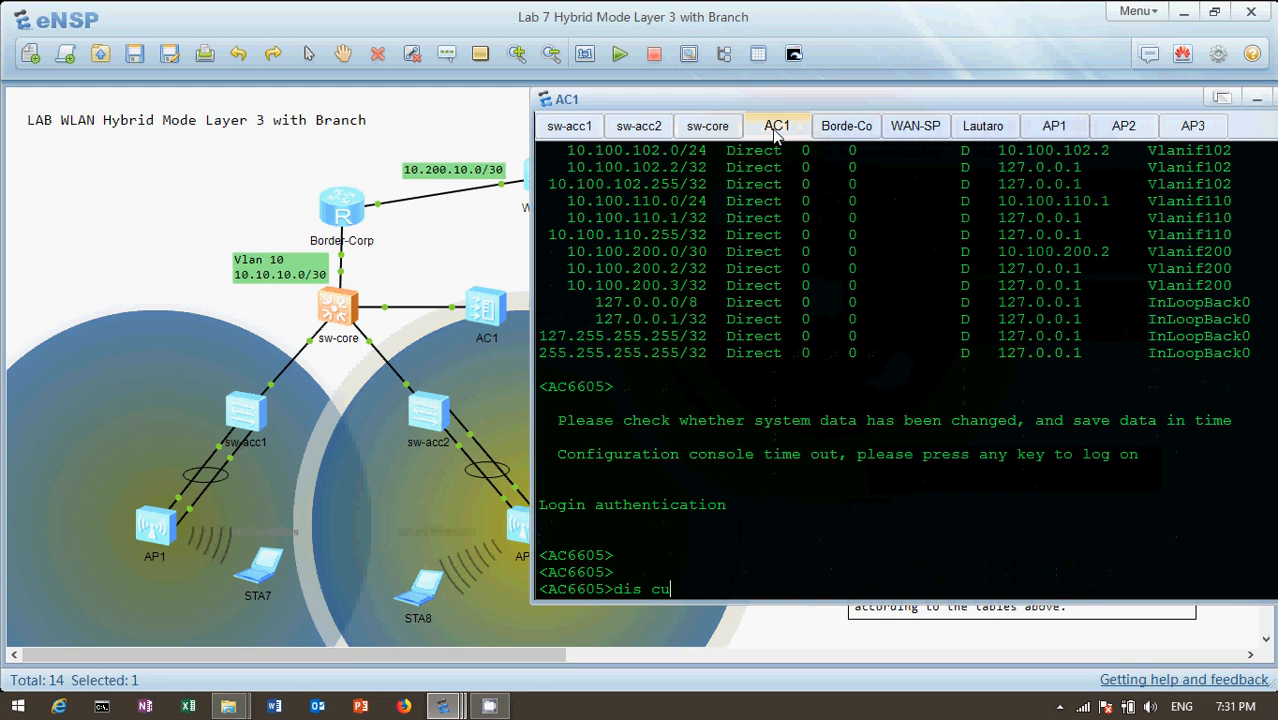
key(Tab)
key(Return)
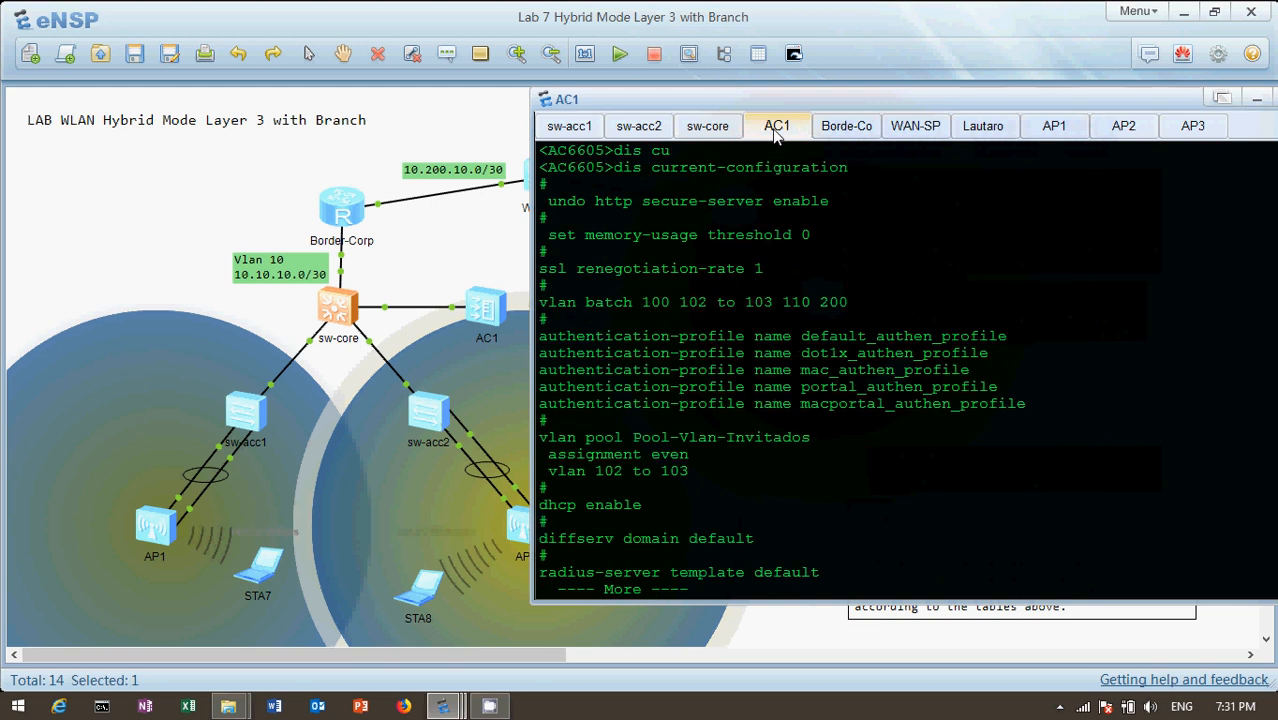
Page through AC1's current configuration from the VLAN batch to the complete Pool-AP address pool section
key(Return)
key(Return)
key(Return)
key(Return)
key(Return)
key(Return)
key(Return)
key(Return)
key(Return)
key(Return)
key(Return)
key(Return)
key(Return)
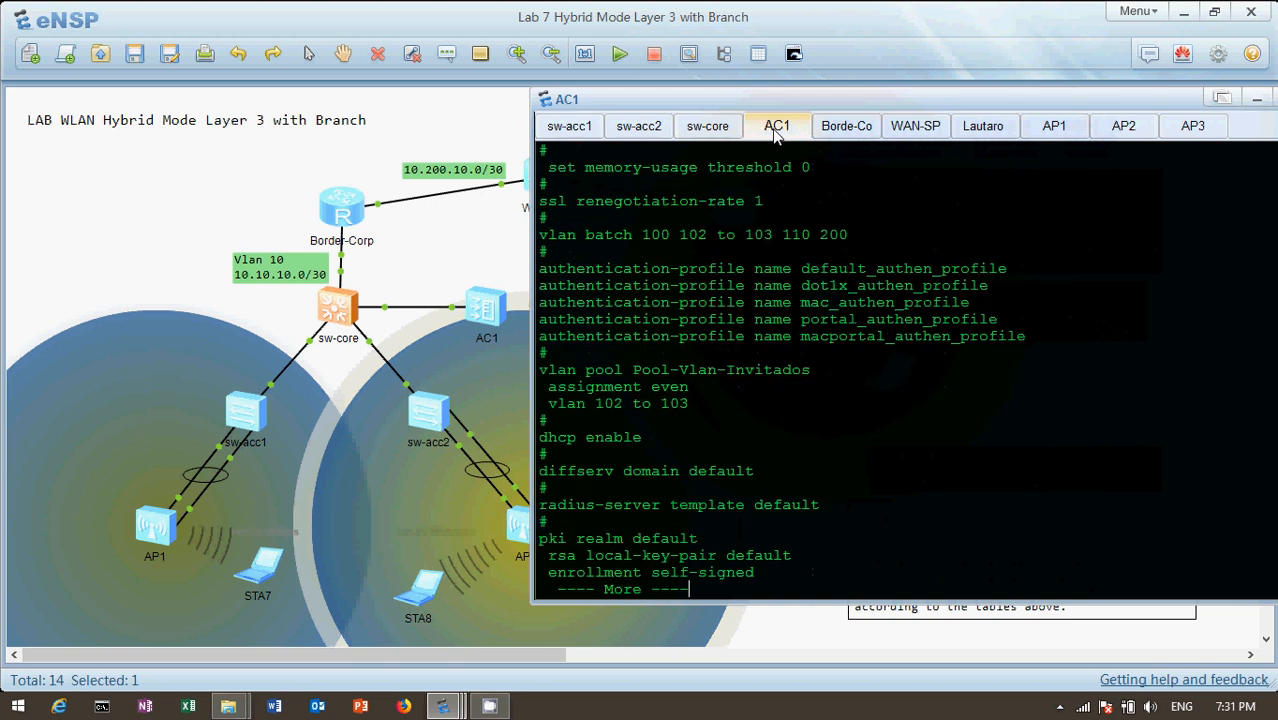
key(Return)
key(Return)
key(Return)
key(Return)
key(Return)
key(Return)
key(Return)
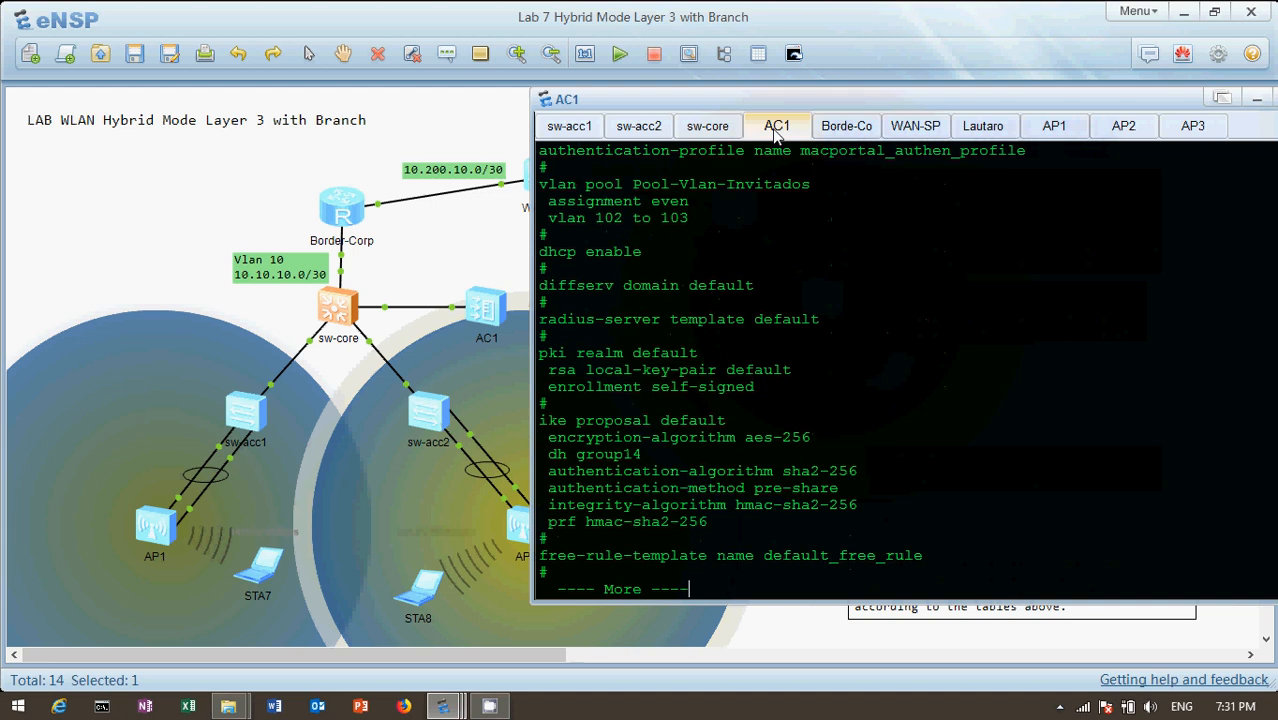
key(Return)
key(Return)
key(Return)
key(Return)
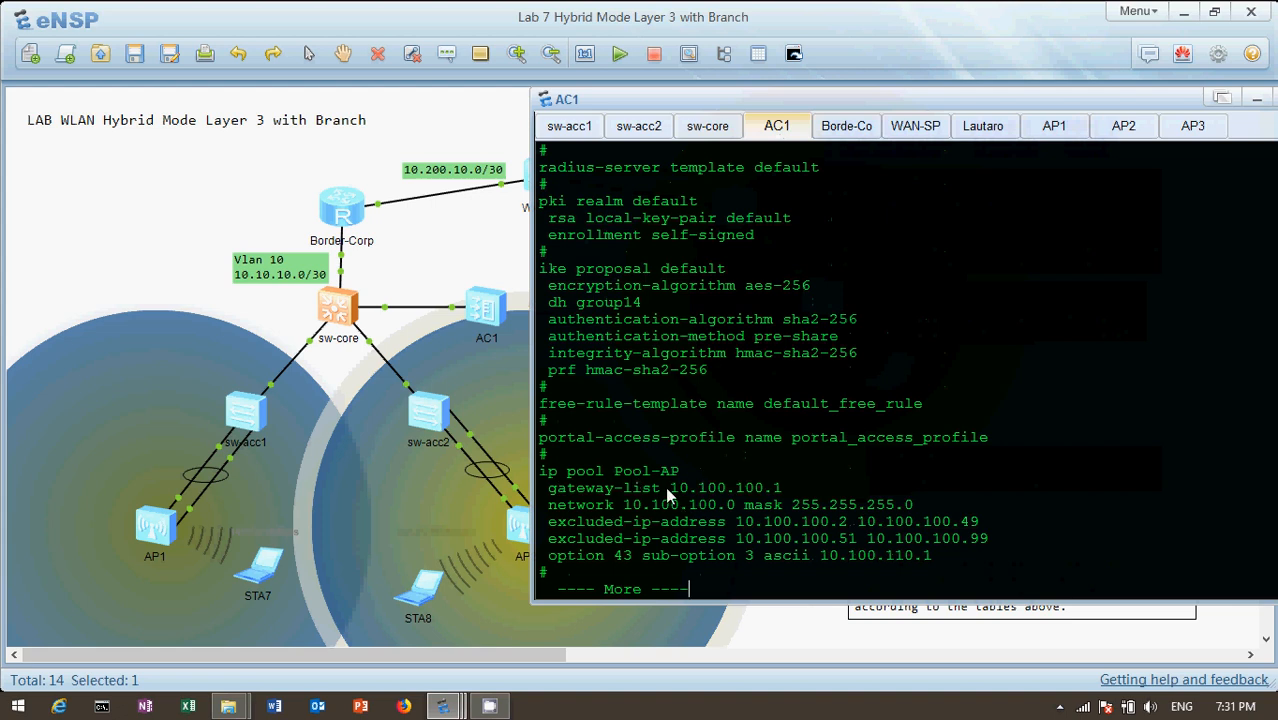
Examine the gateway, network and excluded address ranges of the Pool-AP address pool on AC1
drag(667, 487, 806, 488)
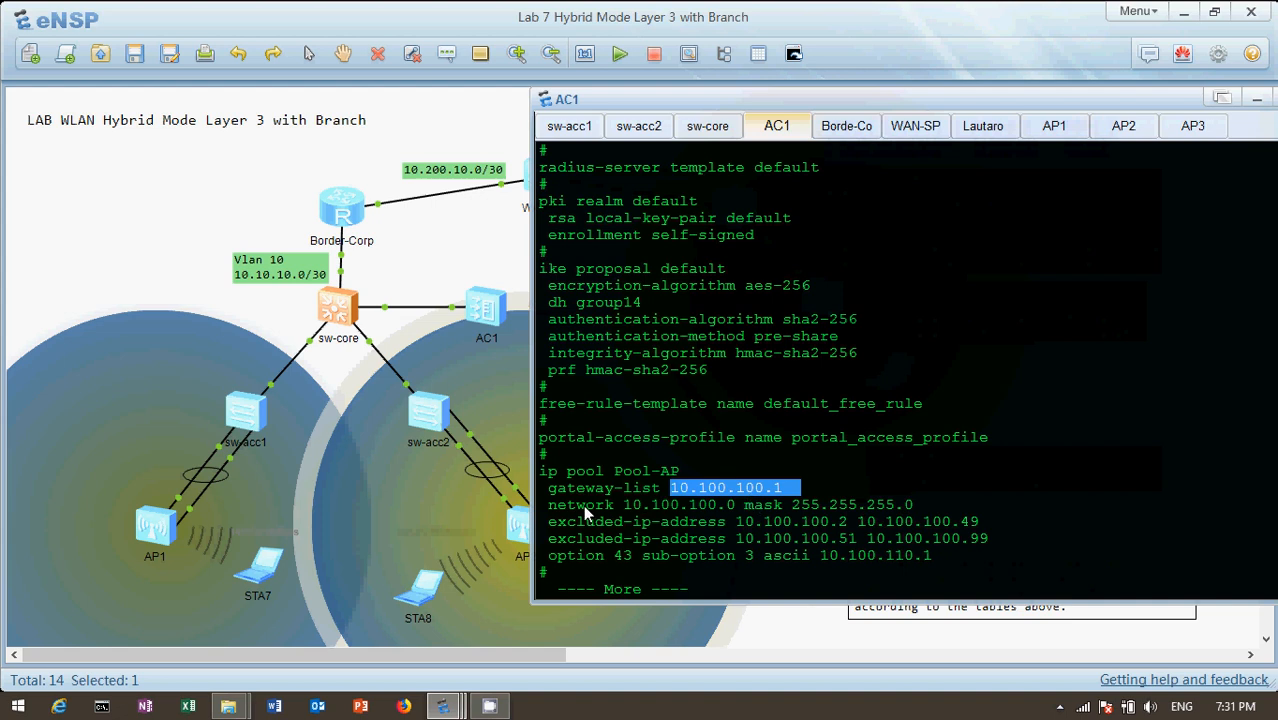
drag(550, 508, 965, 506)
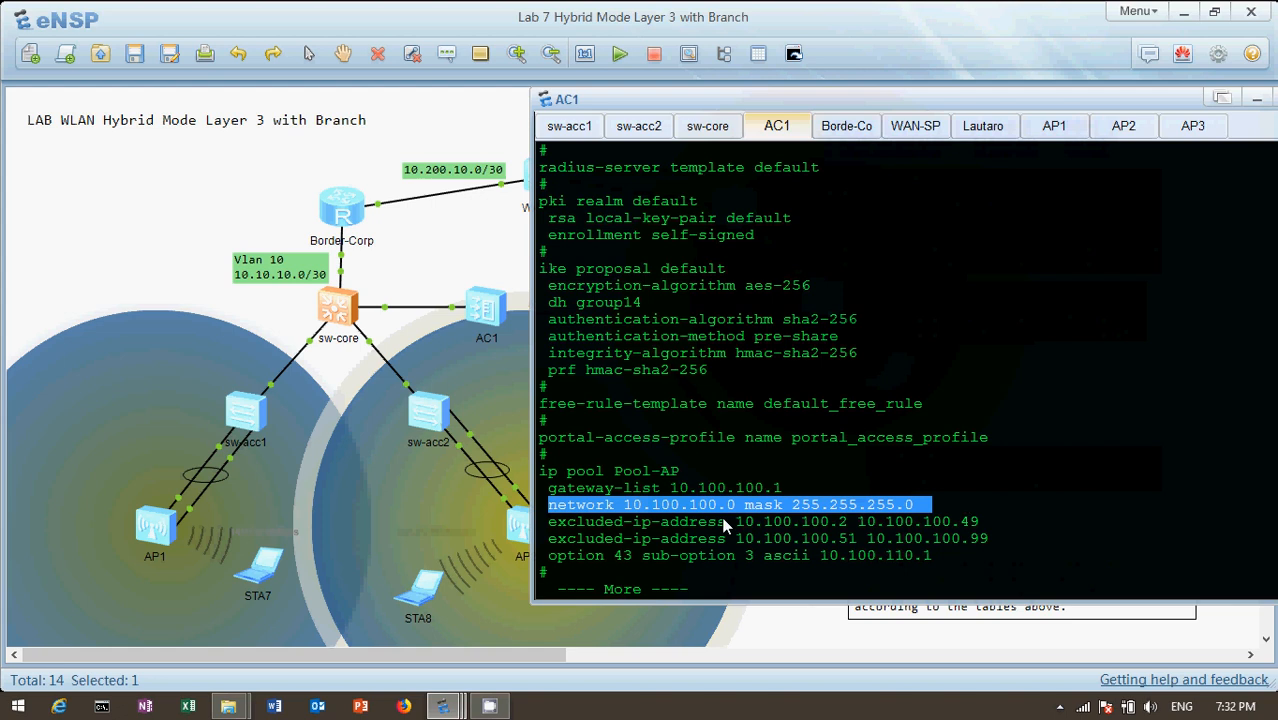
drag(549, 522, 1010, 538)
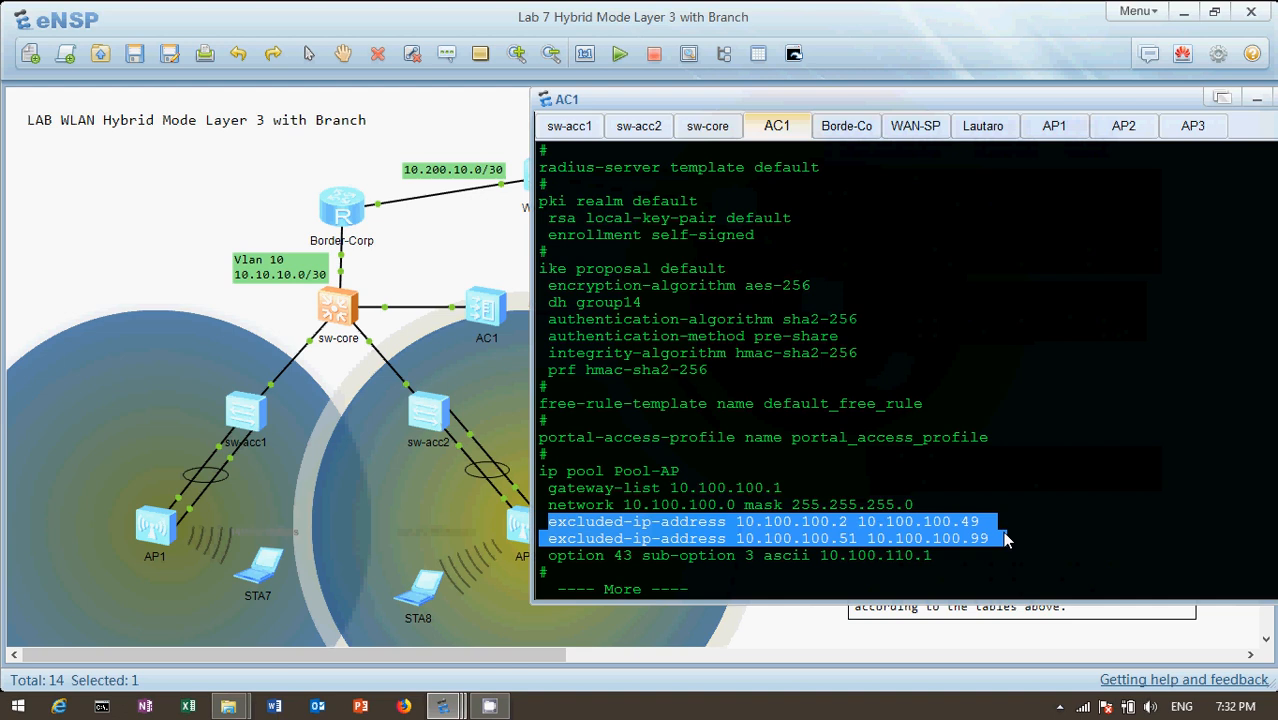
click(940, 552)
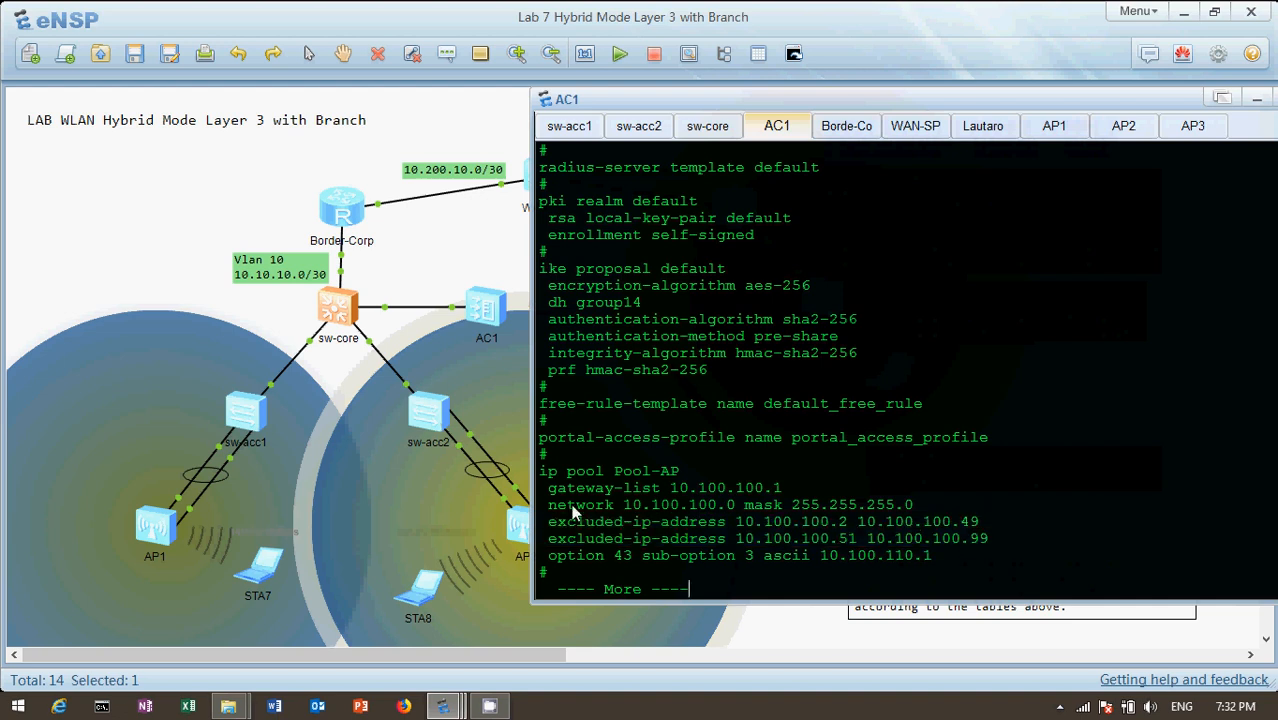
Examine the option 43 line of Pool-AP and the controller address it specifies
drag(549, 556, 933, 568)
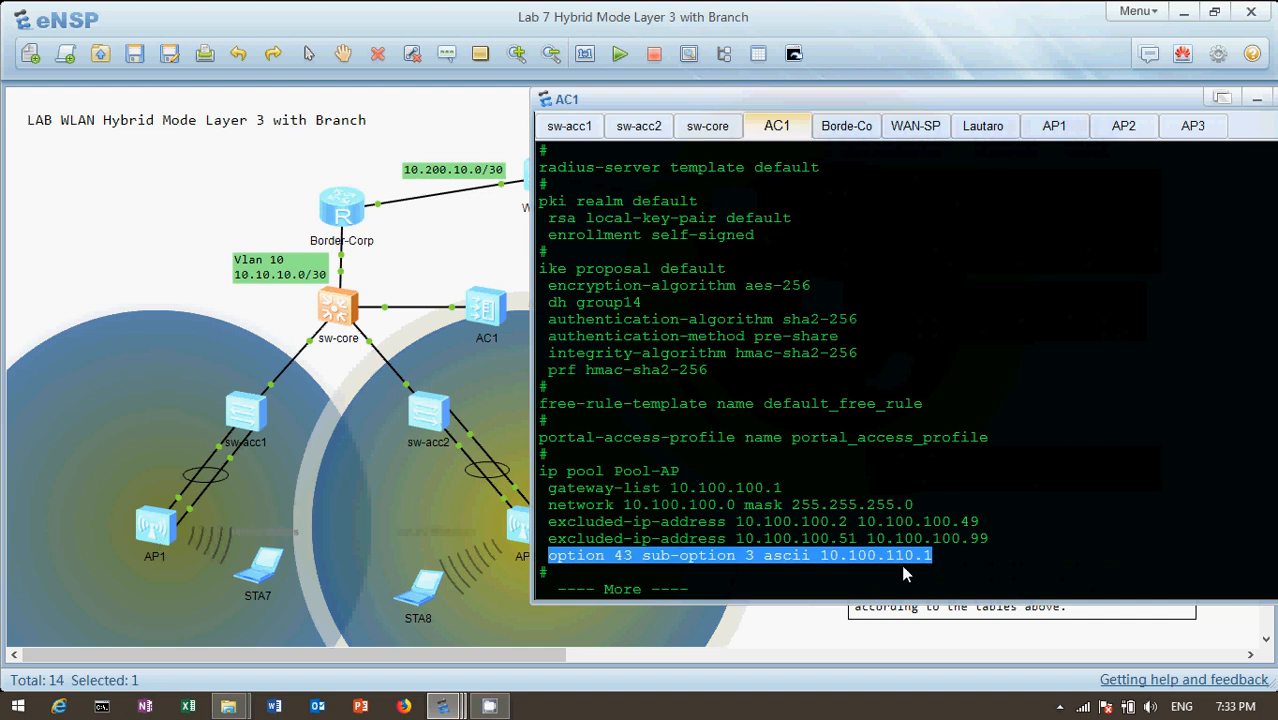
click(954, 561)
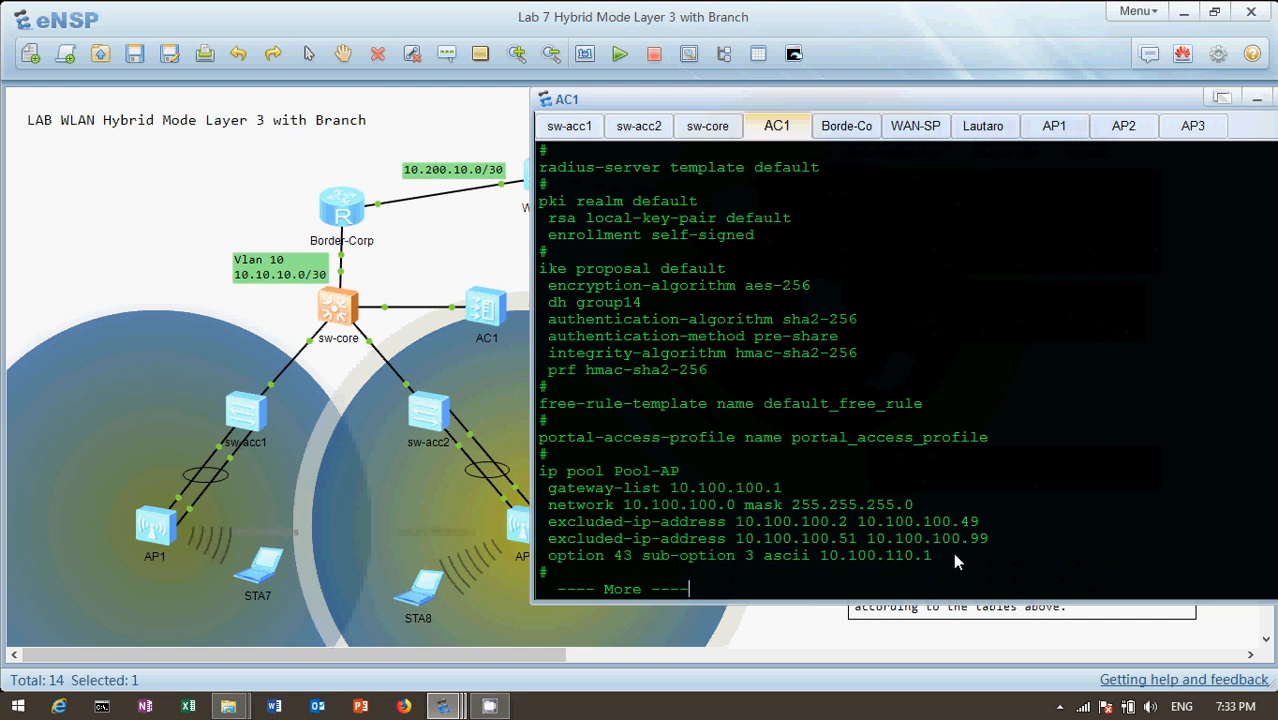
click(824, 556)
drag(832, 557, 948, 558)
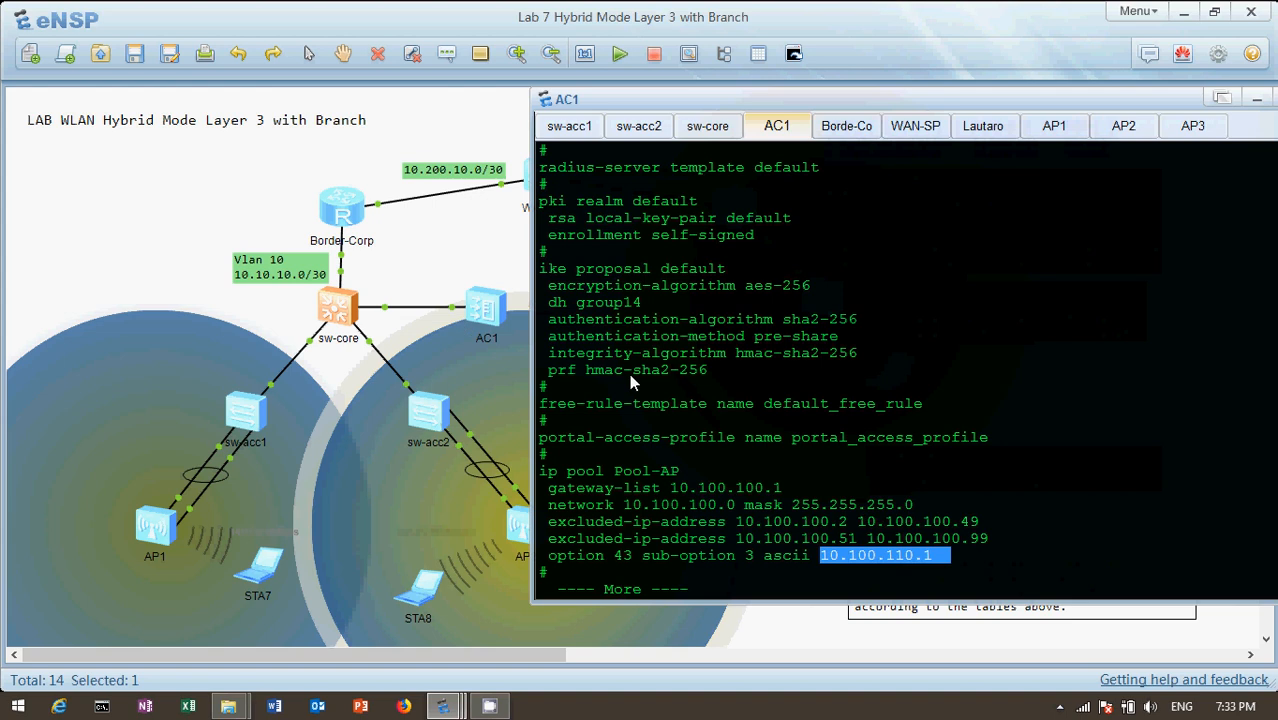
Return to the sw-core console and examine the Vlanif103, Vlanif110 and Vlanif200 interface settings
click(706, 127)
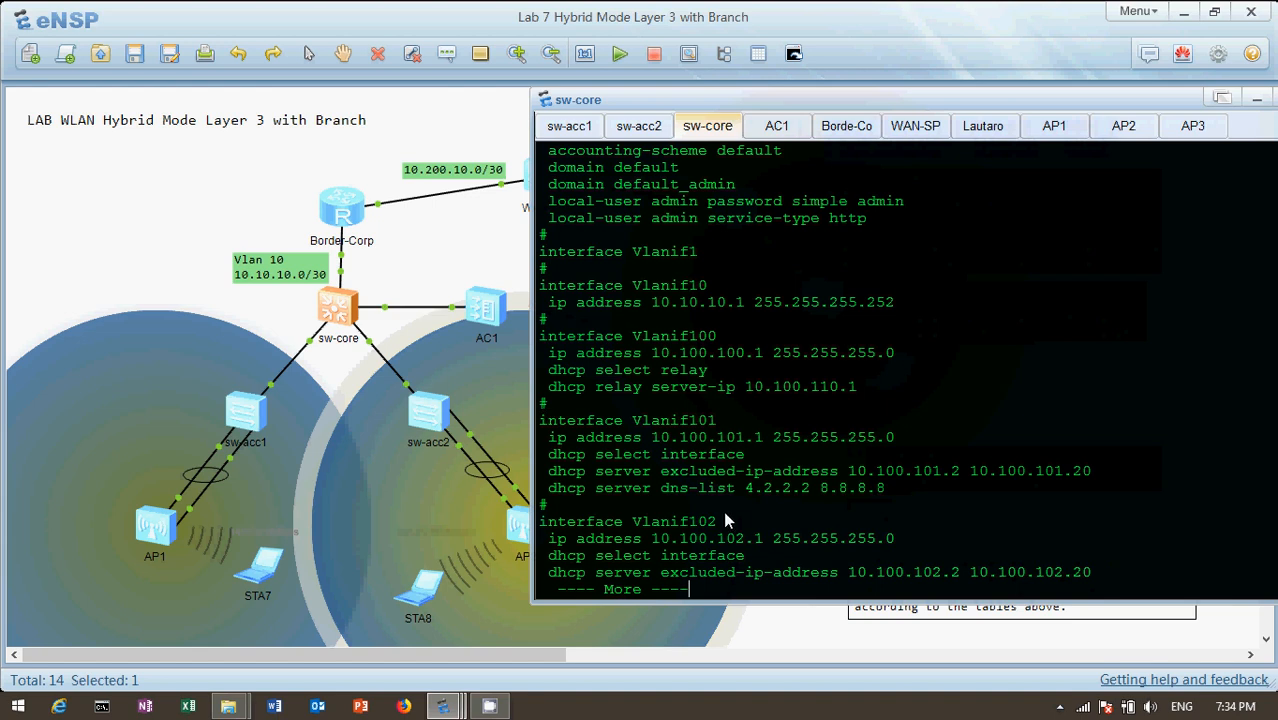
key(Return)
key(Return)
key(Return)
key(Return)
key(Return)
key(Return)
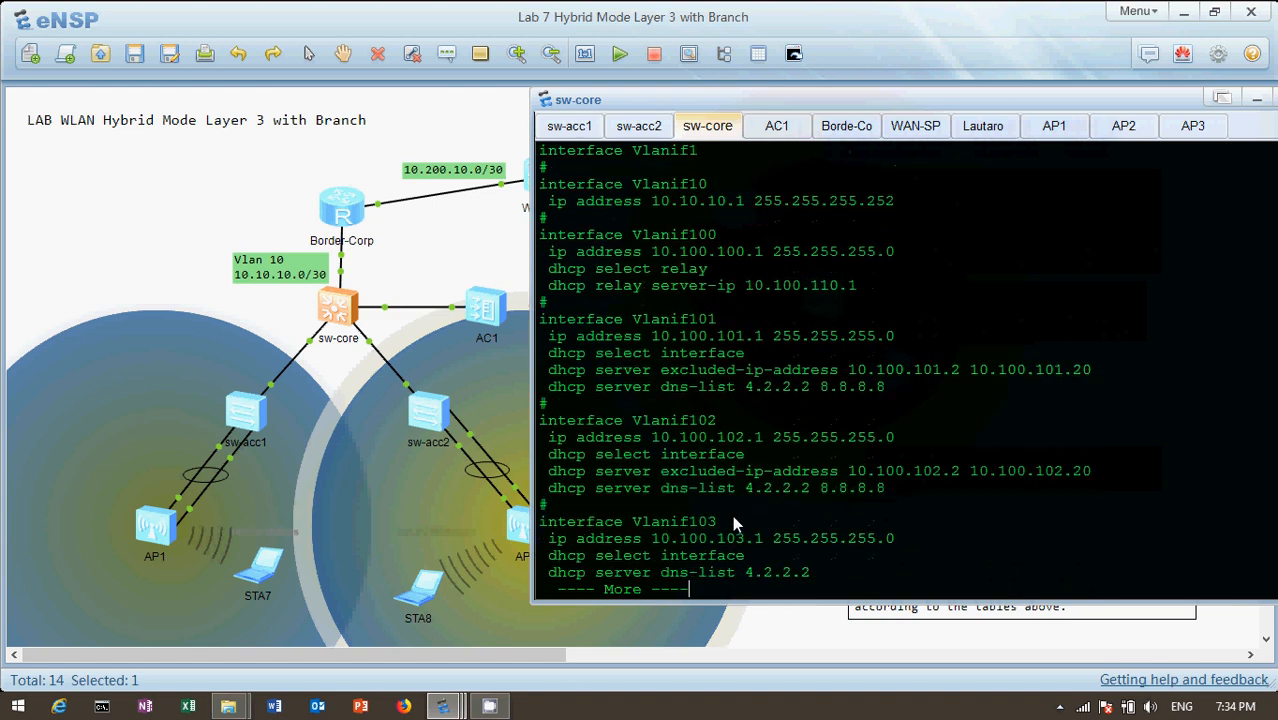
key(Return)
key(Return)
key(Return)
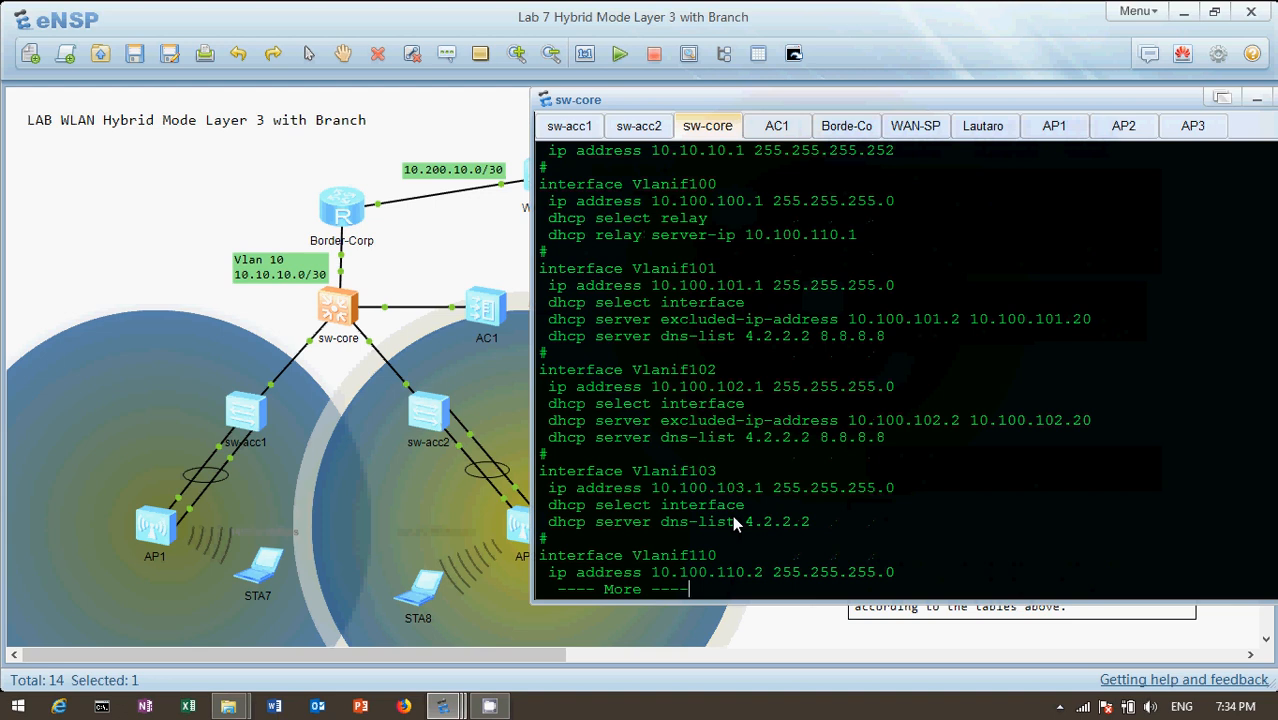
key(Return)
key(Return)
key(Return)
key(Return)
key(Return)
key(Return)
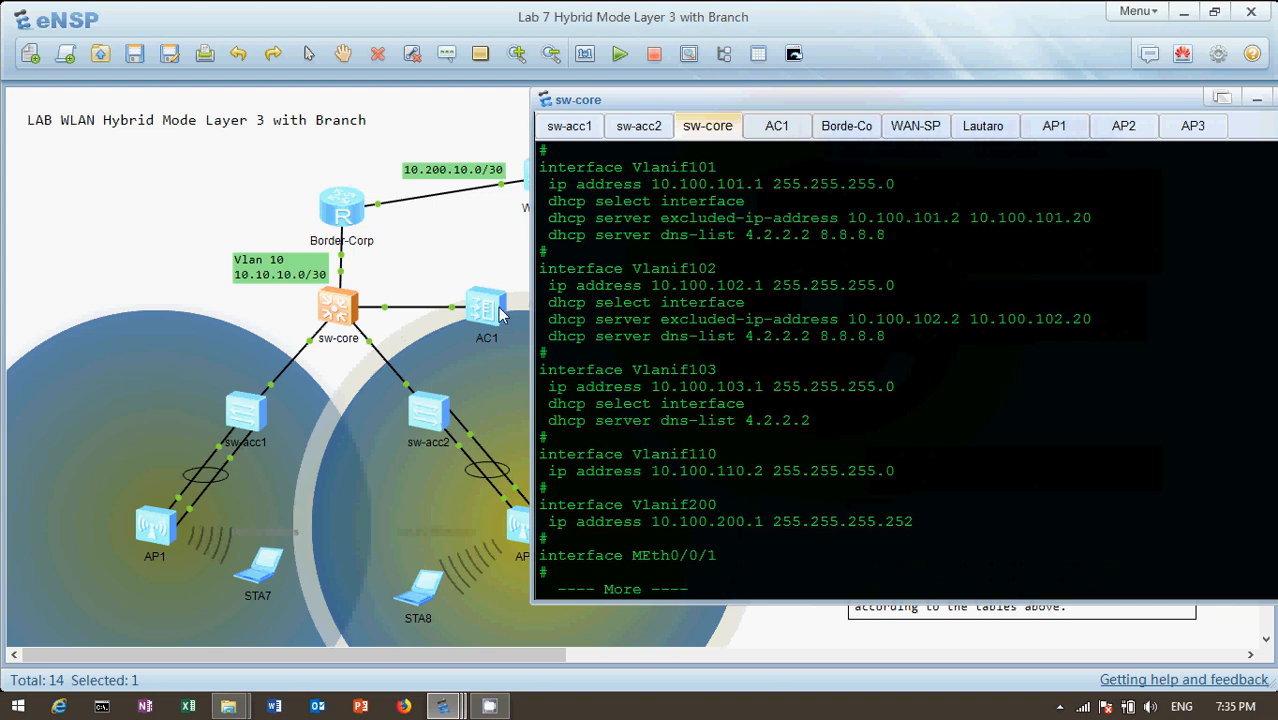
Examine the hybrid port VLAN settings of GigabitEthernet0/0/1 through 0/0/3 in the sw-core configuration
key(Return)
key(Return)
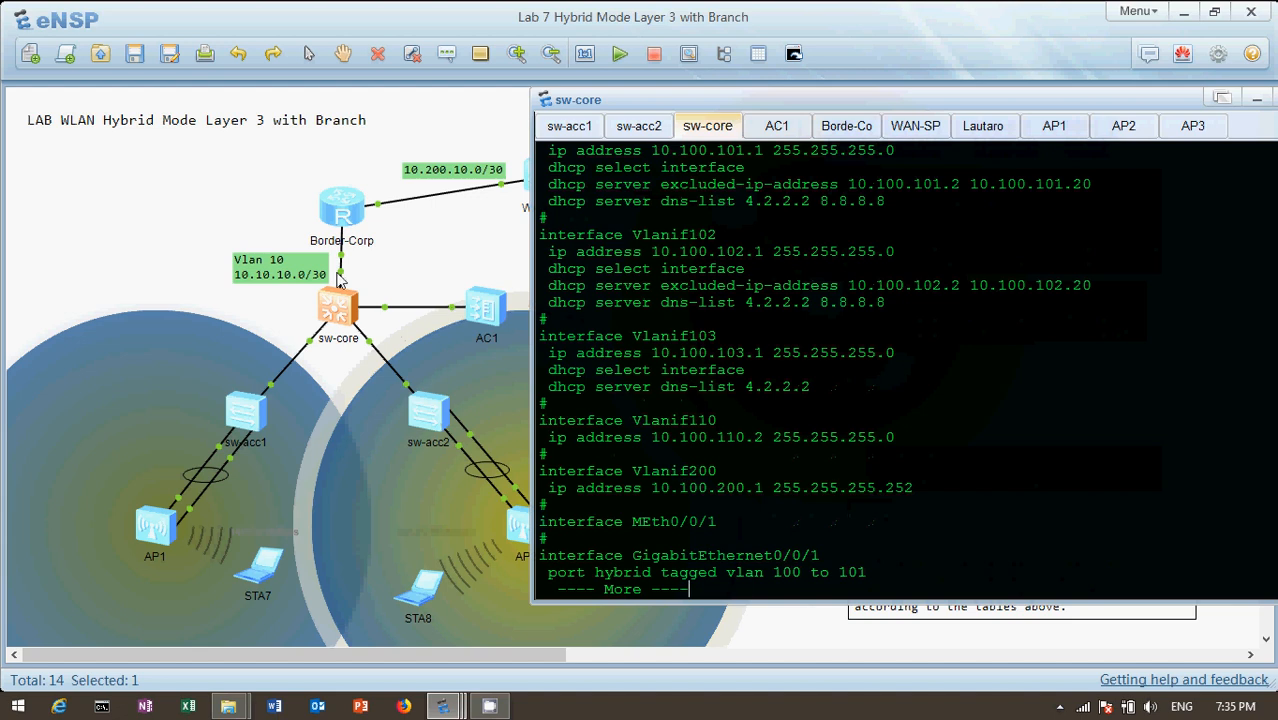
mouse_move(340, 281)
key(Return)
key(Return)
key(Return)
key(Return)
key(Return)
key(Return)
key(Return)
key(Return)
key(Return)
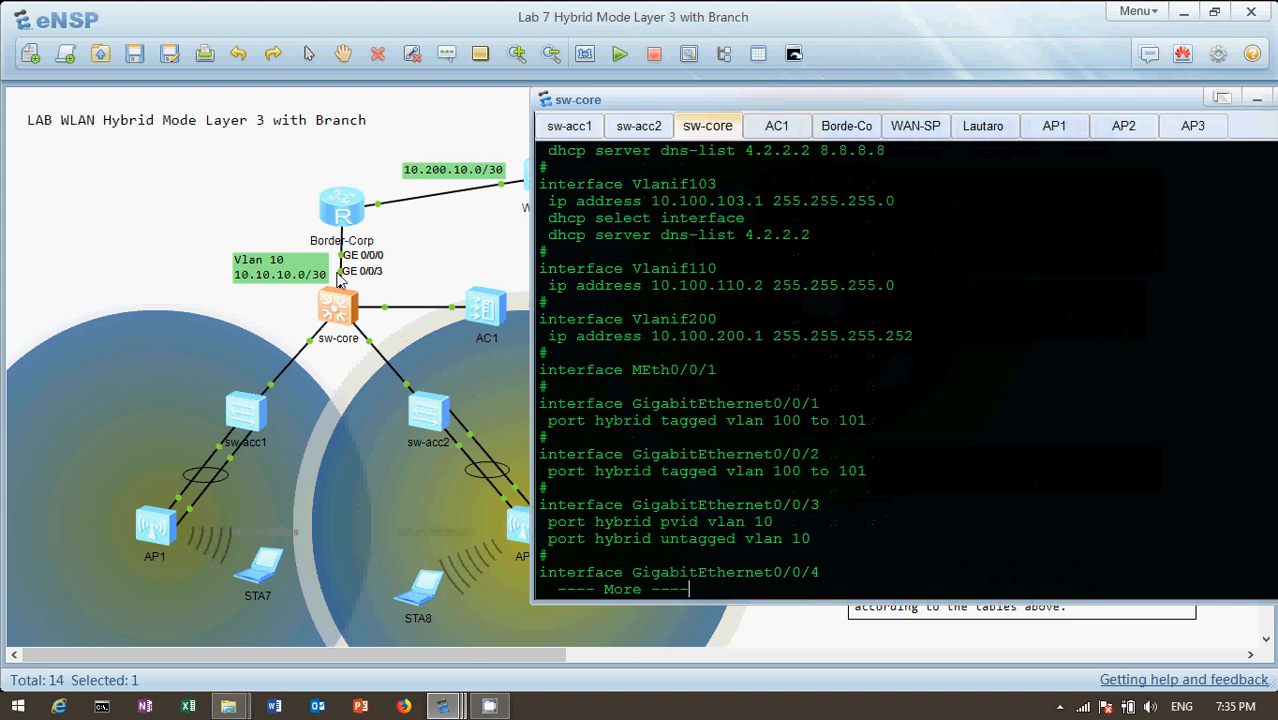
key(Return)
key(Return)
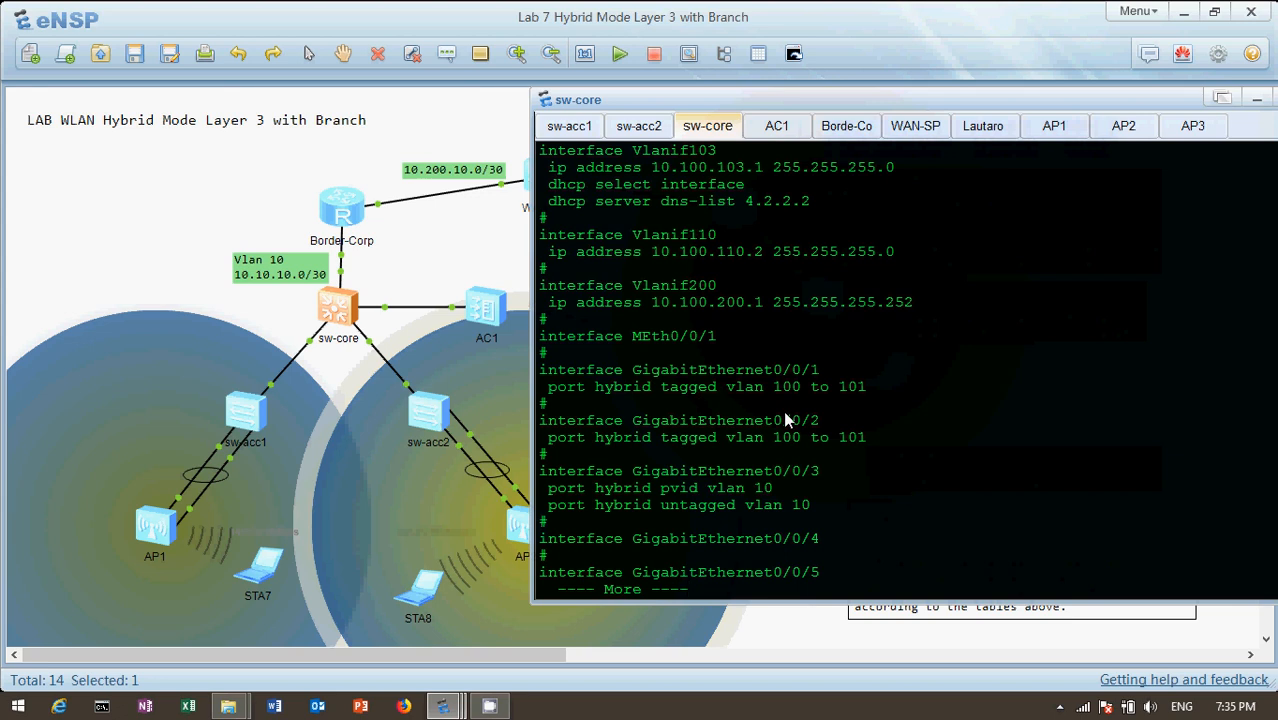
key(Return)
key(Return)
key(Return)
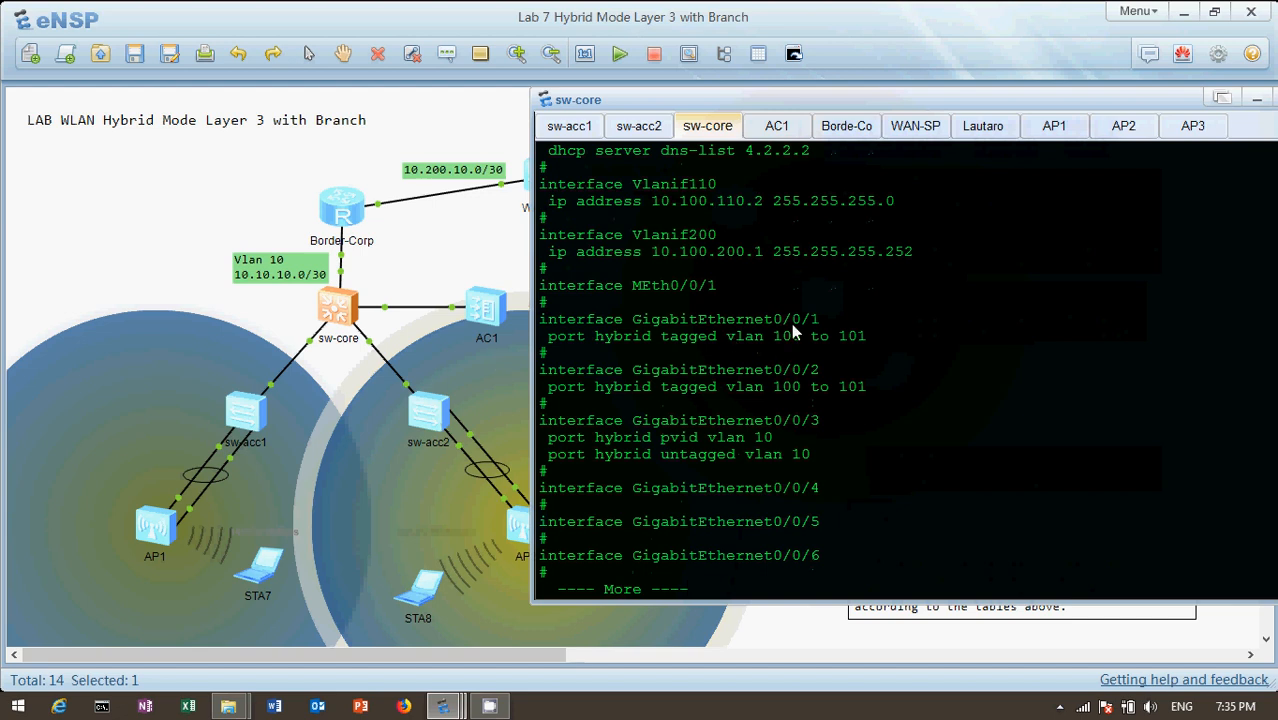
Check the port labels on sw-core's topology links and bring the full topology into view
mouse_move(311, 346)
mouse_move(387, 309)
mouse_move(340, 278)
click(424, 272)
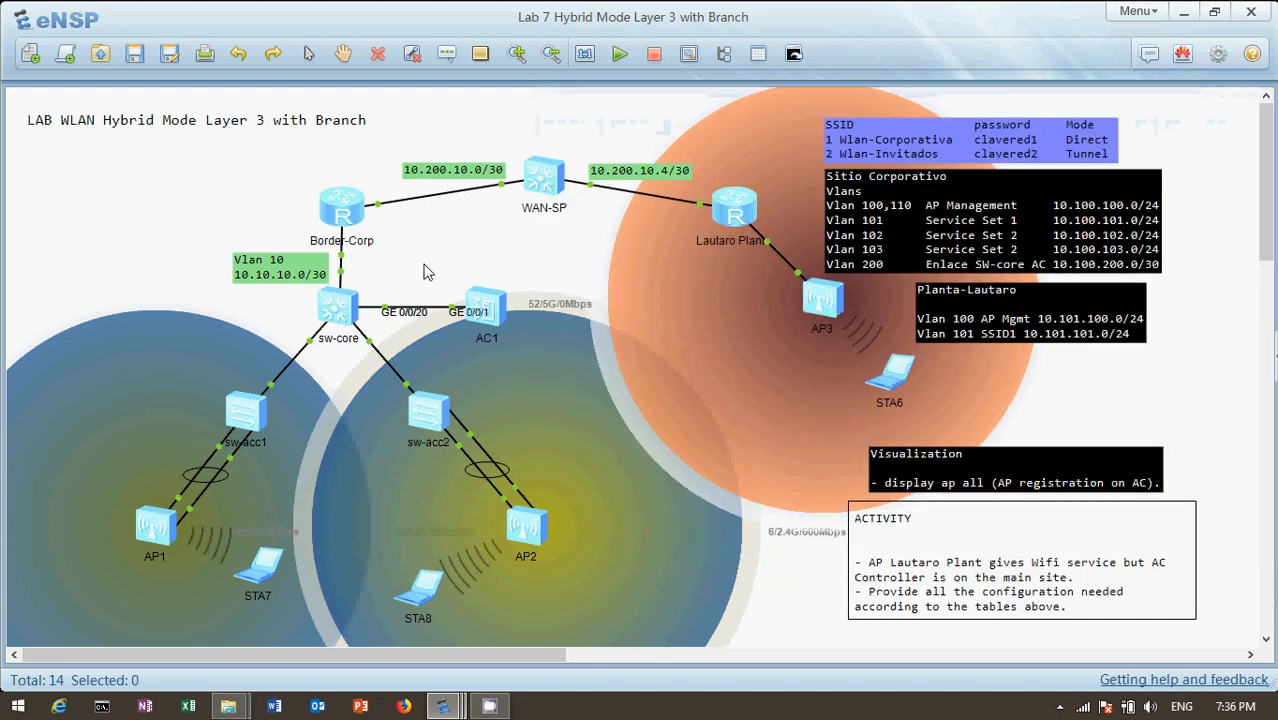
Reopen the sw-core console and examine the hybrid tagged VLANs on GigabitEthernet0/0/20
double_click(340, 310)
key(Return)
key(space)
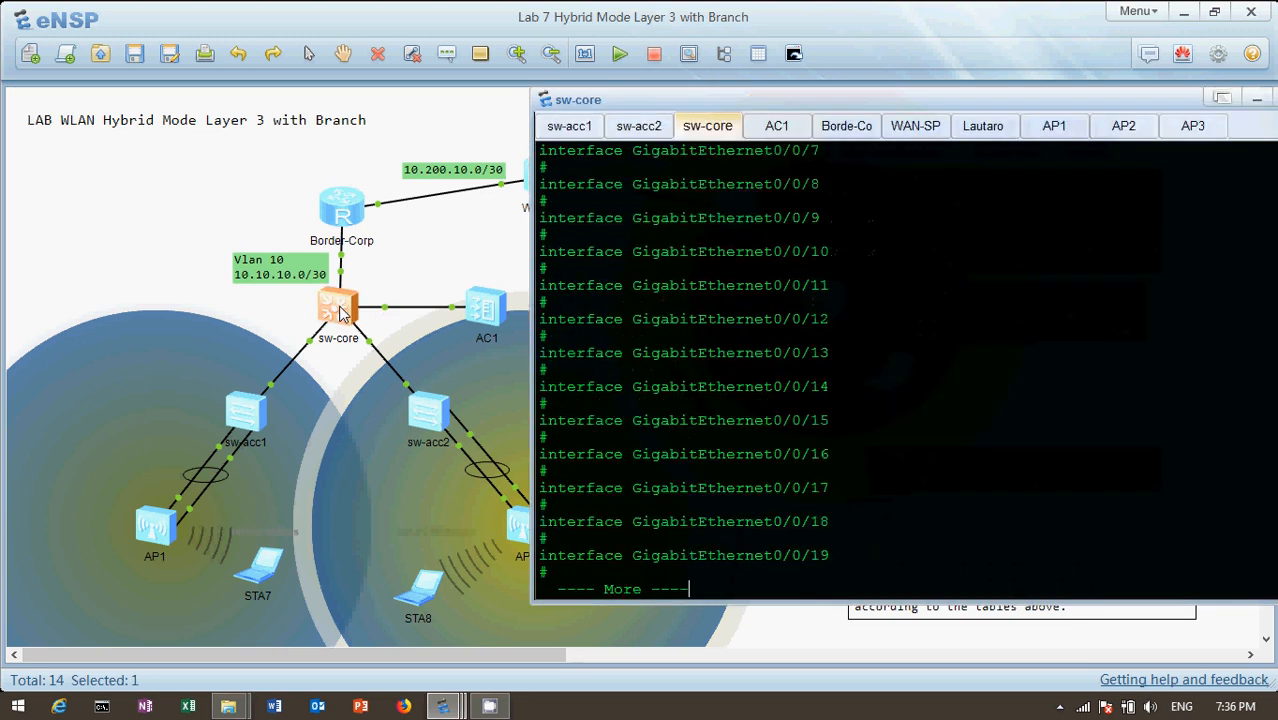
key(Return)
key(Return)
key(Return)
key(Return)
key(Return)
key(Return)
key(Return)
key(Return)
key(Return)
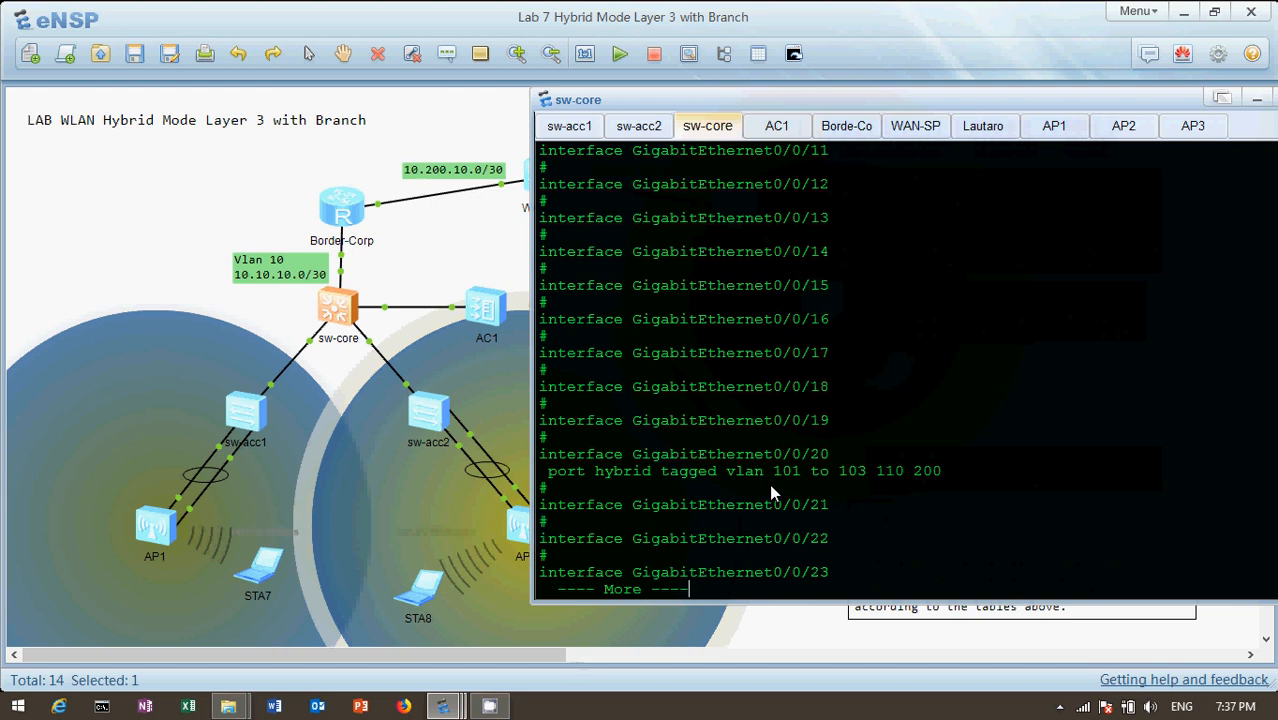
Continue through the remaining sw-core interfaces to the start of the OSPF process 1 section
key(Return)
key(Return)
key(Return)
key(Return)
key(Return)
key(Return)
key(Return)
key(Return)
key(Return)
key(Return)
key(Return)
key(Return)
key(Return)
key(Return)
key(Return)
key(Return)
key(Return)
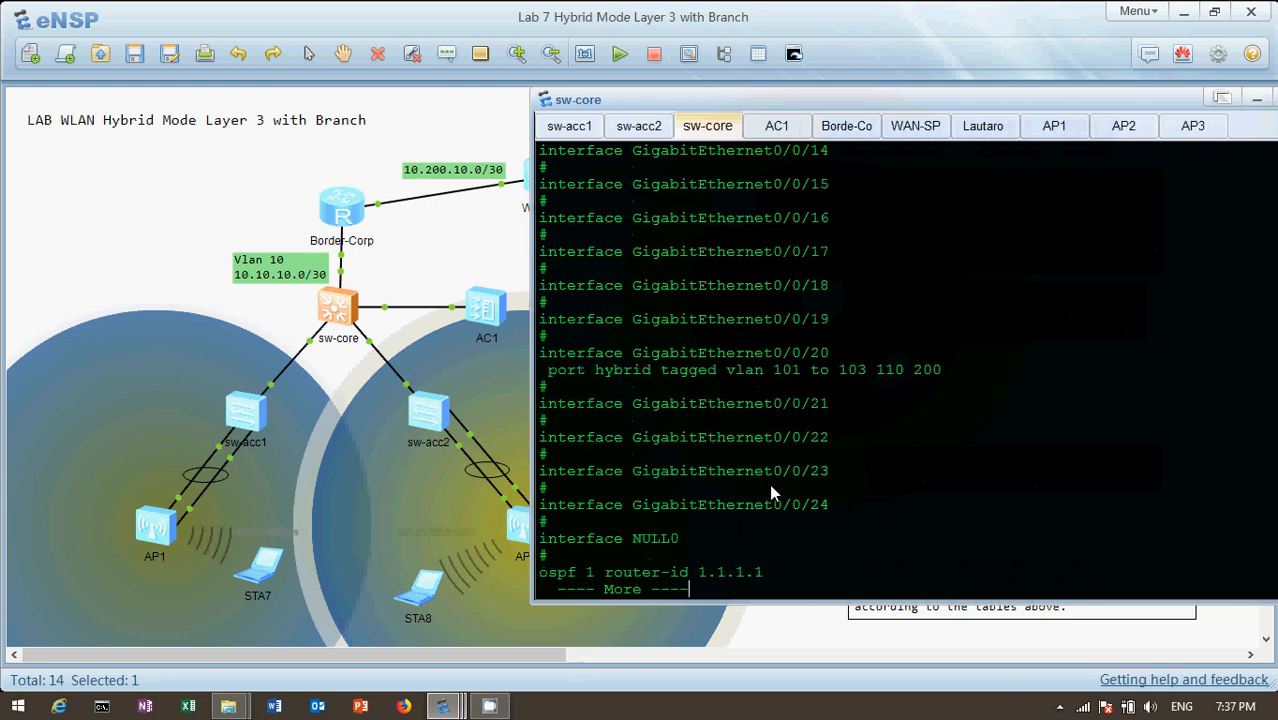
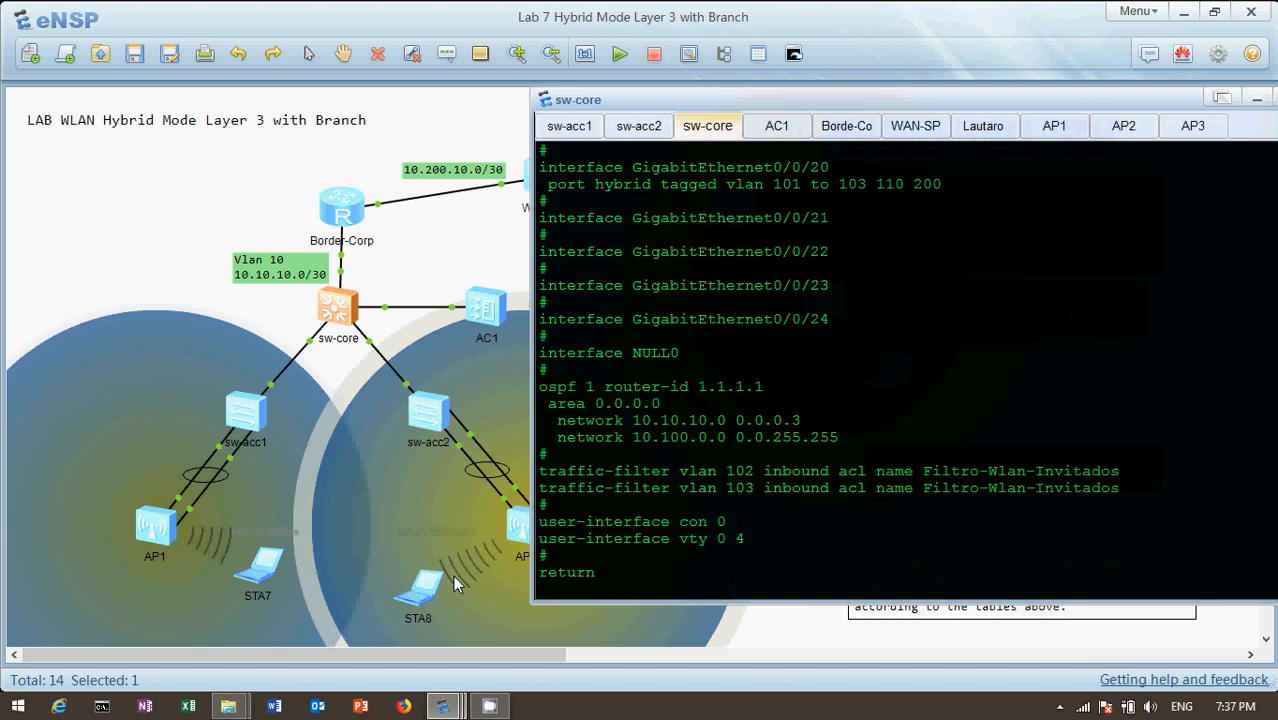
Finish reading the sw-core configuration through its traffic filters, return to the command prompt and bring the full topology into view
double_click(728, 477)
key(Return)
key(Return)
key(Return)
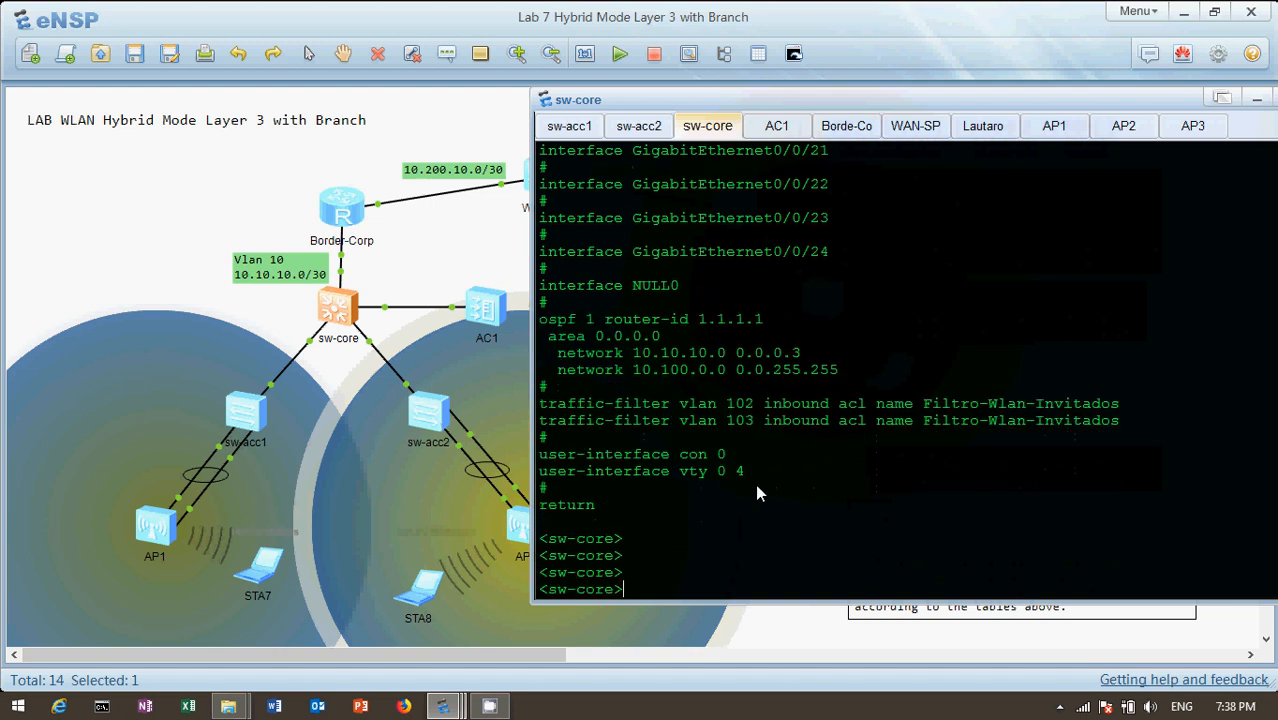
click(172, 240)
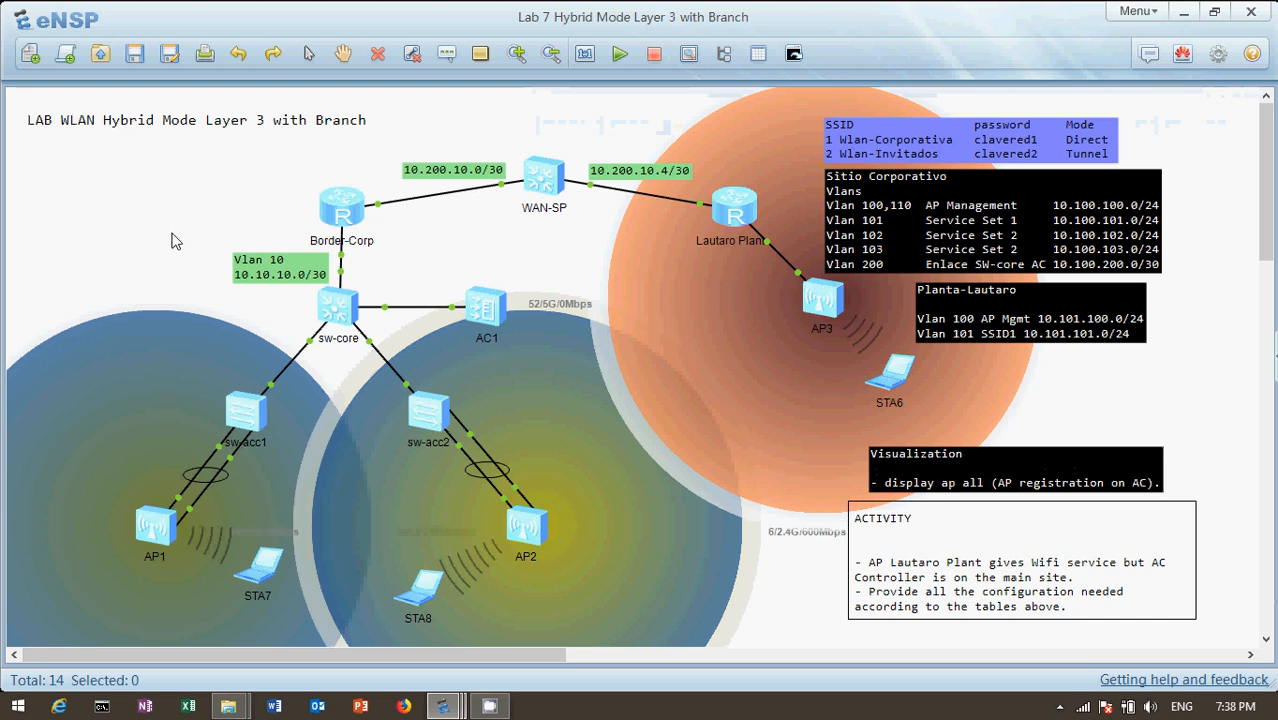
Open the Border-Corp router's console and display its current configuration
double_click(349, 222)
key(Return)
key(Return)
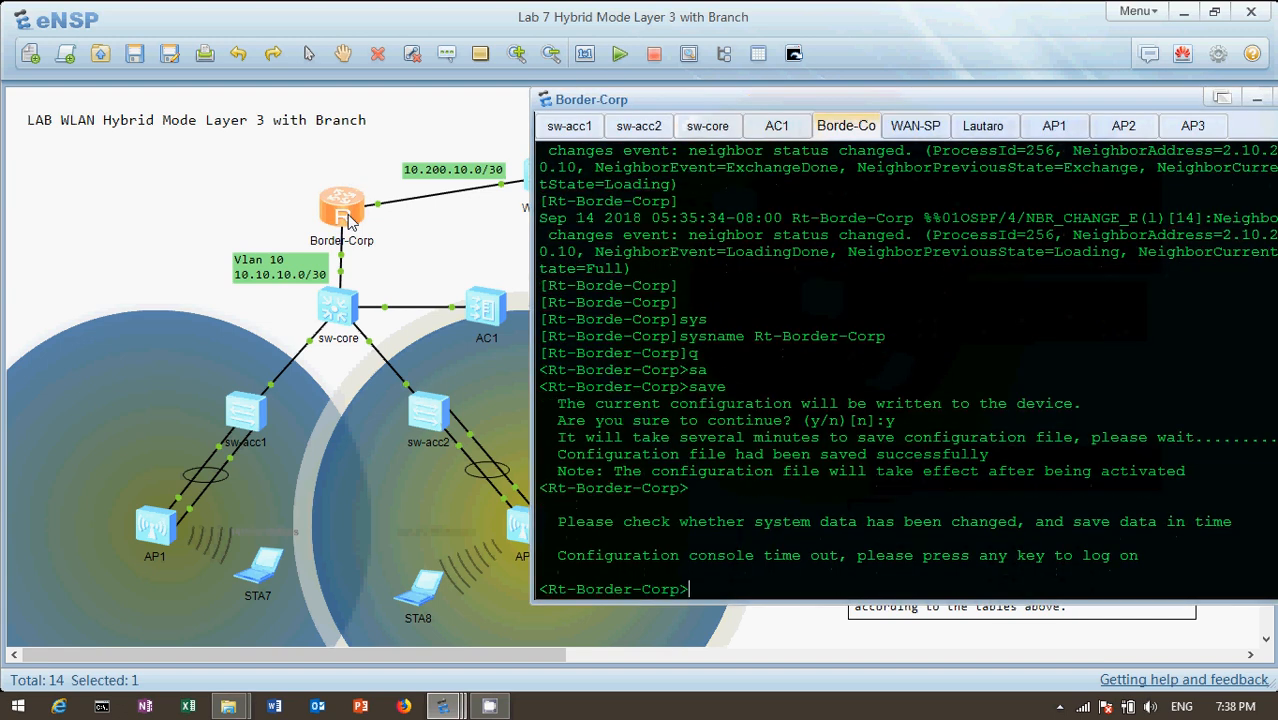
text(dis )
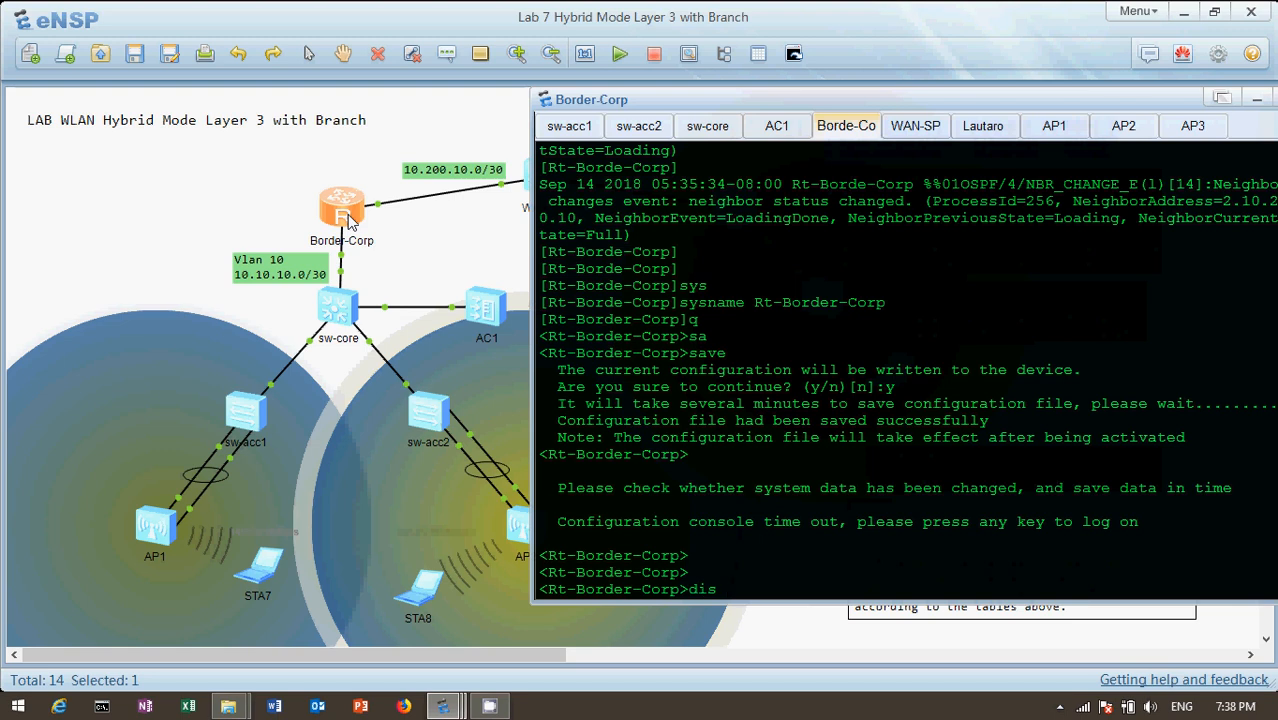
text(cu)
key(Tab)
key(Return)
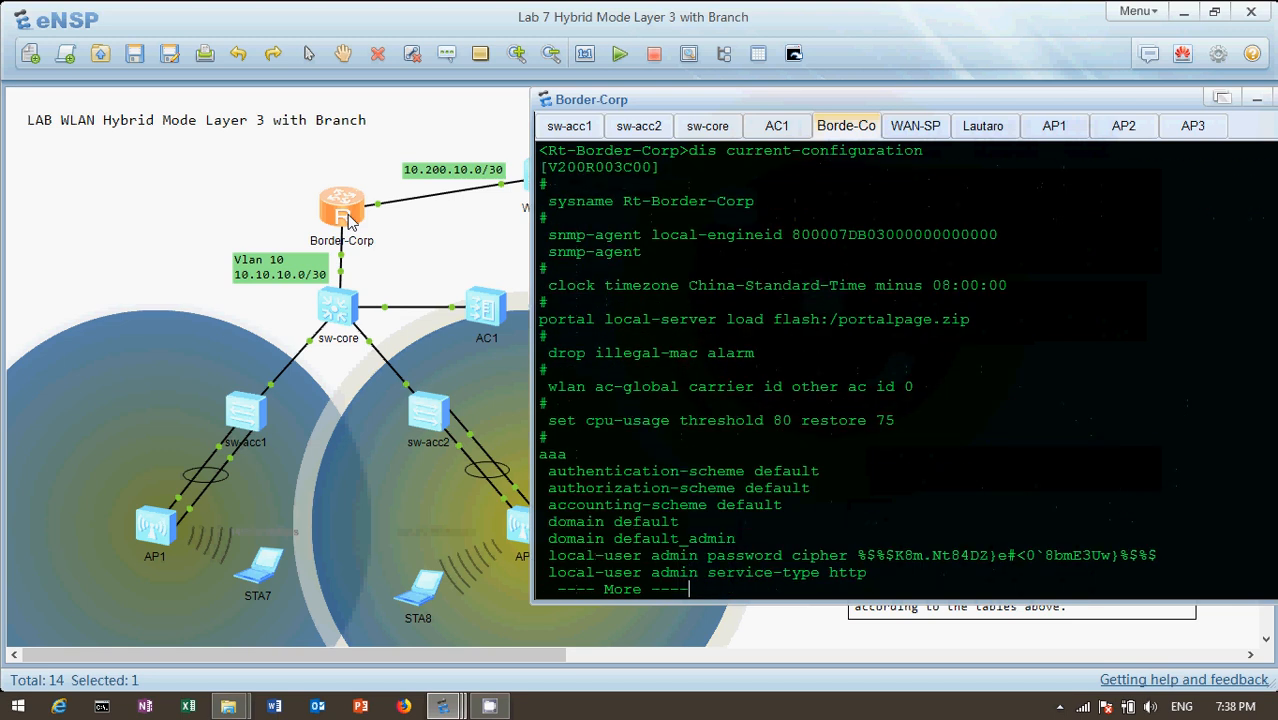
Examine the IP addresses of GigabitEthernet0/0/0 and 0/0/1 in the Border-Corp configuration, checking the port labels on the link to sw-core
key(Return)
key(Return)
key(Return)
key(Return)
key(Return)
key(Return)
key(Return)
key(Return)
key(Return)
key(Return)
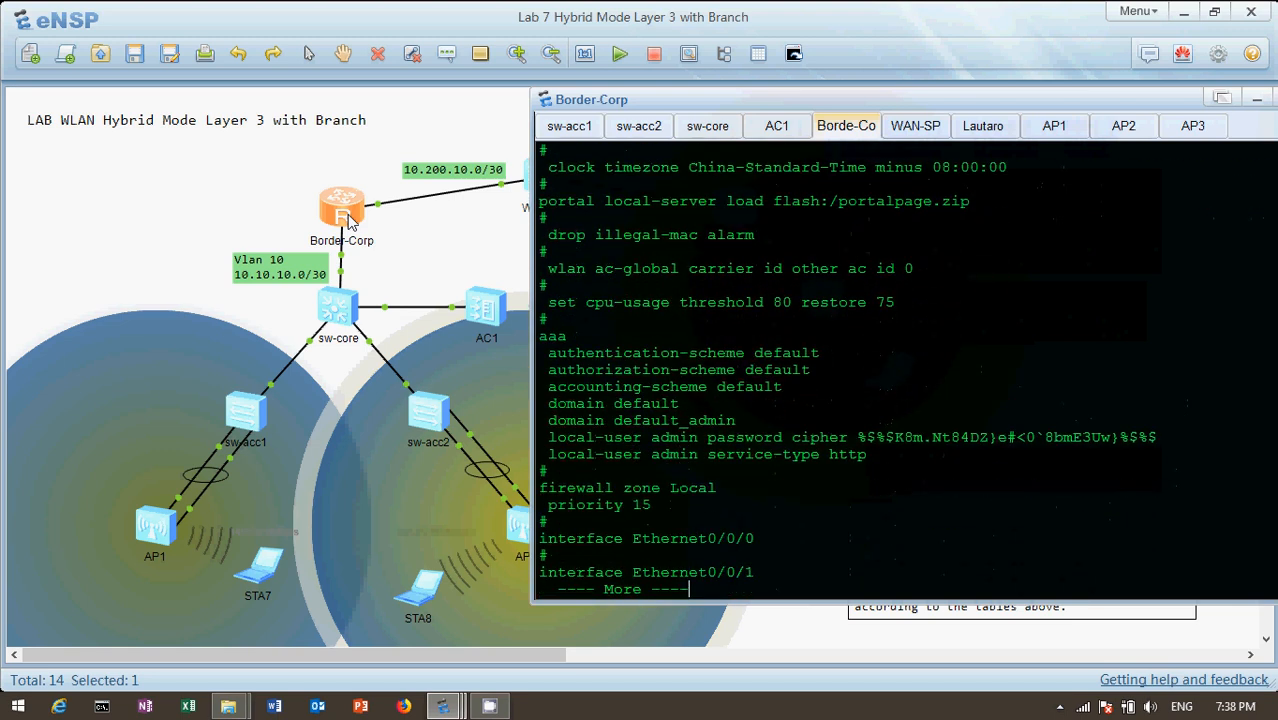
key(Return)
key(Return)
key(Return)
key(Return)
key(Return)
key(Return)
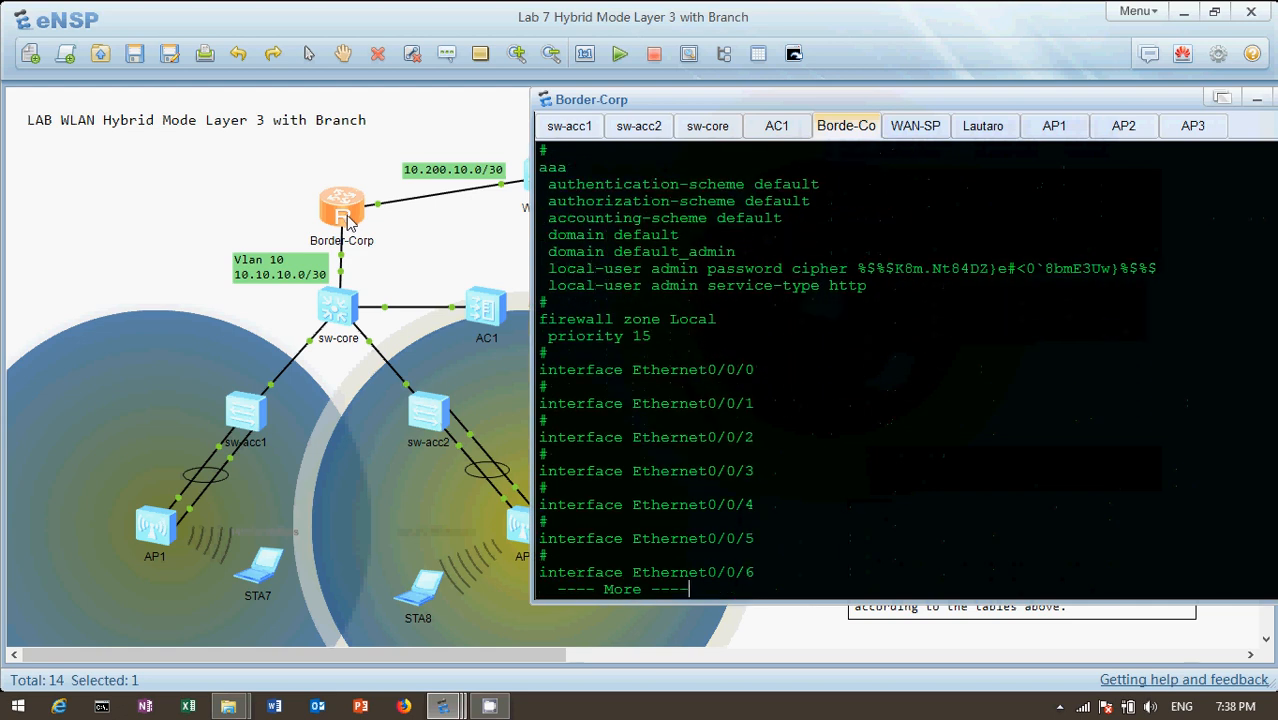
mouse_move(346, 262)
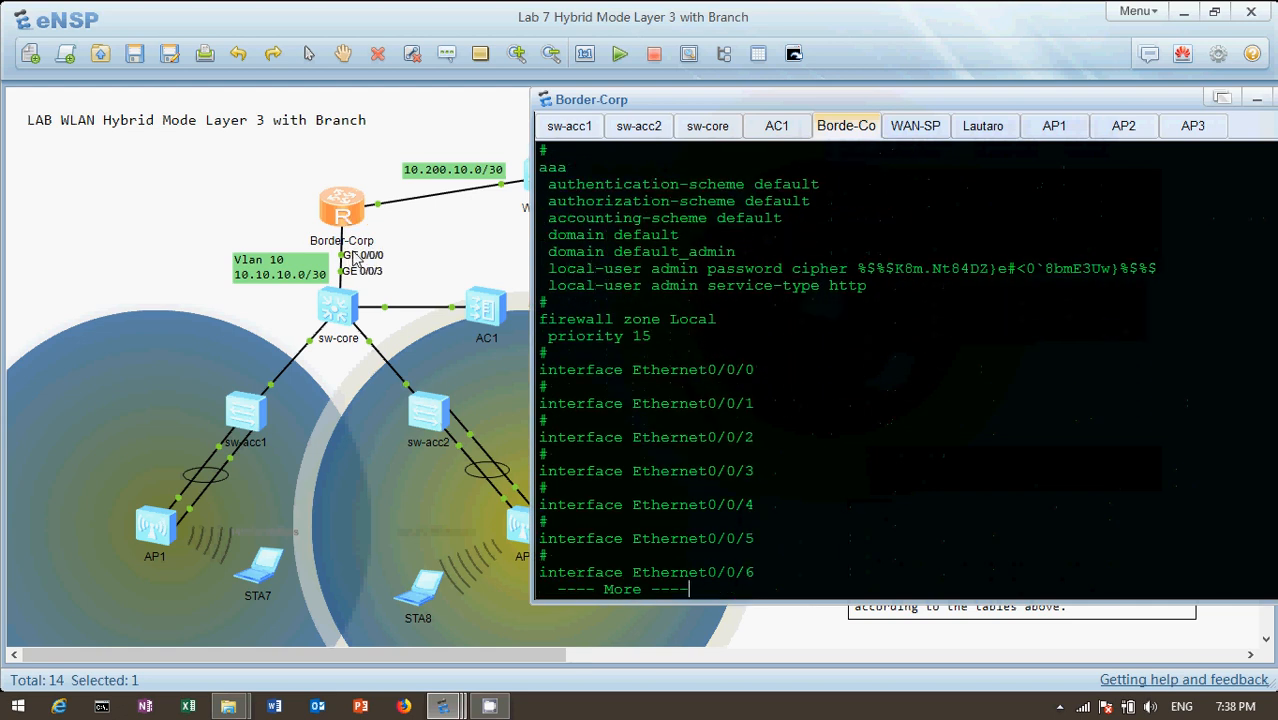
key(Return)
key(Return)
key(Return)
key(Return)
key(Return)
key(Return)
key(Return)
key(Return)
key(Return)
key(Return)
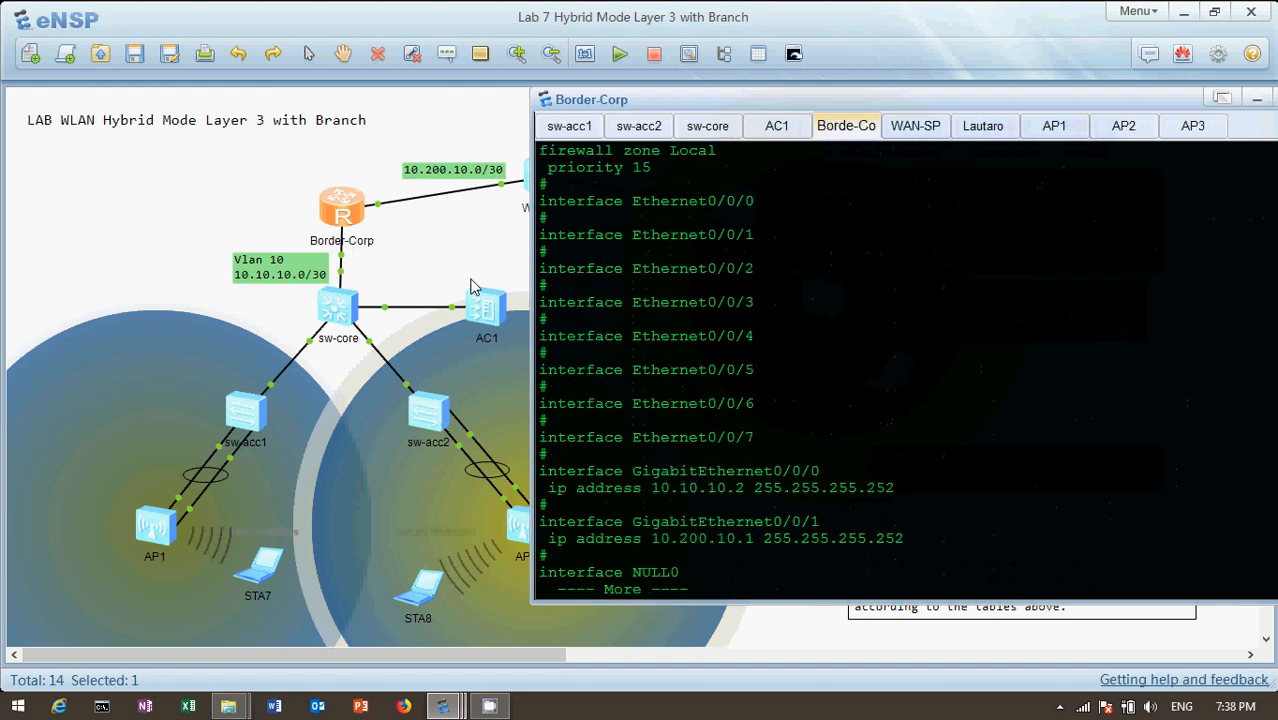
key(Return)
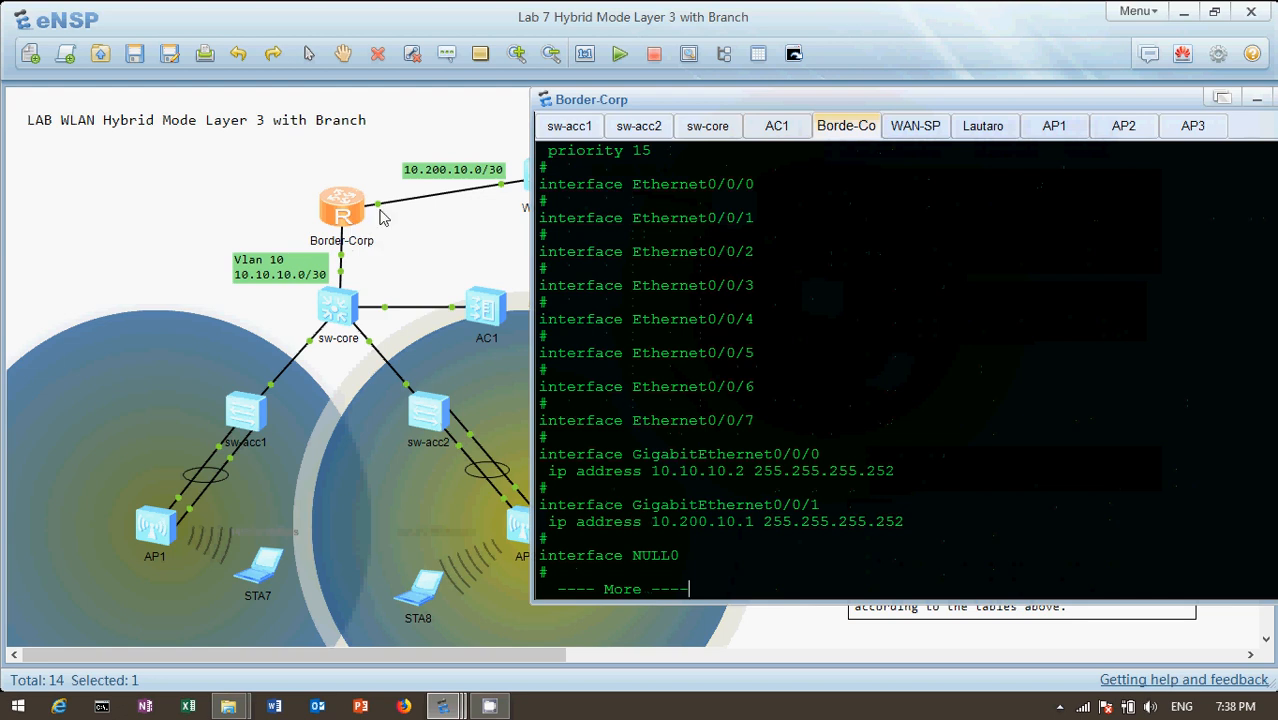
Examine Border-Corp's OSPF process 1 networks through the end of the configuration, then bring the full topology back into view
mouse_move(378, 204)
key(Return)
key(Return)
key(Return)
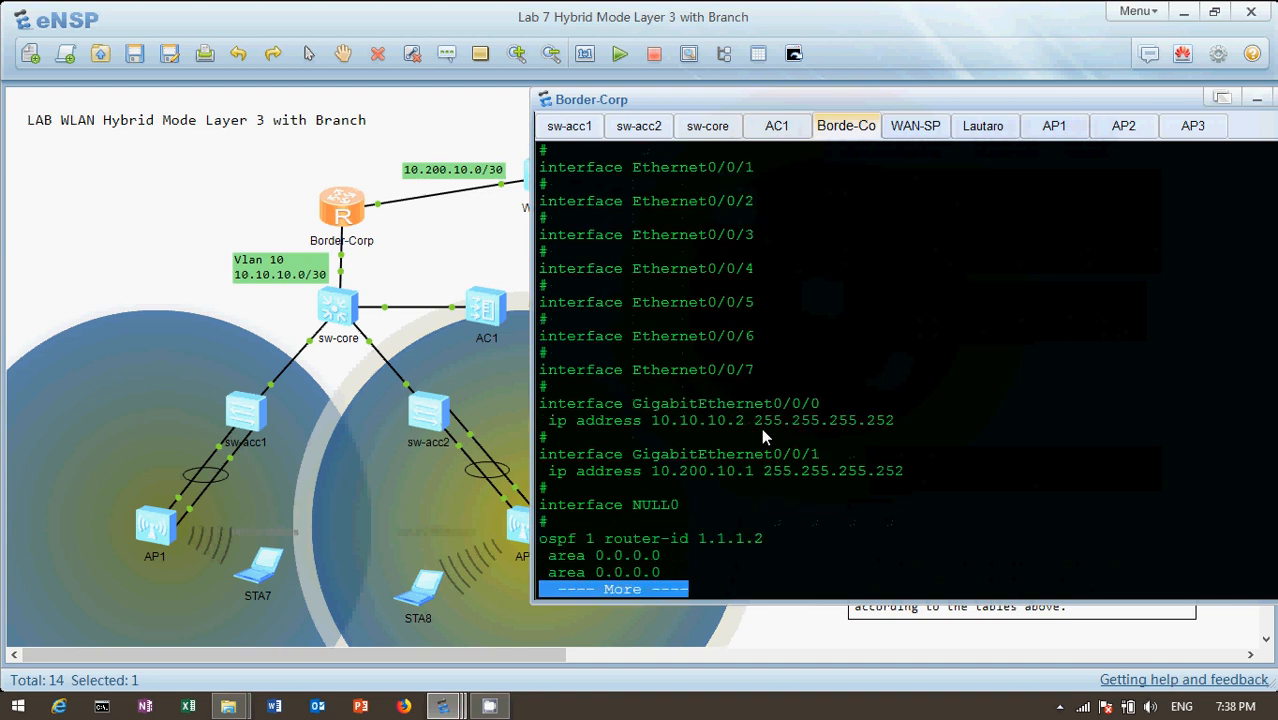
key(Return)
key(Return)
key(Return)
key(Return)
key(Return)
key(Return)
key(Return)
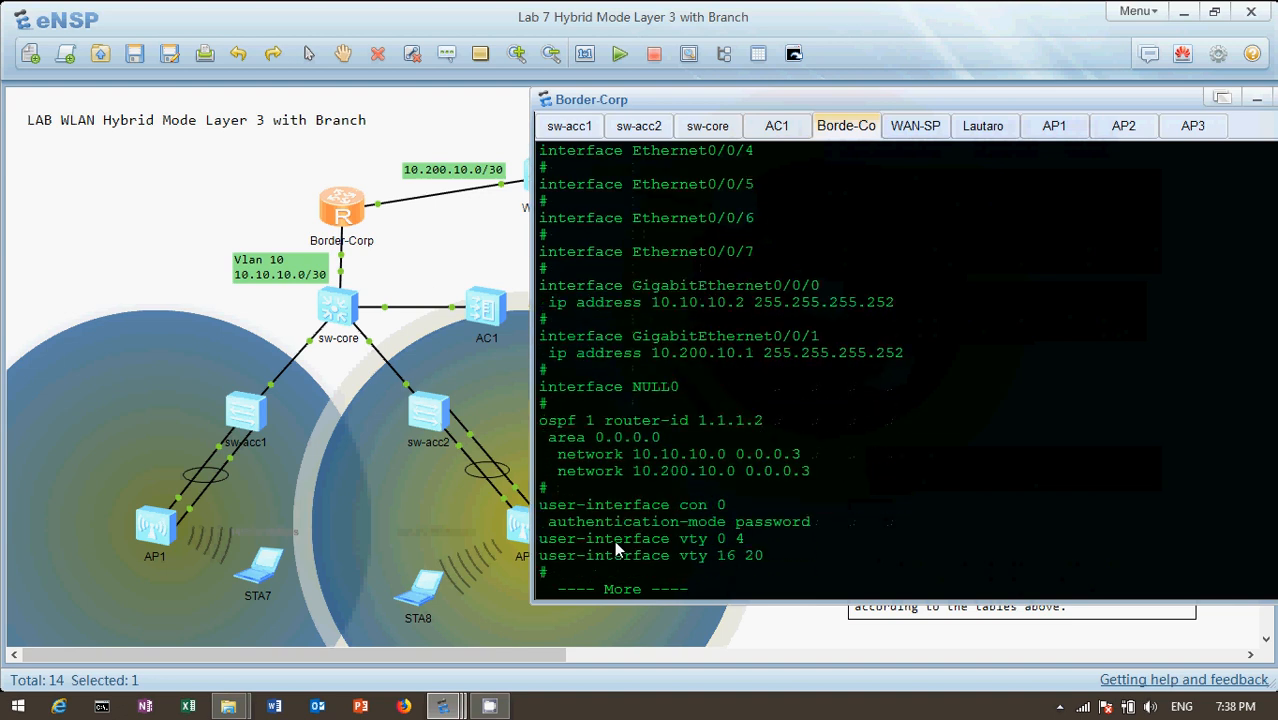
key(Return)
key(Return)
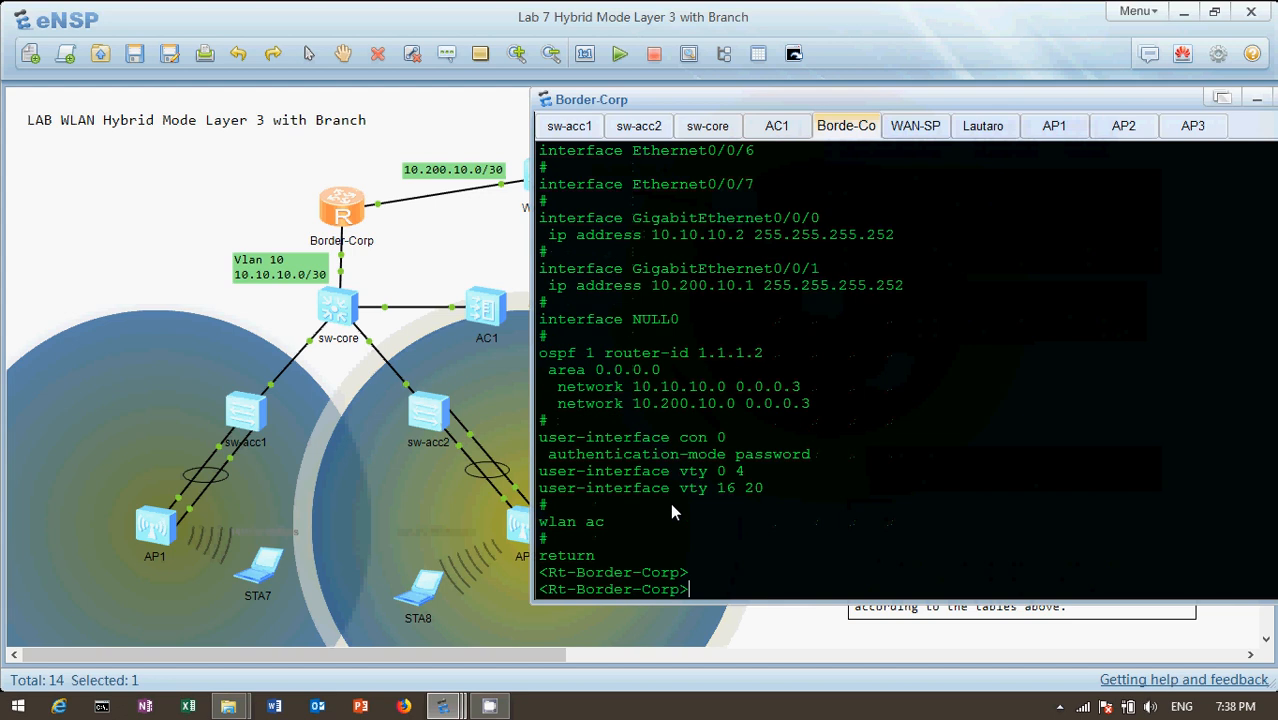
click(158, 211)
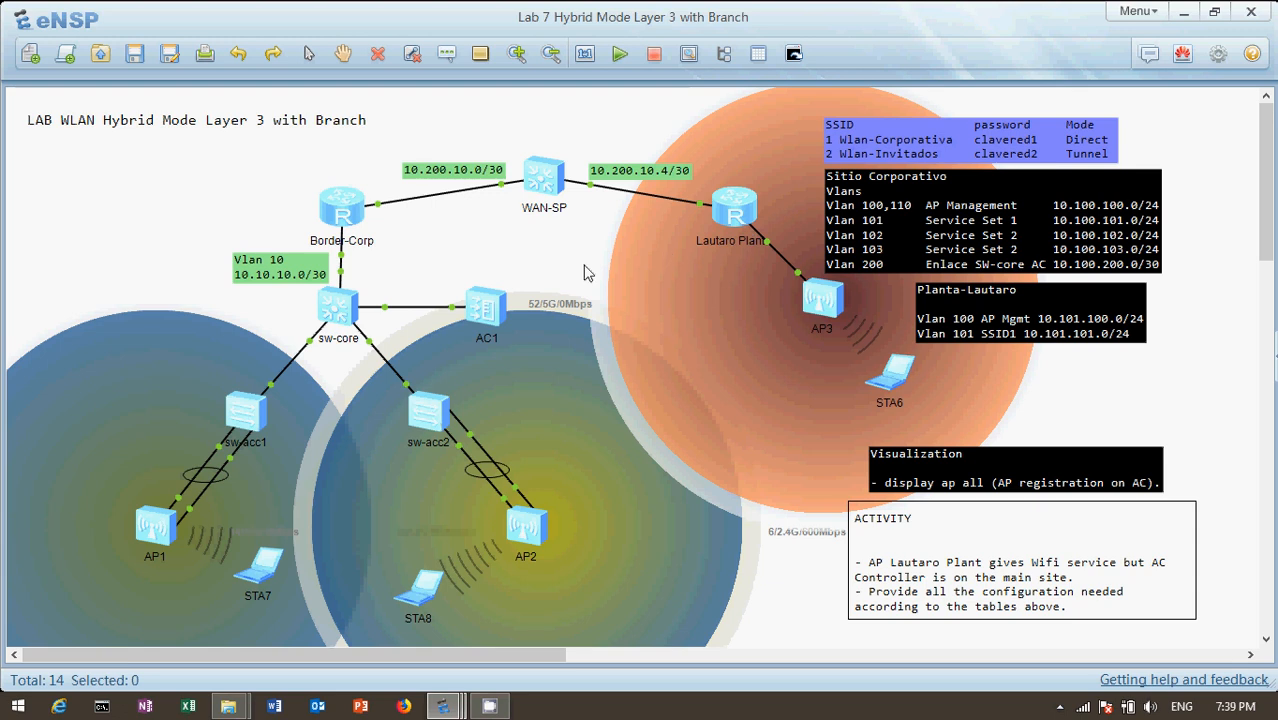
Open the AC1 controller's console and display its current configuration
double_click(489, 316)
key(Return)
key(Return)
key(Return)
key(Return)
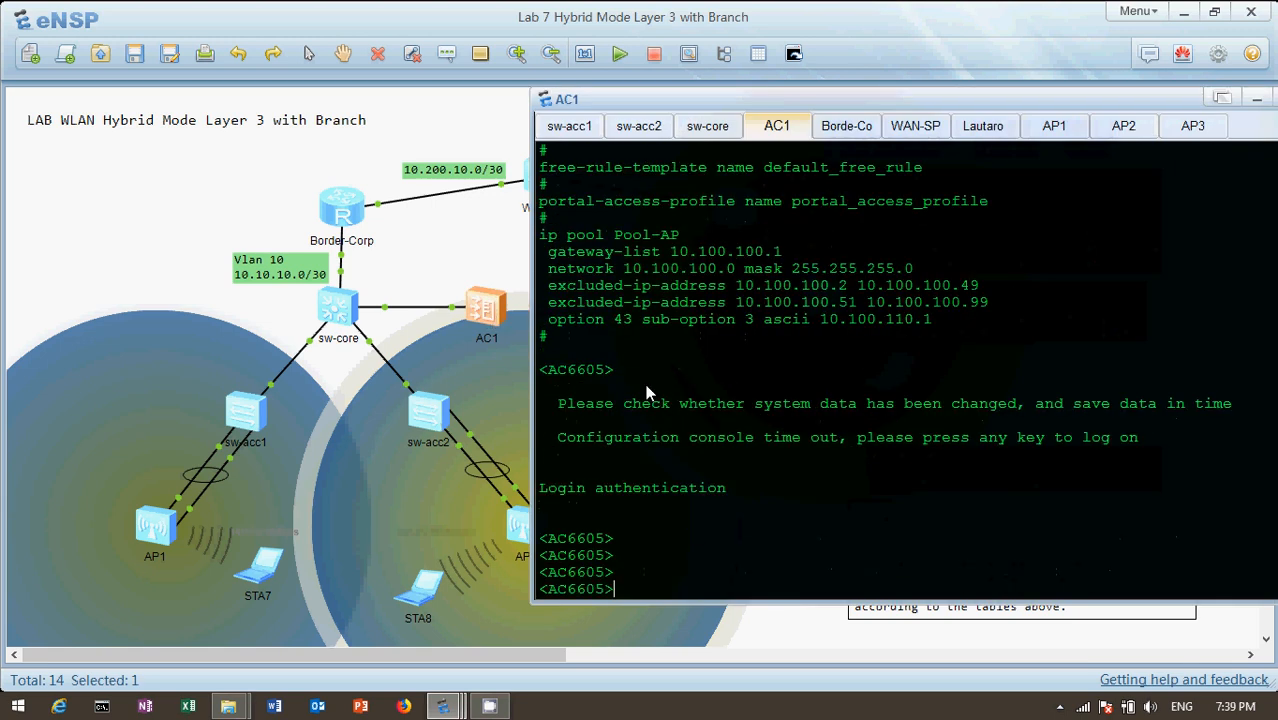
text(dis cu)
key(Tab)
key(Return)
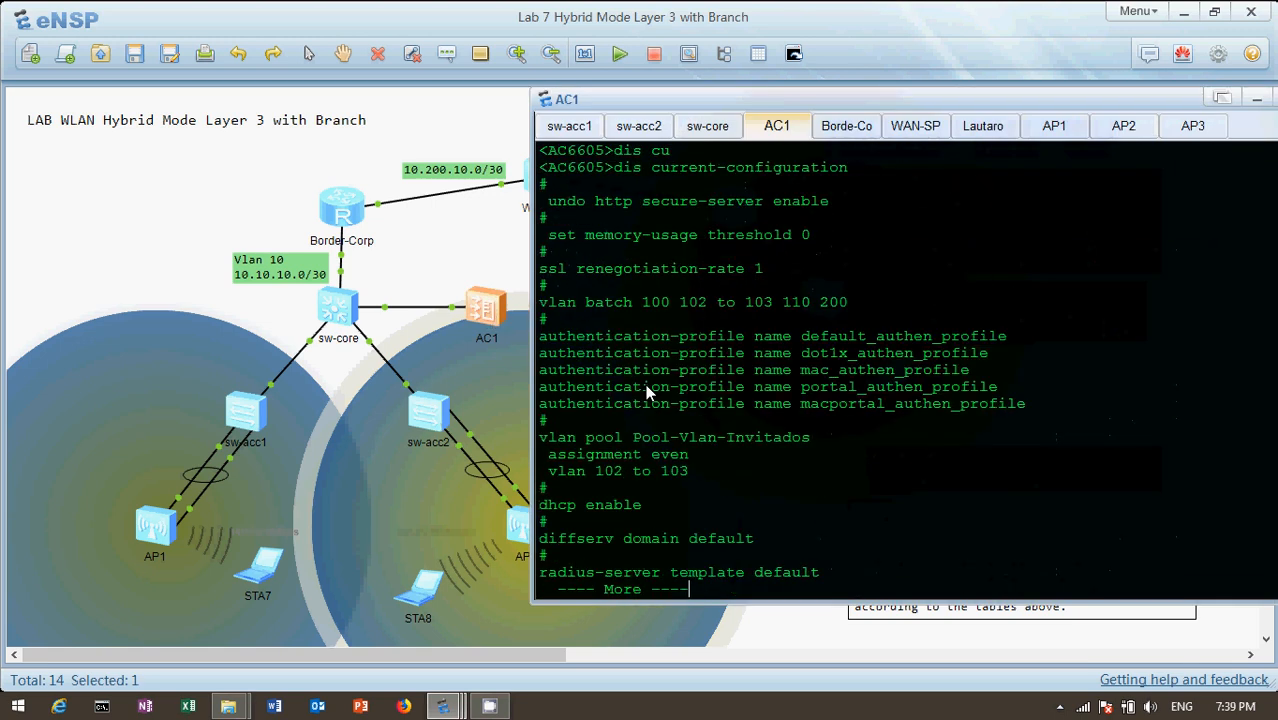
Examine AC1's VLAN batch and the VLAN pool Pool-Vlan-Invitados, highlighting its VLAN range and its name
key(Return)
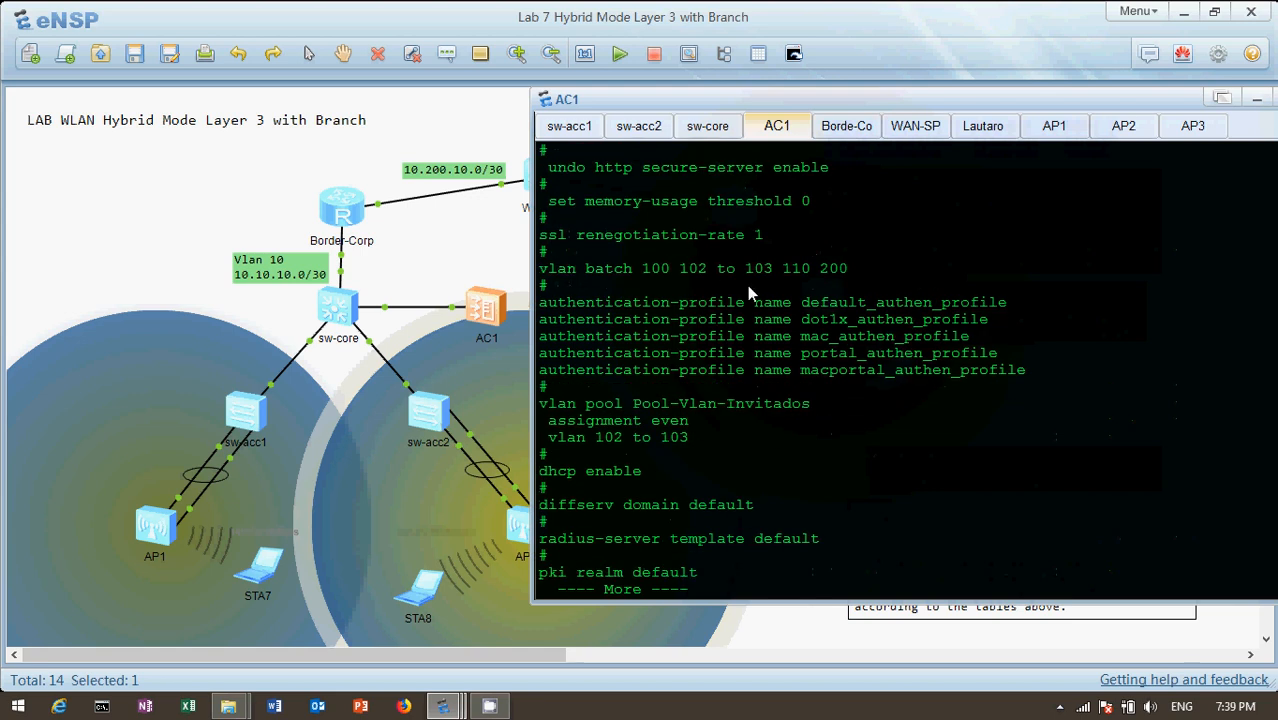
key(Return)
key(Return)
key(Return)
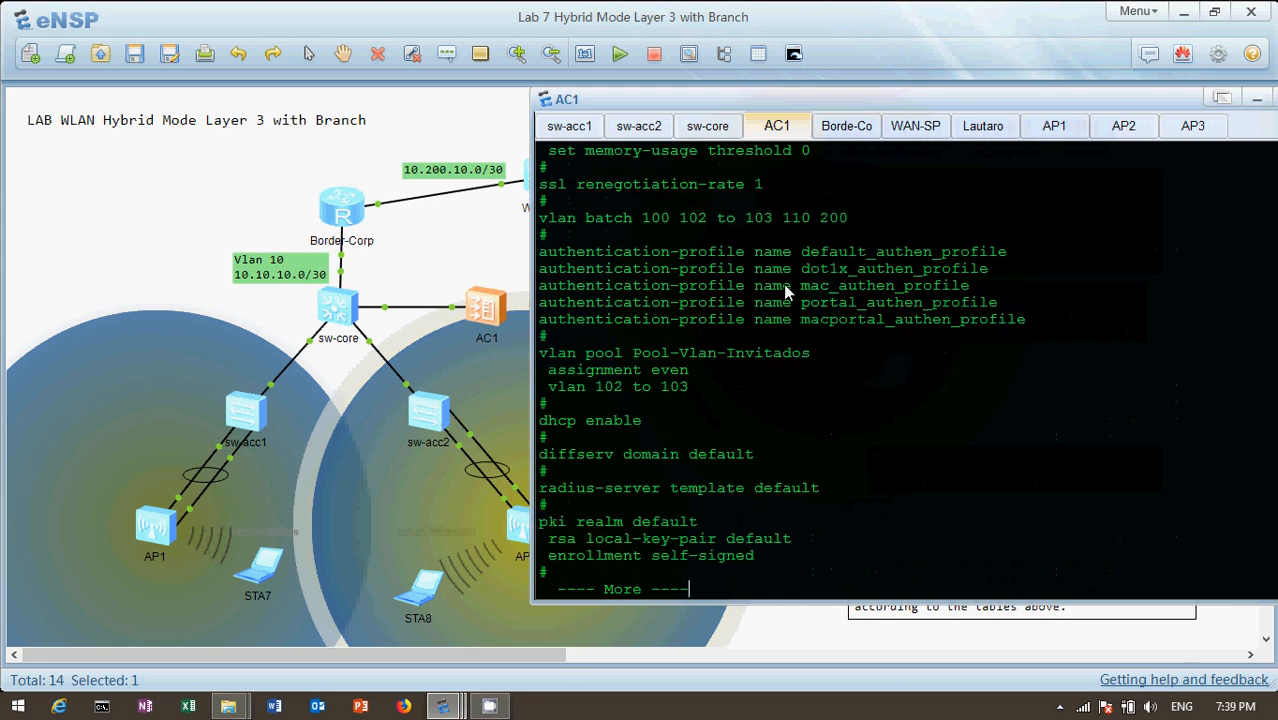
key(Return)
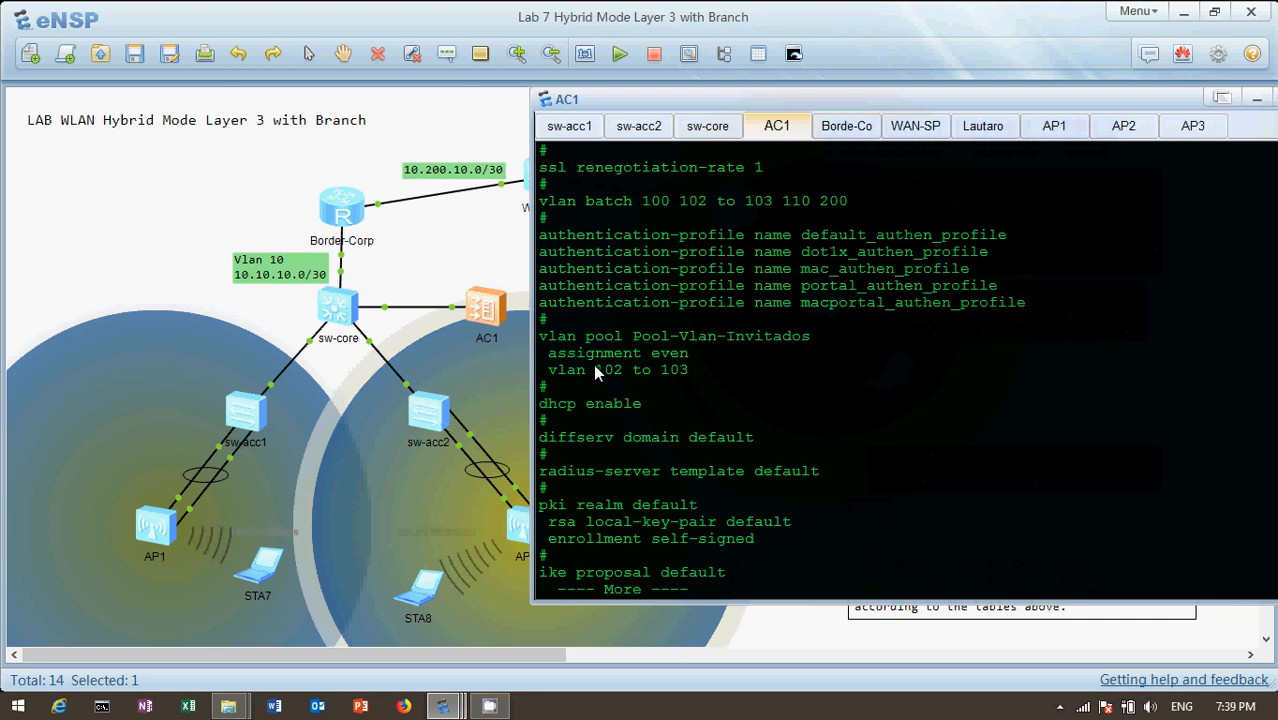
drag(595, 369, 699, 373)
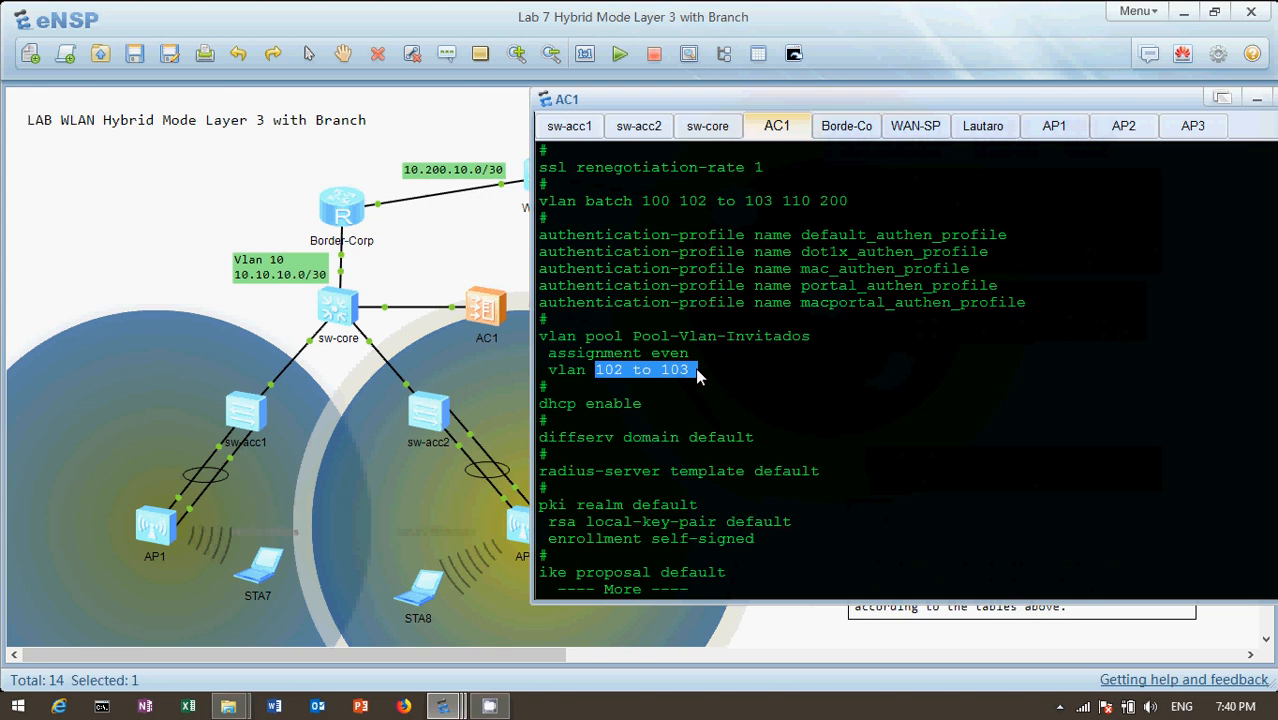
drag(632, 336, 812, 345)
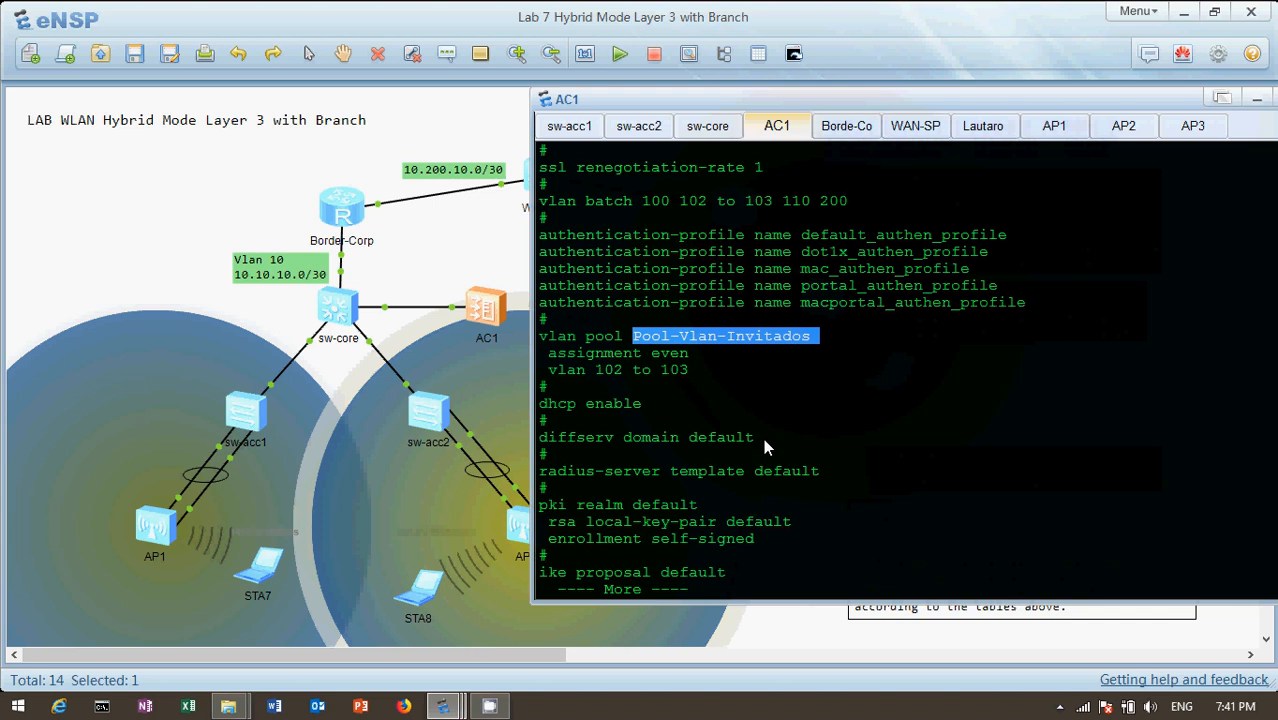
Continue through the AC1 configuration and examine the Pool-AP address pool, including its excluded addresses and option 43
key(Return)
key(Return)
key(Return)
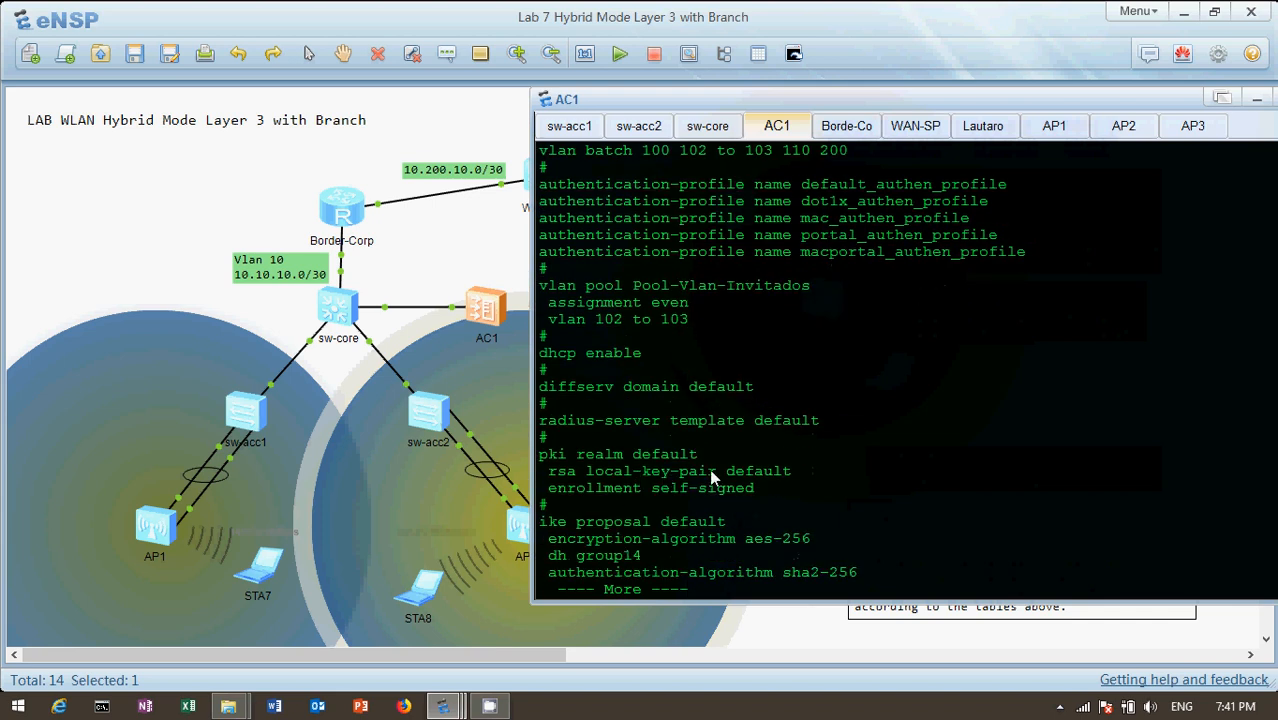
key(Return)
key(Return)
key(Return)
key(Return)
key(Return)
key(Return)
key(Return)
key(Return)
key(Return)
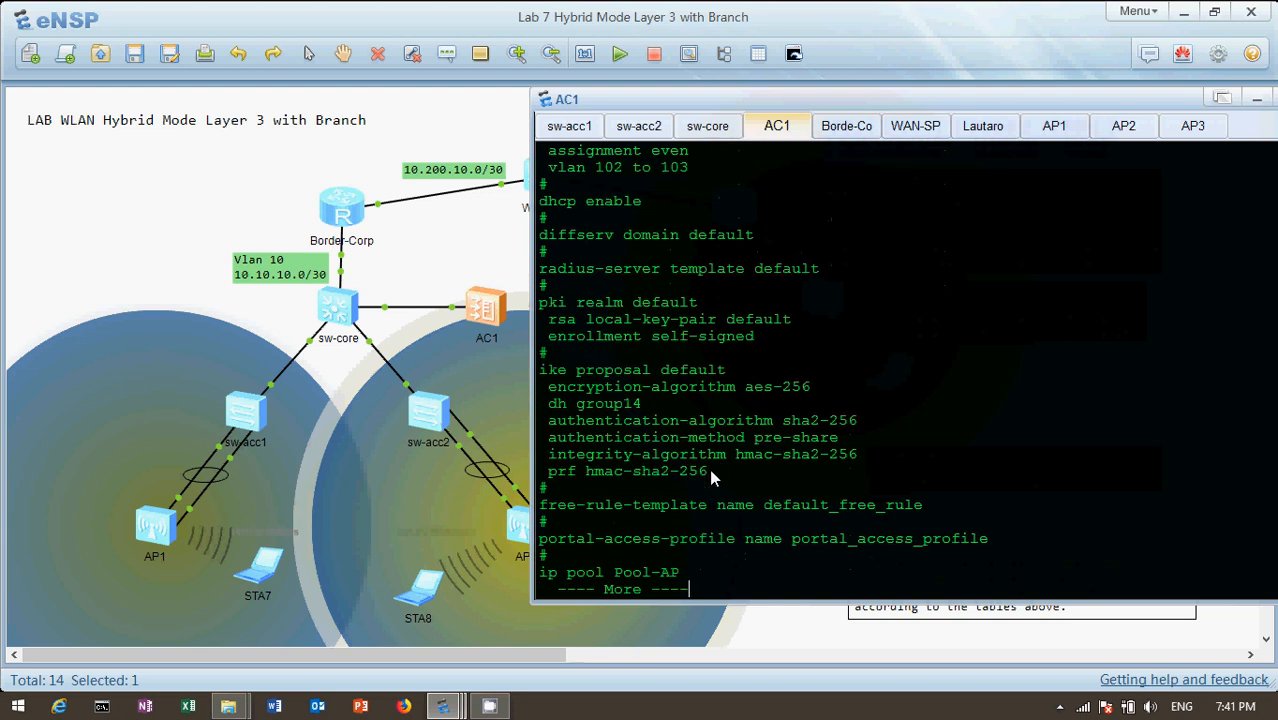
key(Return)
key(Return)
key(Return)
key(Return)
key(Return)
key(Return)
key(Return)
key(Return)
key(Return)
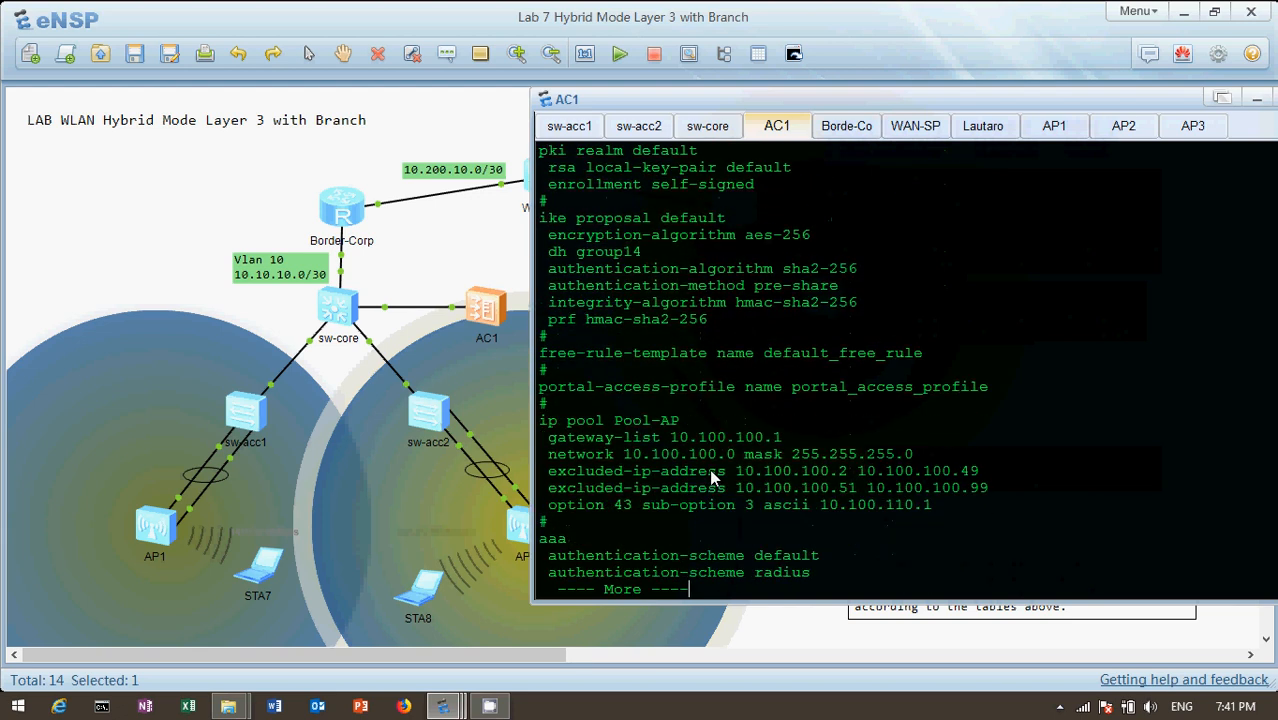
key(Return)
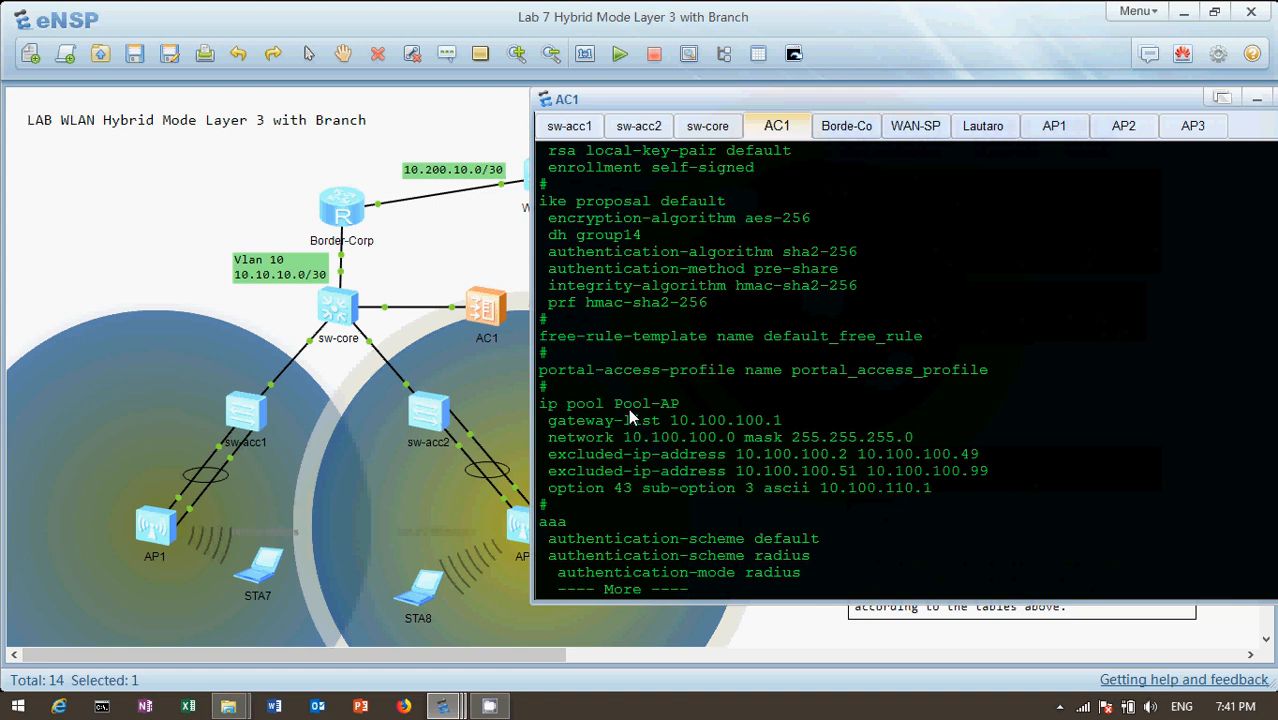
Continue past the AAA section and examine AC1's Vlanif102, Vlanif110 and Vlanif200 addresses, highlighting Vlanif102
key(Return)
key(Return)
key(Return)
key(Return)
key(Return)
key(Return)
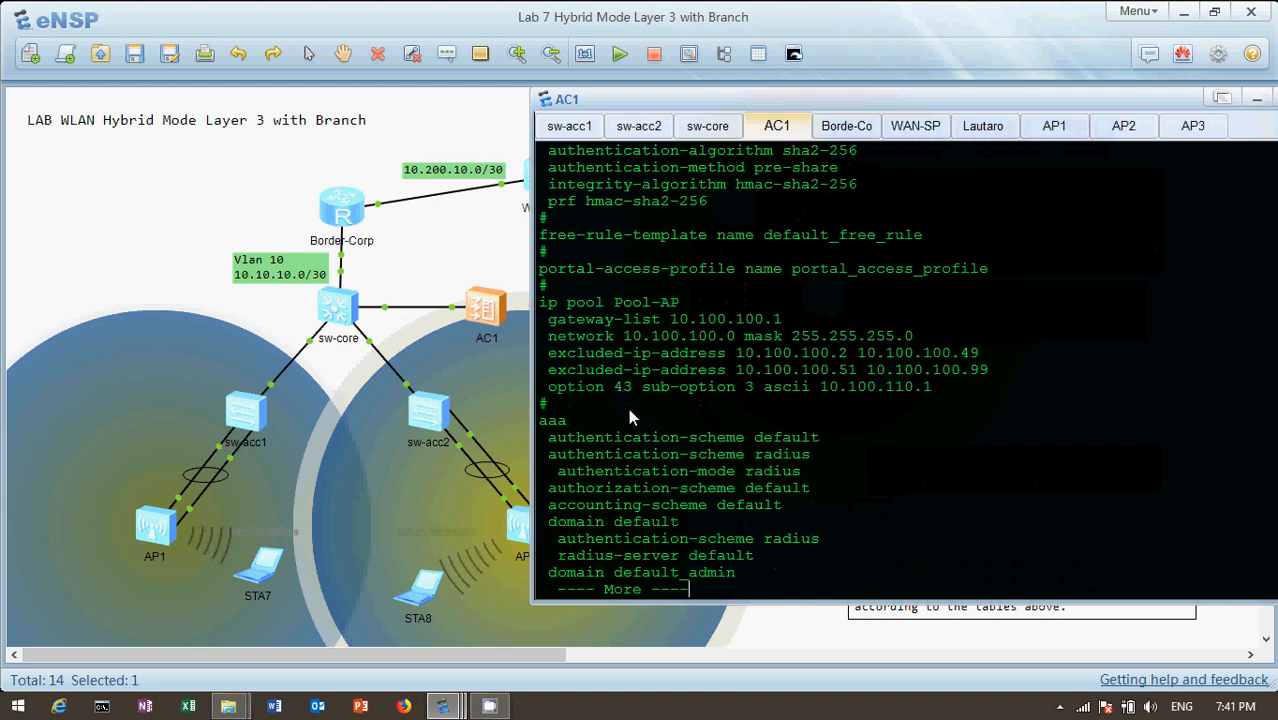
key(Return)
key(Return)
key(Return)
key(Return)
key(Return)
key(Return)
key(Return)
key(Return)
key(Return)
key(Return)
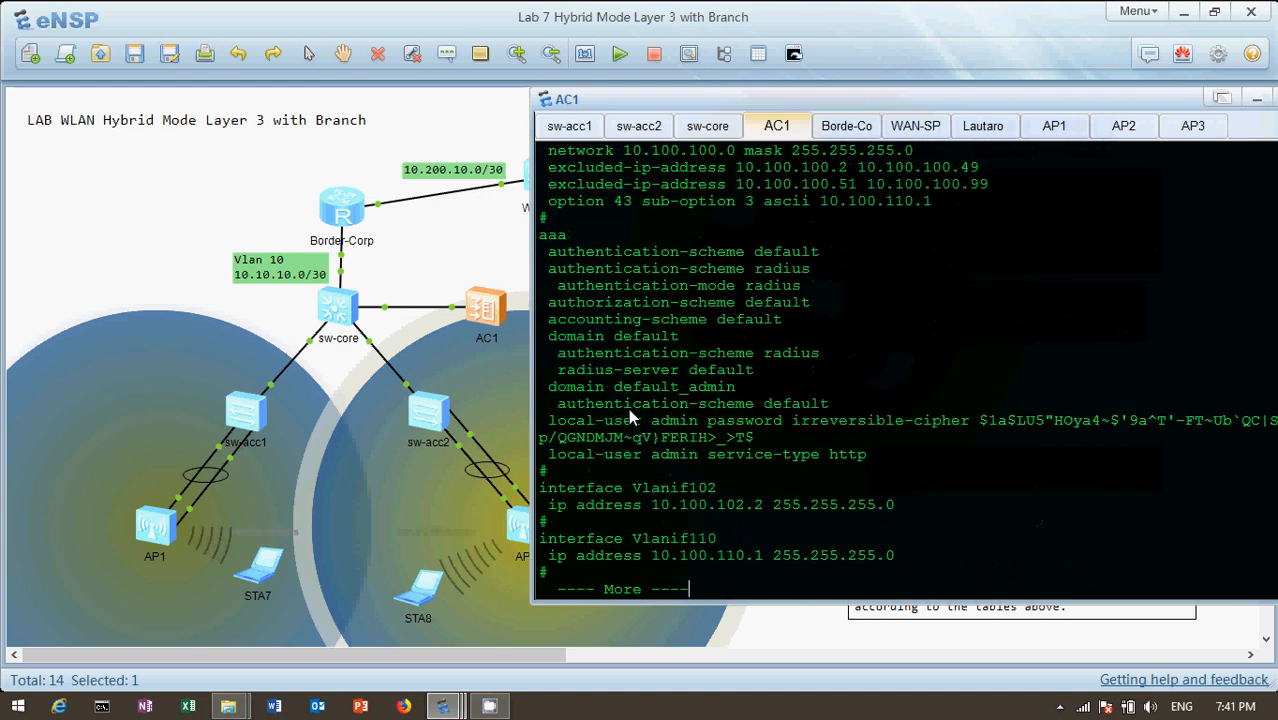
key(Return)
key(Return)
key(Return)
key(Return)
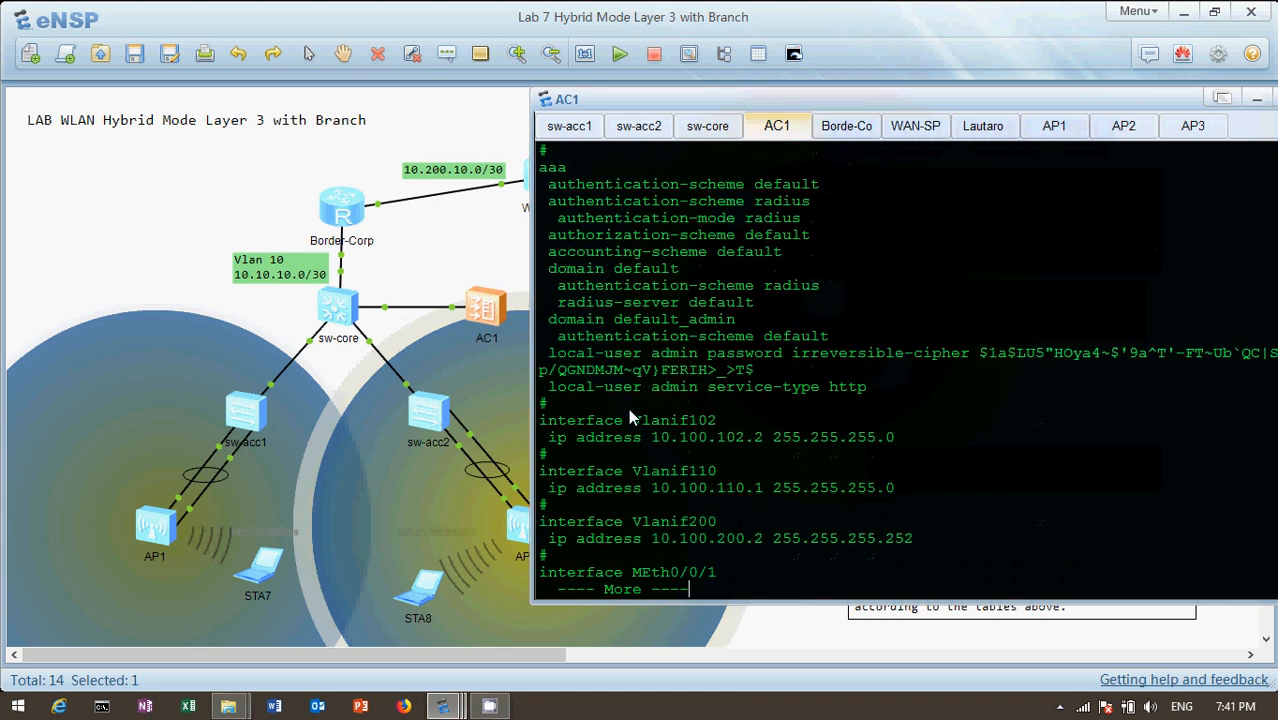
key(Return)
key(Return)
key(Return)
key(Return)
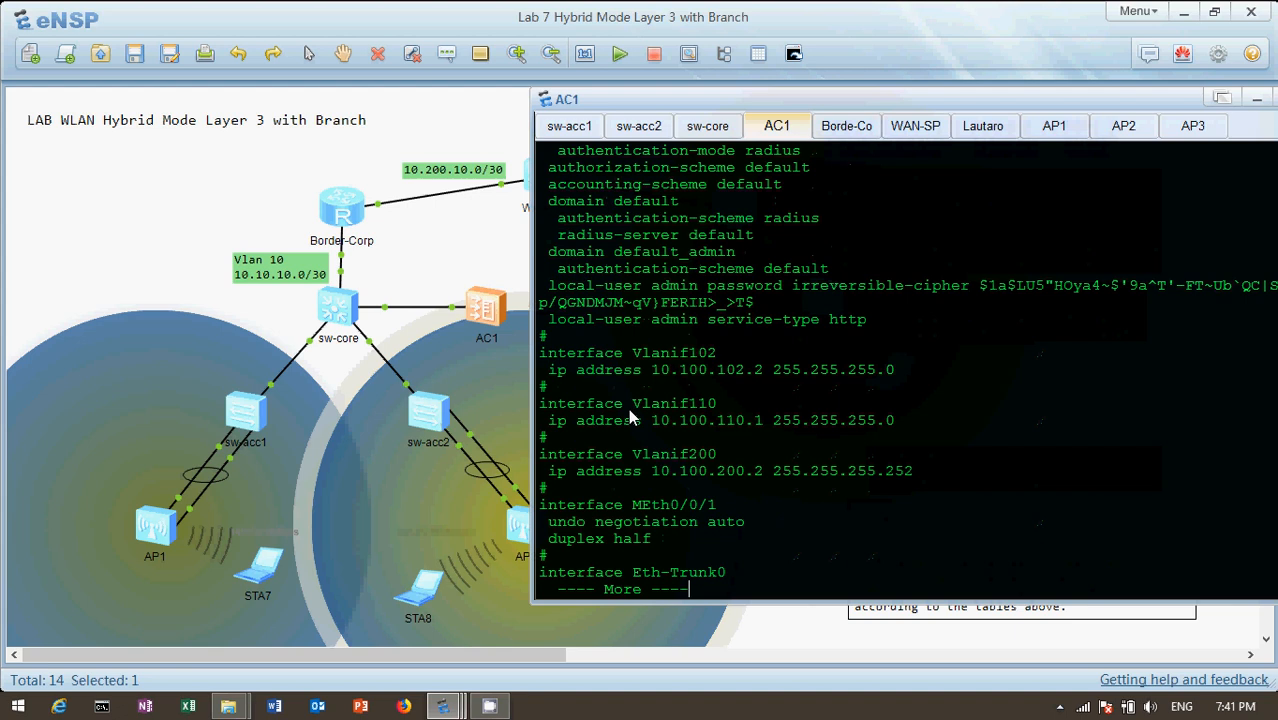
key(Return)
key(Return)
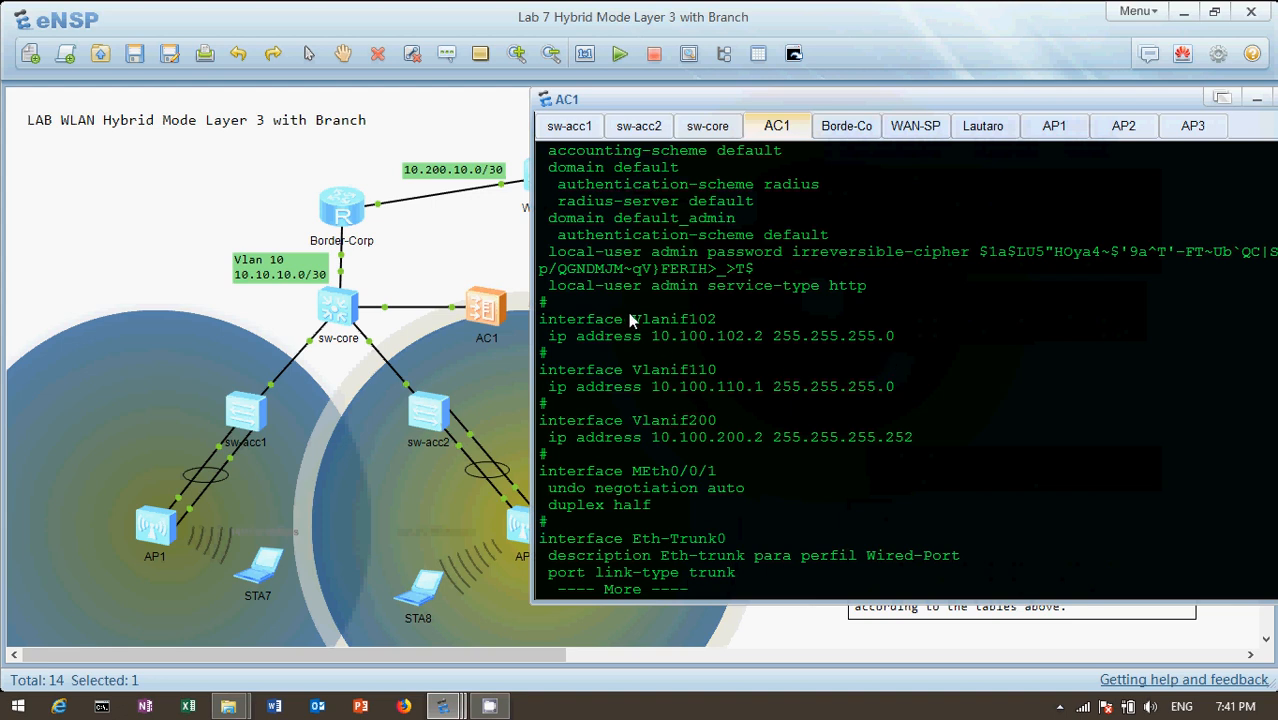
drag(680, 320, 724, 320)
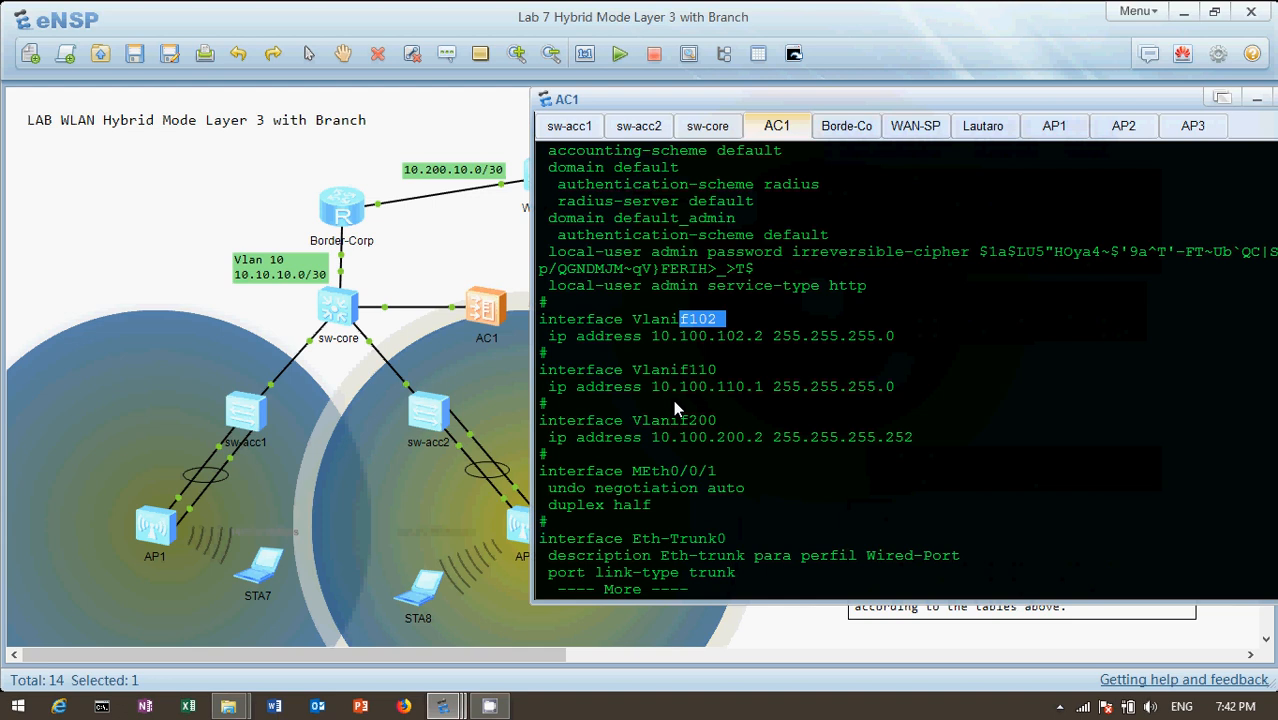
Examine the trunk settings of Eth-Trunk0 and the hybrid VLAN settings of GigabitEthernet0/0/1 on AC1
key(Return)
key(Return)
key(Return)
key(Return)
key(Return)
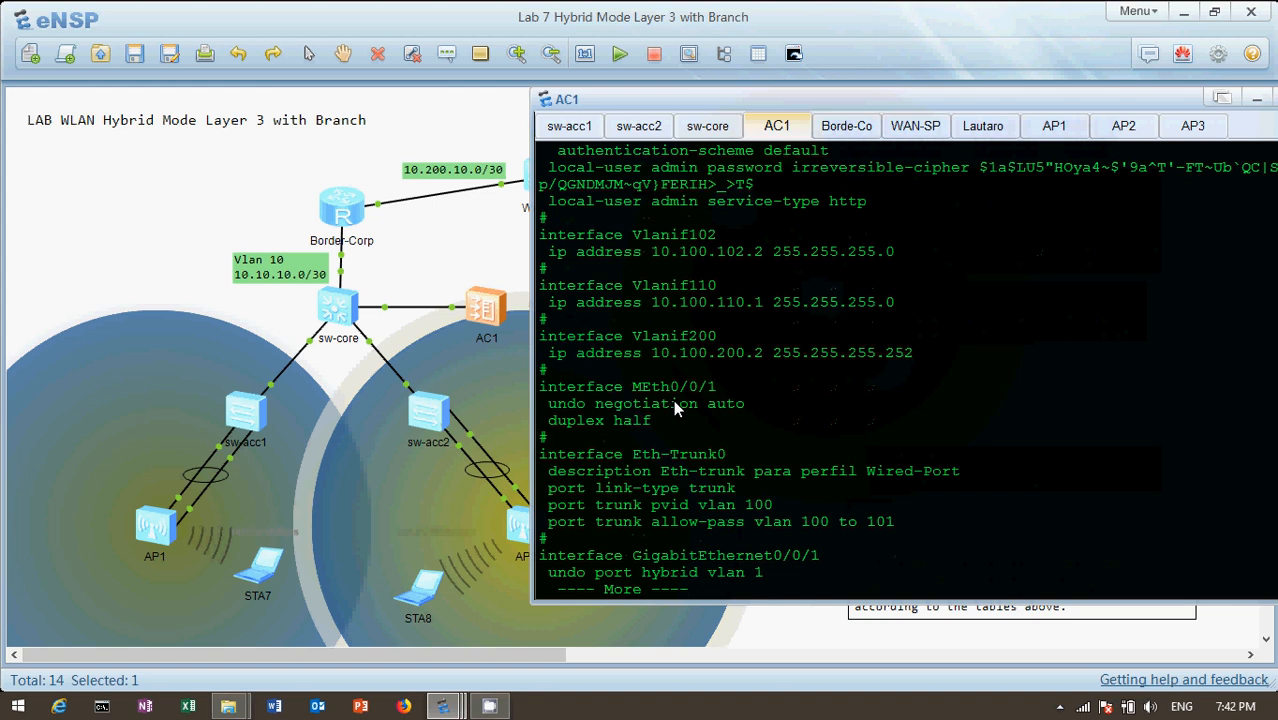
key(Return)
key(Return)
key(Return)
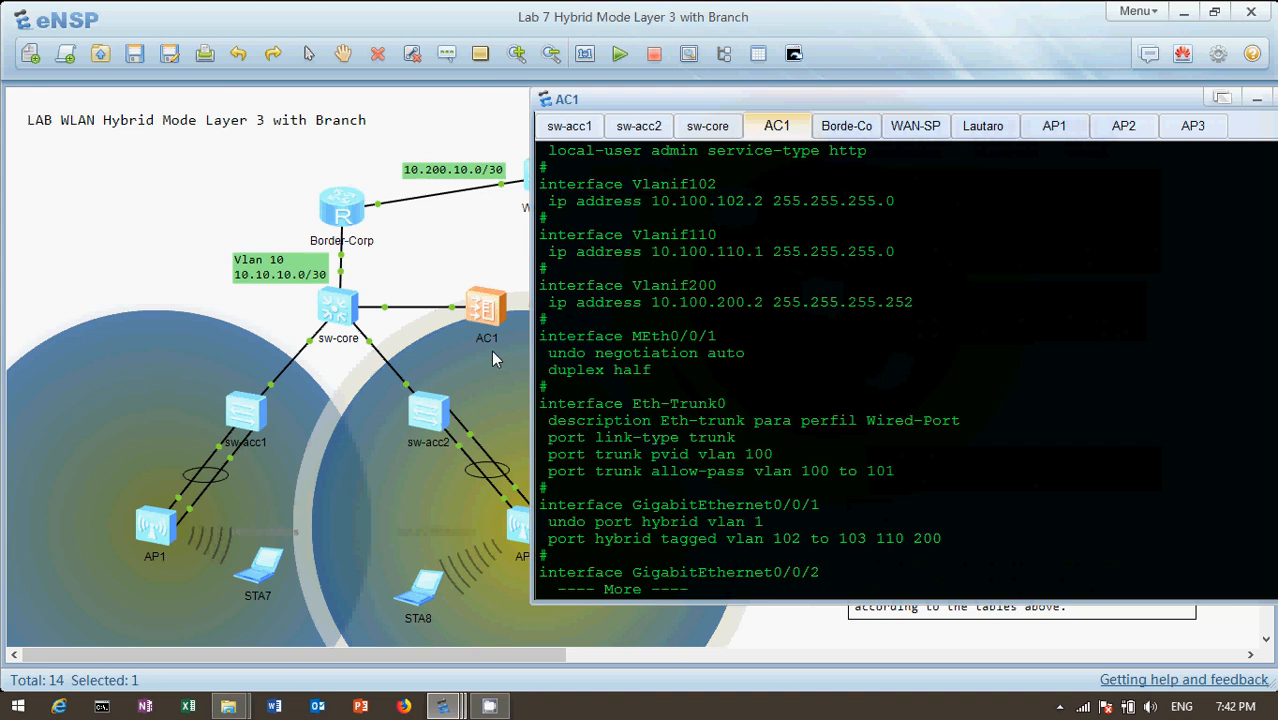
Continue through AC1's remaining GigabitEthernet and XGigabitEthernet interface sections to the SNMP and SSH settings
click(452, 309)
key(Return)
key(Return)
key(Return)
key(Return)
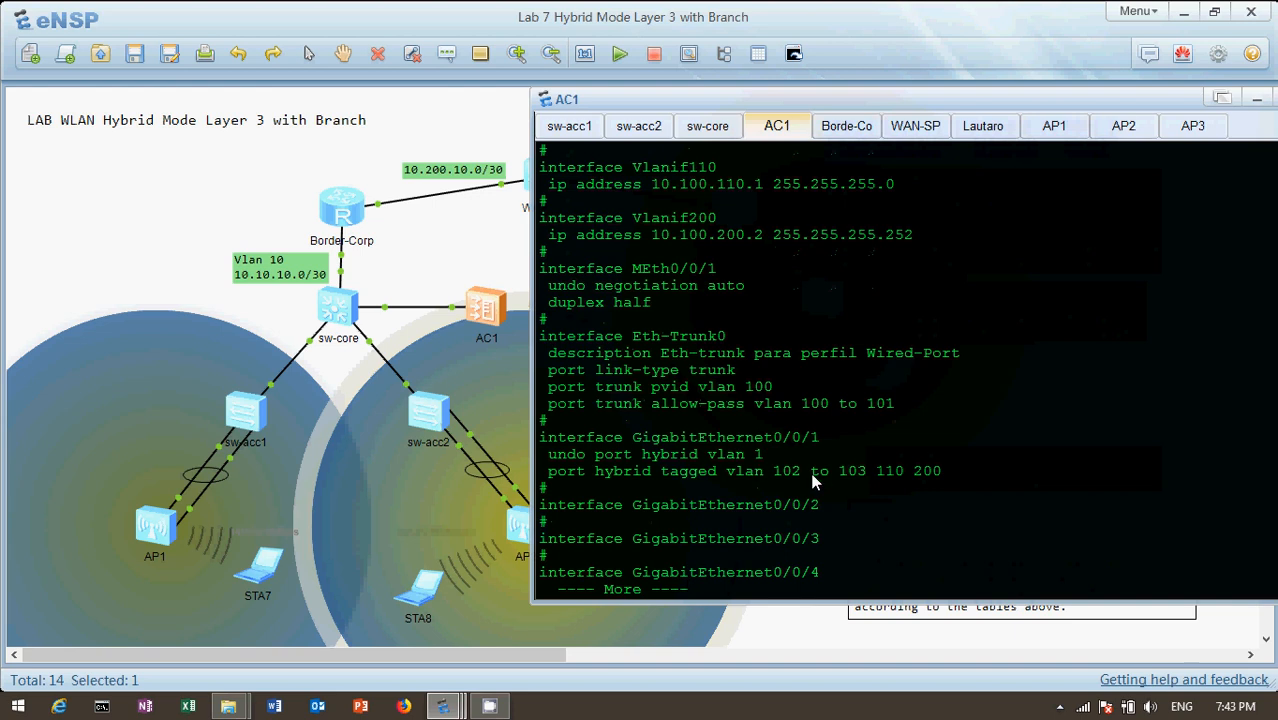
key(Return)
key(Return)
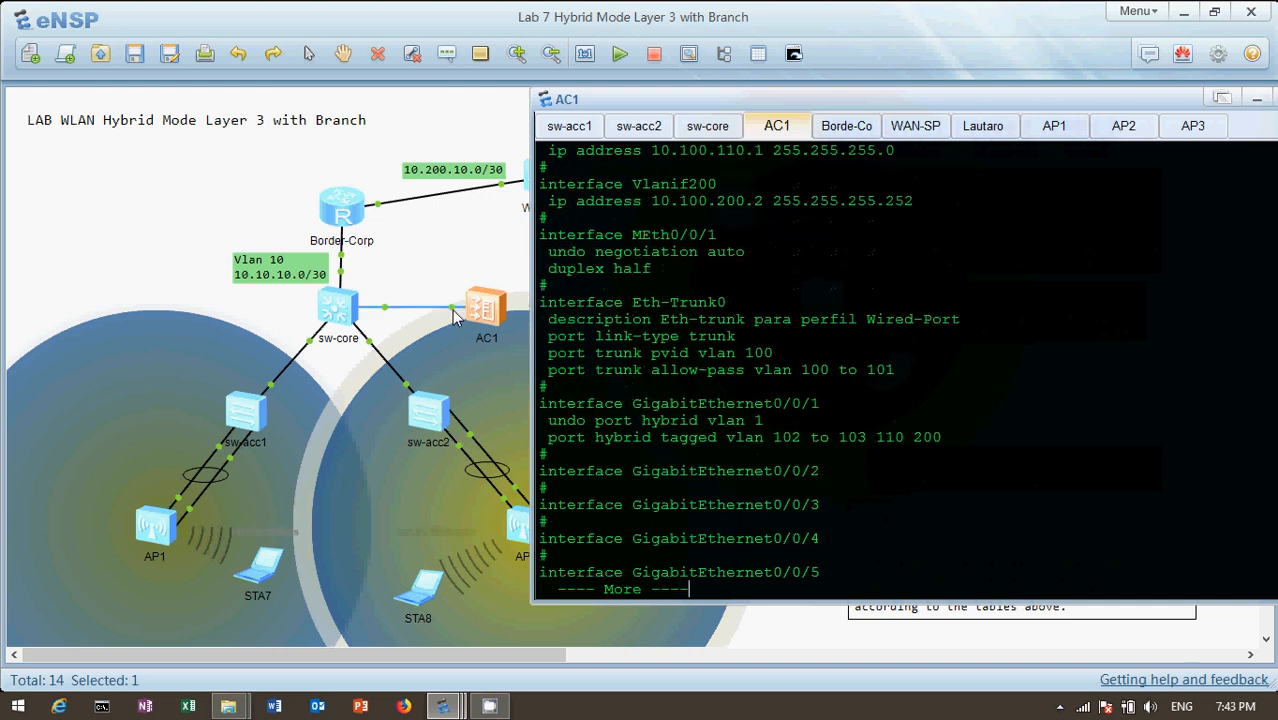
mouse_move(487, 335)
key(Return)
key(Return)
key(Return)
key(Return)
key(Return)
key(Return)
key(Return)
key(Return)
key(Return)
key(Return)
key(Return)
key(Return)
key(Return)
key(Return)
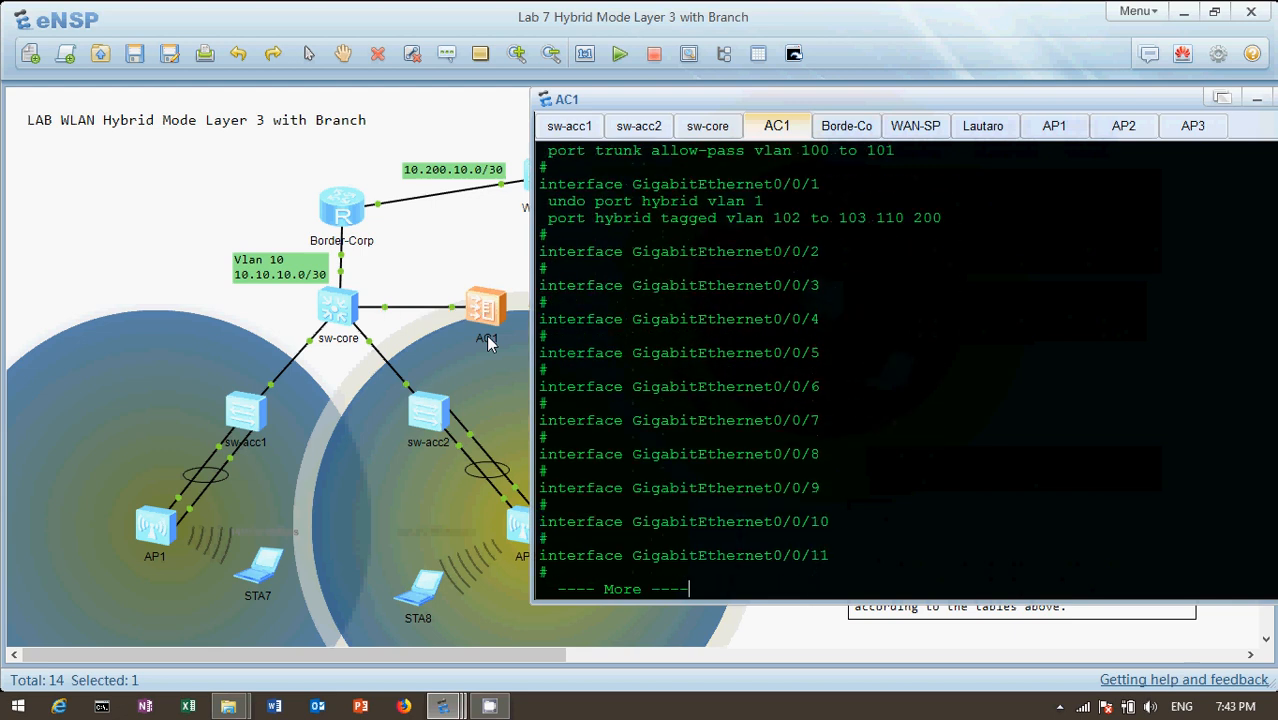
key(Return)
key(Return)
key(Return)
key(Return)
key(Return)
key(Return)
key(Return)
key(Return)
key(Return)
key(Return)
key(Return)
key(Return)
key(Return)
key(Return)
key(Return)
key(Return)
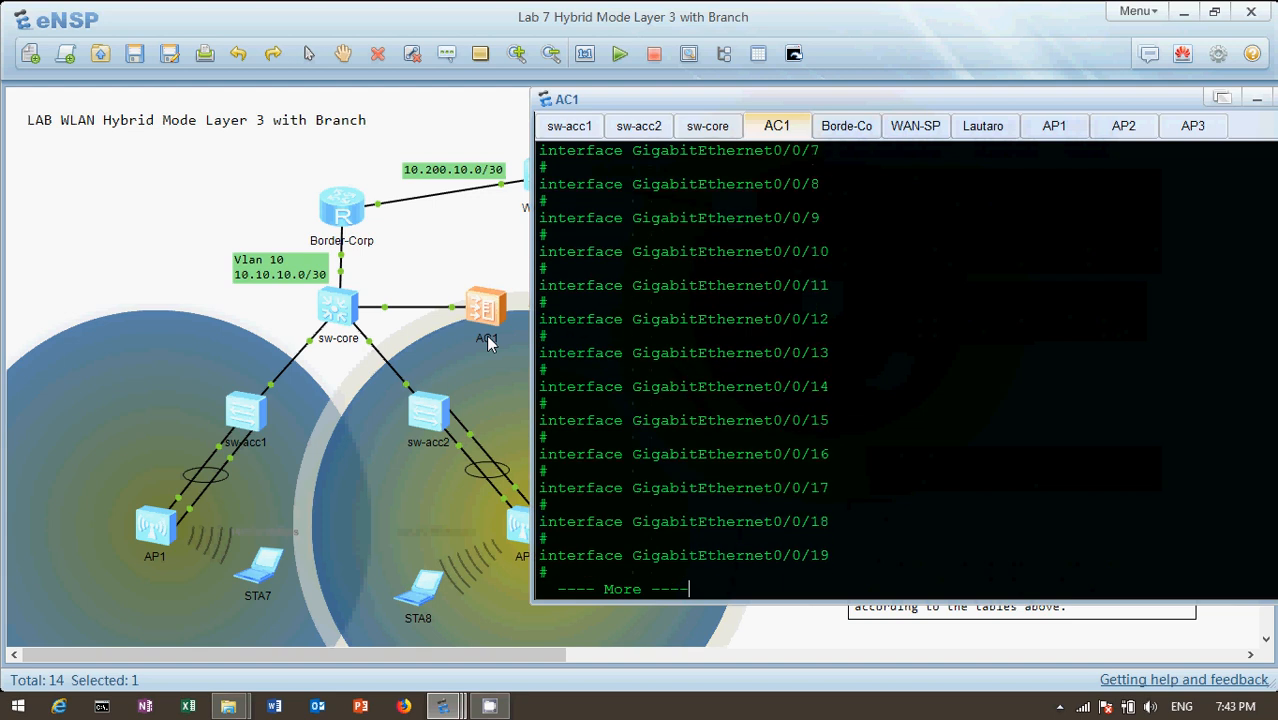
key(Return)
key(Return)
key(Return)
key(Return)
key(Return)
key(Return)
key(Return)
key(Return)
key(Return)
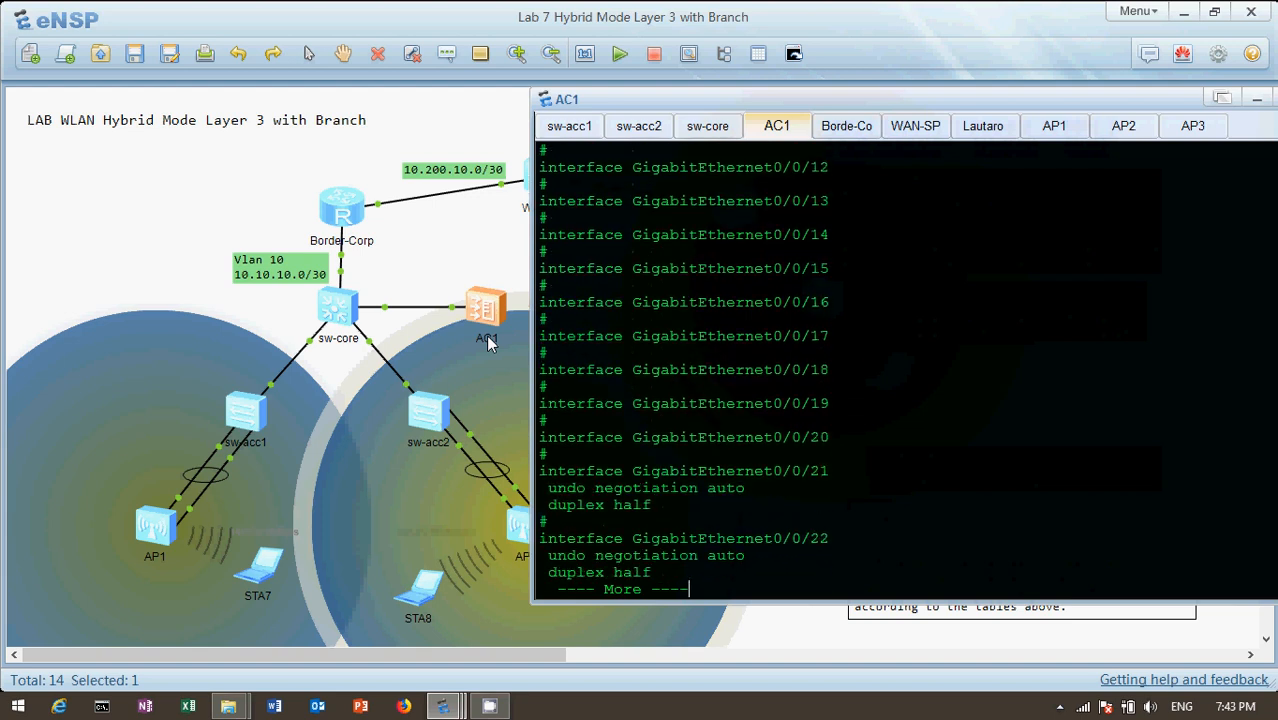
key(Return)
key(Return)
key(Return)
key(Return)
key(Return)
key(Return)
key(Return)
key(Return)
key(Return)
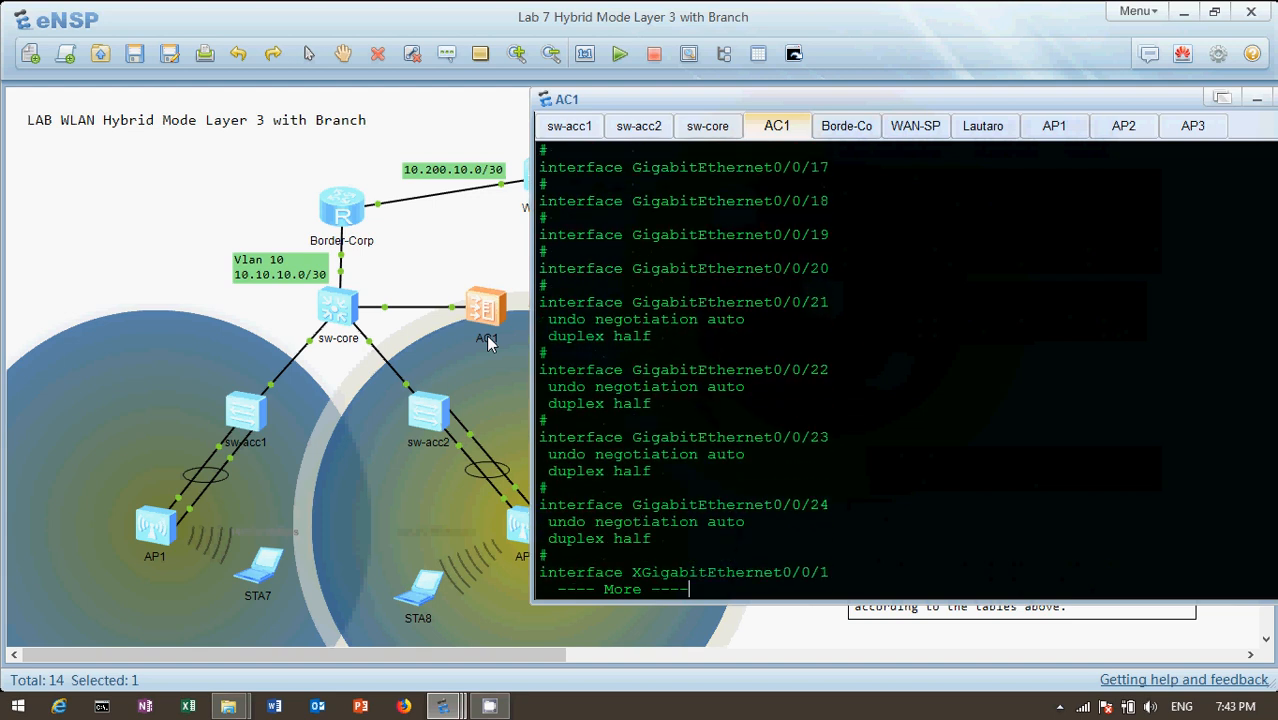
key(Return)
key(Return)
key(Return)
key(Return)
key(Return)
key(Return)
key(Return)
key(Return)
key(Return)
key(Return)
key(Return)
key(Return)
key(Return)
key(Return)
key(Return)
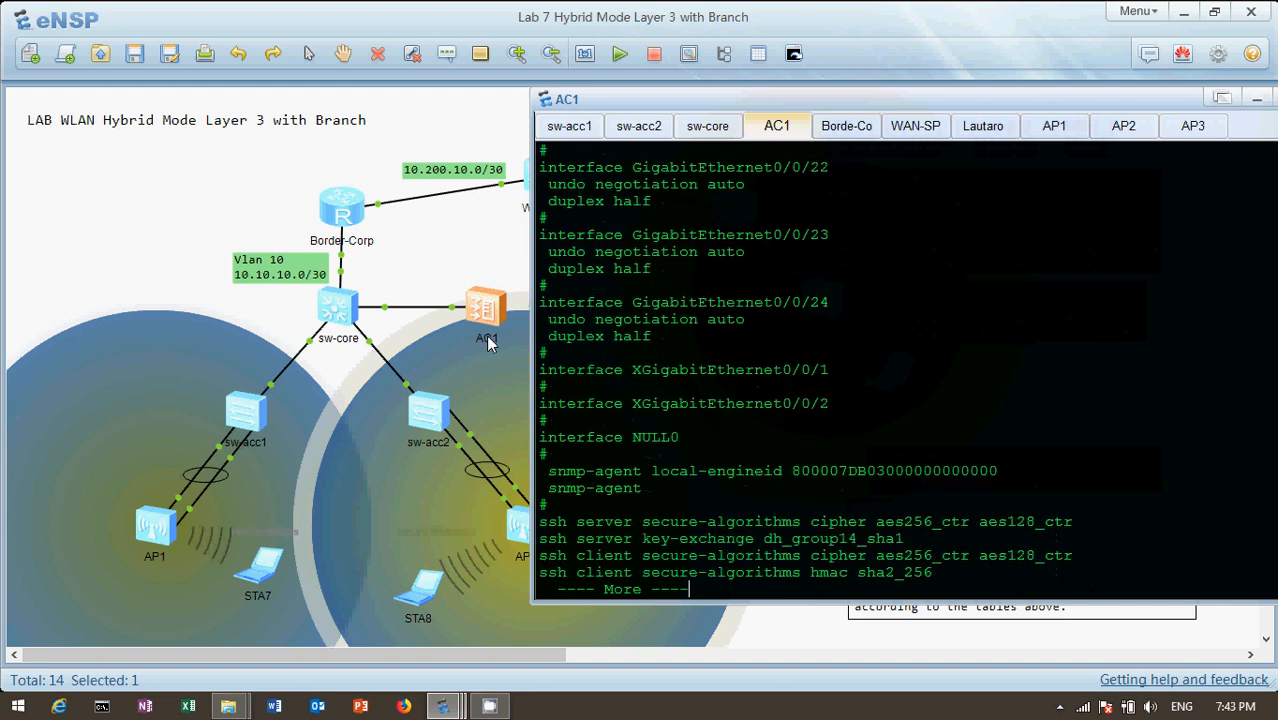
Continue the AC1 configuration and examine the static default route, the CAPWAP source interface and the user-interface settings
key(Return)
key(Return)
key(Return)
key(Return)
key(Return)
key(Return)
key(Return)
key(Return)
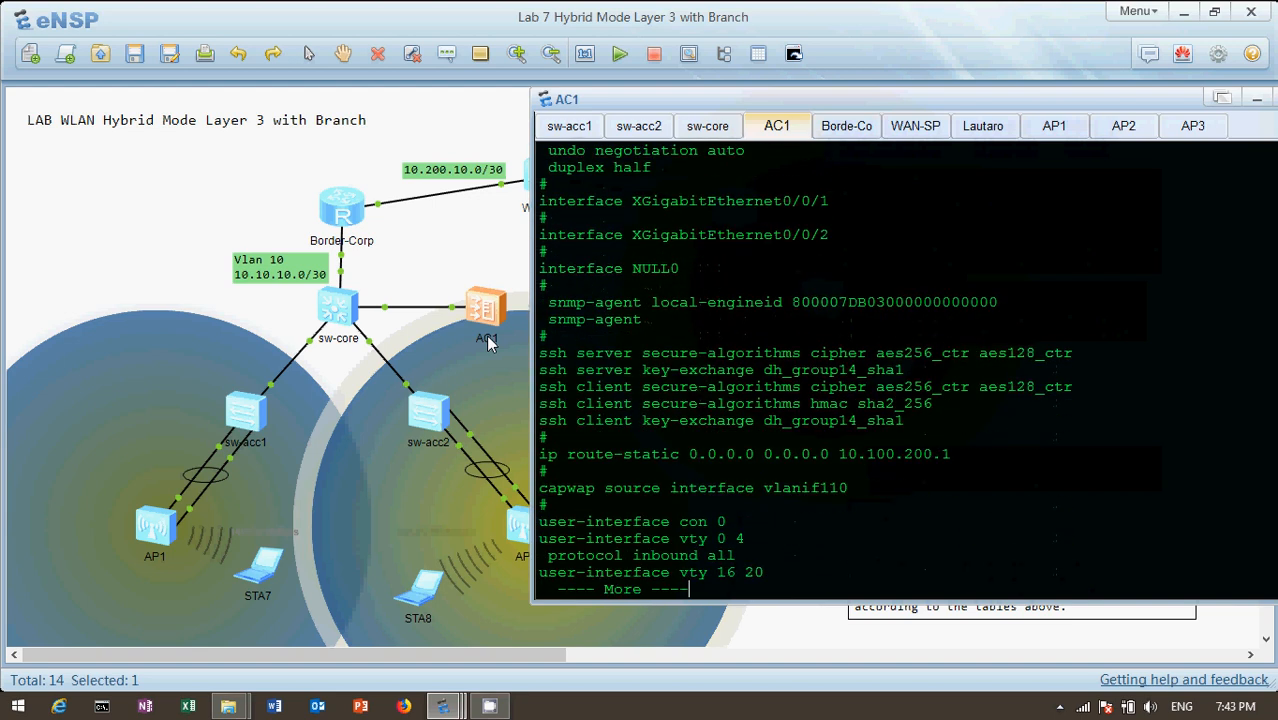
key(Return)
key(Return)
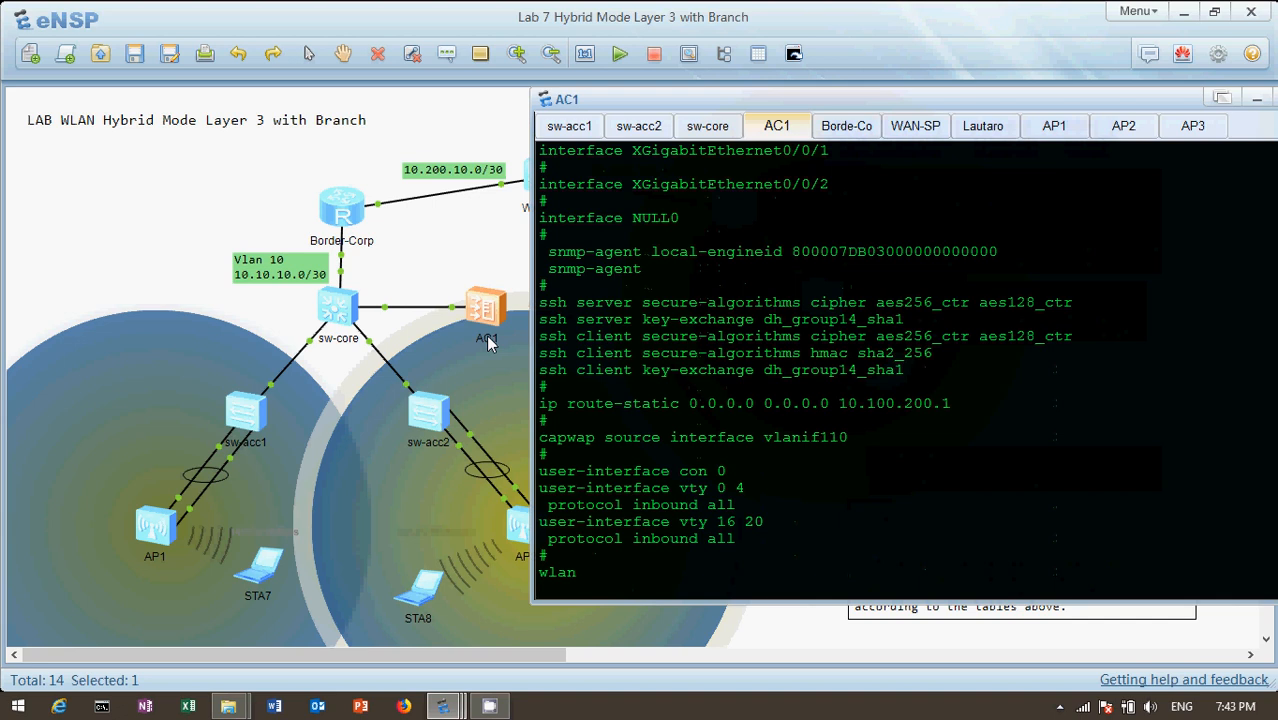
Continue into AC1's wlan section and examine the traffic profile Perfil-Trafico-1 and the security and SSID profiles
key(Return)
key(Return)
key(Return)
key(Return)
key(Return)
key(Return)
key(Return)
key(Return)
key(Return)
key(Return)
key(Return)
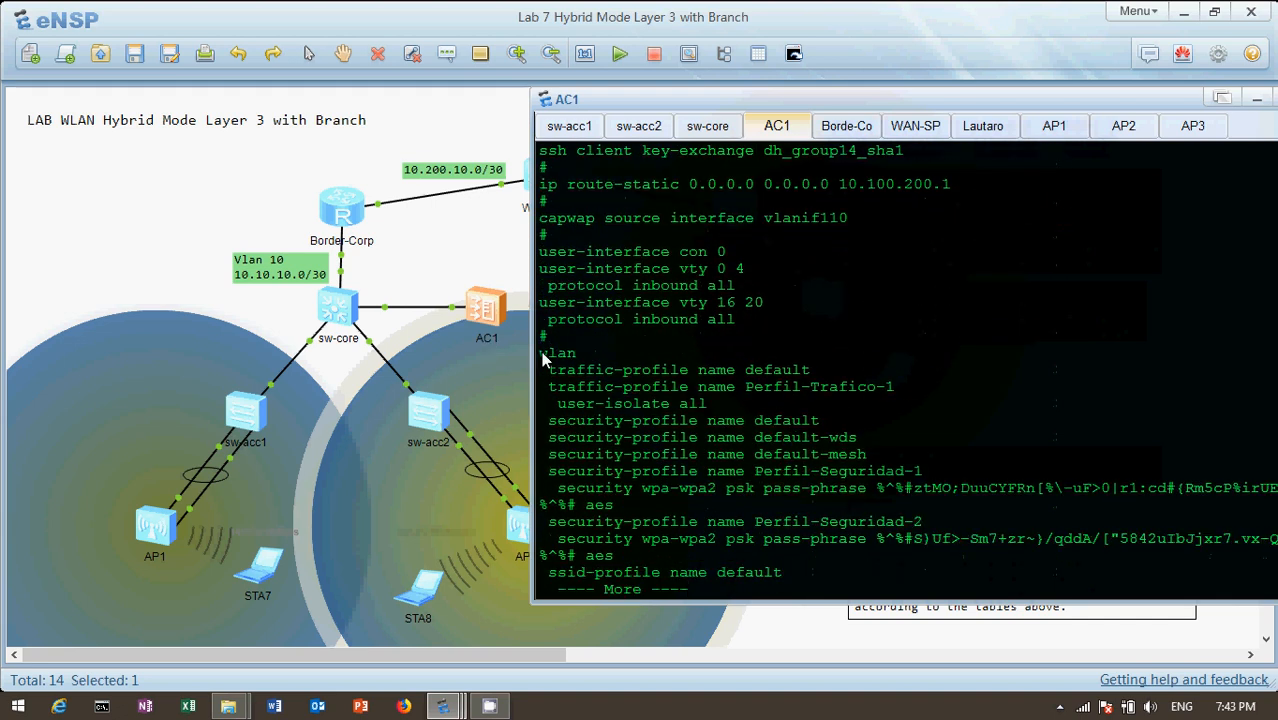
key(Return)
key(Return)
key(Return)
key(Return)
key(Return)
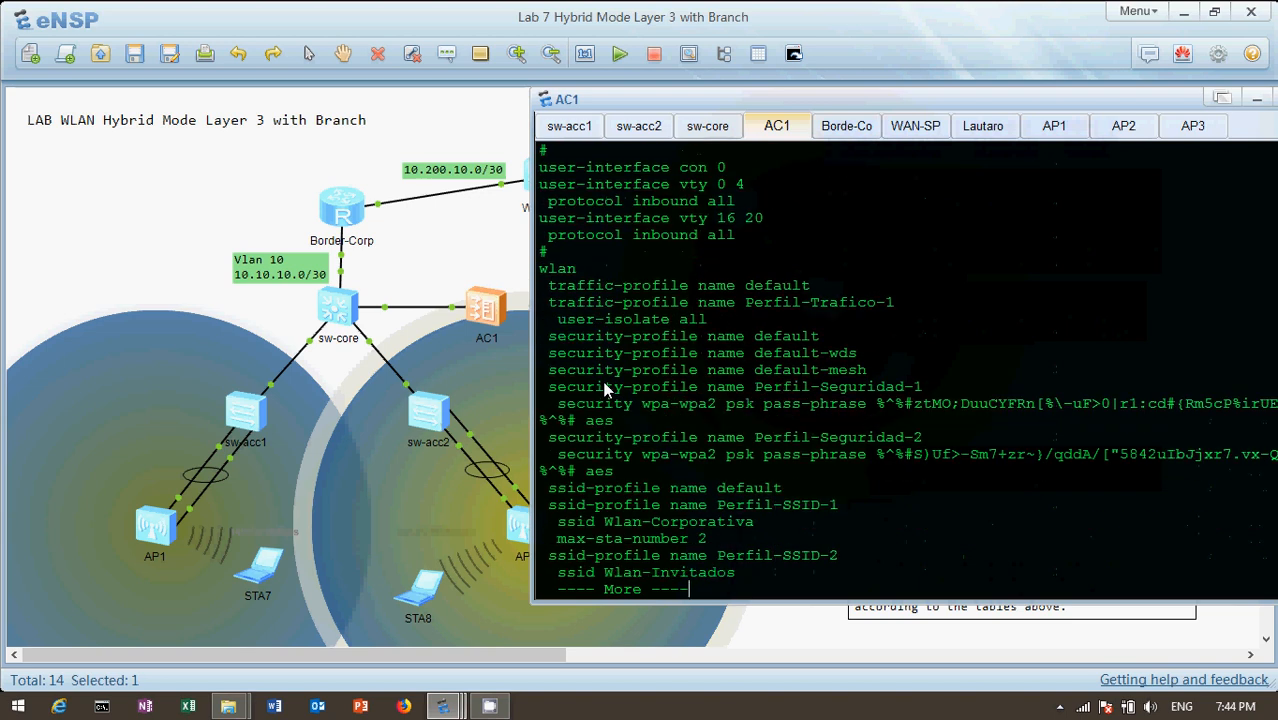
key(Return)
key(Return)
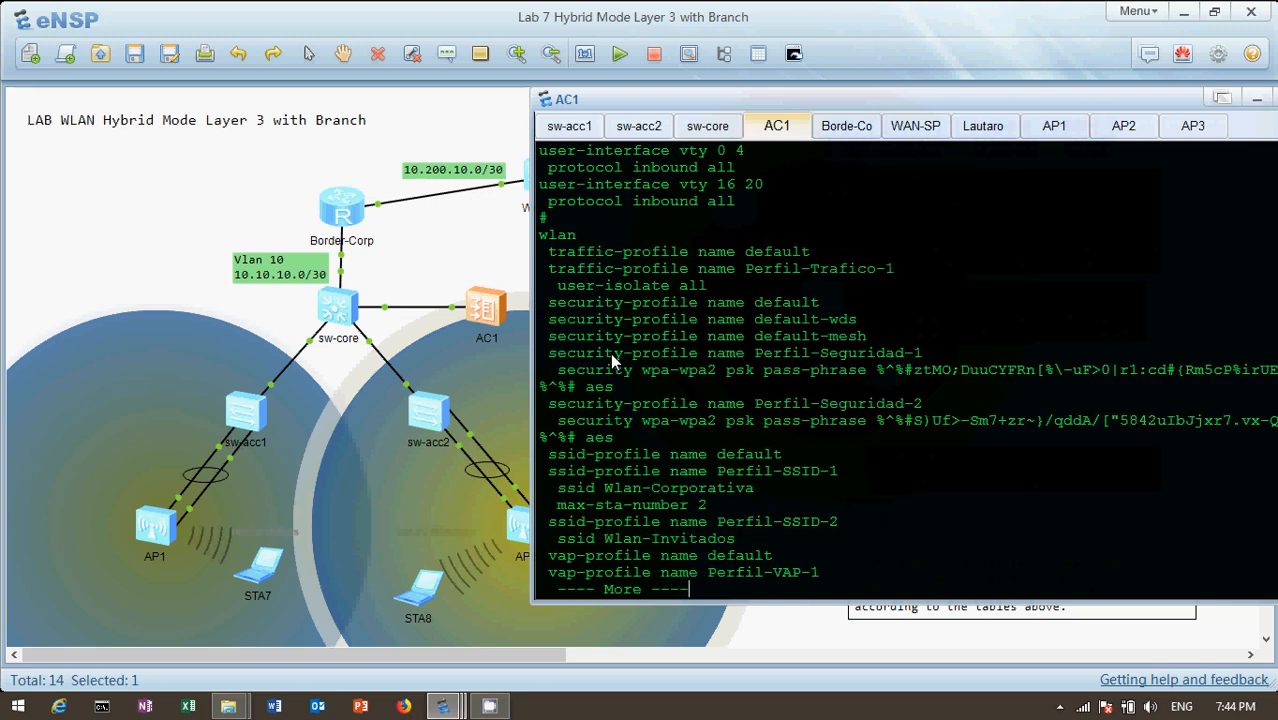
Highlight the security profiles Perfil-Seguridad-1 and Perfil-Seguridad-2 in AC1's wlan section and examine their settings
drag(549, 358, 924, 355)
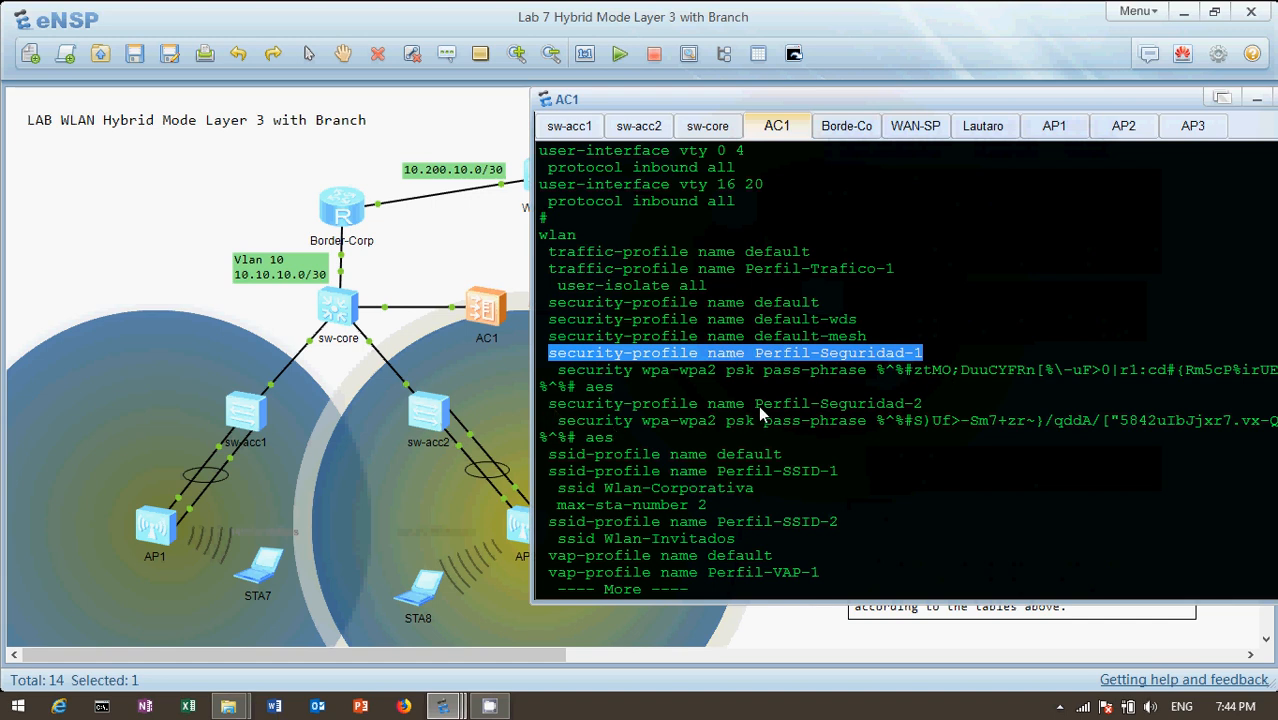
drag(753, 404, 932, 410)
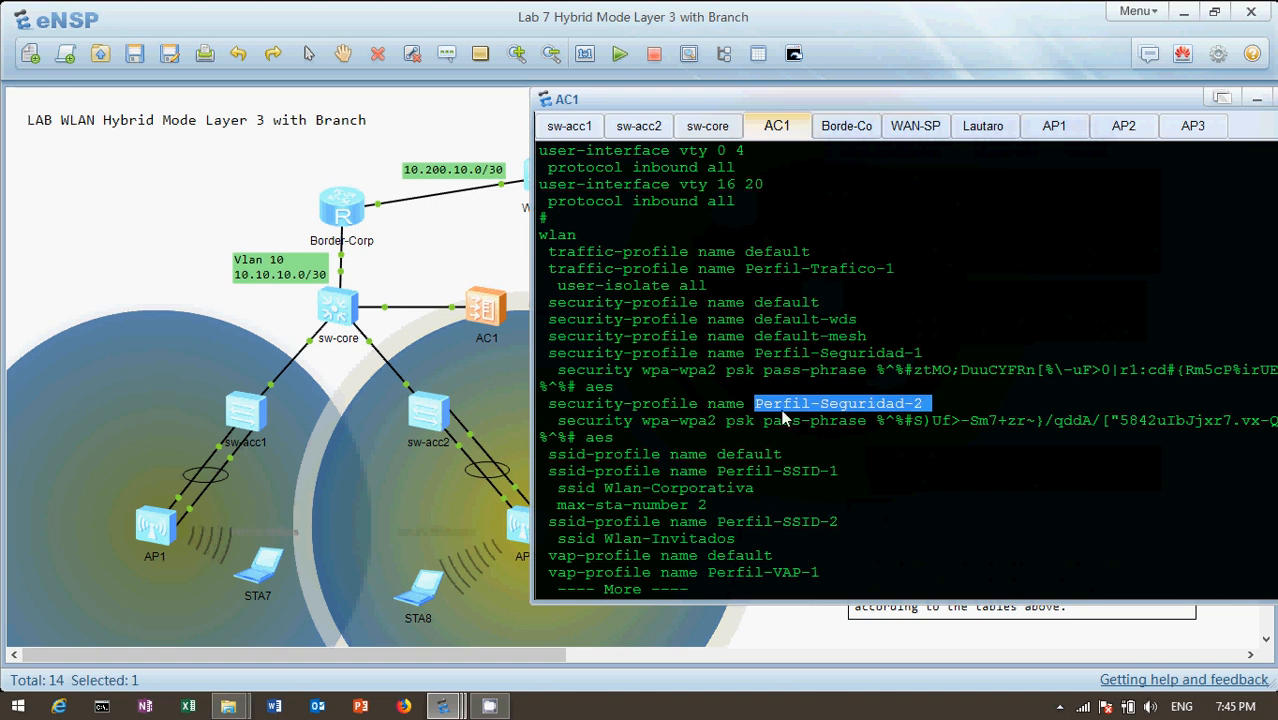
click(652, 477)
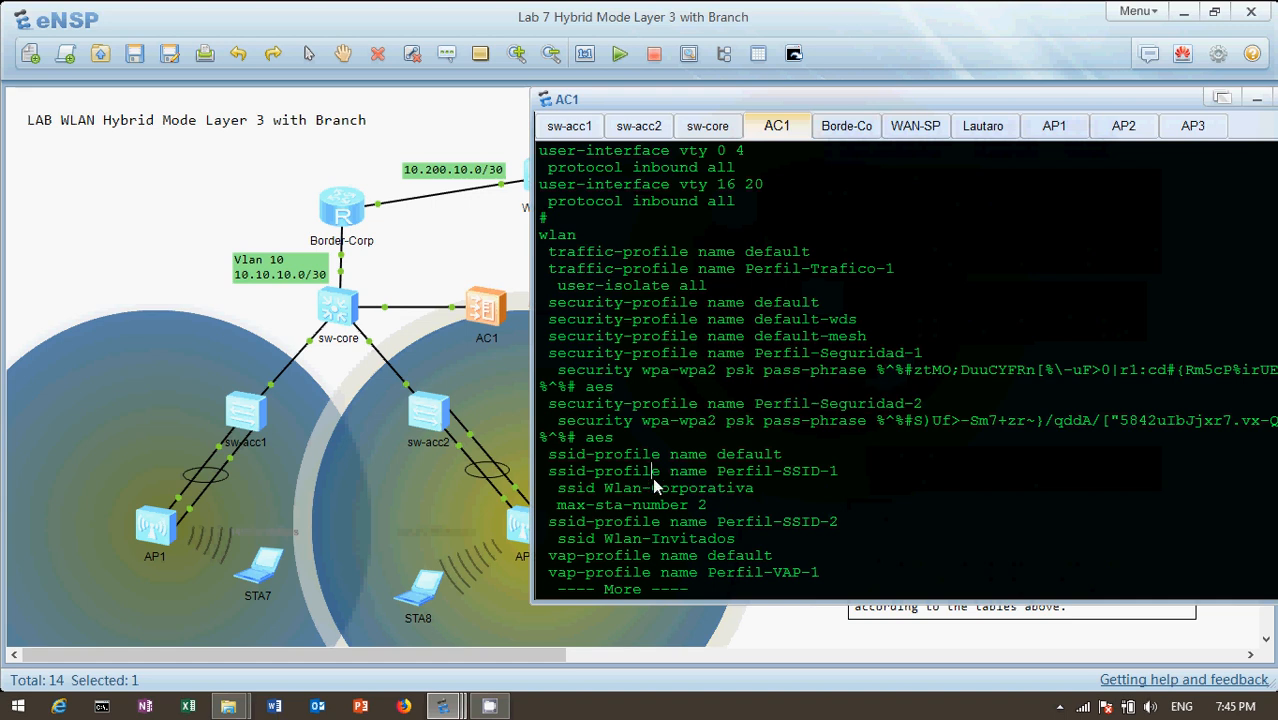
Examine the SSID profiles Perfil-SSID-1 and Perfil-SSID-2, highlighting their SSIDs Wlan-Corporativa and Wlan-Invitados
drag(549, 472, 843, 478)
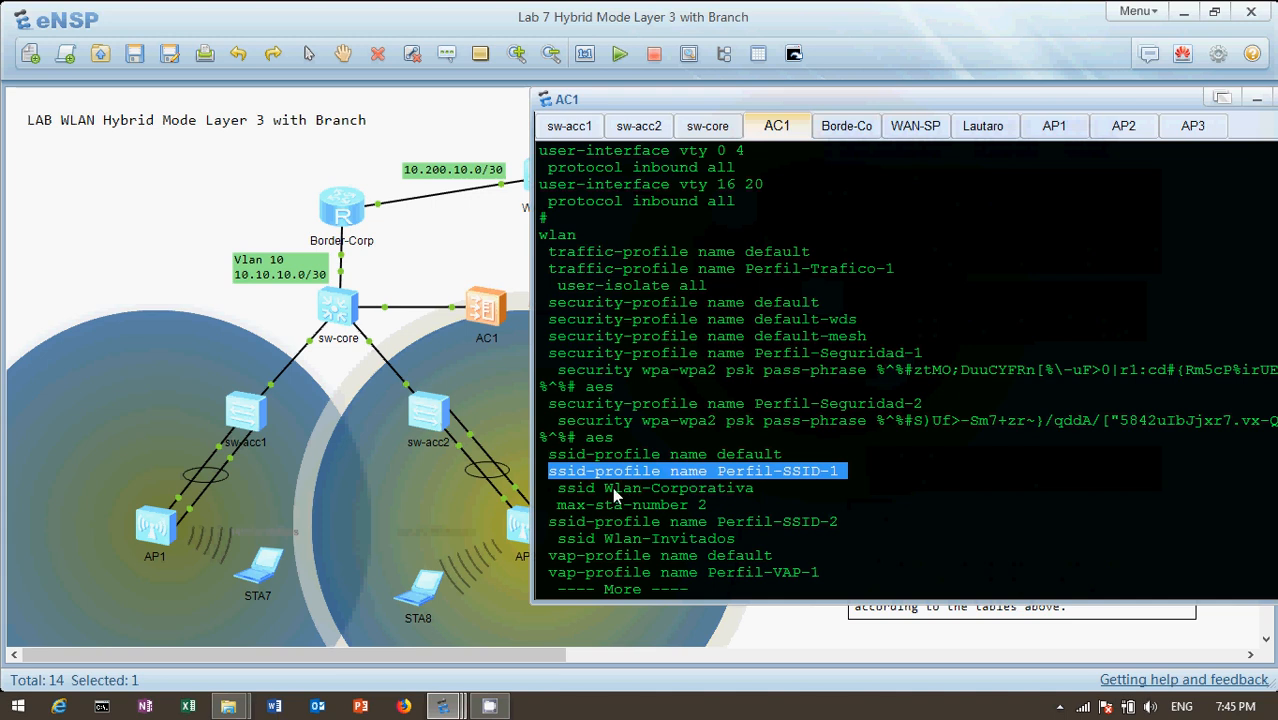
drag(605, 490, 760, 491)
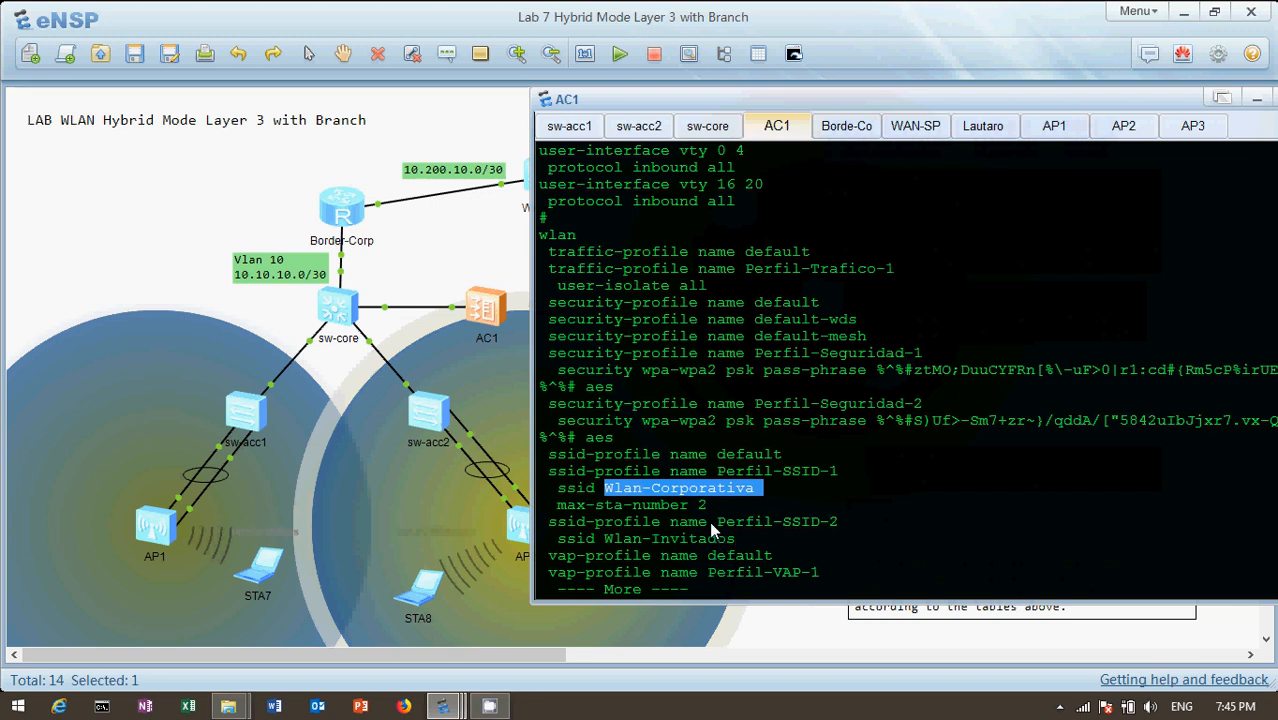
drag(717, 522, 845, 524)
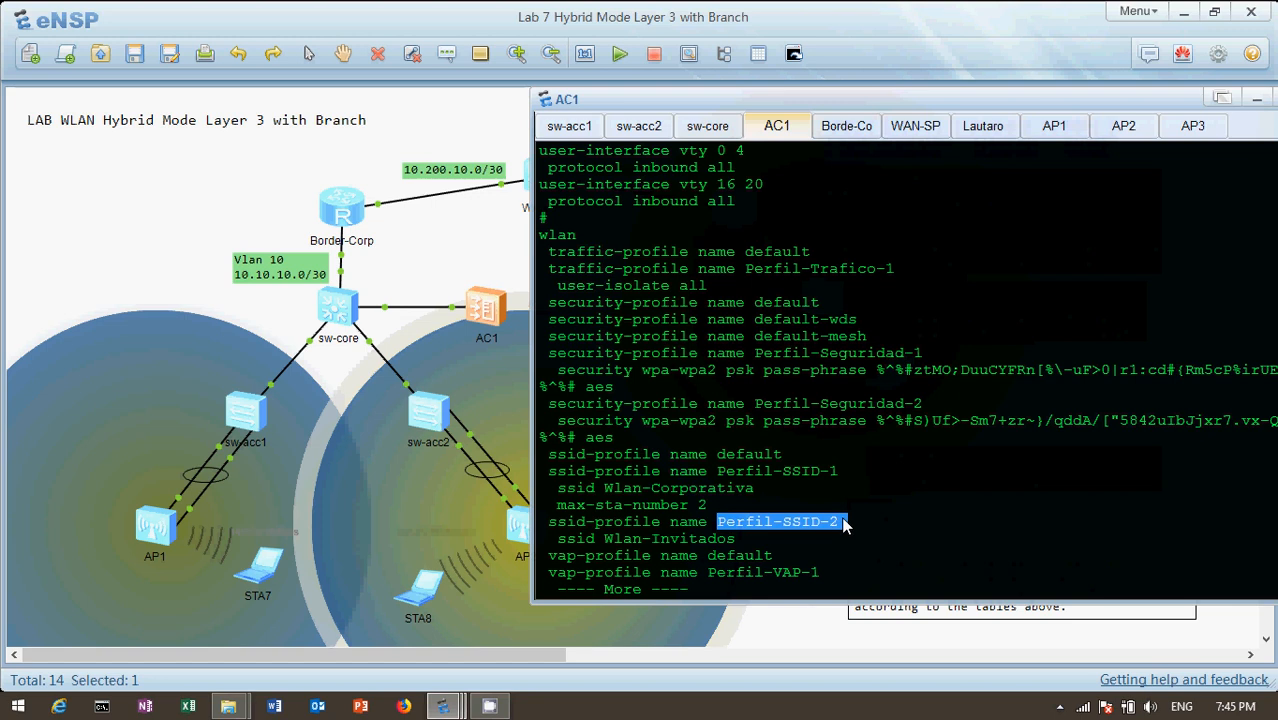
drag(605, 538, 750, 546)
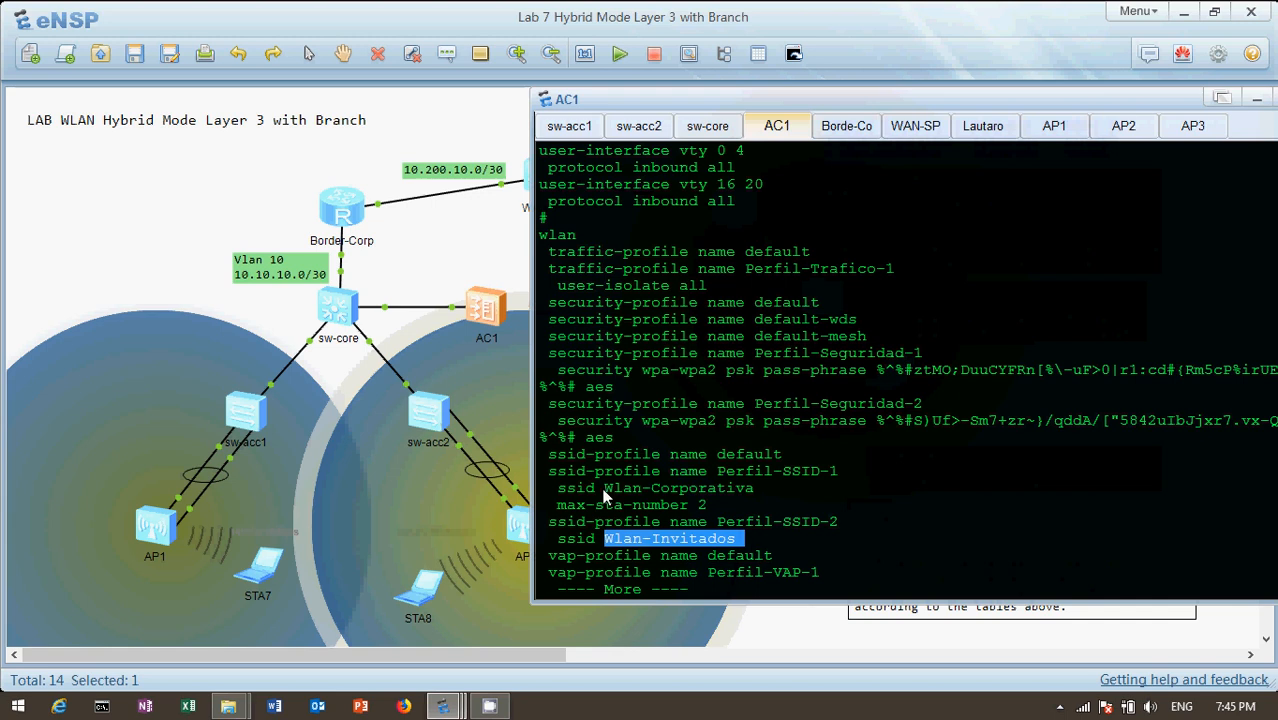
drag(604, 490, 756, 490)
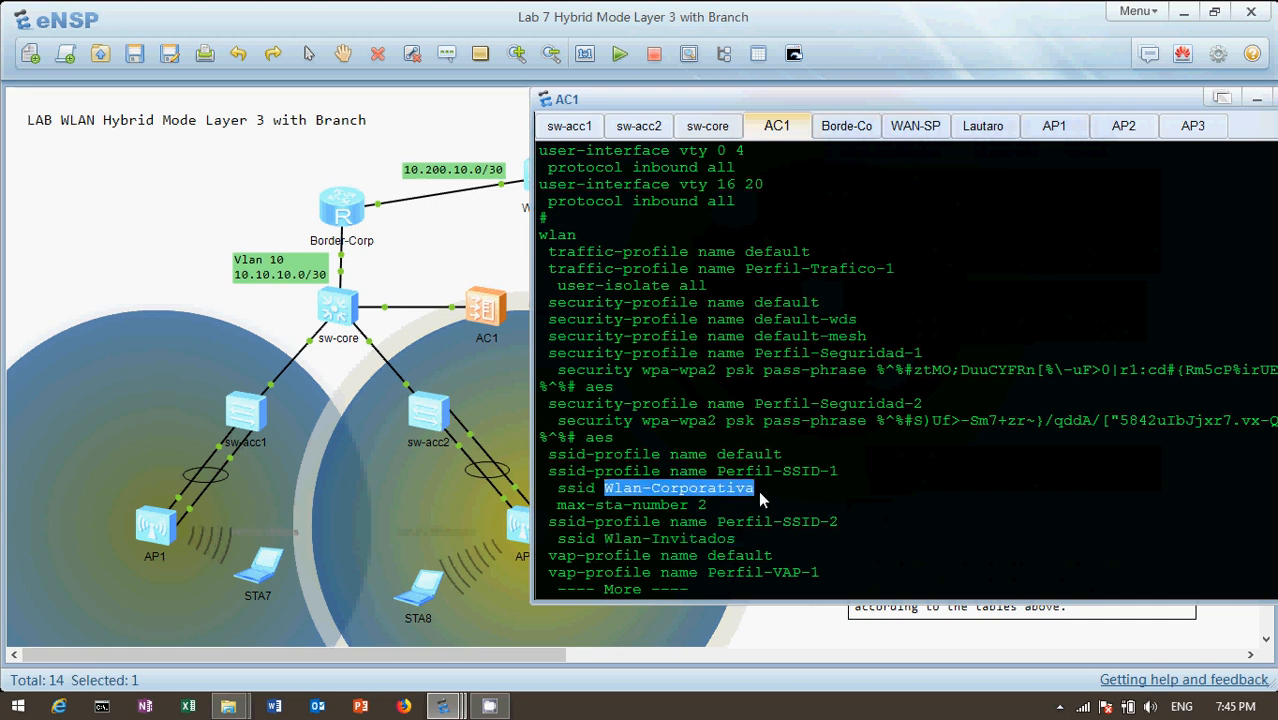
click(604, 538)
drag(604, 538, 740, 538)
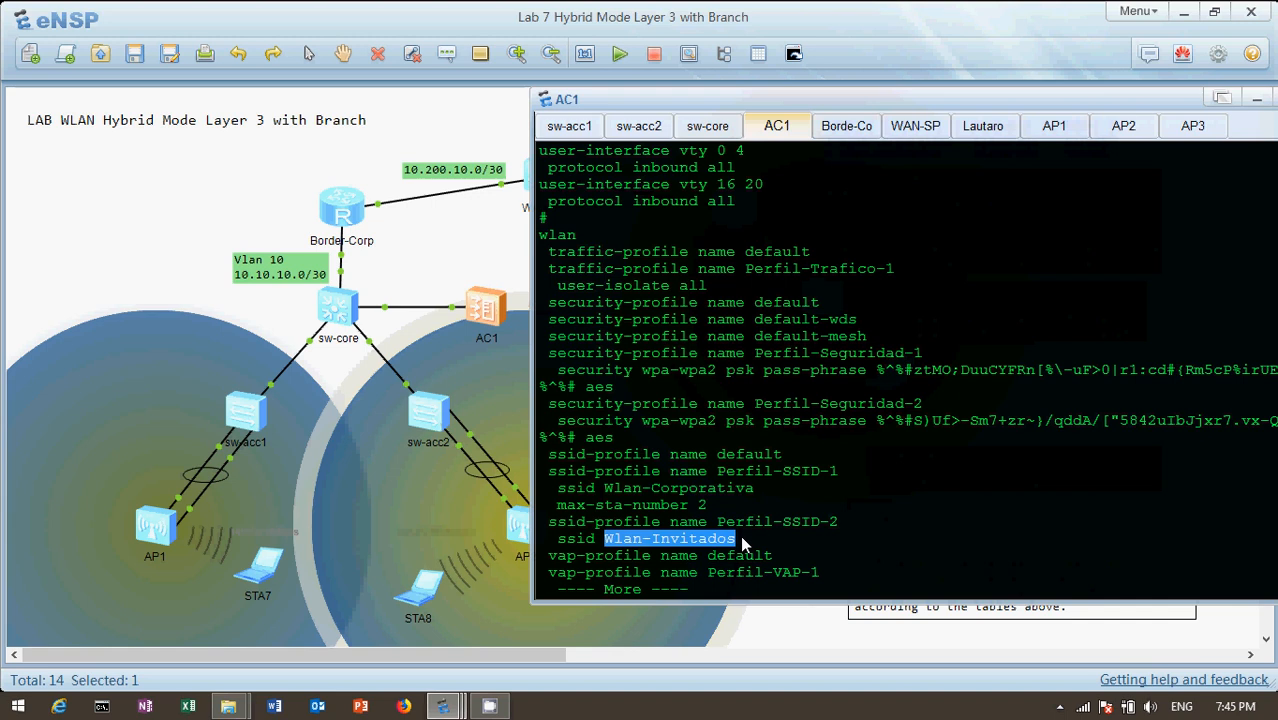
Continue to the VAP profile Perfil-VAP-1 and highlight its service VLAN, SSID profile and security profile
key(Return)
key(Return)
key(Return)
key(Return)
key(Return)
key(Return)
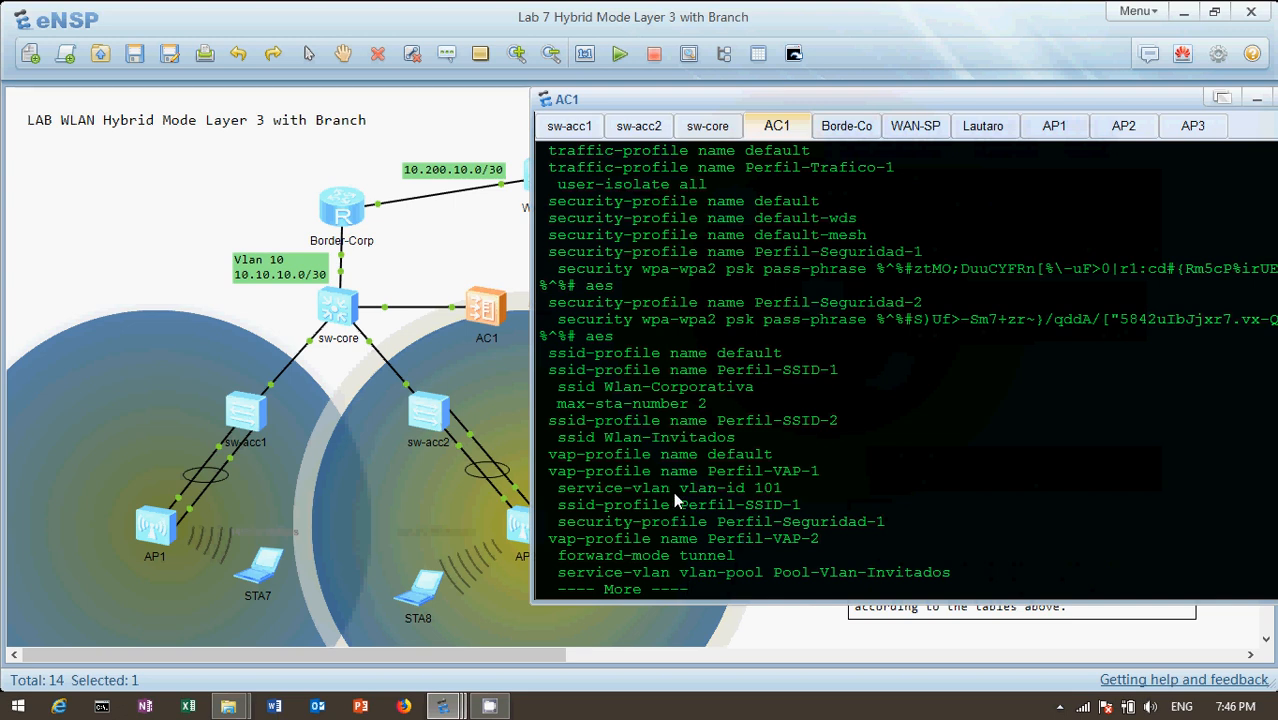
drag(707, 473, 827, 484)
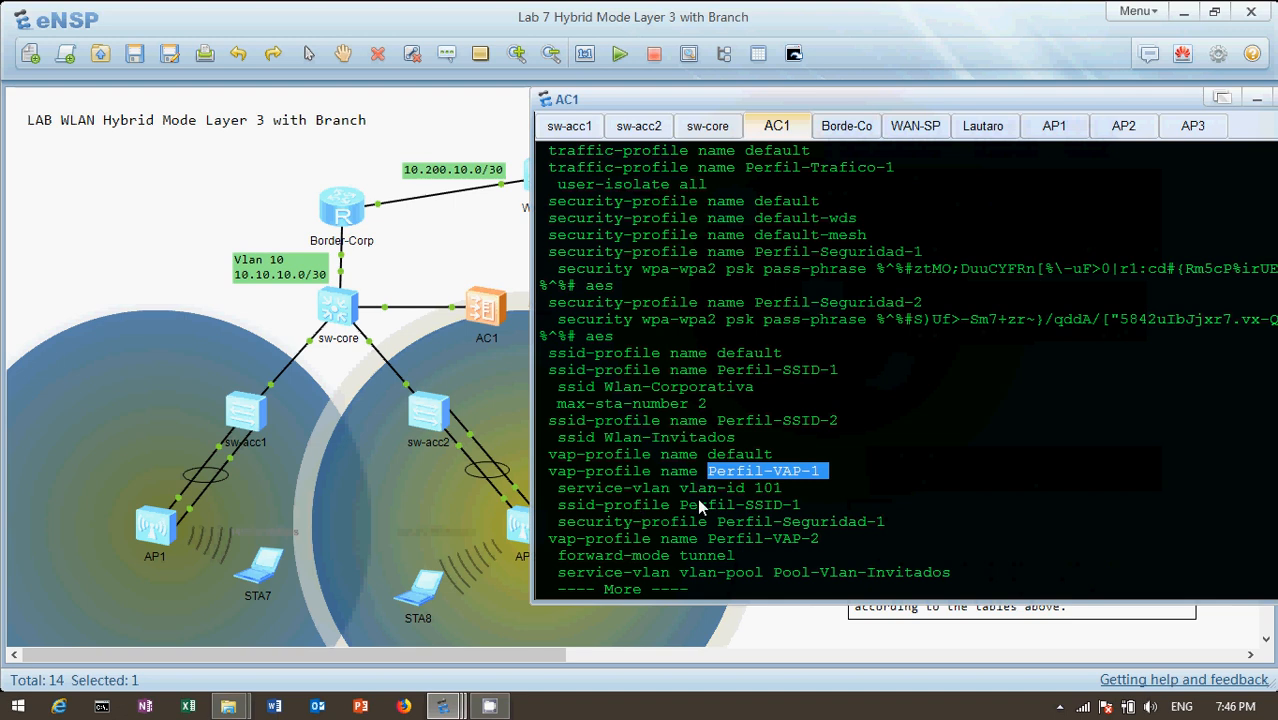
click(773, 494)
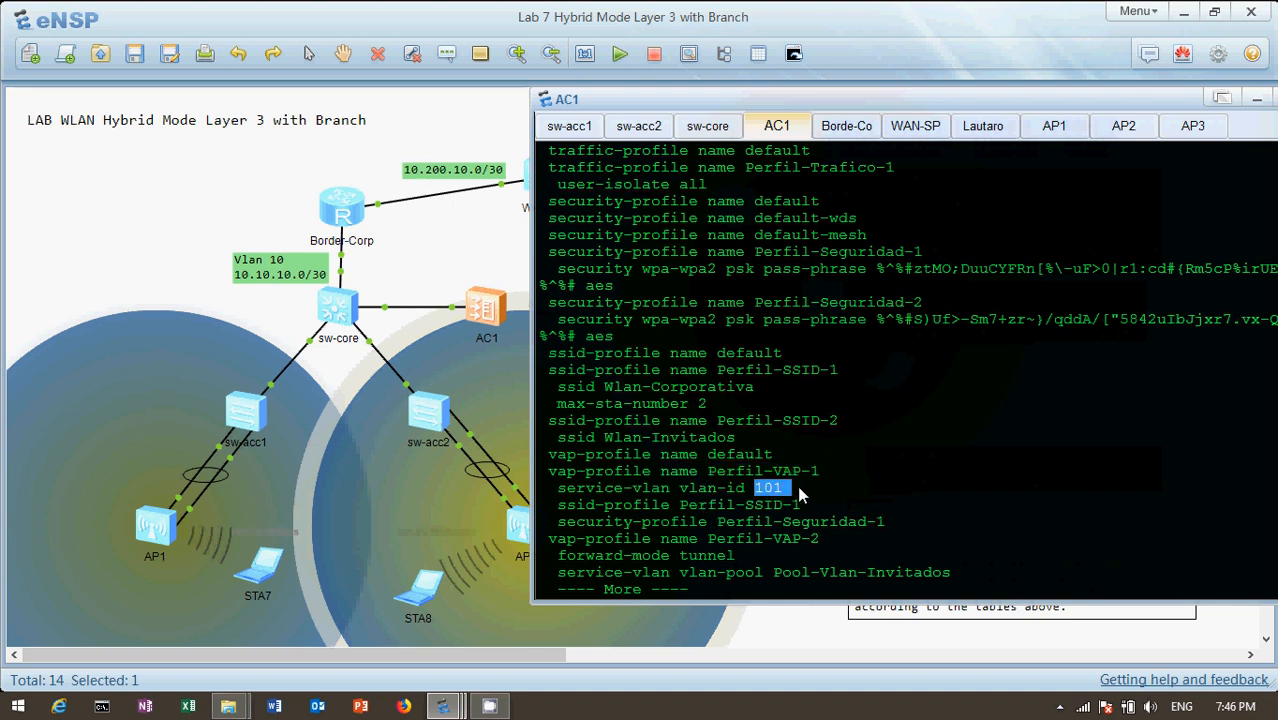
drag(736, 506, 812, 510)
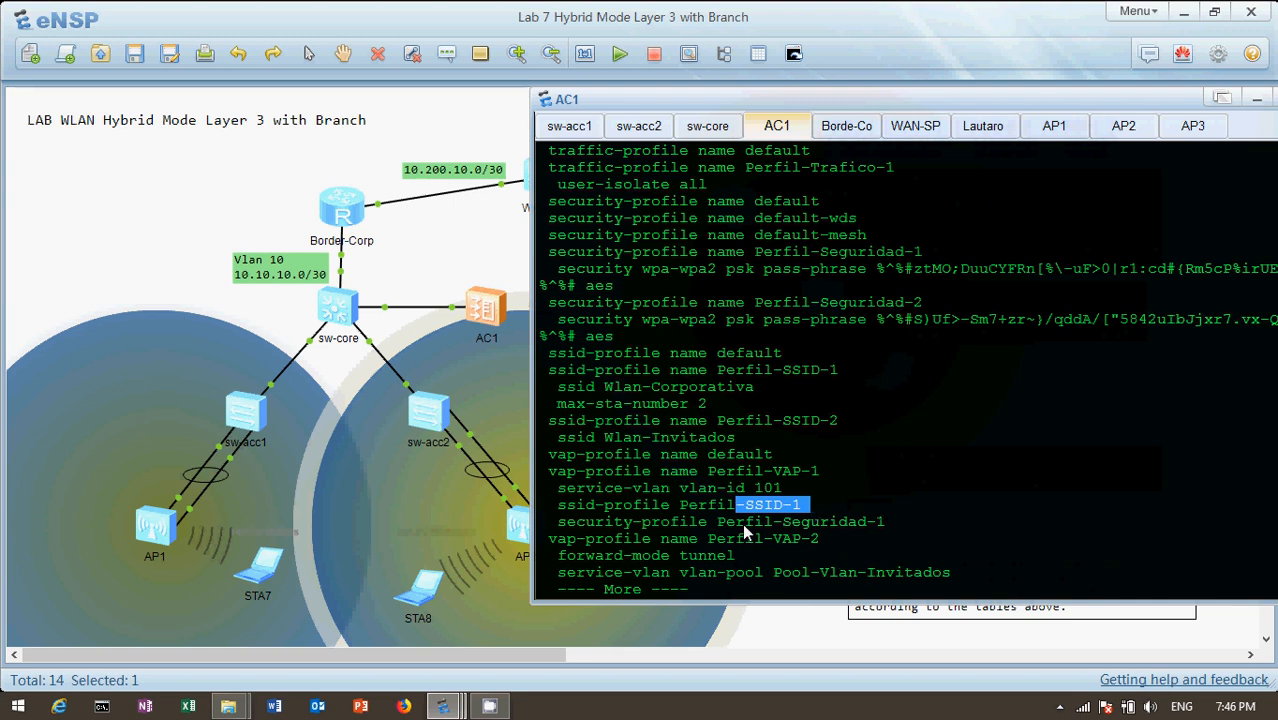
drag(716, 521, 540, 521)
drag(893, 521, 717, 521)
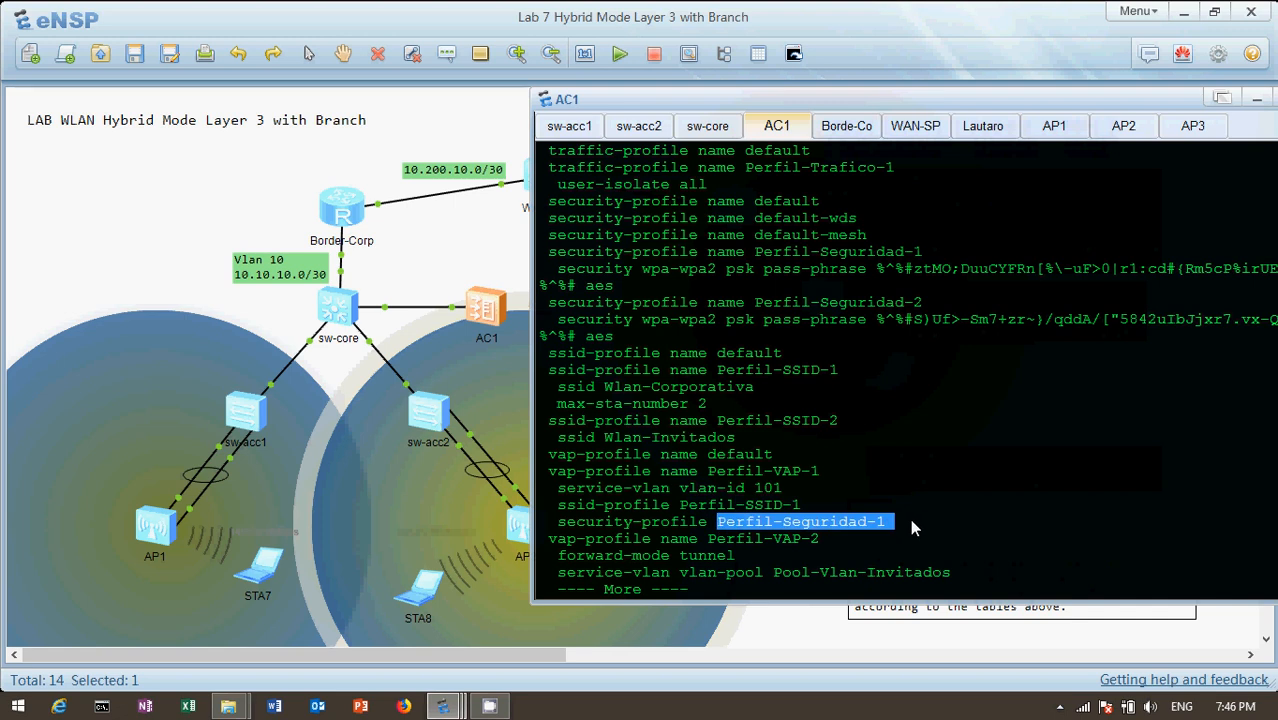
Continue to the VAP profile Perfil-VAP-2, compare it with Perfil-VAP-1, and highlight its tunnel forwarding mode and security profile
key(Return)
key(Return)
key(Return)
key(Return)
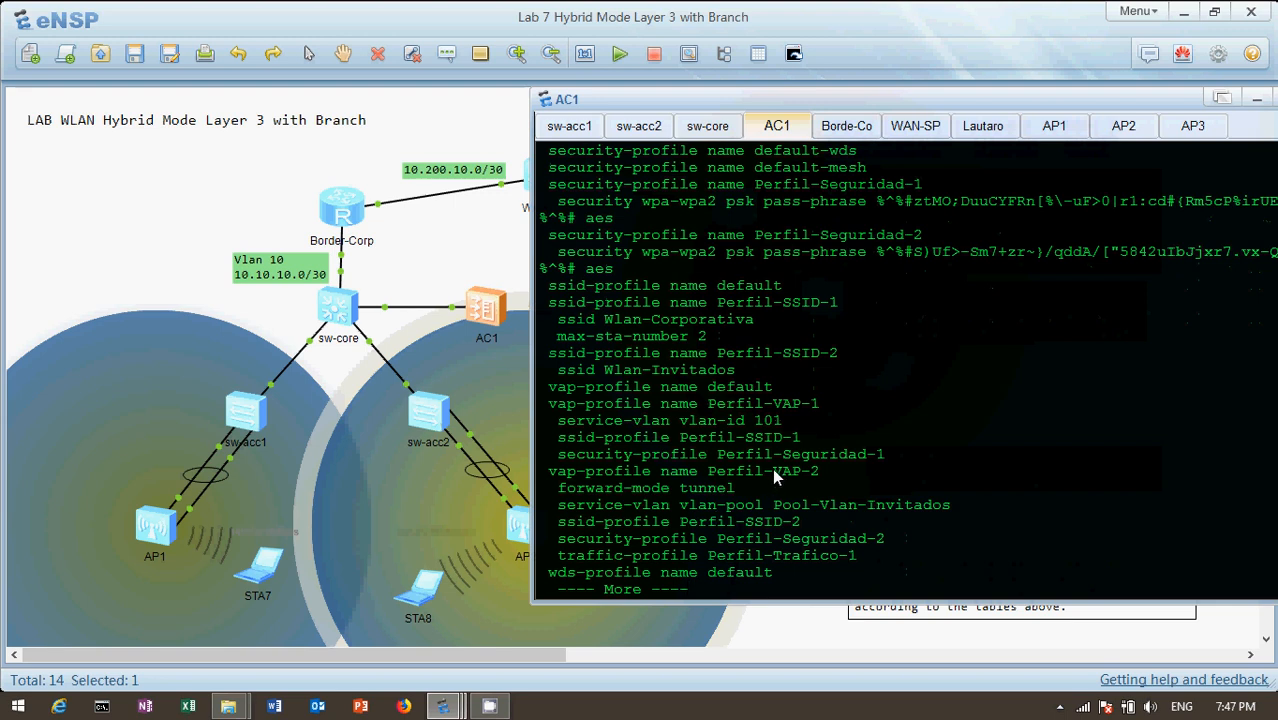
drag(773, 471, 816, 477)
drag(821, 402, 712, 410)
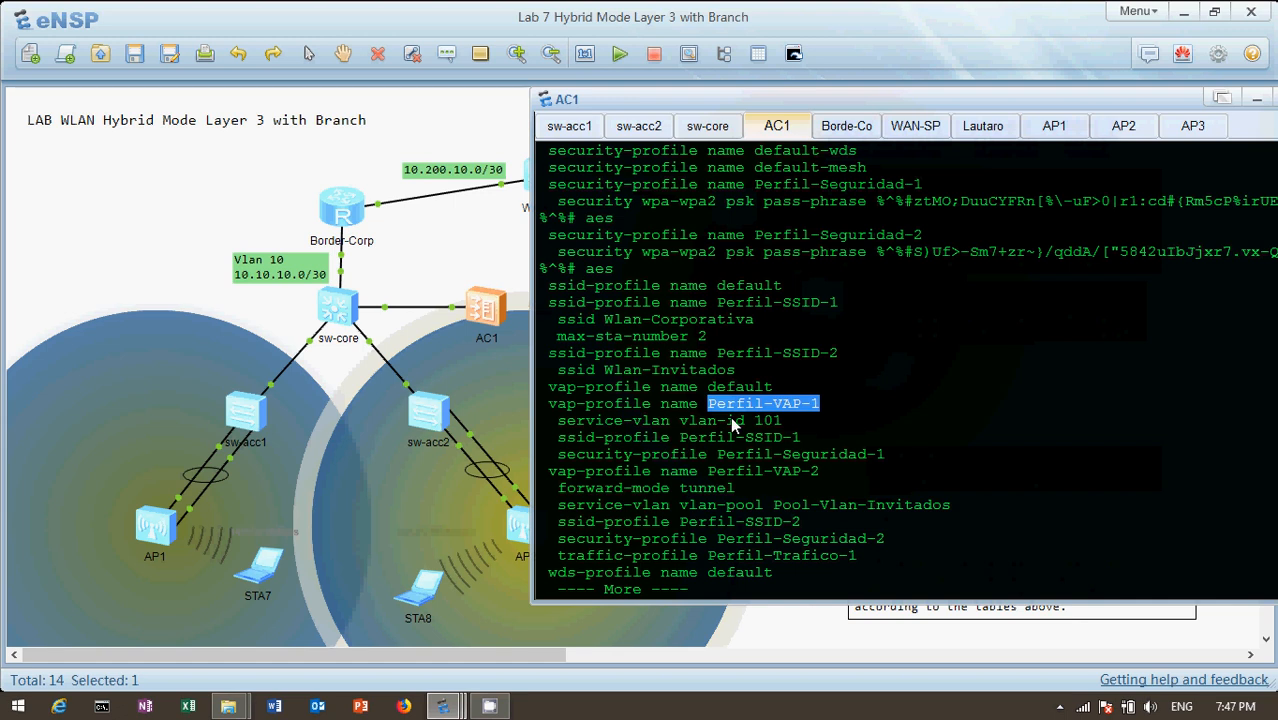
drag(771, 471, 828, 472)
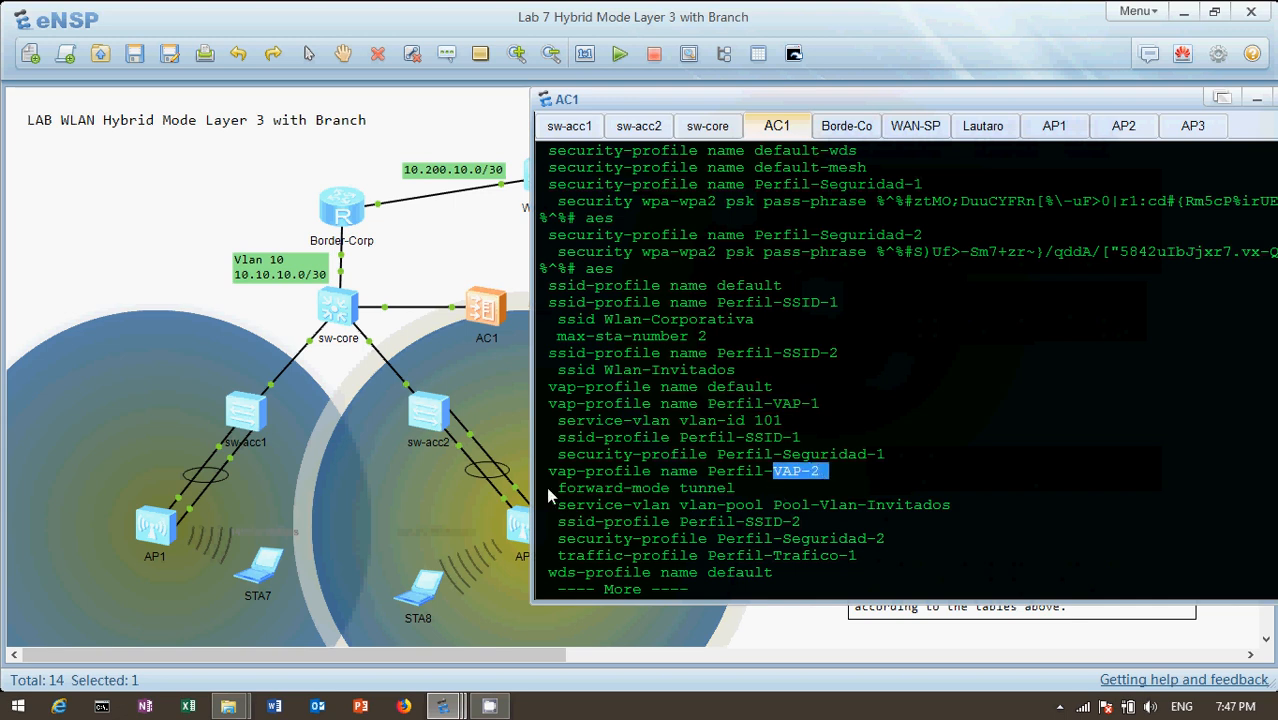
drag(678, 488, 743, 490)
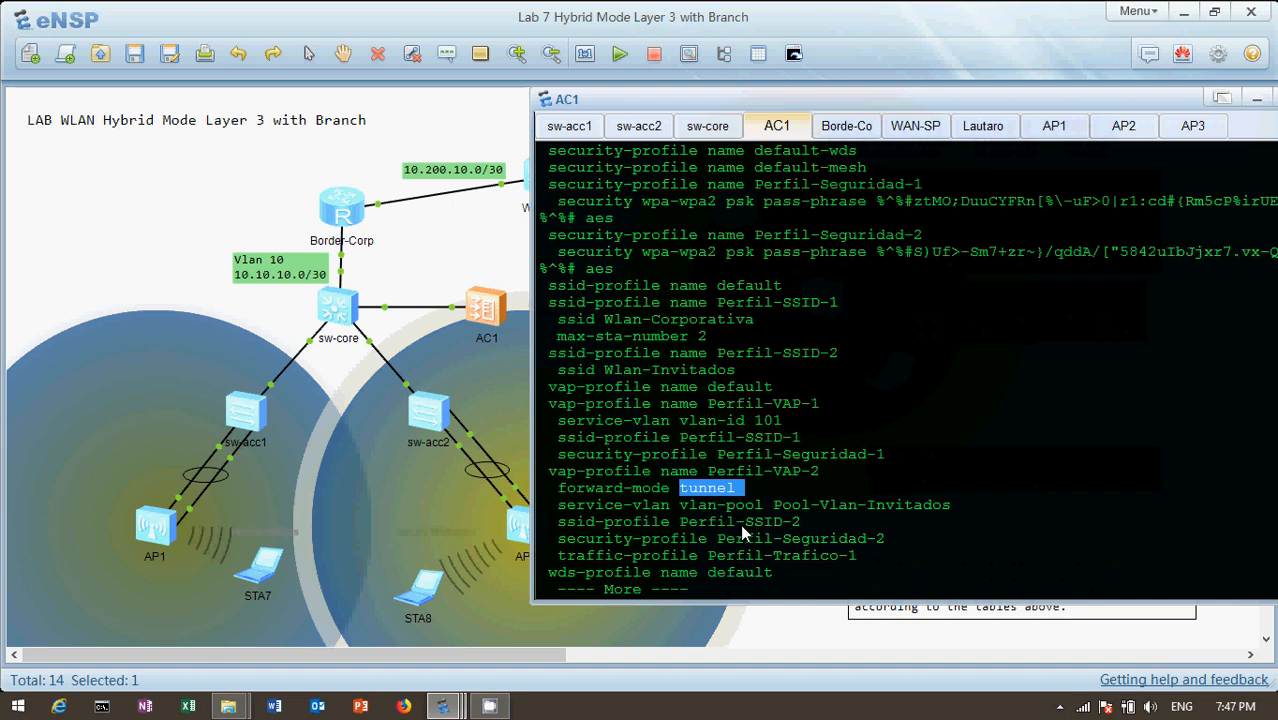
drag(744, 522, 896, 540)
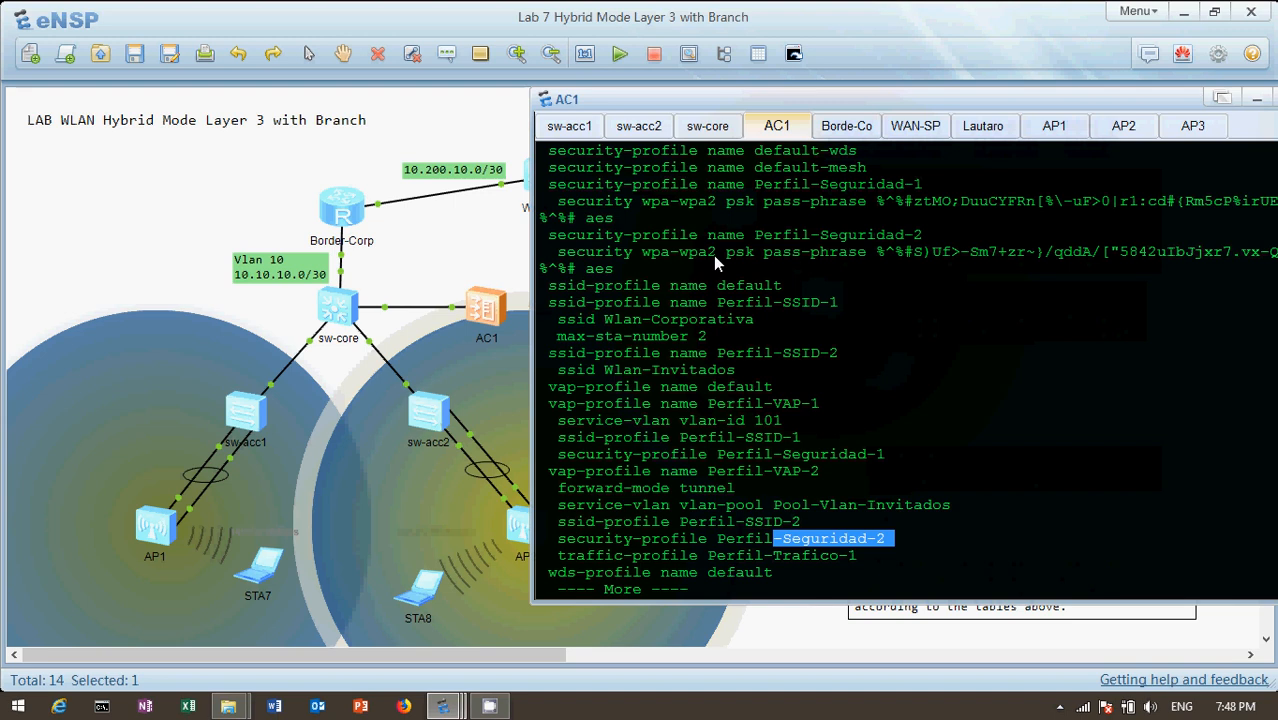
Move the AC1 console window fully into view and end the configuration listing to return to the command prompt
drag(1050, 100, 907, 116)
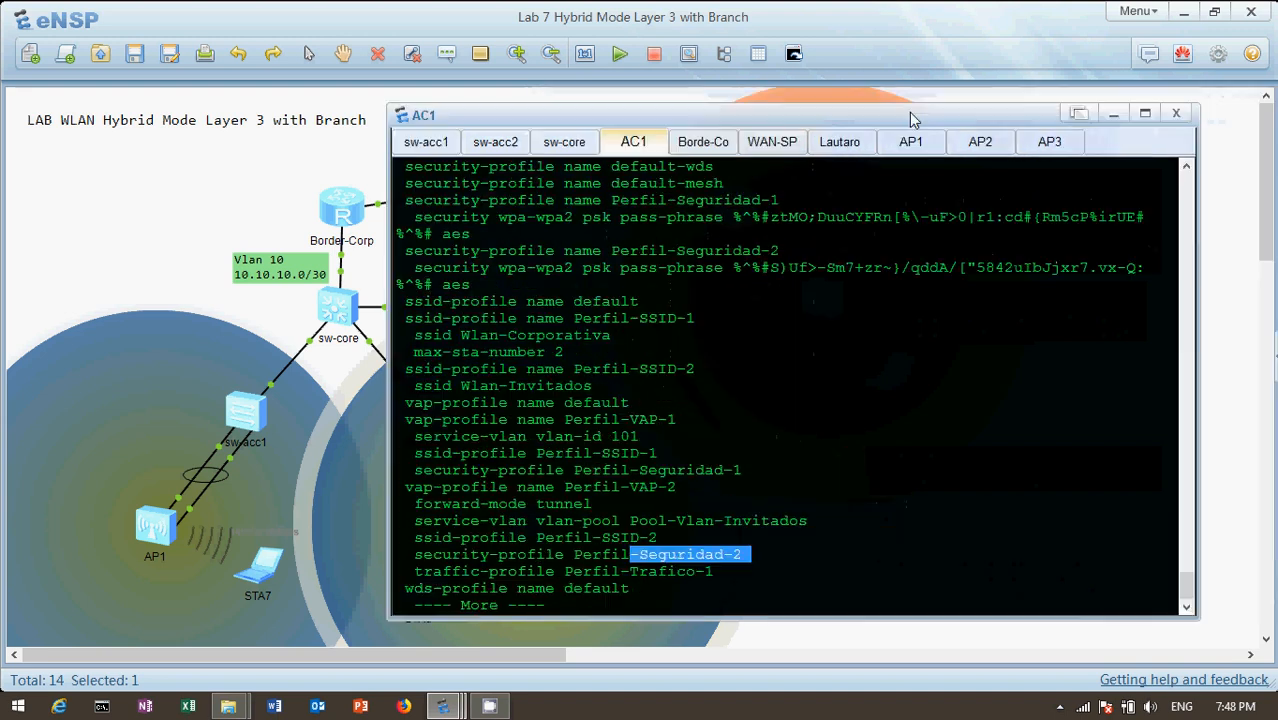
click(1190, 164)
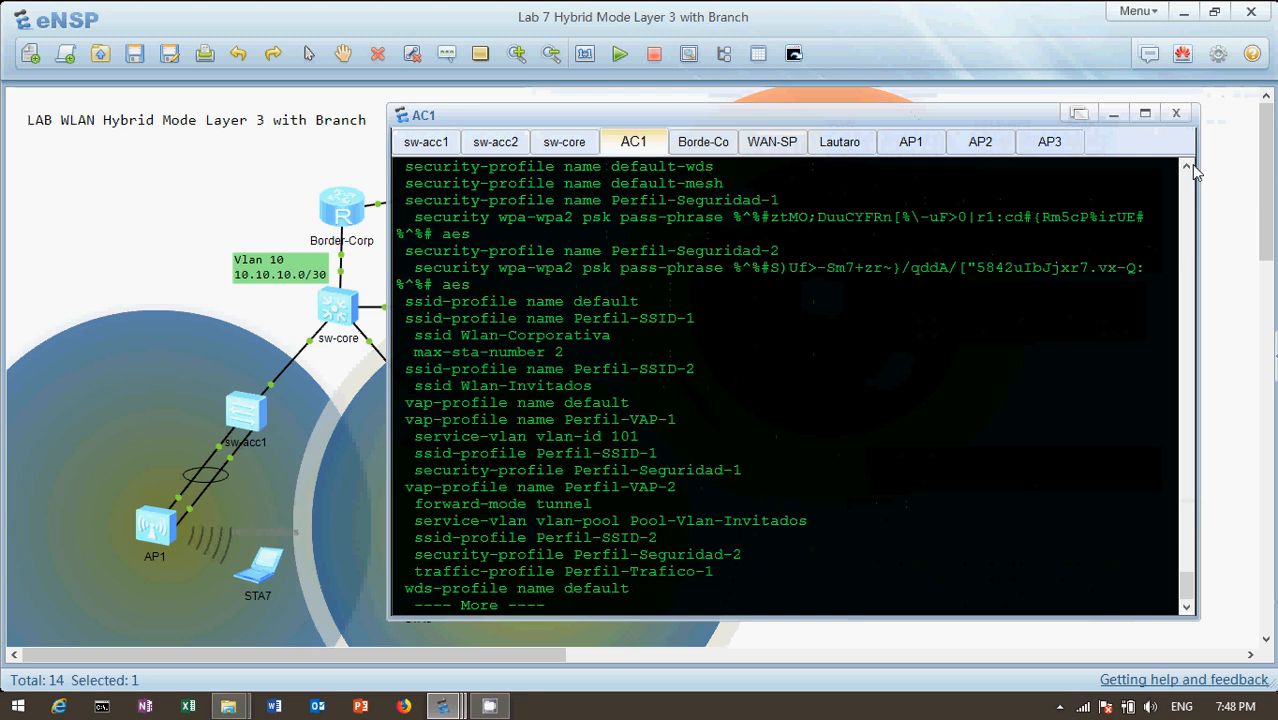
click(1189, 169)
key(Return)
key(Return)
key(ctrl+c)
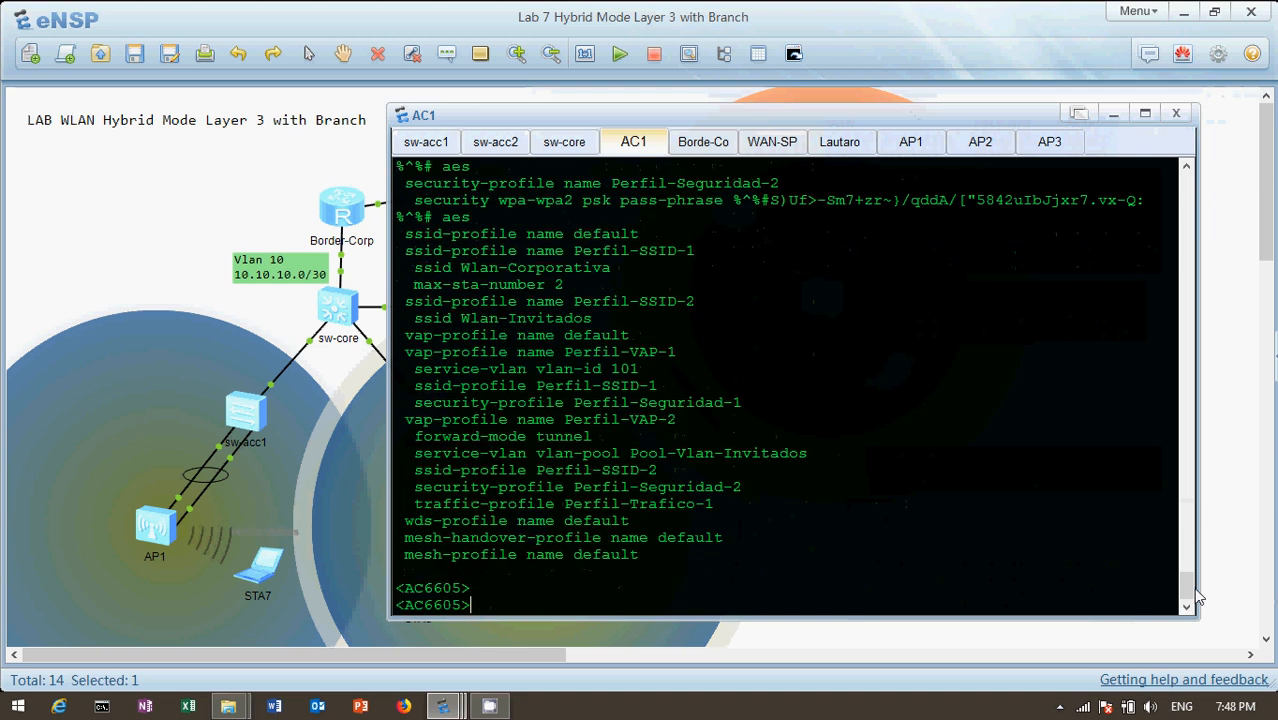
Enter the system view on AC1 with the system-view command
text(sys)
key(Tab)
key(Return)
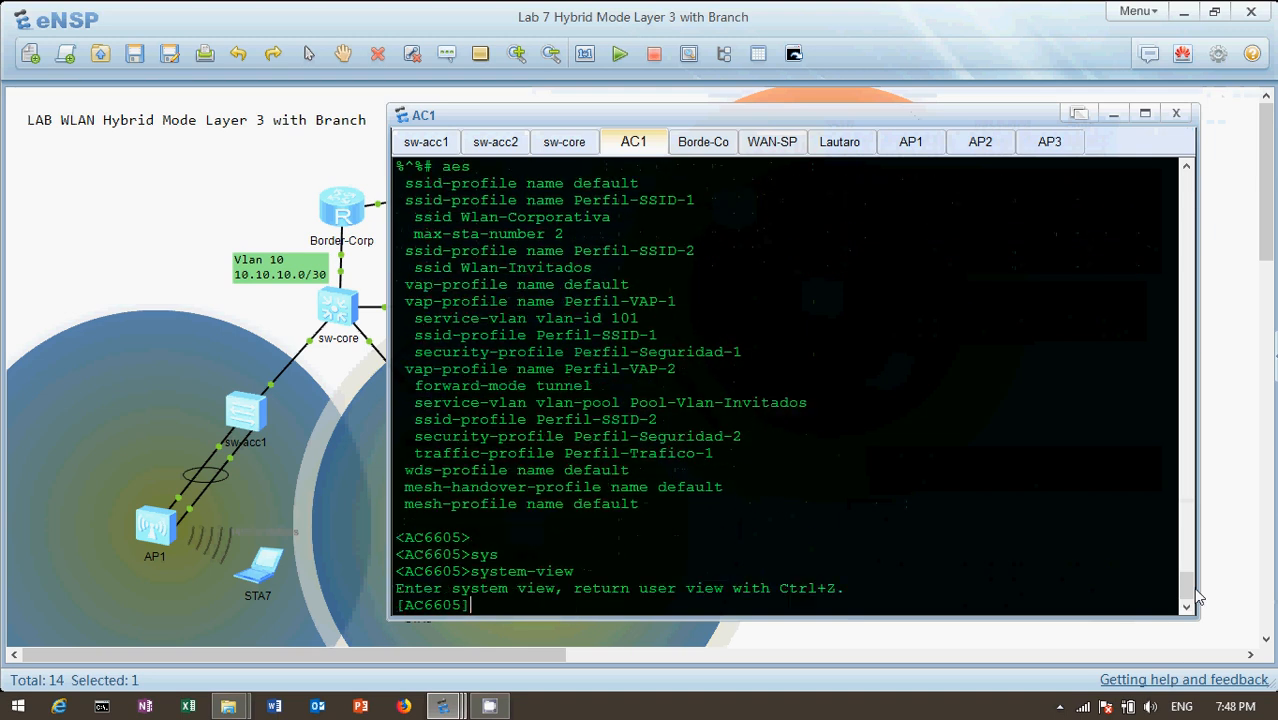
Enter the WLAN view on AC1 and list its configuration with the display this command
text(wl)
key(Tab)
key(Return)
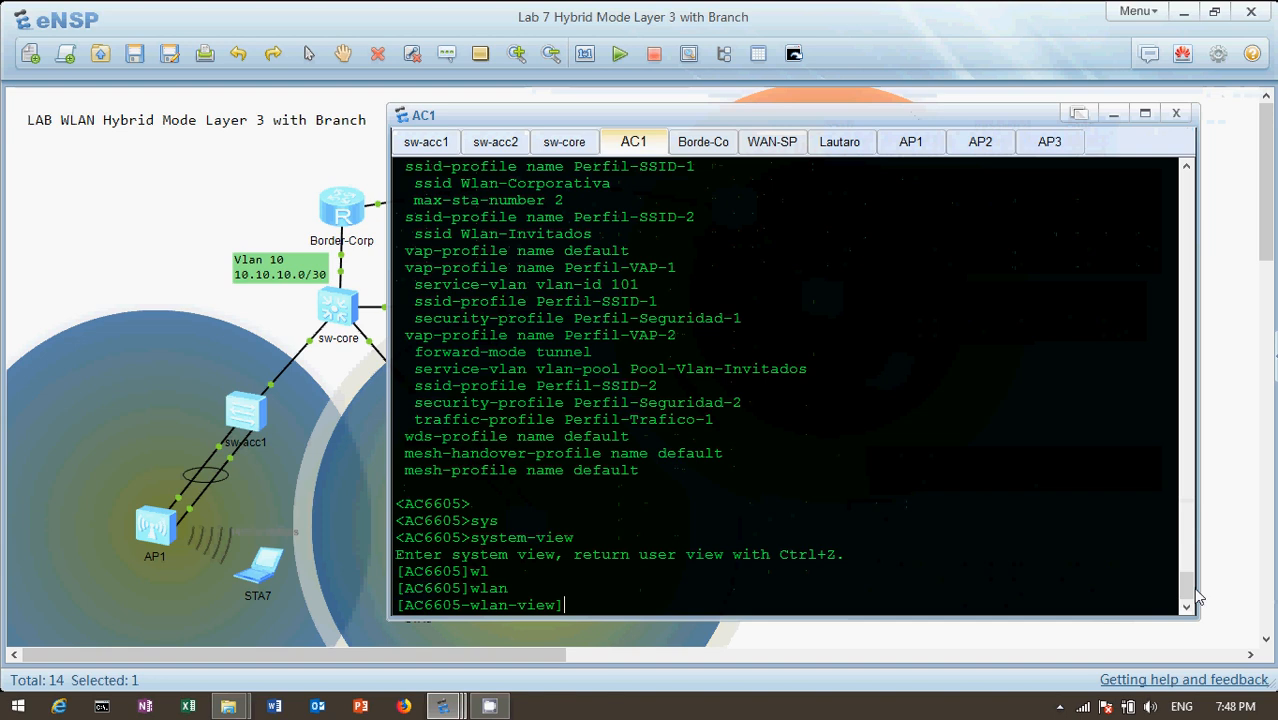
text(dis th)
key(Tab)
key(Return)
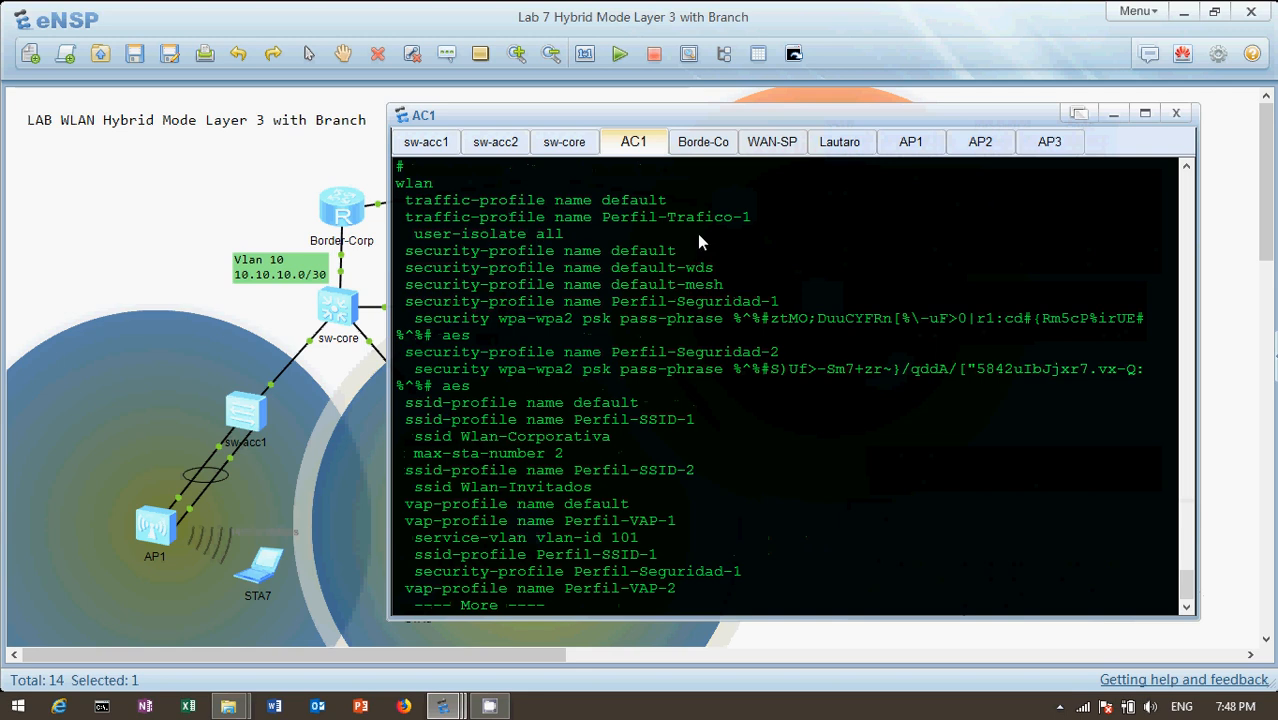
Highlight the traffic profile Perfil-Trafico-1 and its user-isolate all setting, then highlight its reference under the VAP profile Perfil-VAP-2
drag(747, 222, 766, 217)
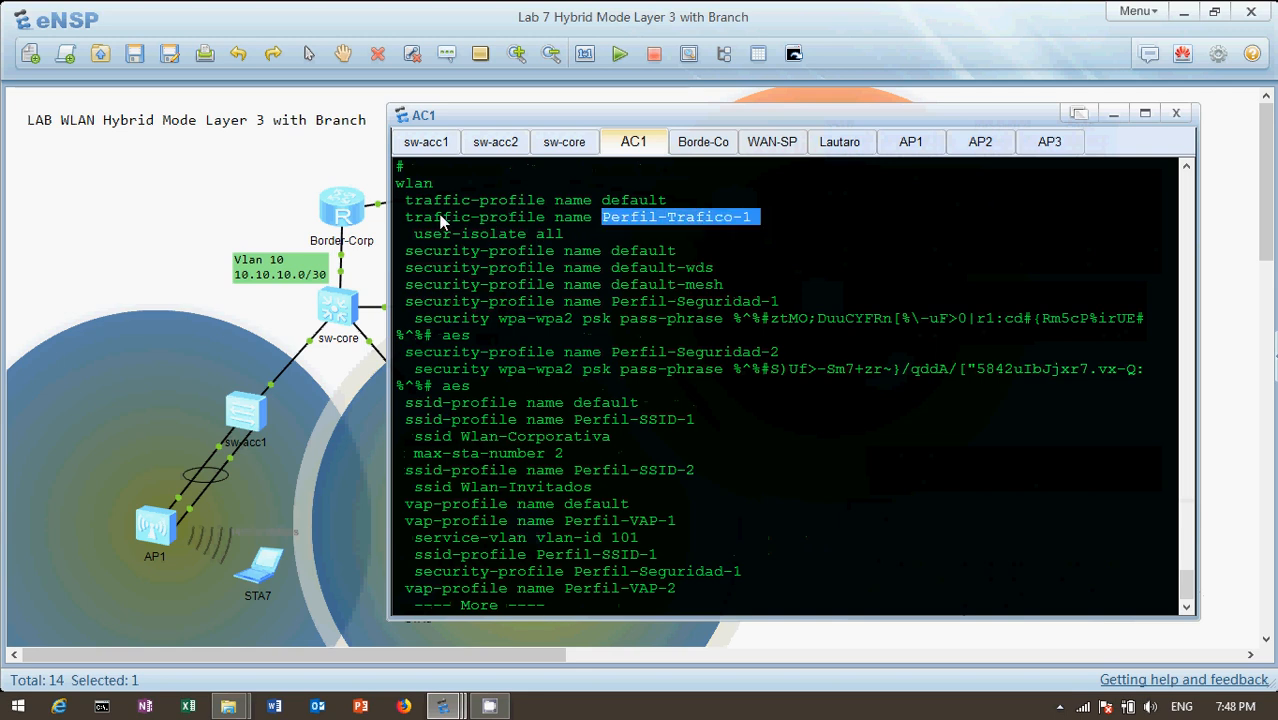
drag(411, 236, 566, 234)
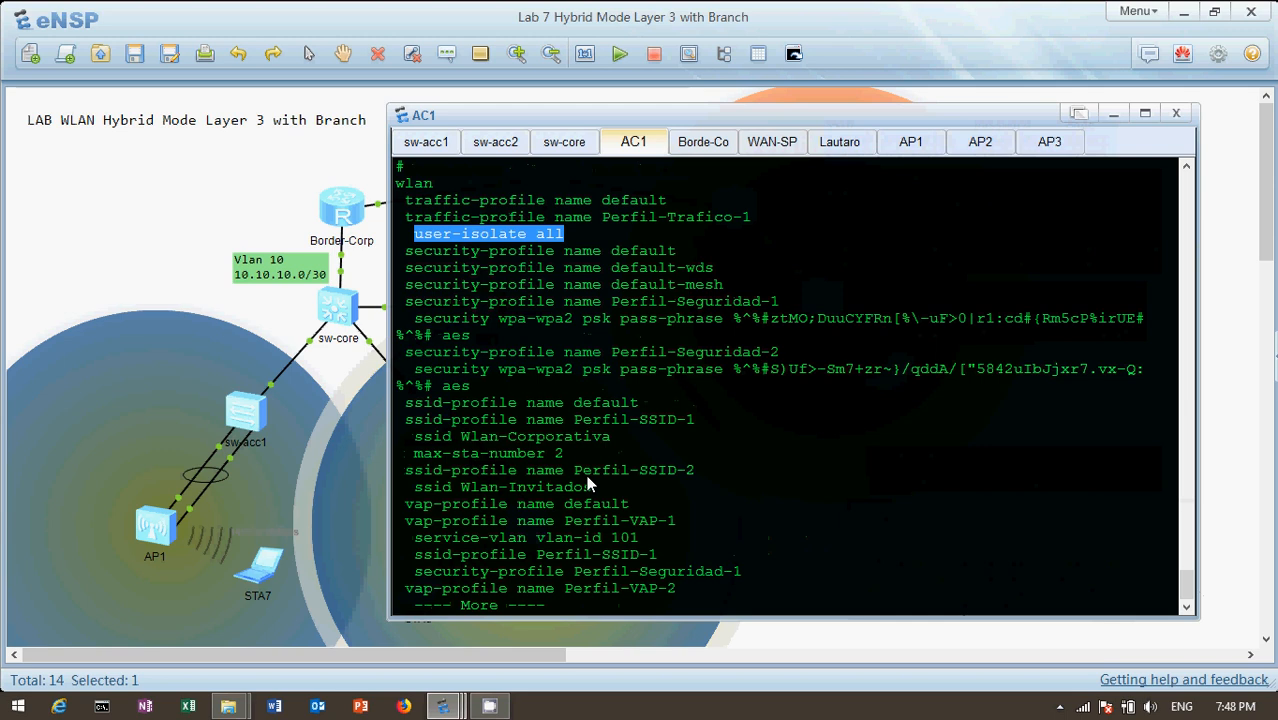
key(Return)
key(Return)
key(Return)
key(Return)
key(Return)
key(Return)
key(Return)
key(Return)
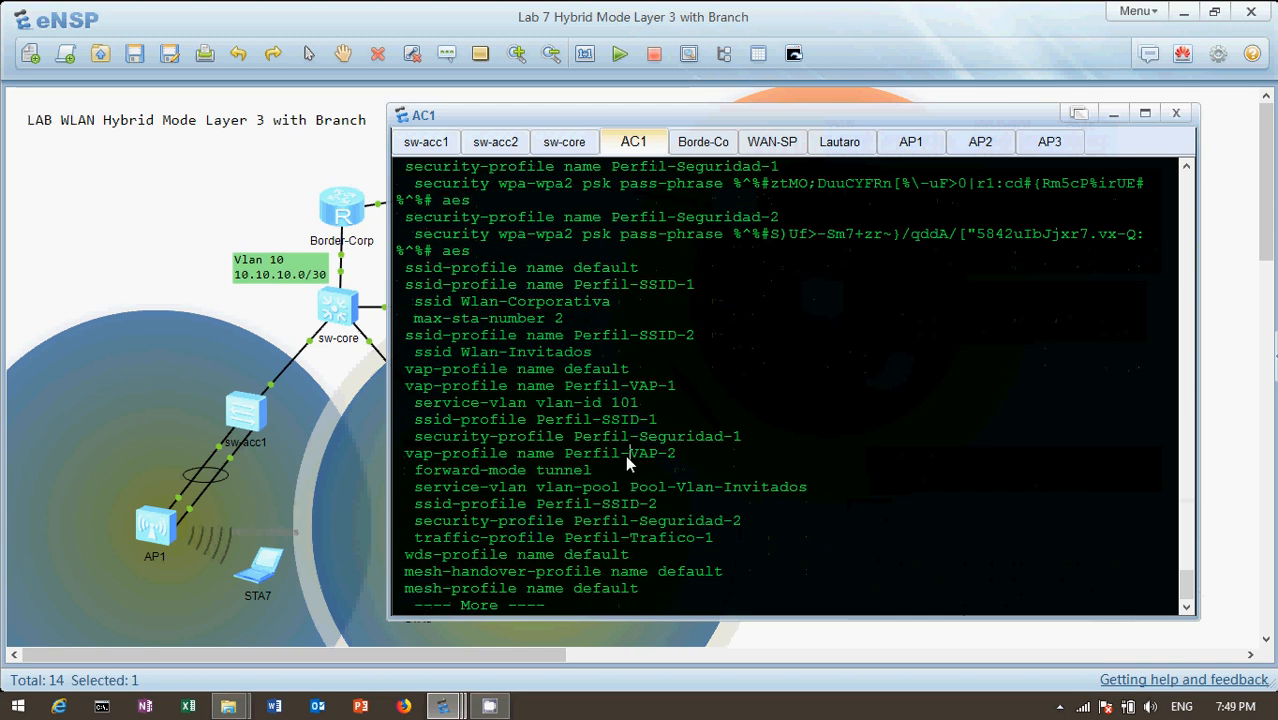
key(Return)
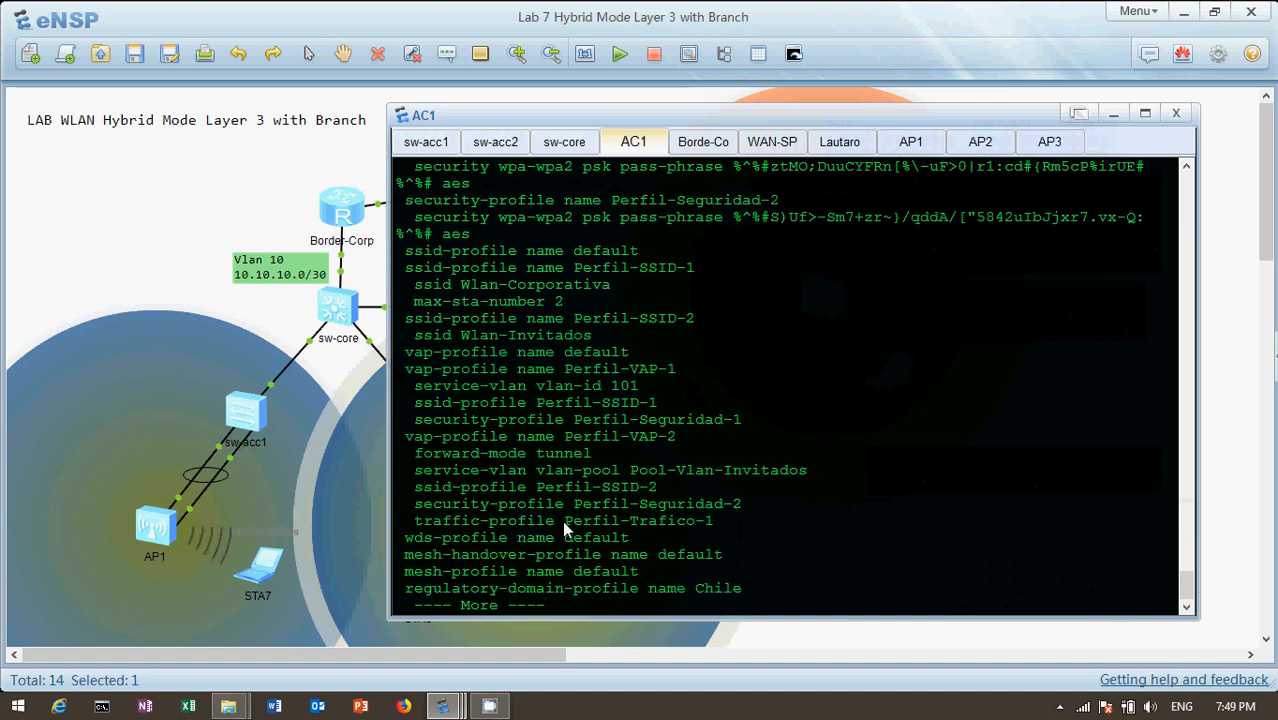
drag(566, 528, 720, 529)
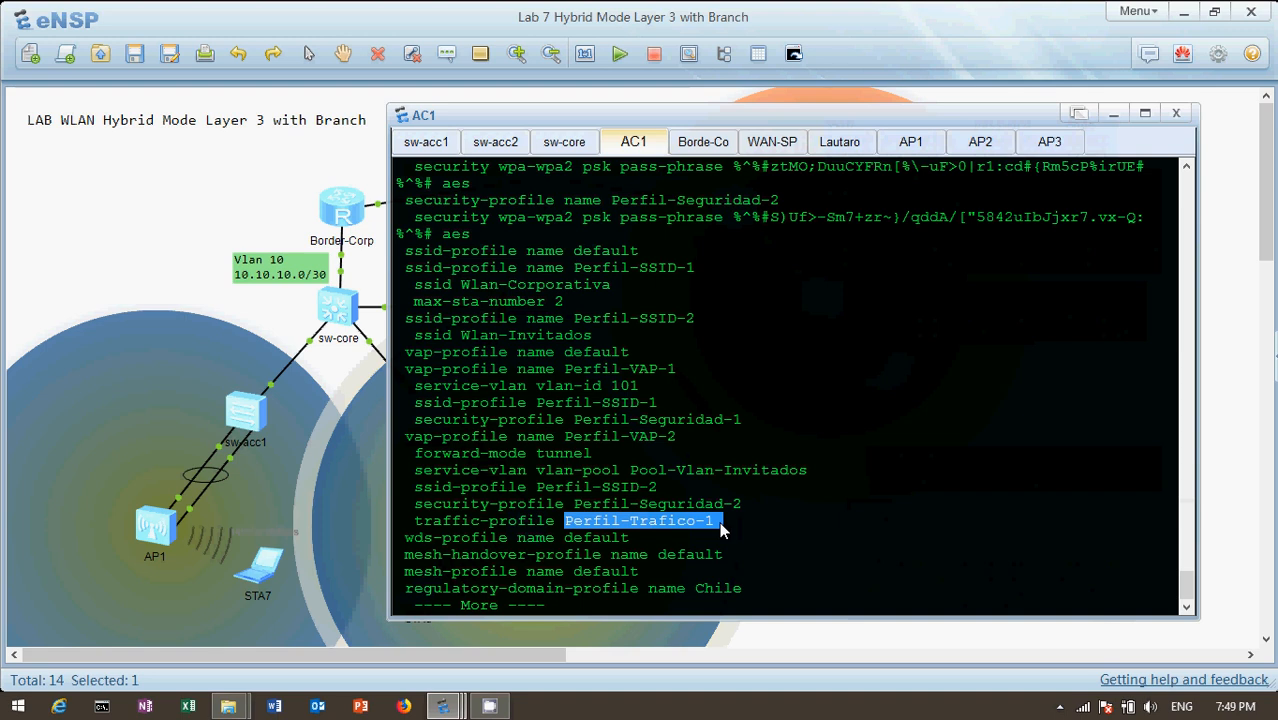
Continue the WLAN listing through the regulatory domain profile Chile and the default radio and WIDS profiles
key(Return)
key(Return)
key(Return)
key(Return)
key(Return)
key(Return)
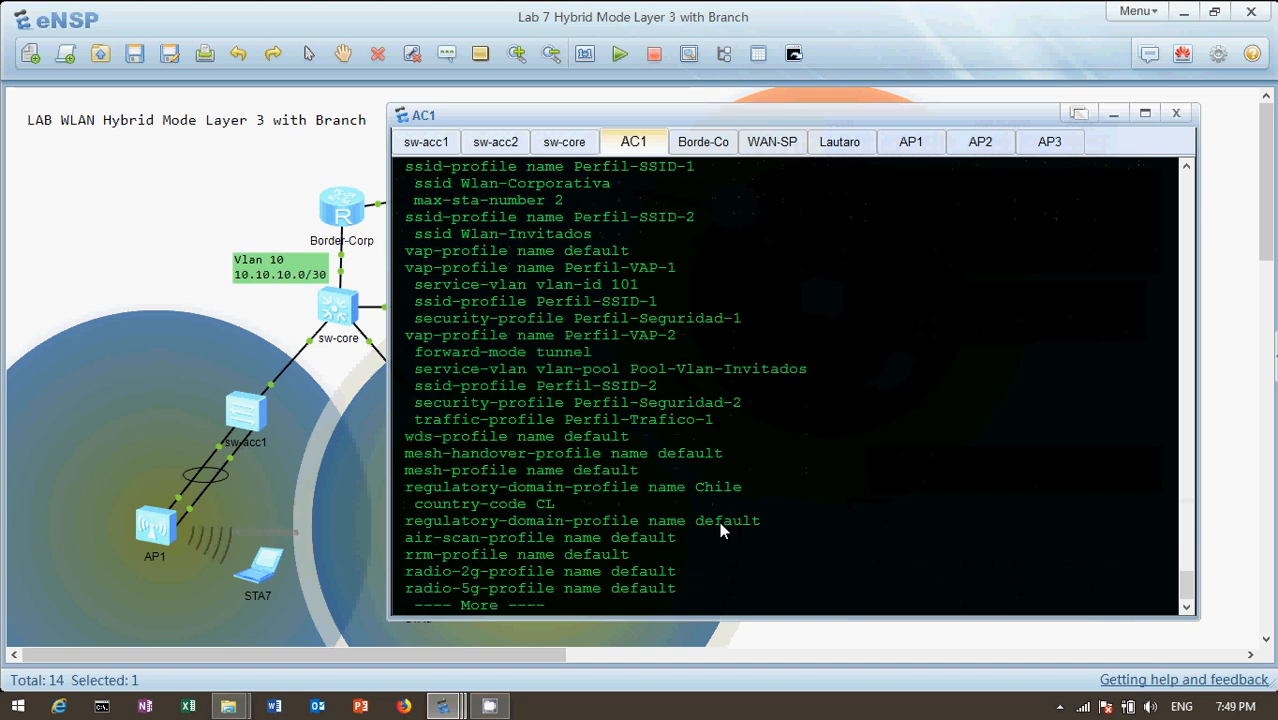
key(Return)
key(Return)
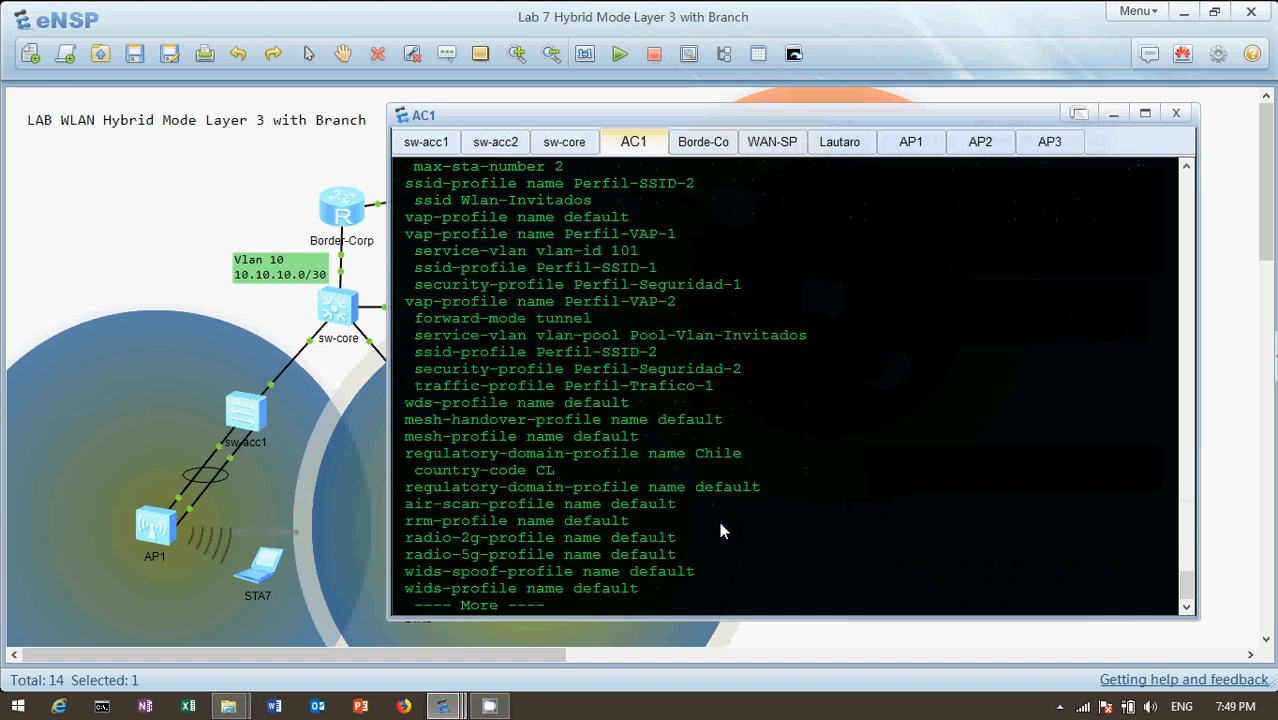
key(Return)
key(Return)
key(Return)
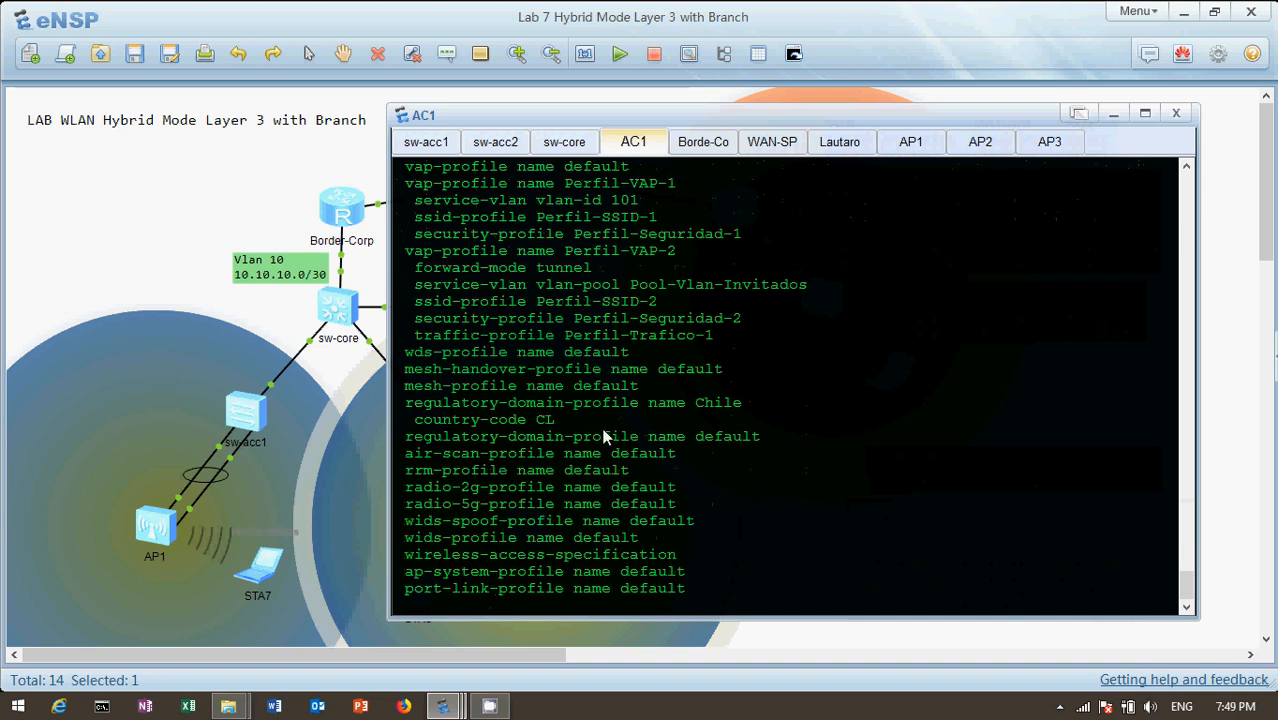
Continue to the wired port profile Perfil-Puerto-1 and highlight its name and eth-trunk 0 setting
key(Return)
key(Return)
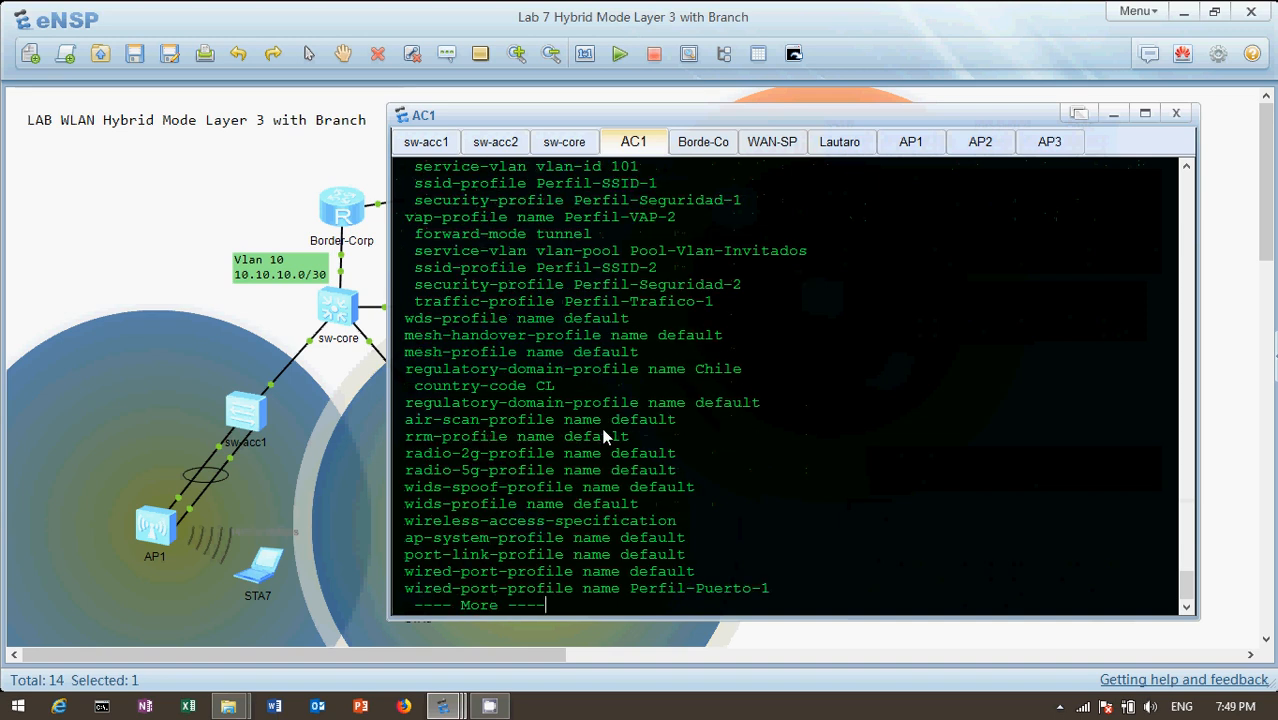
key(Return)
key(Return)
key(Return)
key(Return)
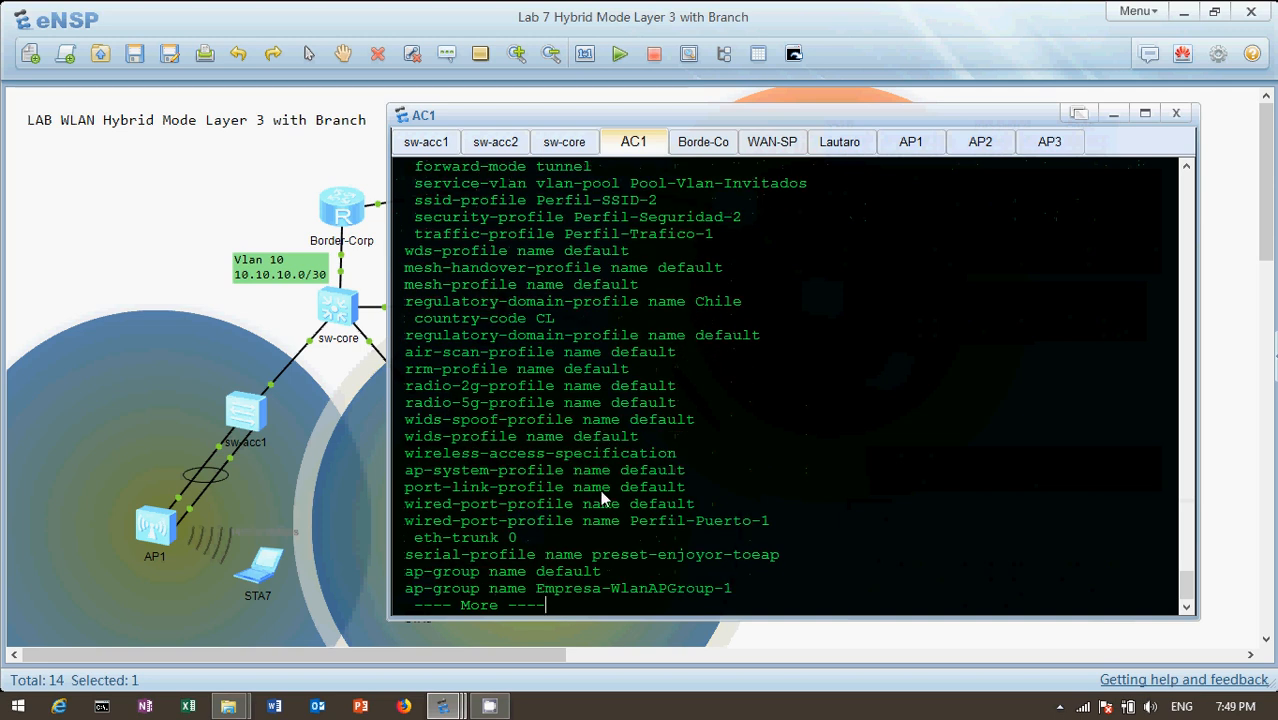
key(Return)
key(Return)
key(Return)
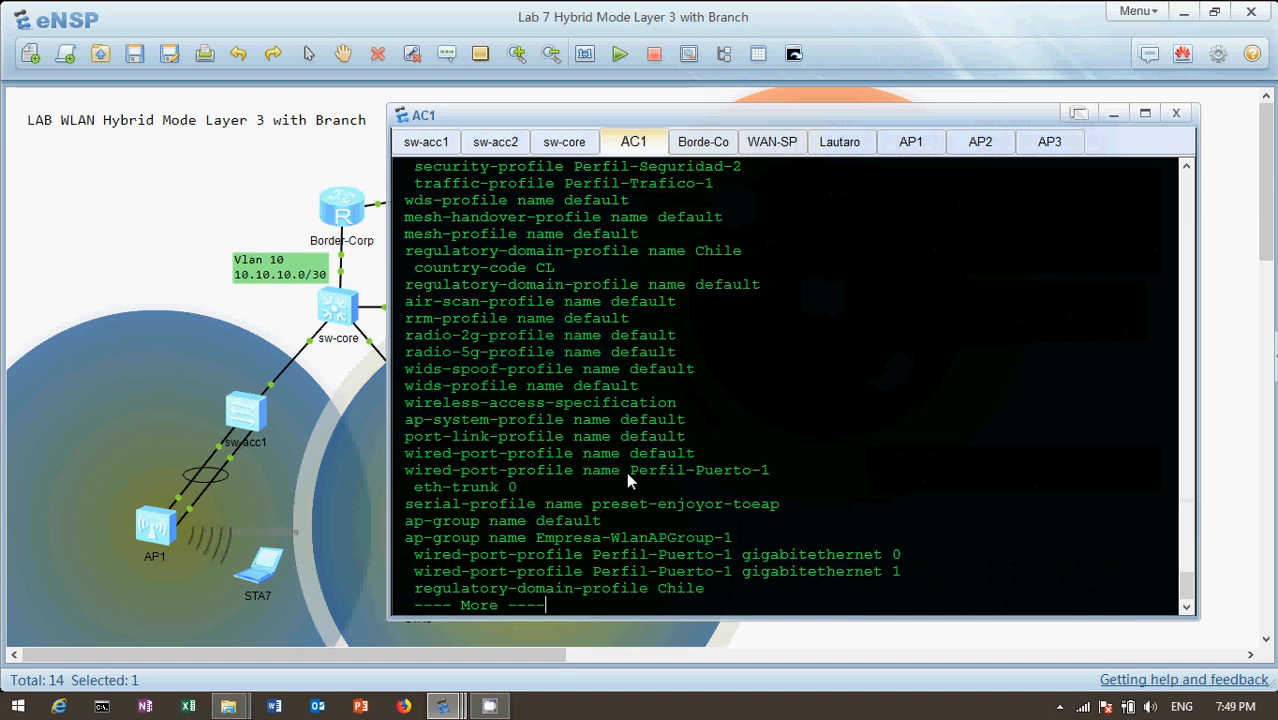
drag(627, 471, 641, 472)
drag(778, 474, 530, 482)
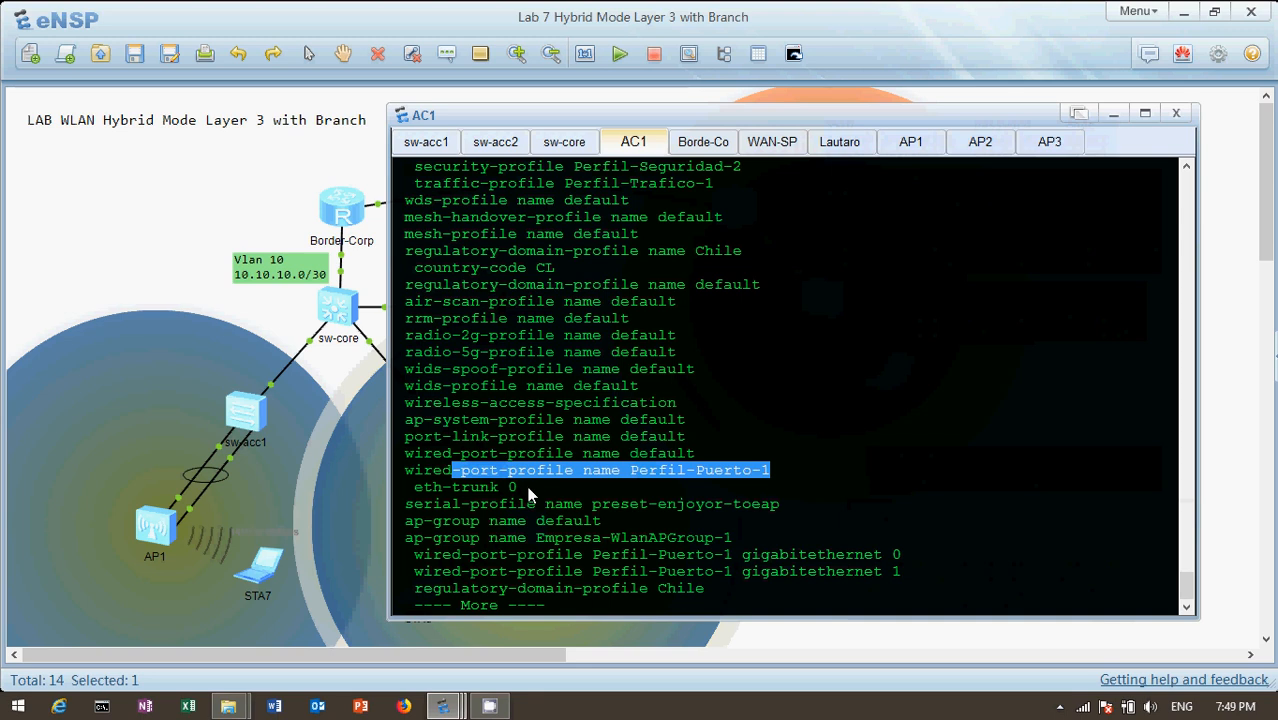
drag(517, 490, 418, 497)
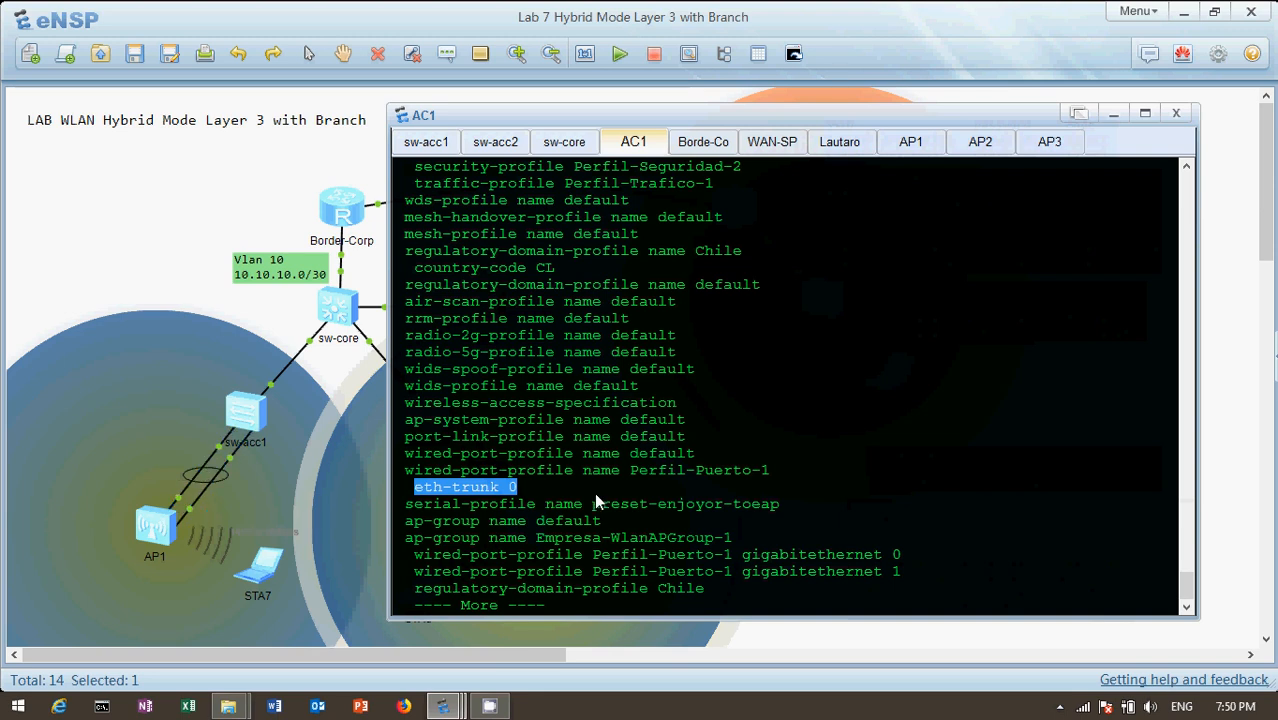
Continue to the AP group Empresa-WlanAPGroup-1, check the lab topology, and highlight the group name in AC1's console
key(Return)
key(Return)
key(Return)
key(Return)
key(Return)
key(Return)
key(Return)
key(Return)
key(Return)
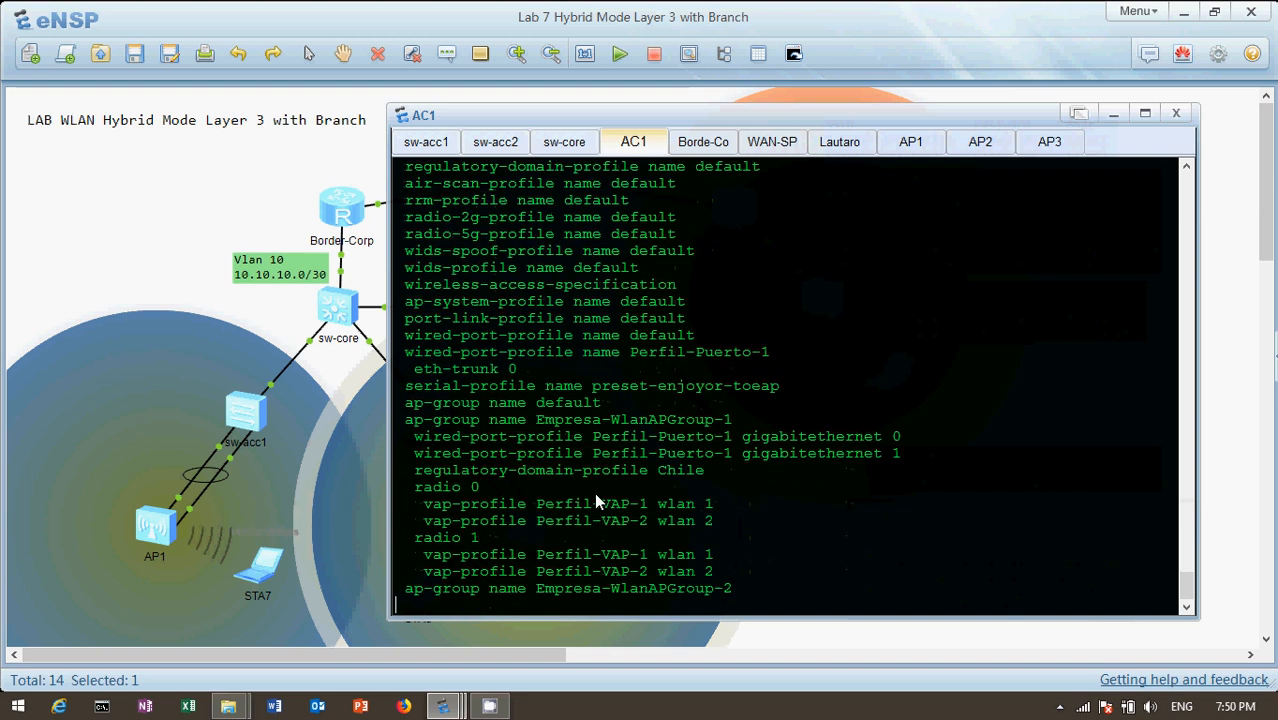
key(Return)
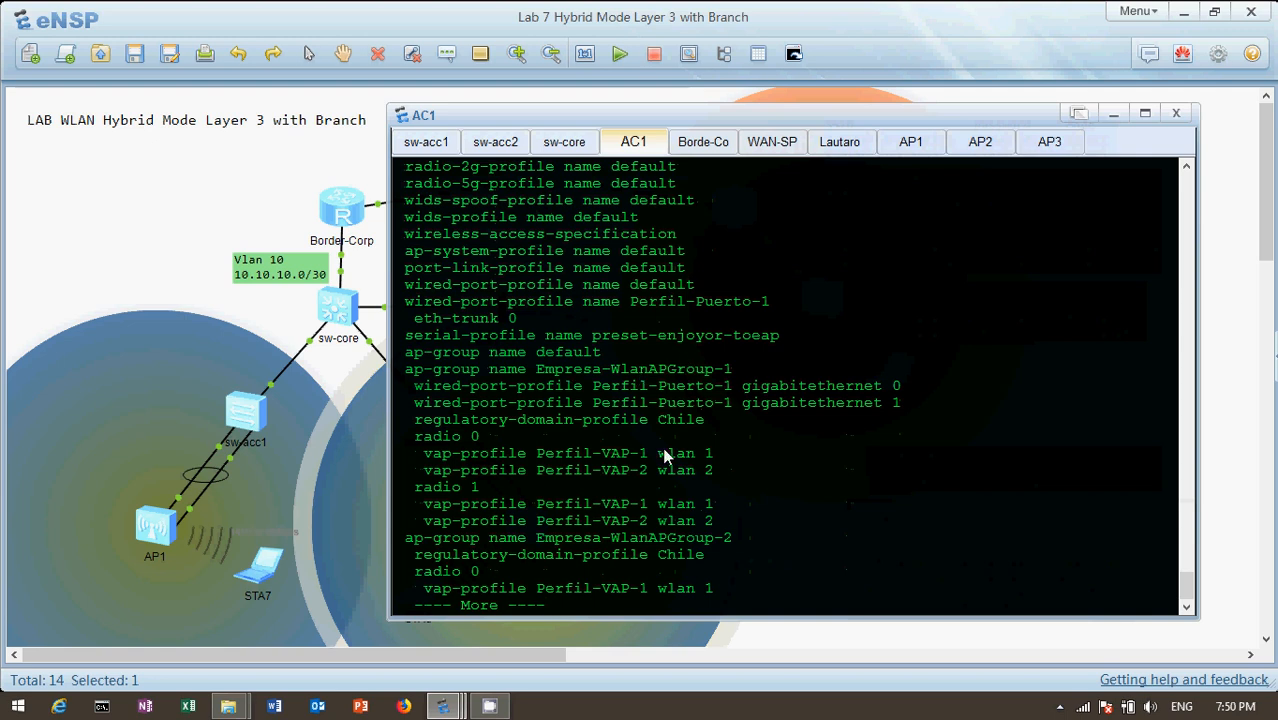
click(842, 14)
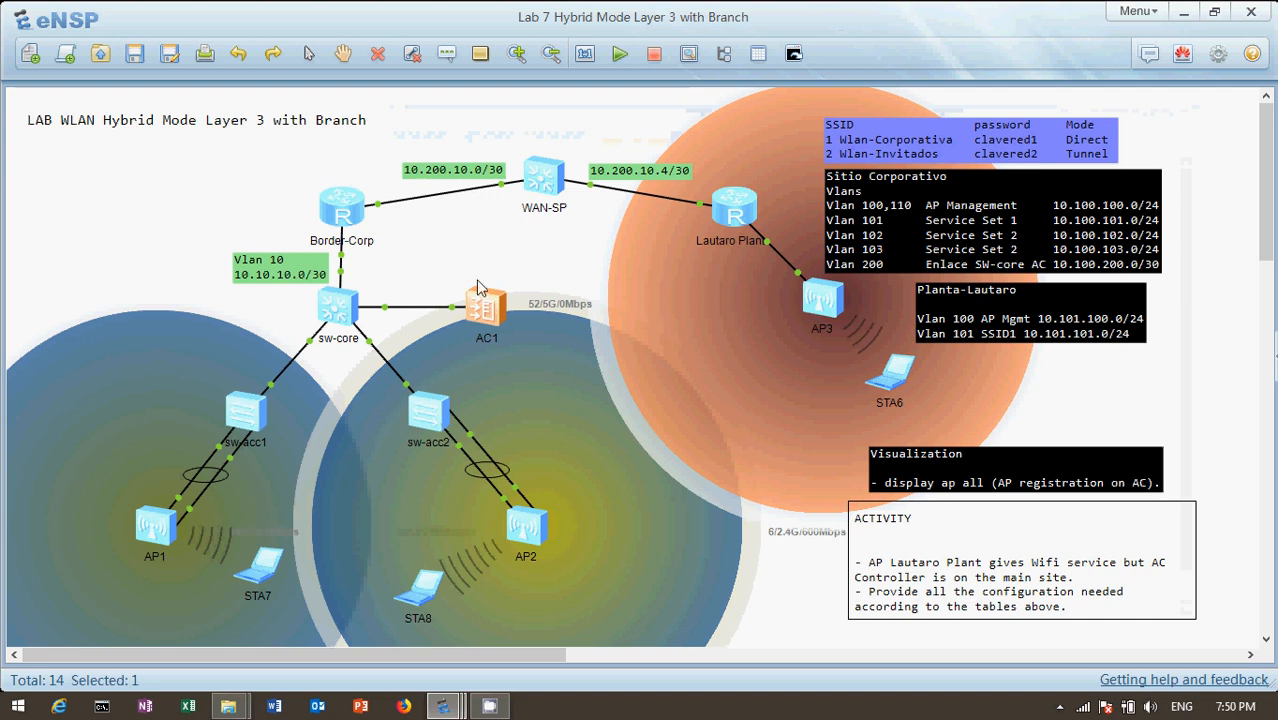
double_click(487, 316)
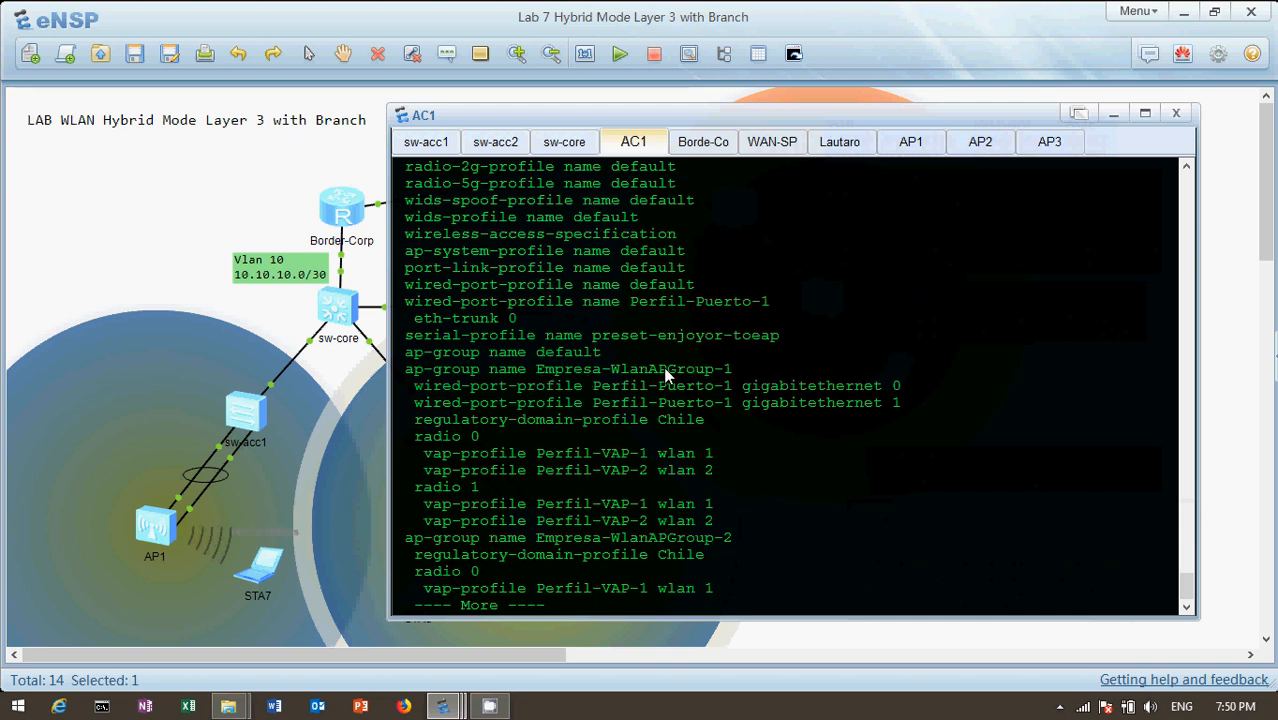
drag(738, 369, 604, 370)
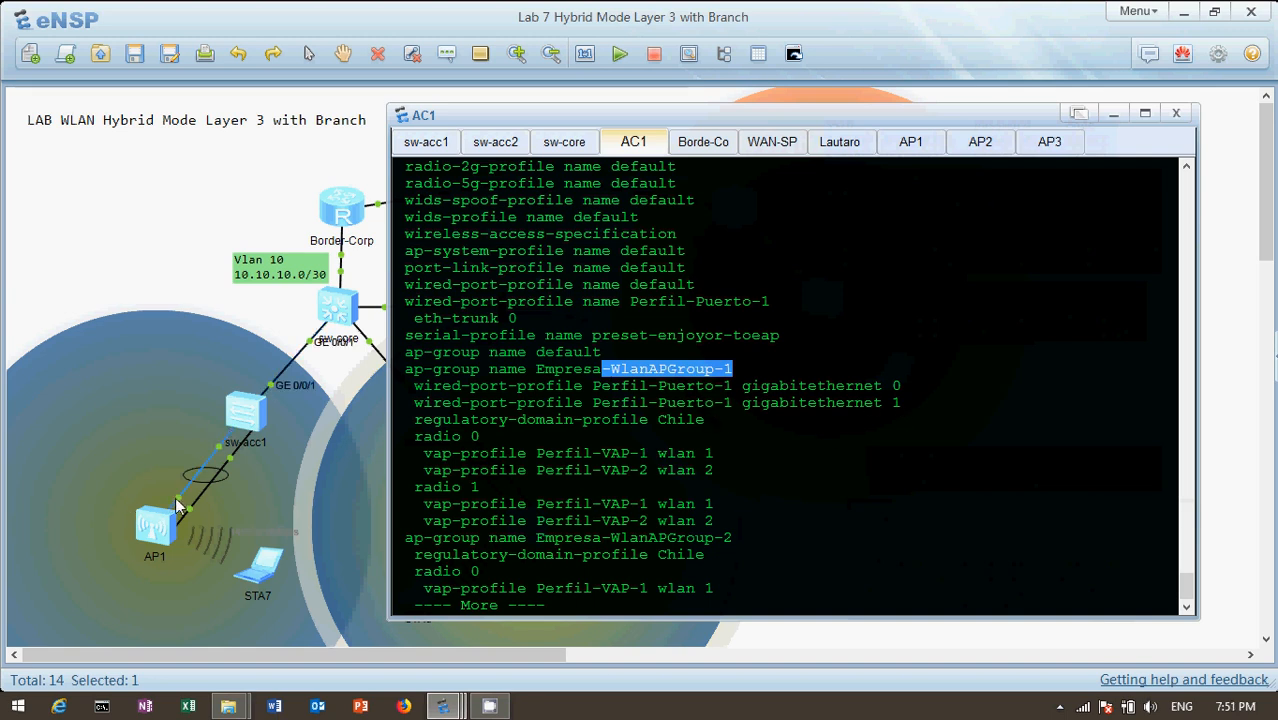
mouse_move(186, 502)
Examine the Perfil-VAP-1 and Perfil-VAP-2 bindings on radio 0 and radio 1 of Empresa-WlanAPGroup-1
click(412, 440)
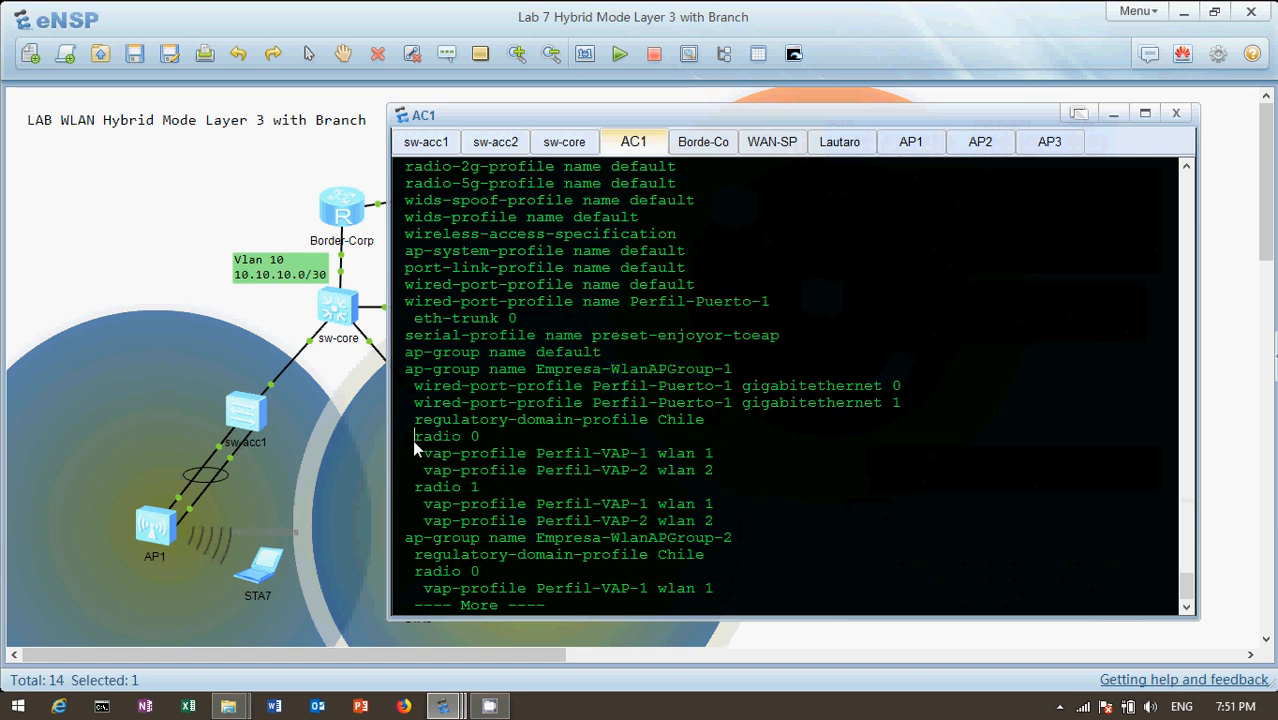
drag(465, 440, 488, 443)
click(640, 457)
drag(640, 457, 655, 470)
drag(709, 457, 724, 484)
click(715, 472)
drag(536, 455, 650, 457)
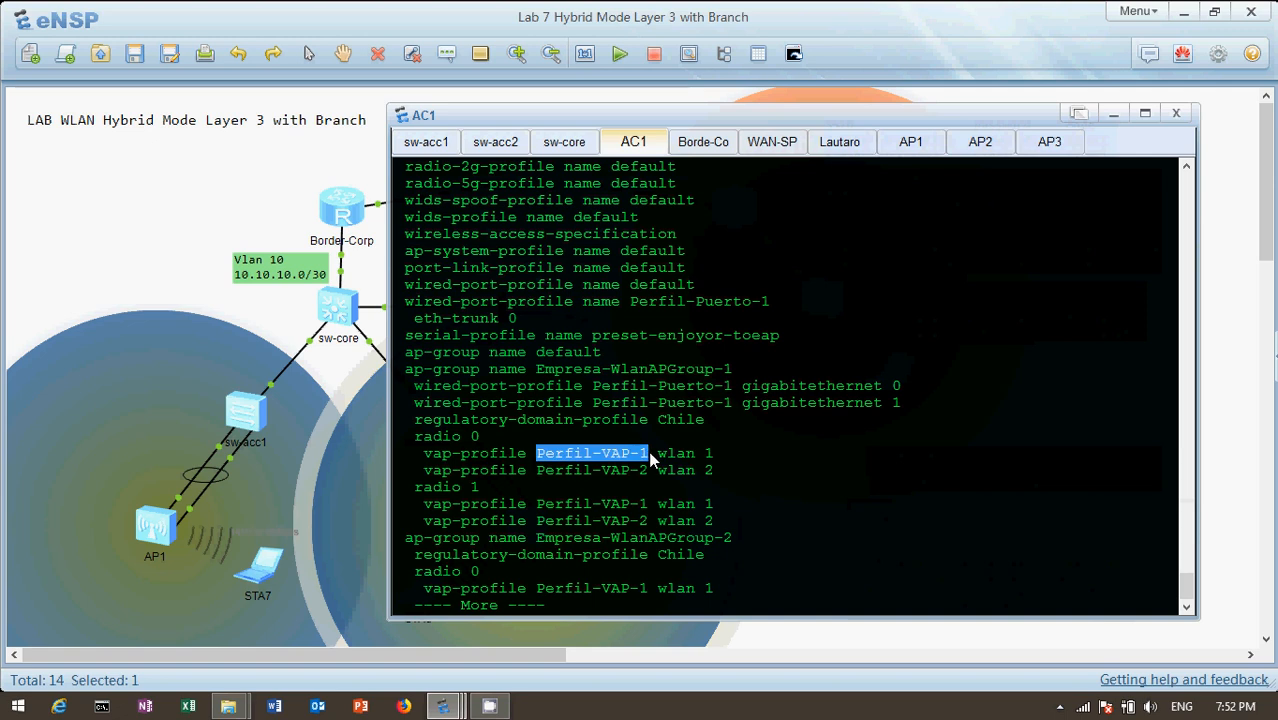
drag(545, 482, 648, 468)
click(647, 468)
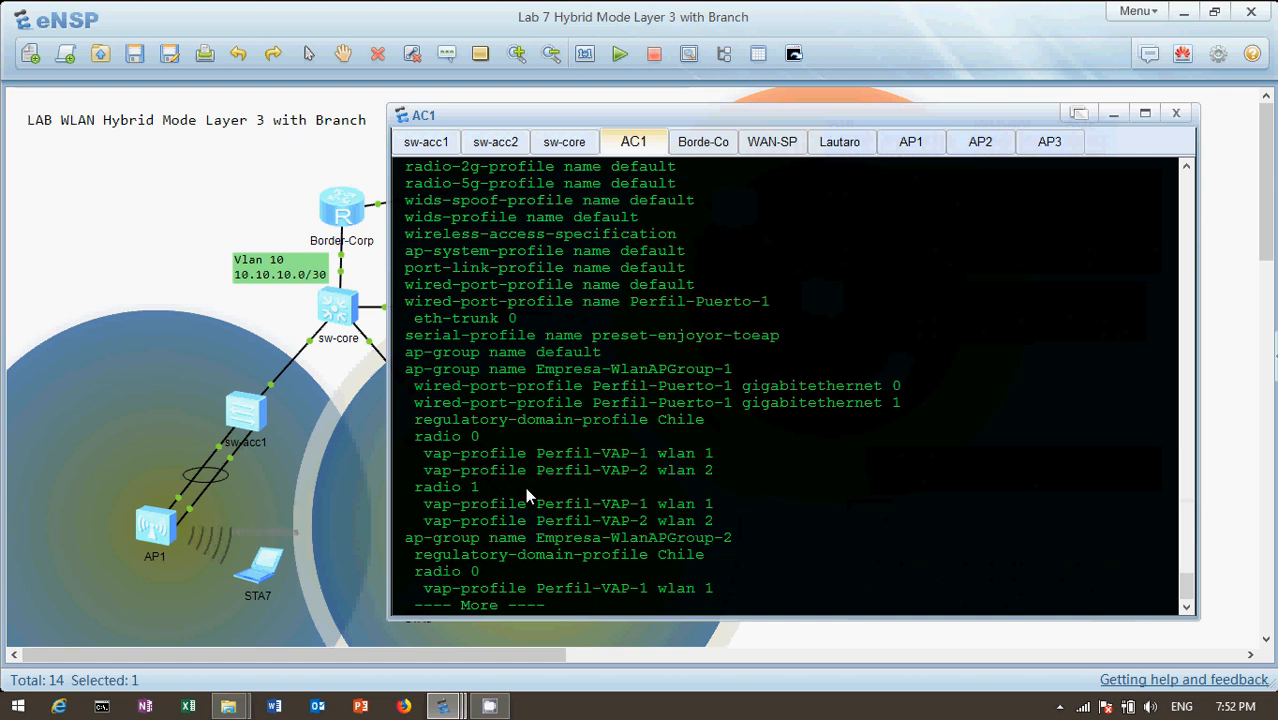
drag(596, 503, 695, 504)
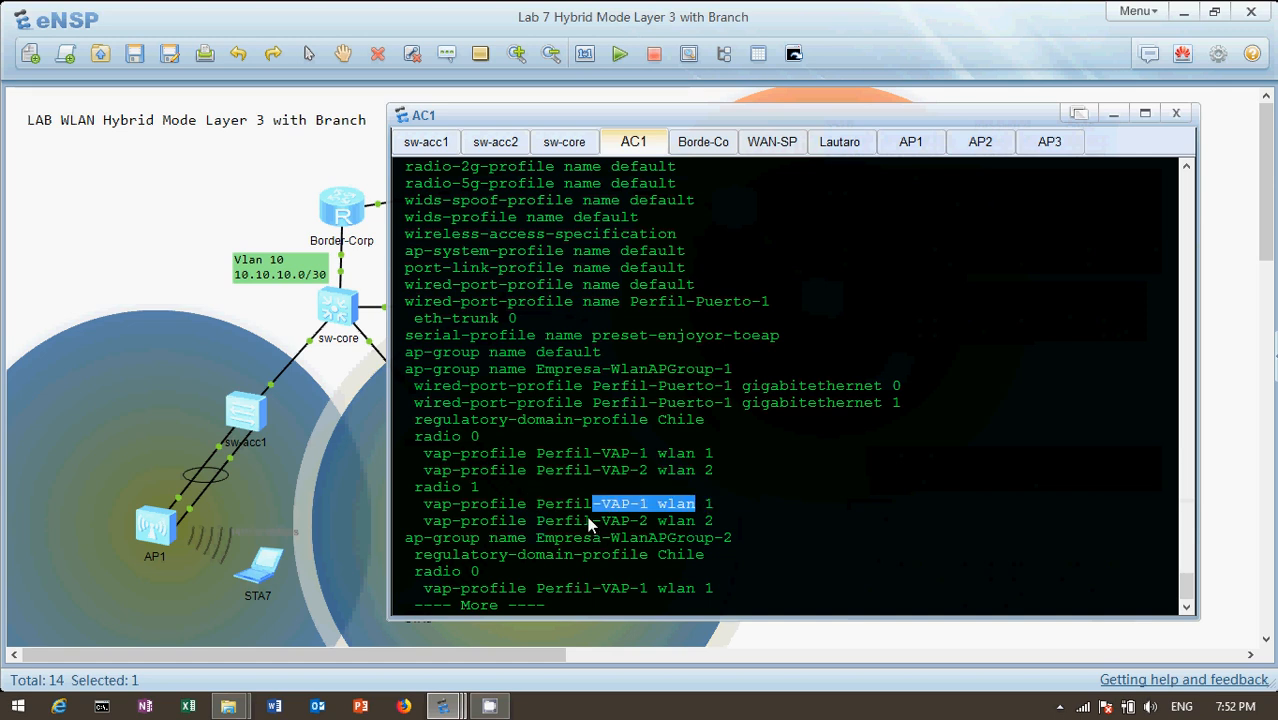
drag(593, 519, 717, 512)
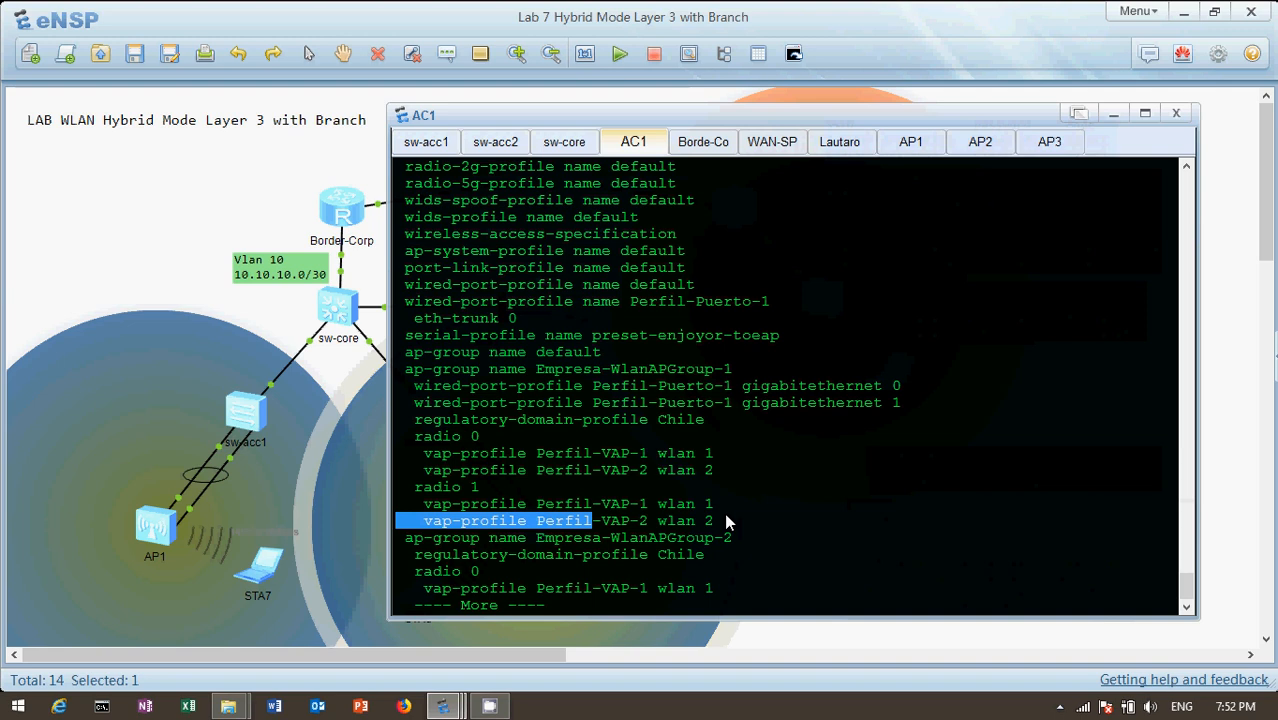
Continue to the AP group Empresa-WlanAPGroup-2, check it against the topology, and compare it with Empresa-WlanAPGroup-1
key(Return)
key(Return)
key(Return)
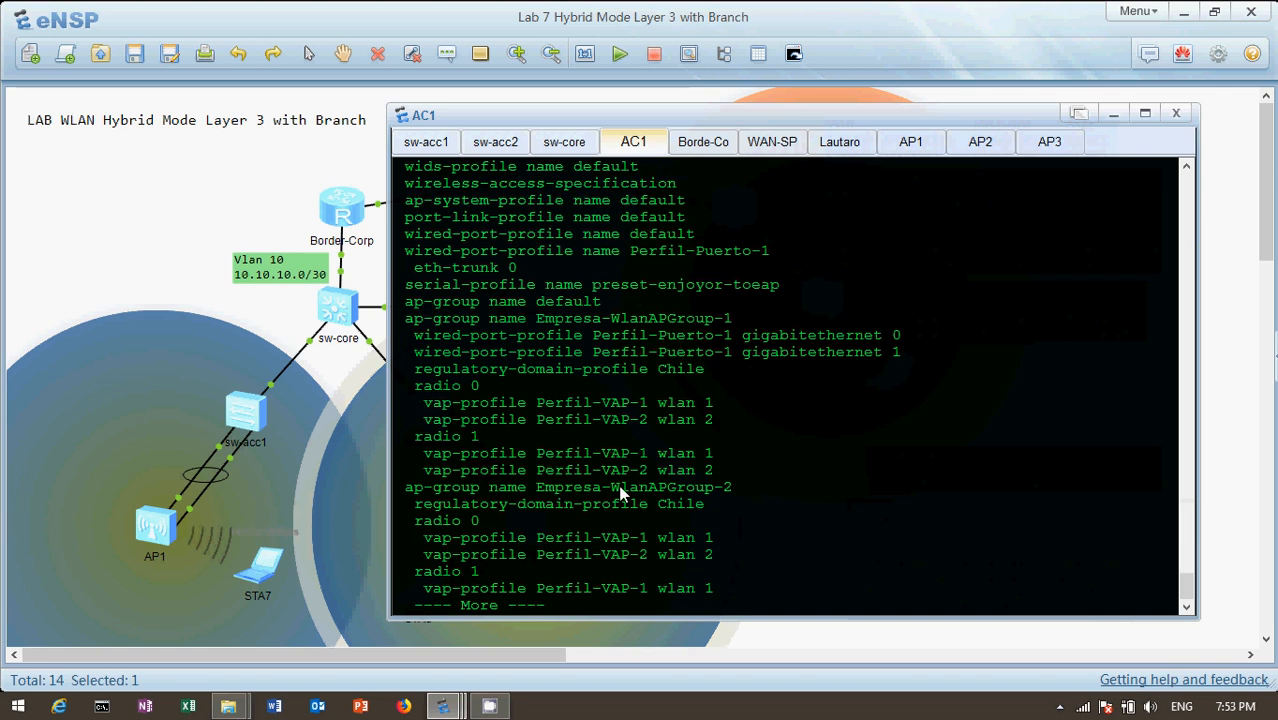
drag(609, 489, 726, 503)
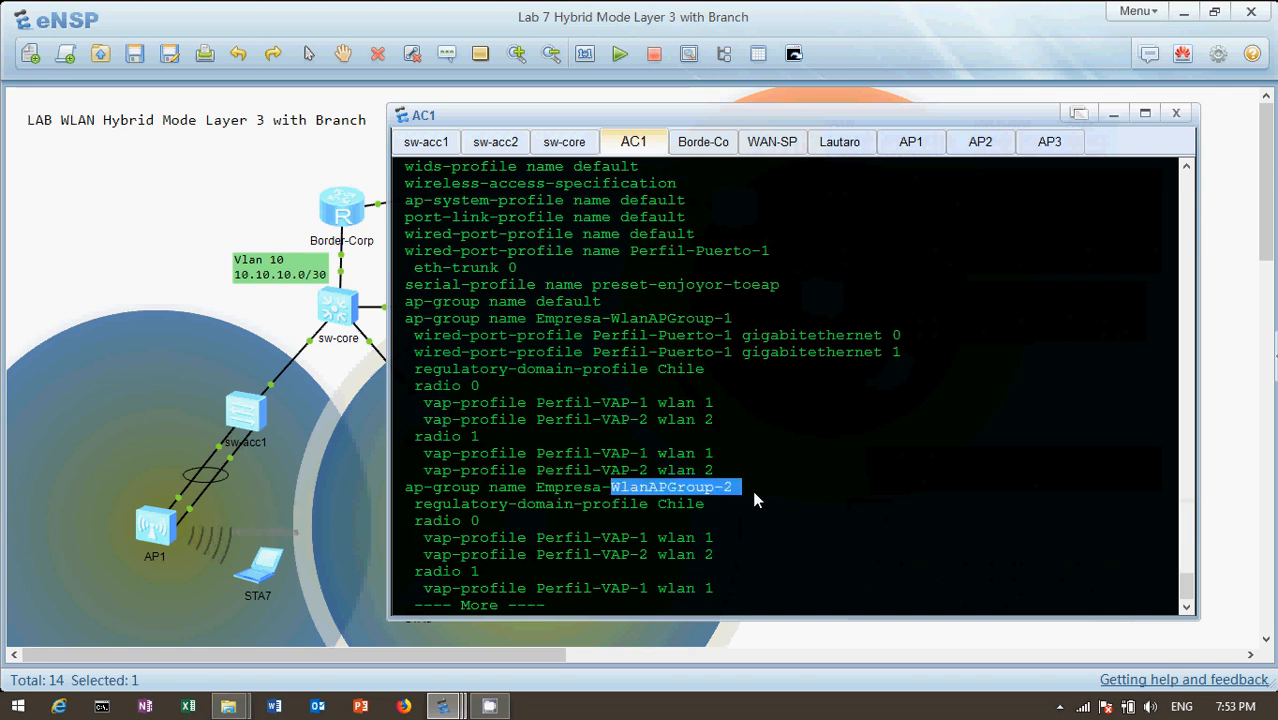
click(976, 22)
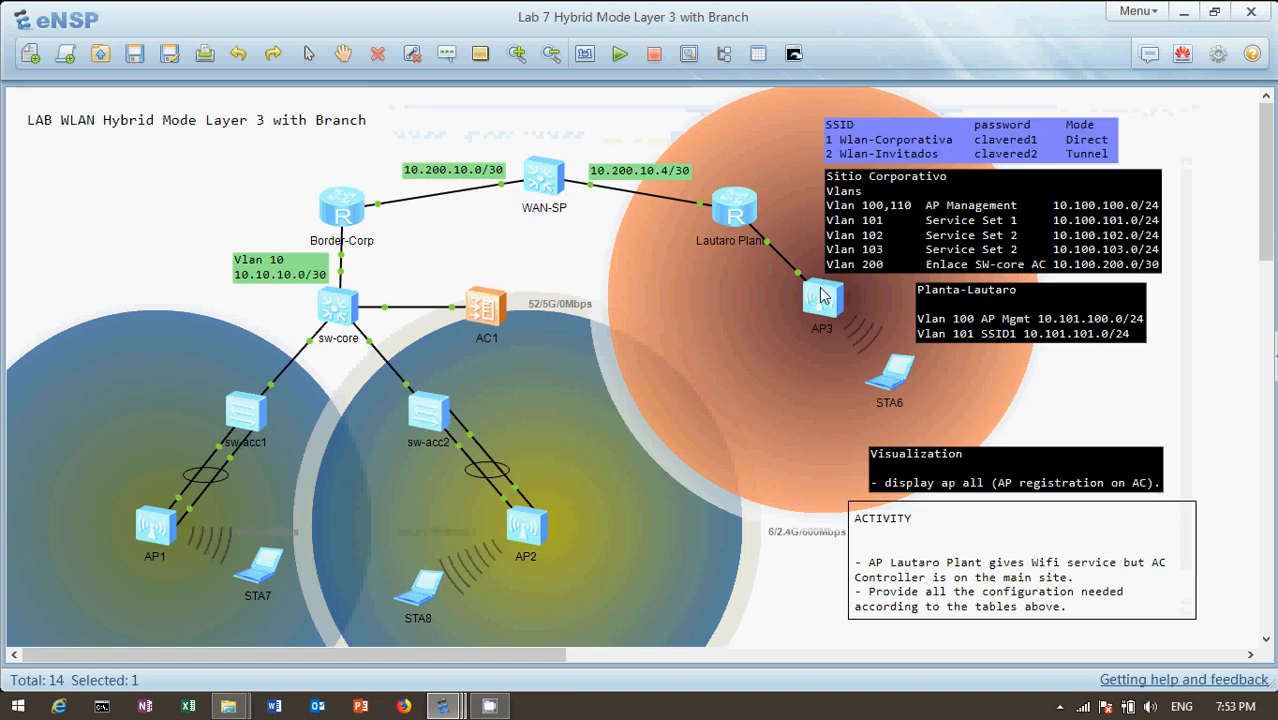
double_click(488, 304)
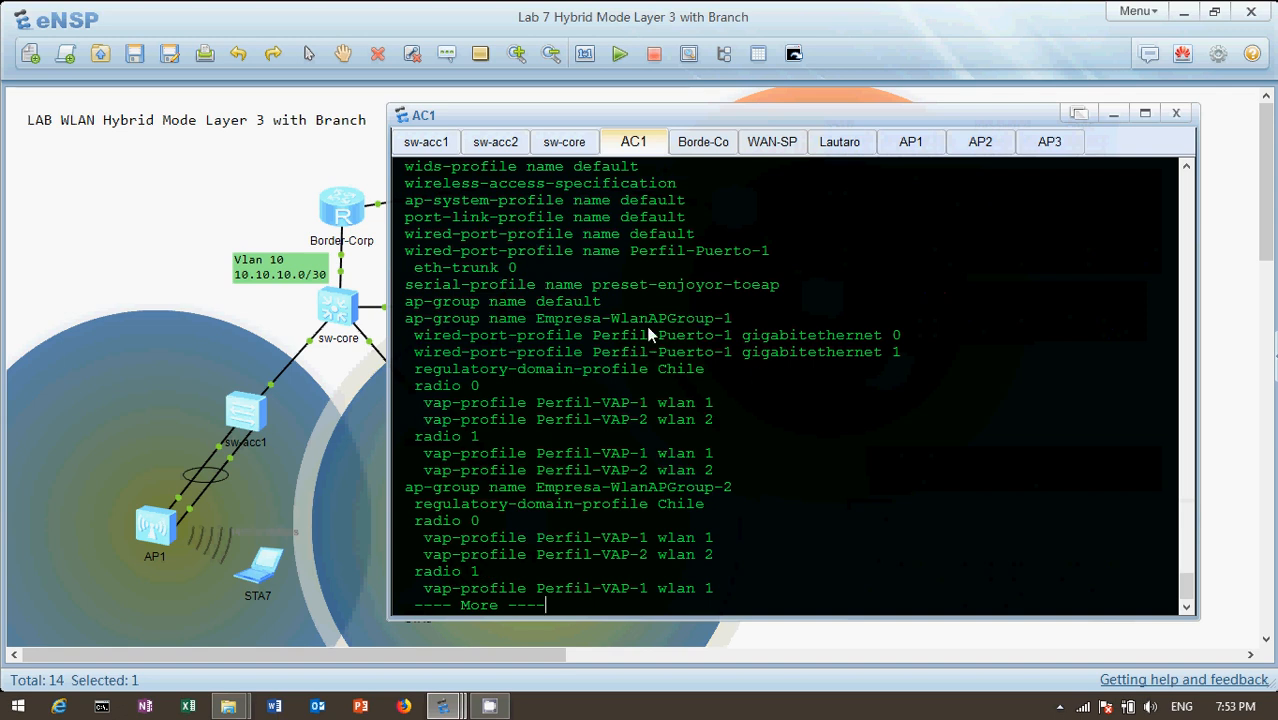
drag(604, 318, 735, 322)
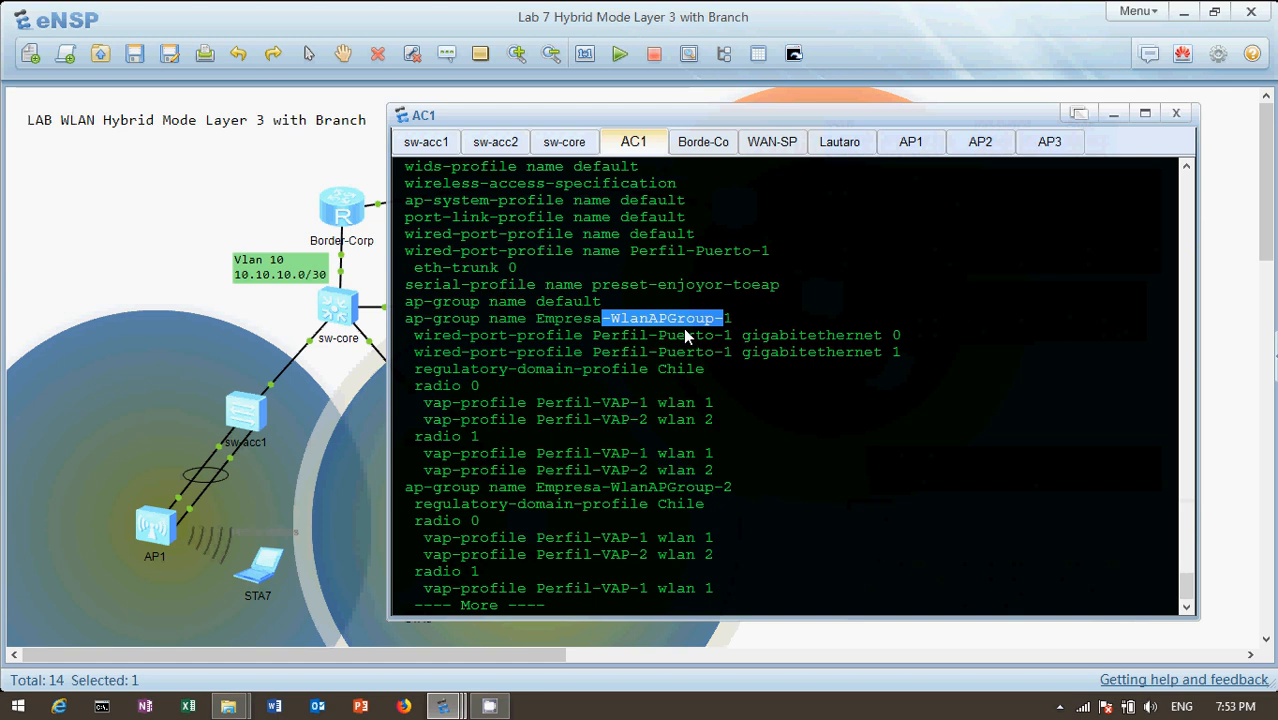
click(664, 506)
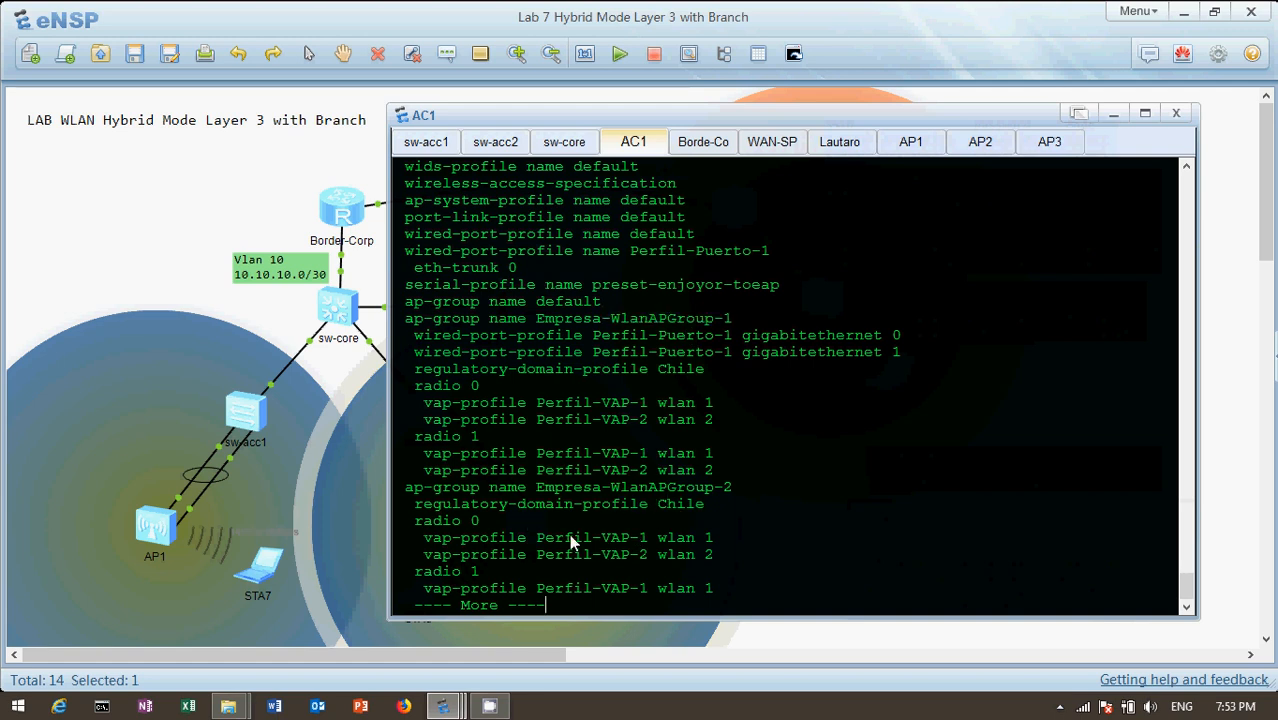
Continue to the registered AP entries and highlight the MAC address of AP-Hall-Ppal
key(space)
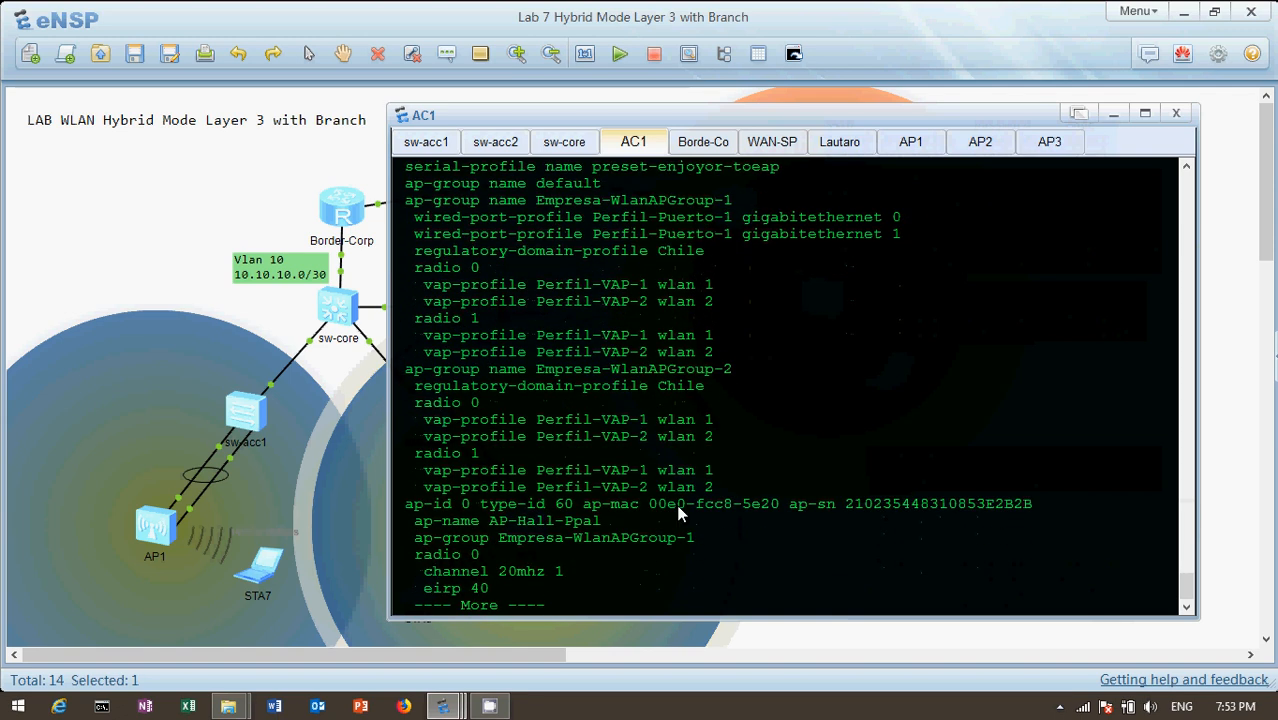
key(Return)
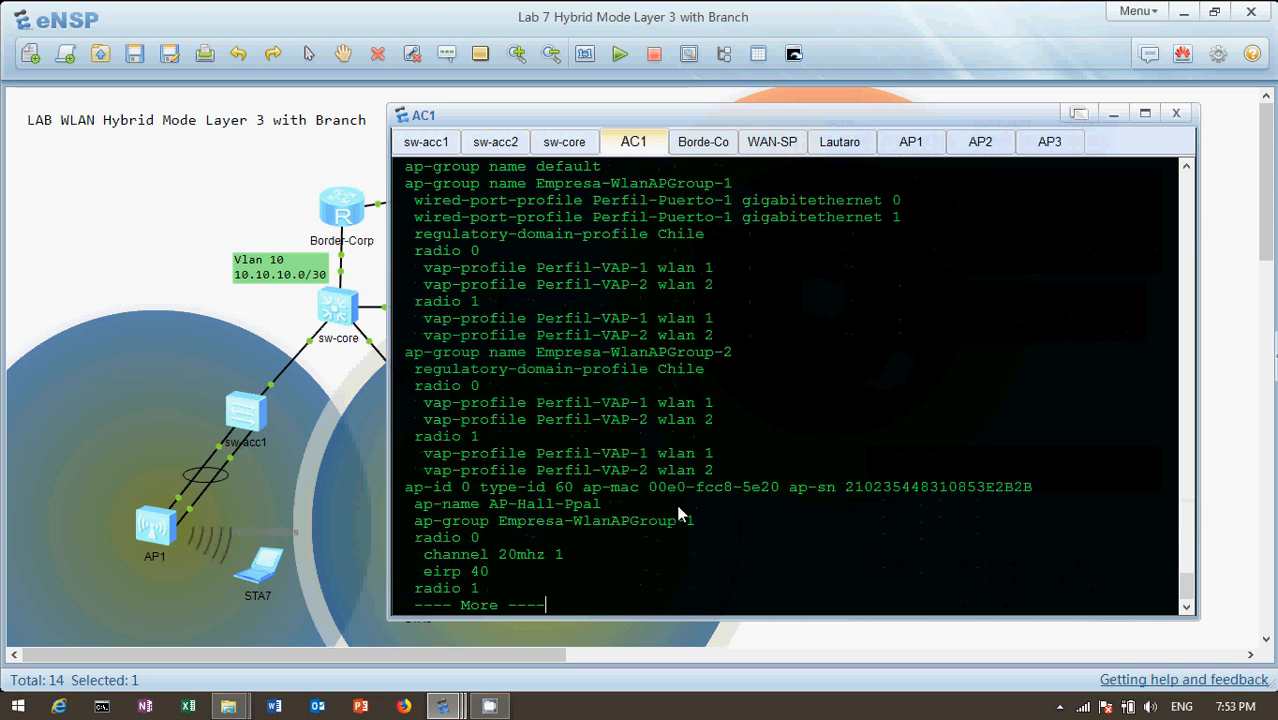
key(Return)
key(Return)
key(Return)
key(Return)
key(Return)
key(Return)
key(Return)
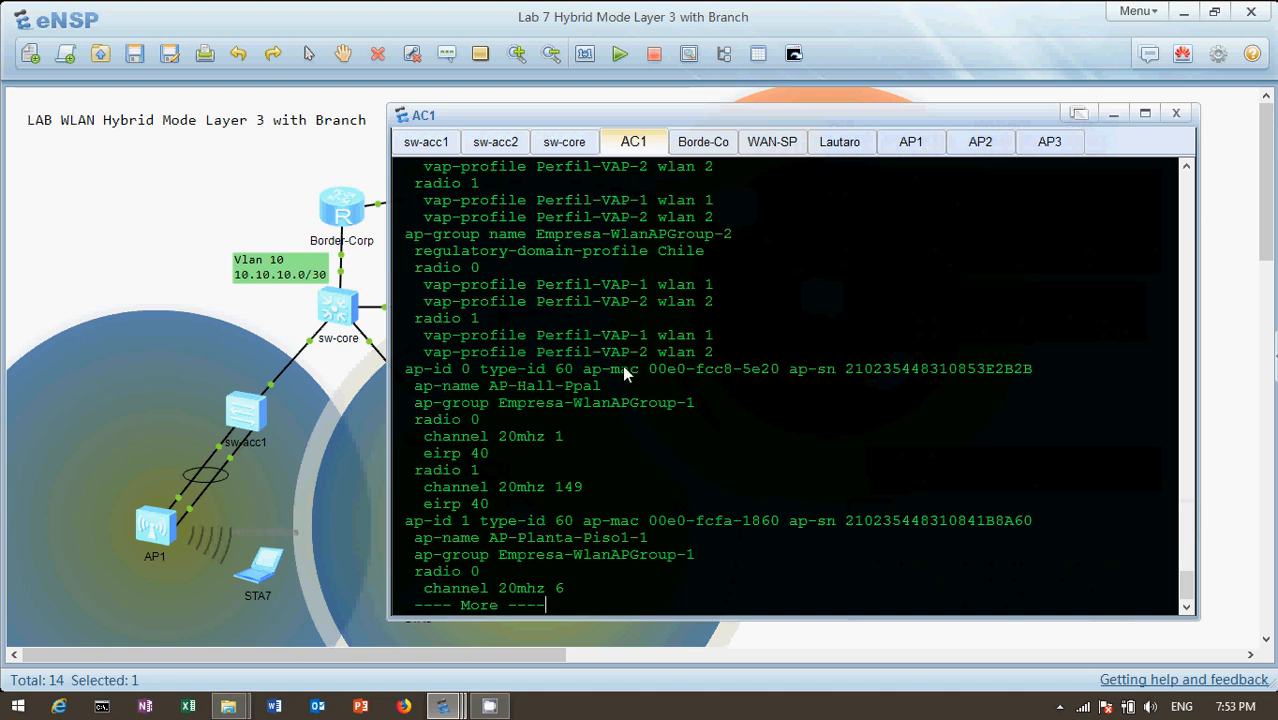
drag(650, 368, 783, 378)
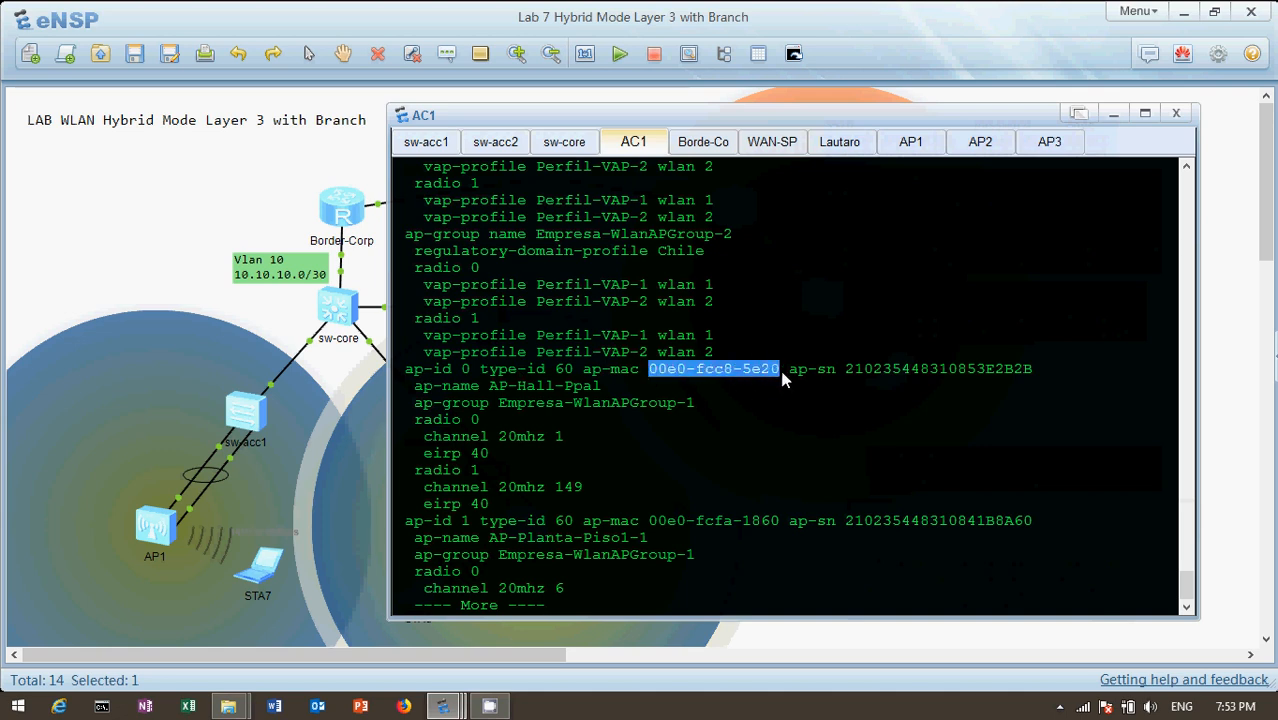
Examine the MAC address and serial number in AP1's configuration settings, and close its settings window
click(155, 538)
right_click(155, 536)
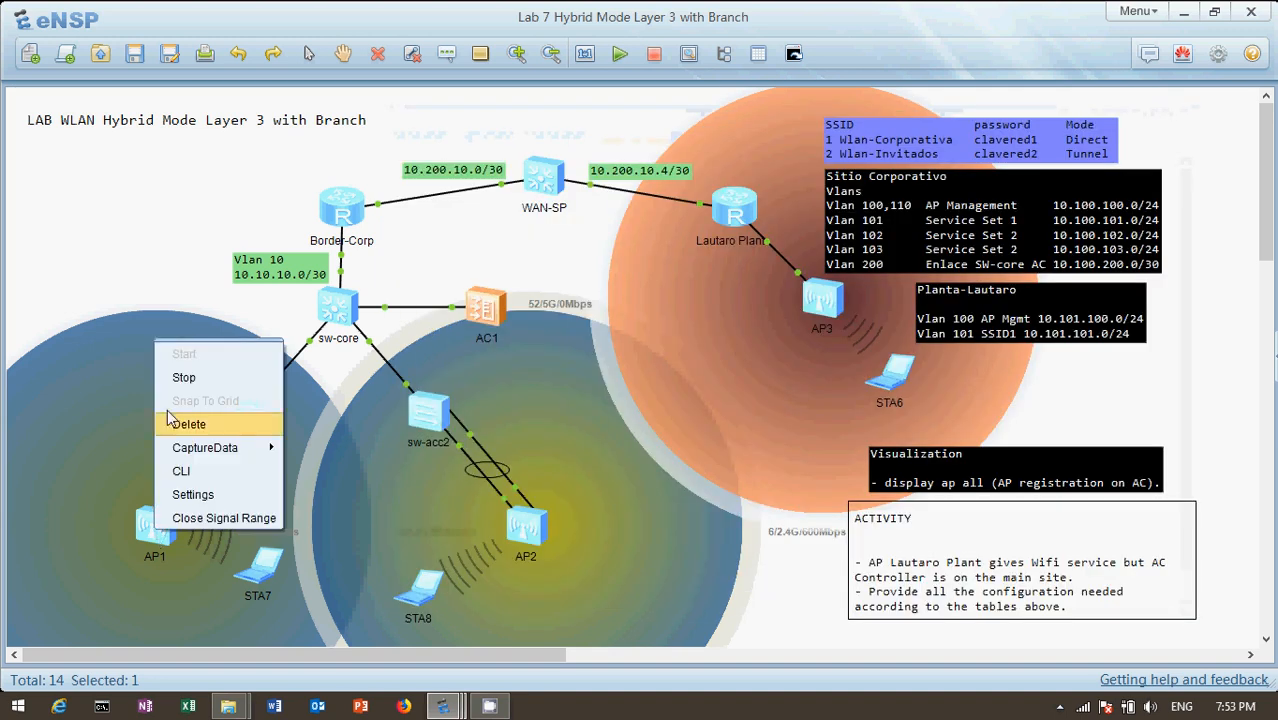
click(200, 494)
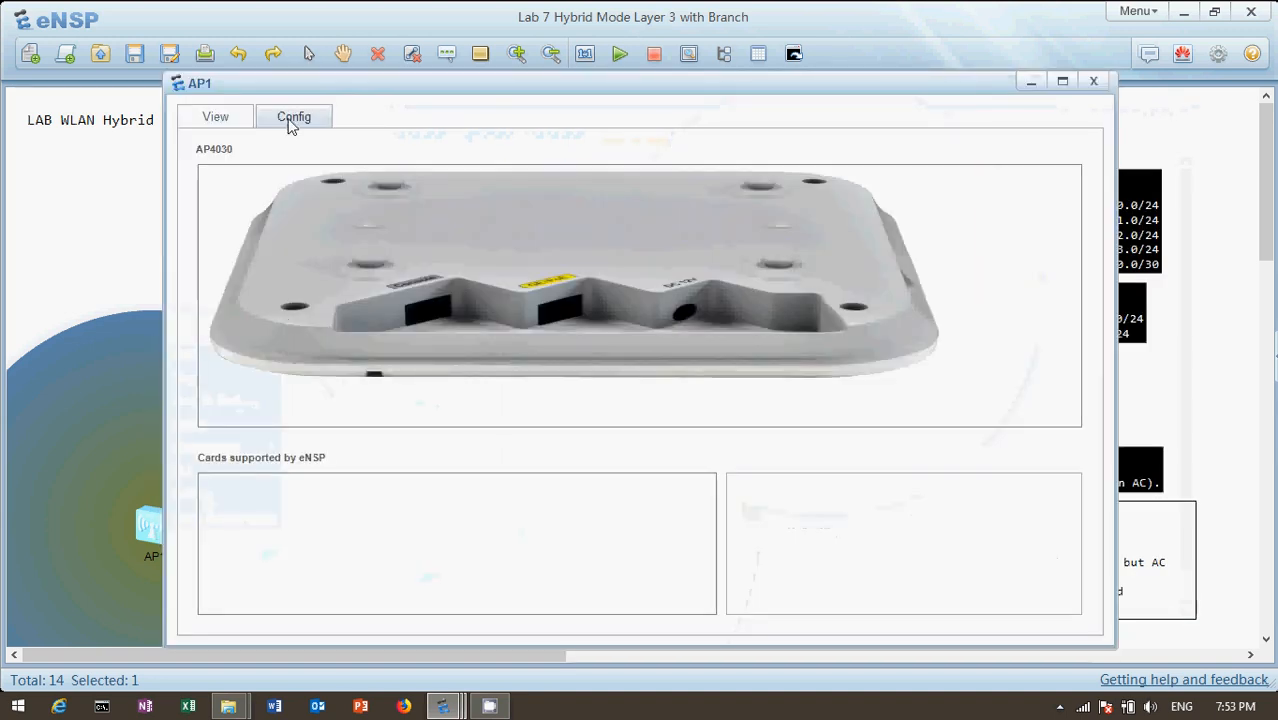
click(291, 118)
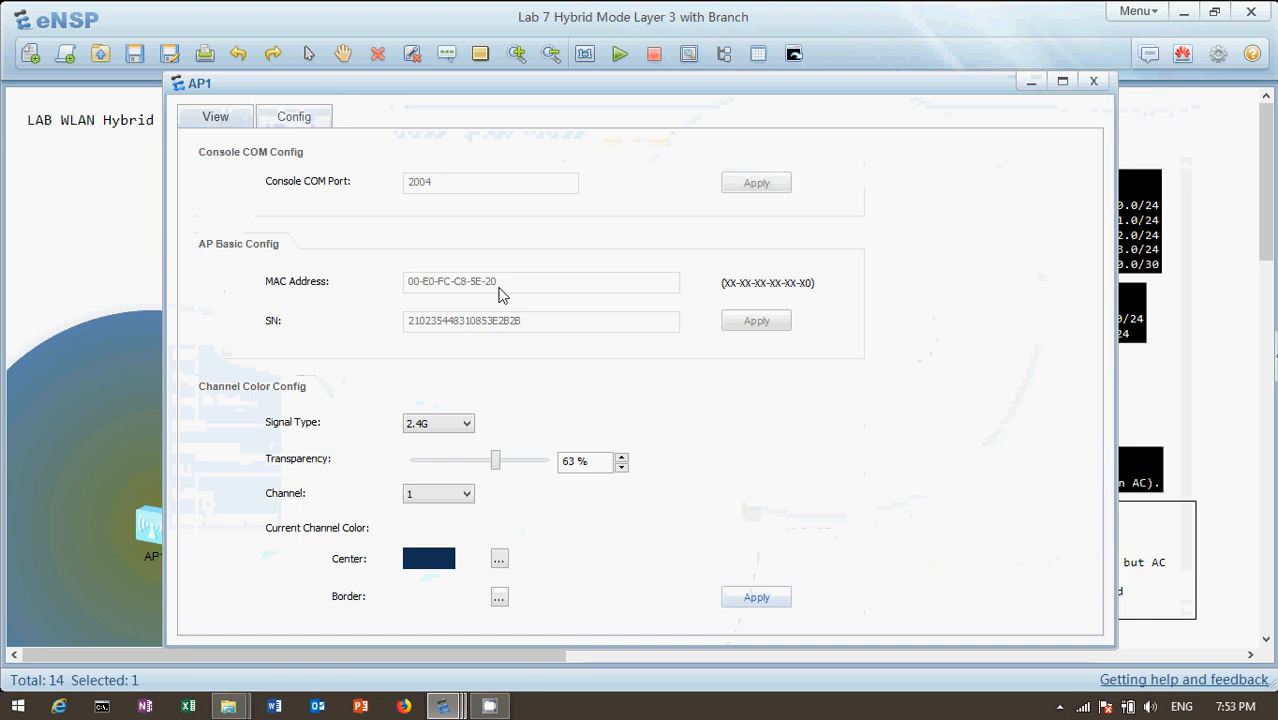
click(1096, 82)
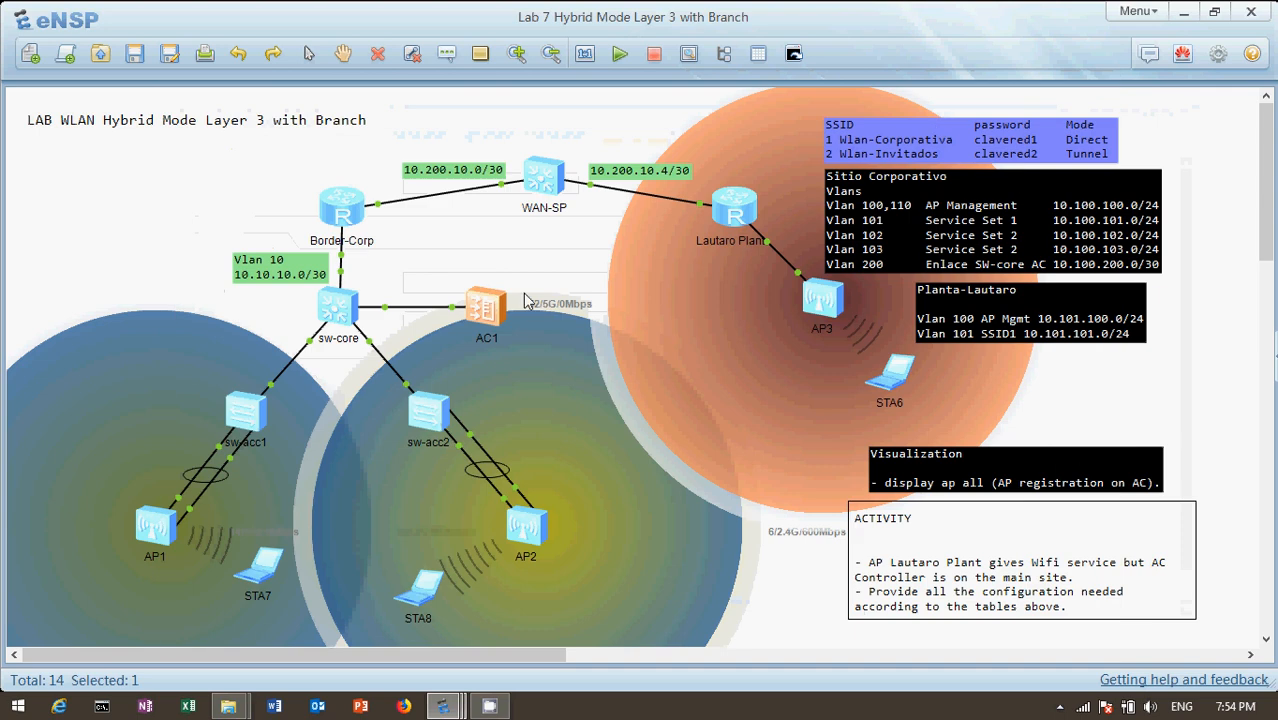
Return to AC1's console and highlight the MAC addresses of AP-Planta-Piso1-1 and AP-Hall-Ppal, plus the name AP-Hall-Ppal
double_click(483, 310)
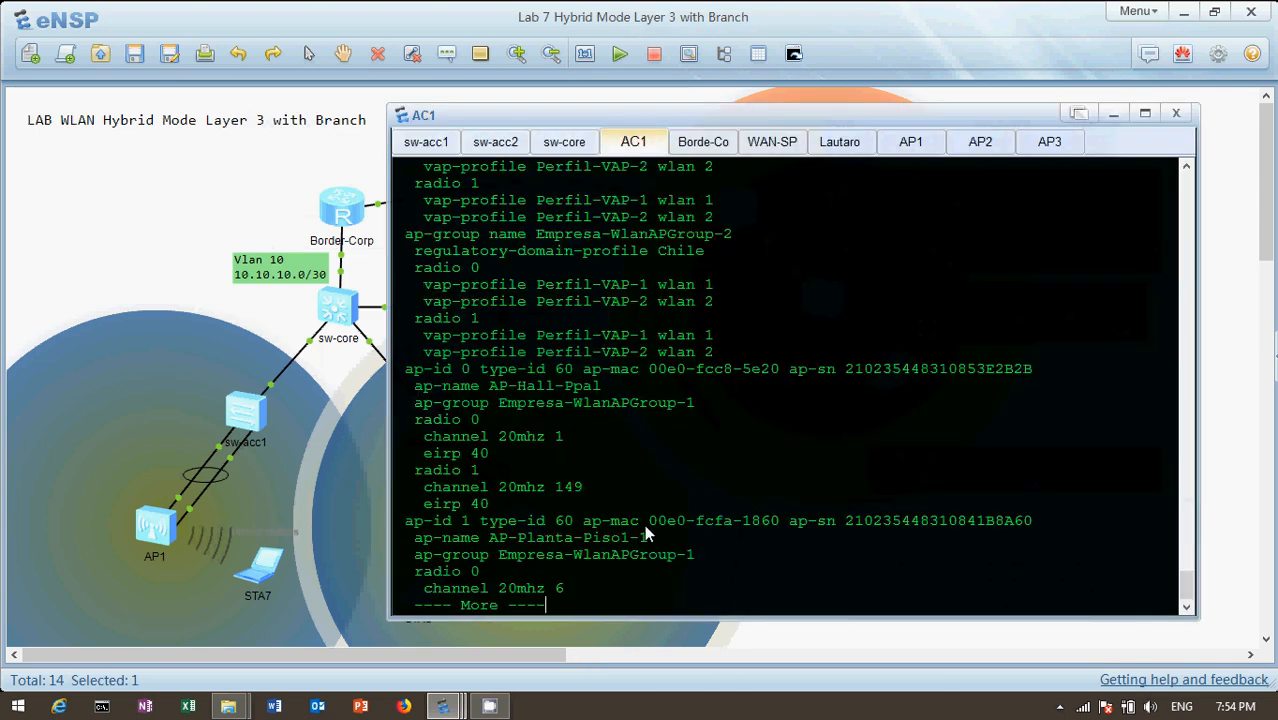
drag(646, 521, 397, 521)
drag(767, 509, 772, 523)
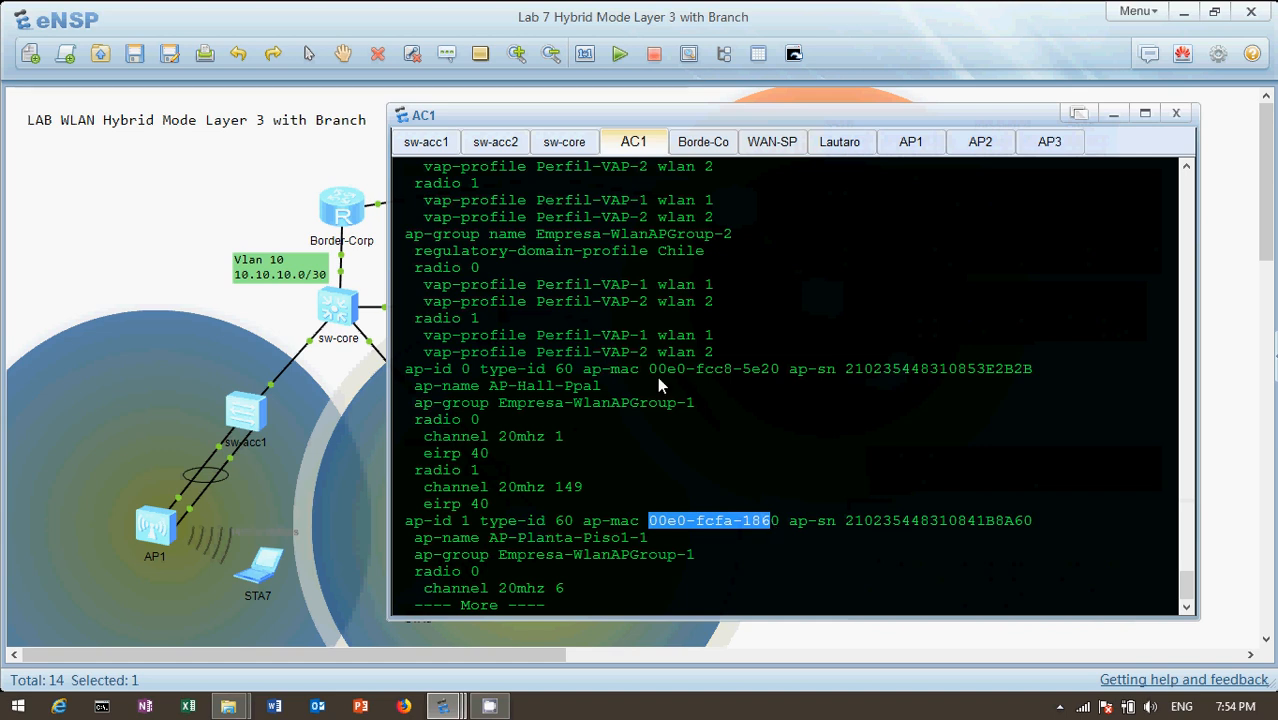
drag(648, 370, 775, 372)
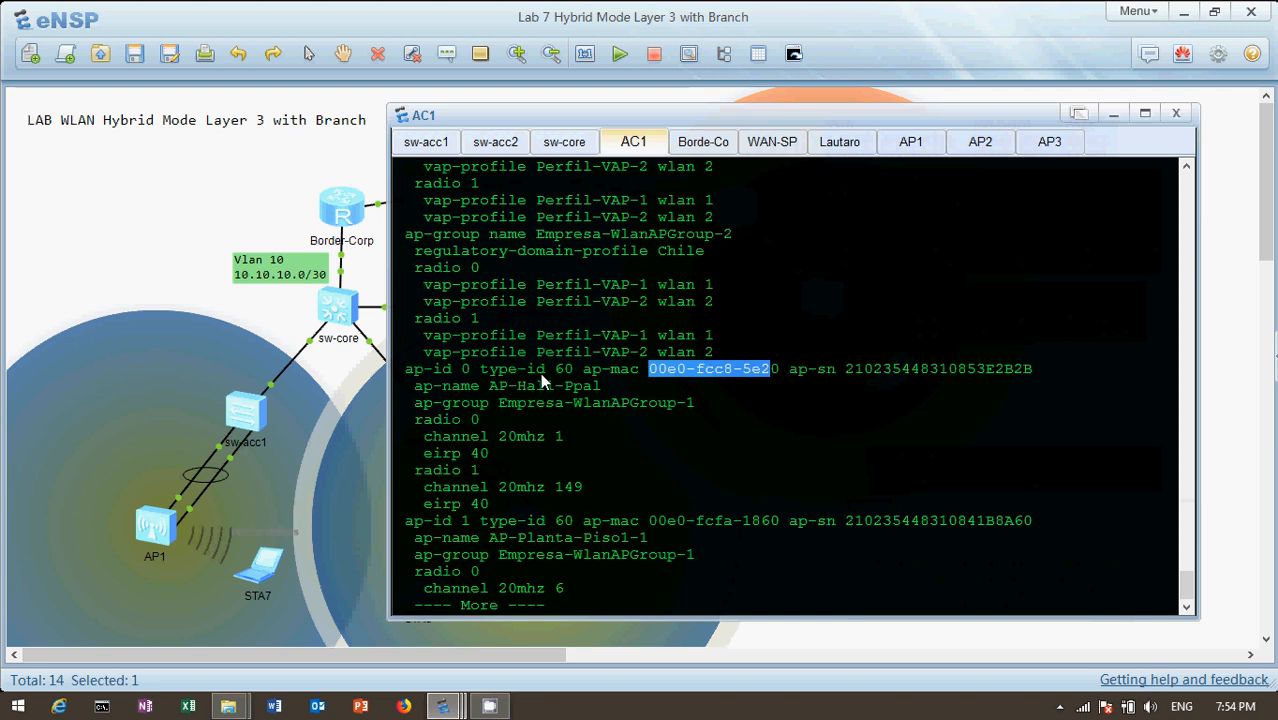
drag(487, 386, 612, 386)
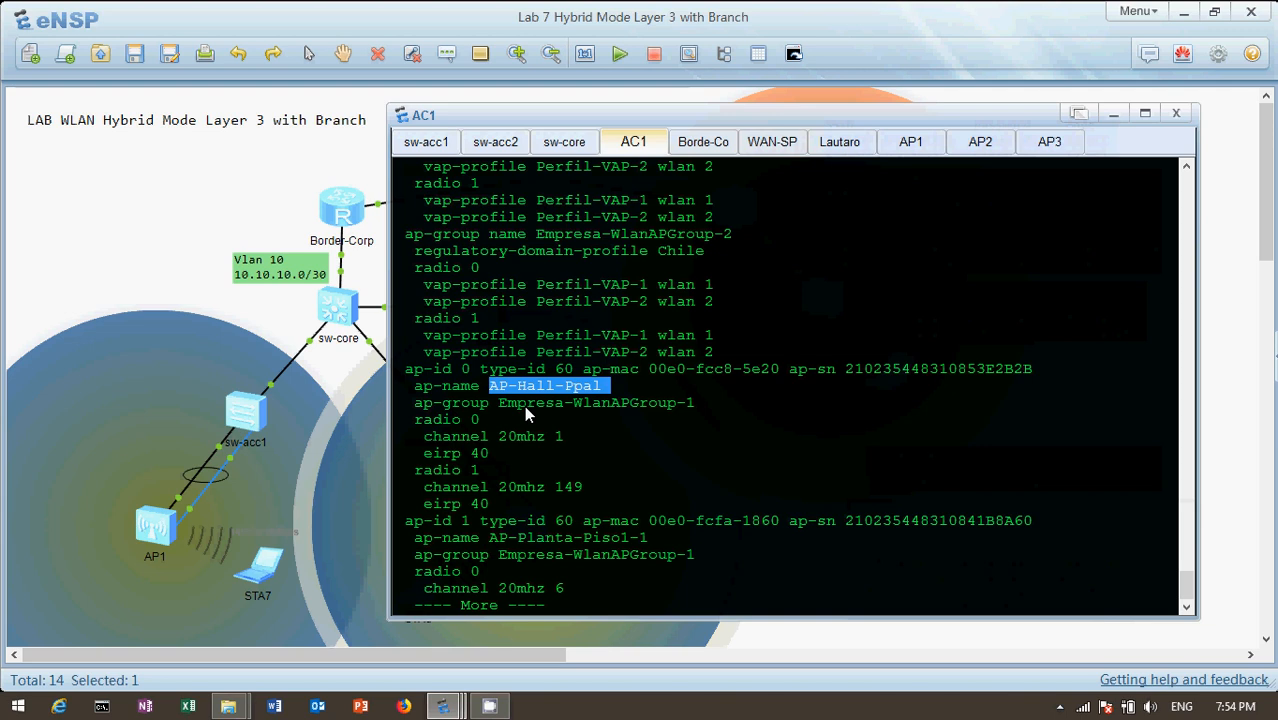
Log back on to AP1's console to check its device name, and return to the topology
double_click(155, 537)
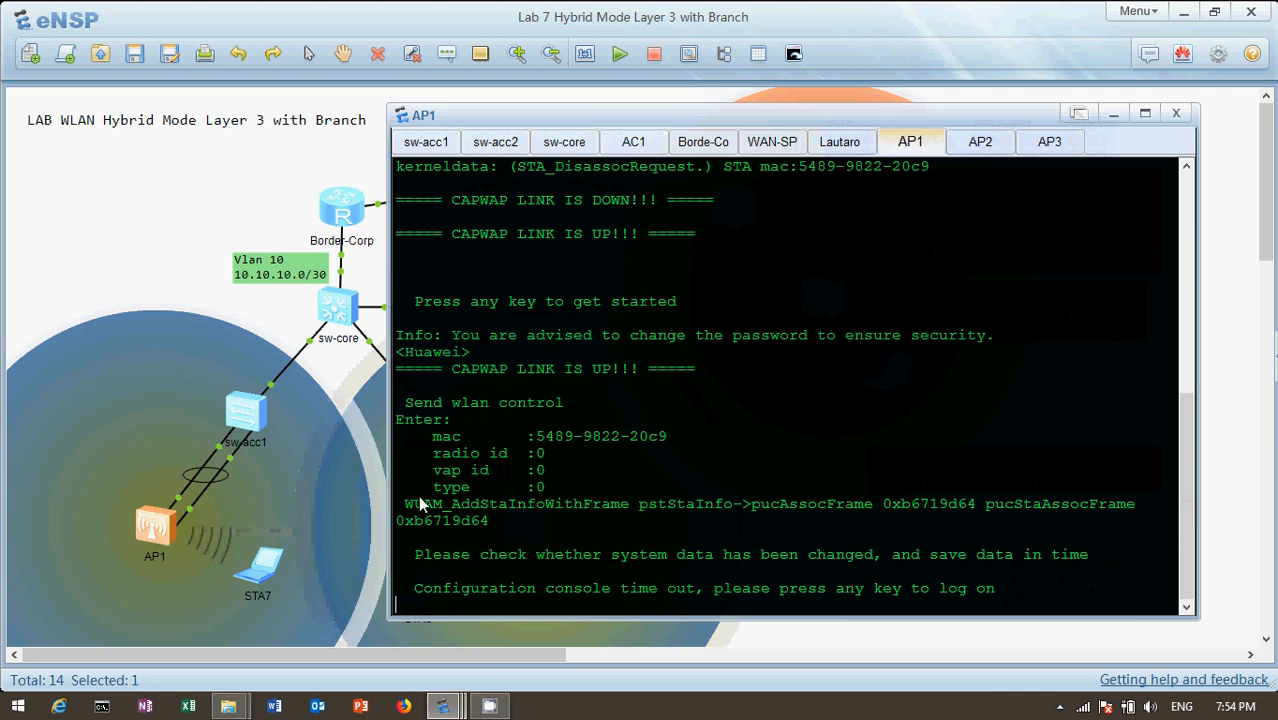
key(Return)
key(Return)
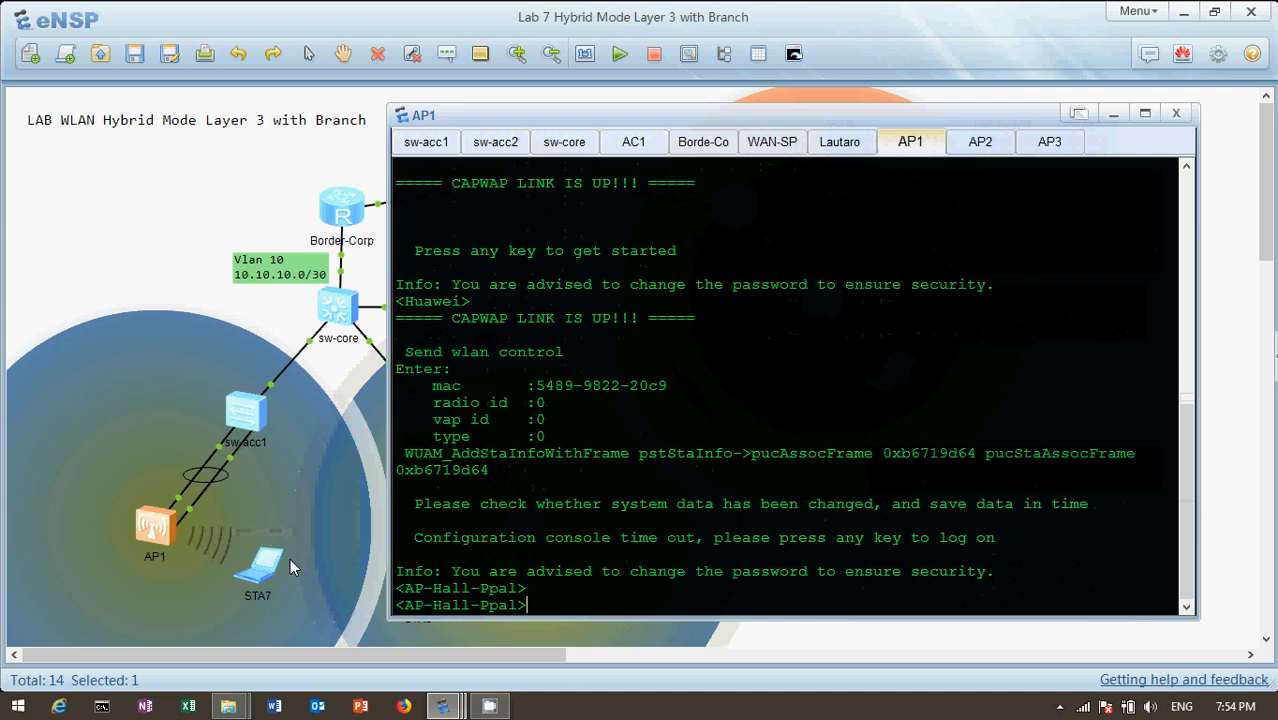
click(118, 290)
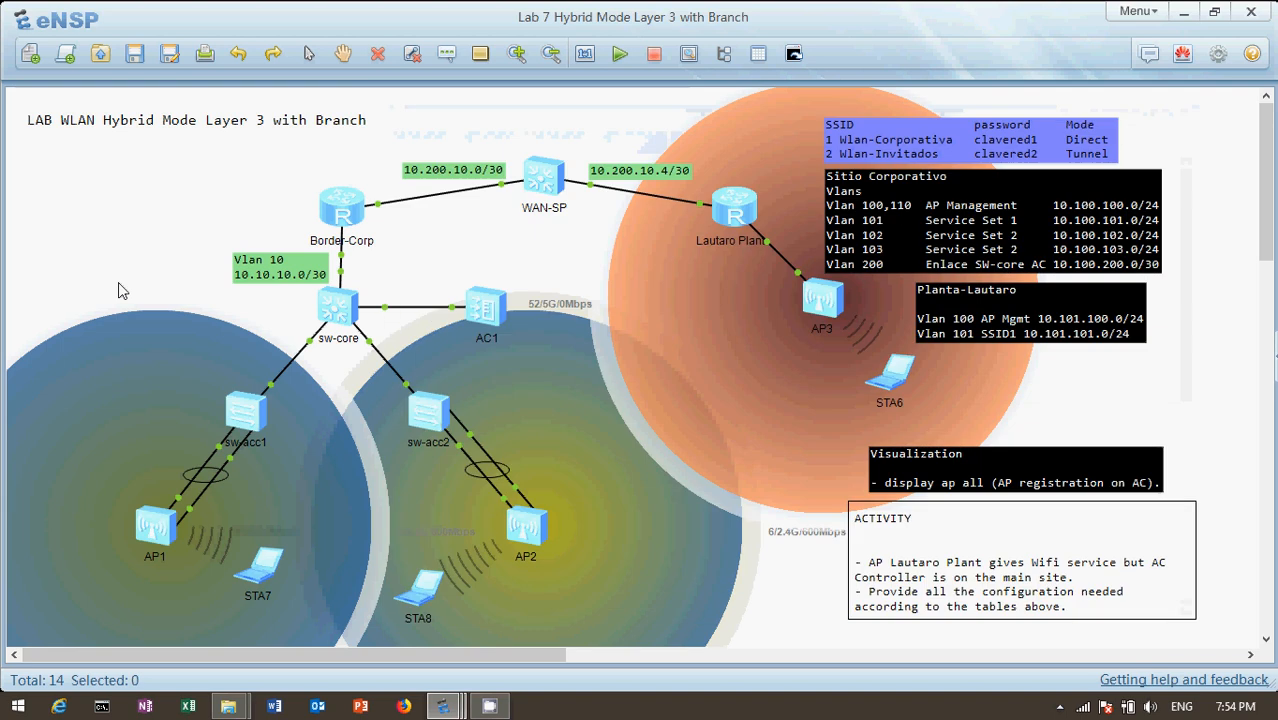
Reopen AC1's console and examine AP-Hall-Ppal's AP group and its channel settings on radio 0 and radio 1
double_click(482, 306)
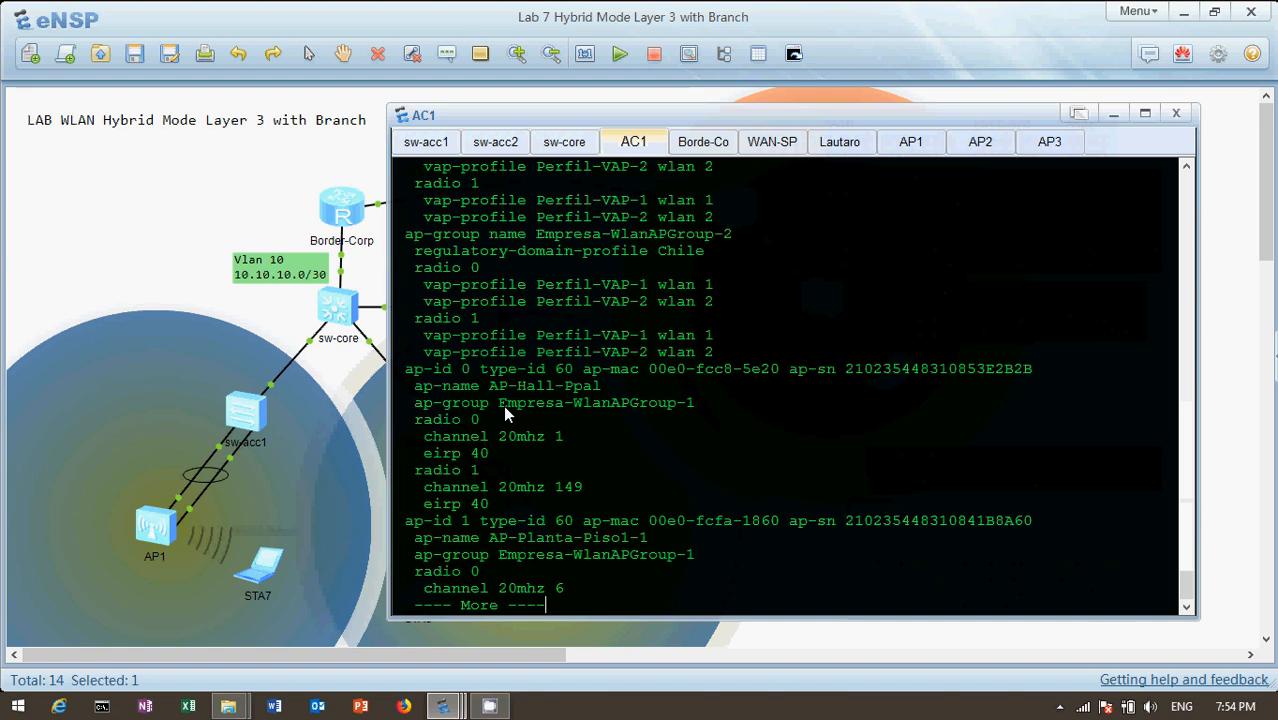
drag(500, 406, 710, 405)
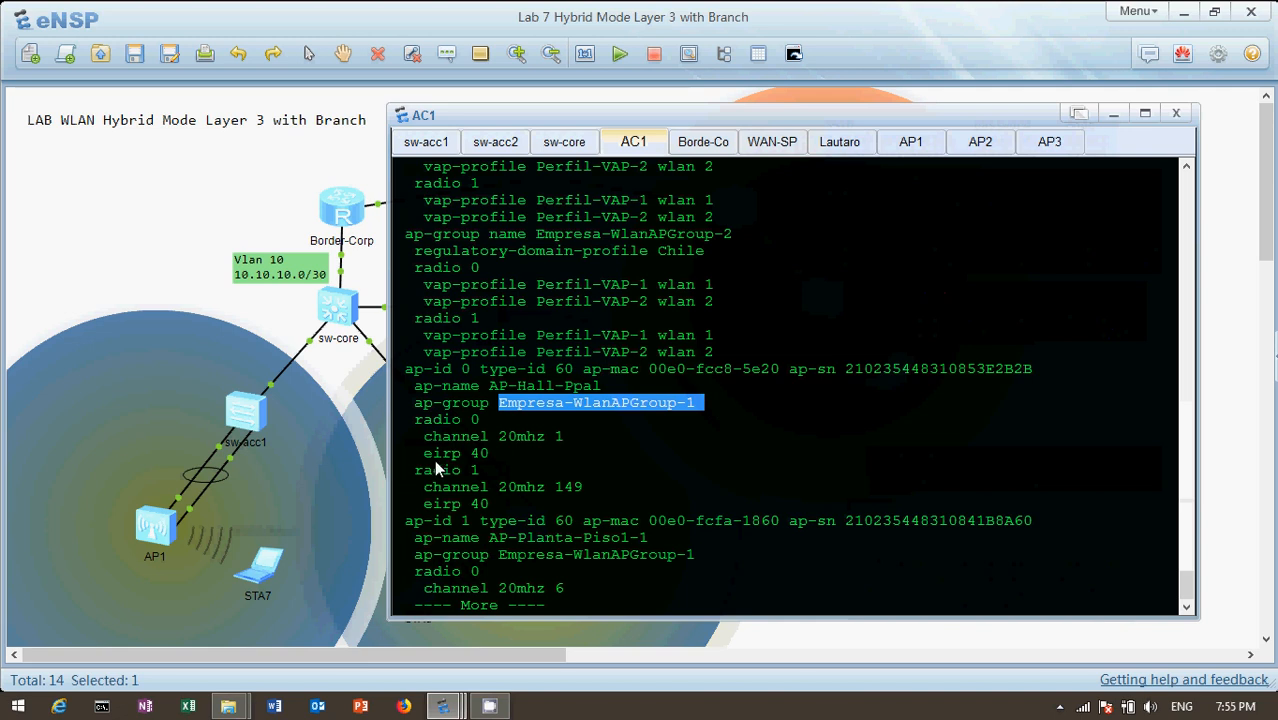
click(480, 418)
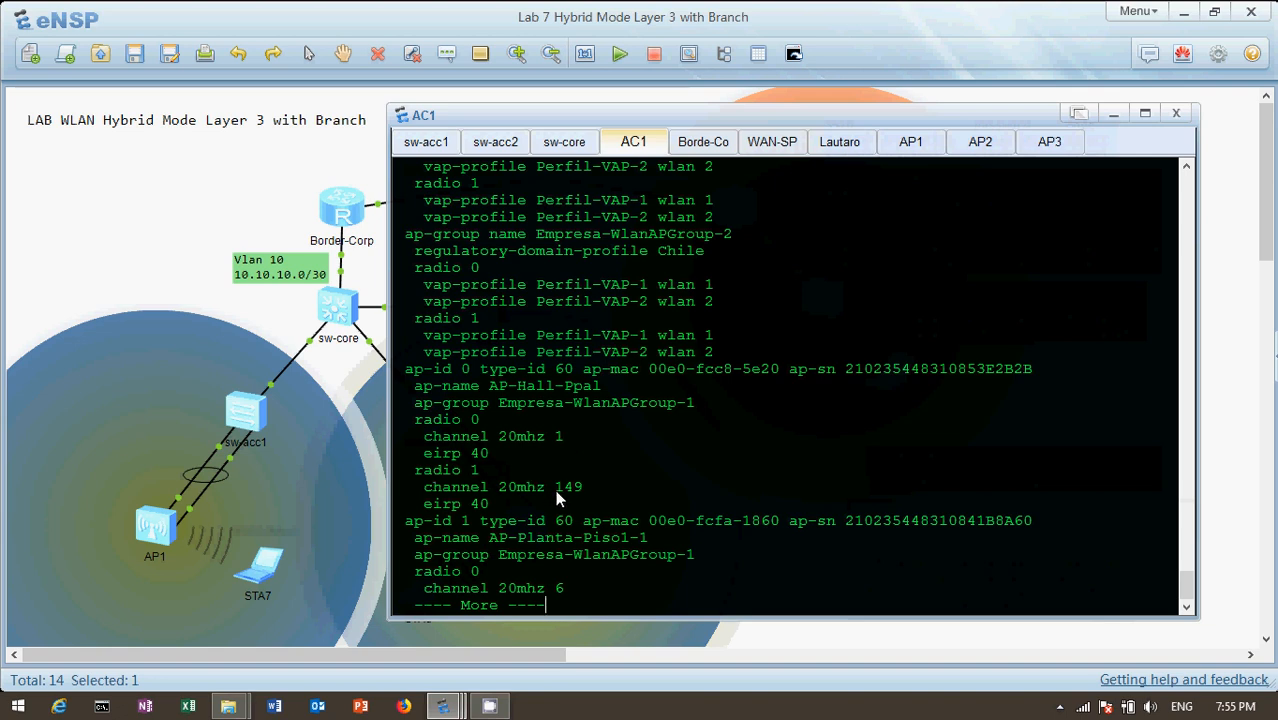
drag(553, 486, 604, 487)
Continue AC1's configuration past AP-Planta-Piso1-1, check the topology, and highlight that AP's MAC address, name and AP group
key(Return)
key(Return)
key(Return)
key(Return)
key(Return)
key(Return)
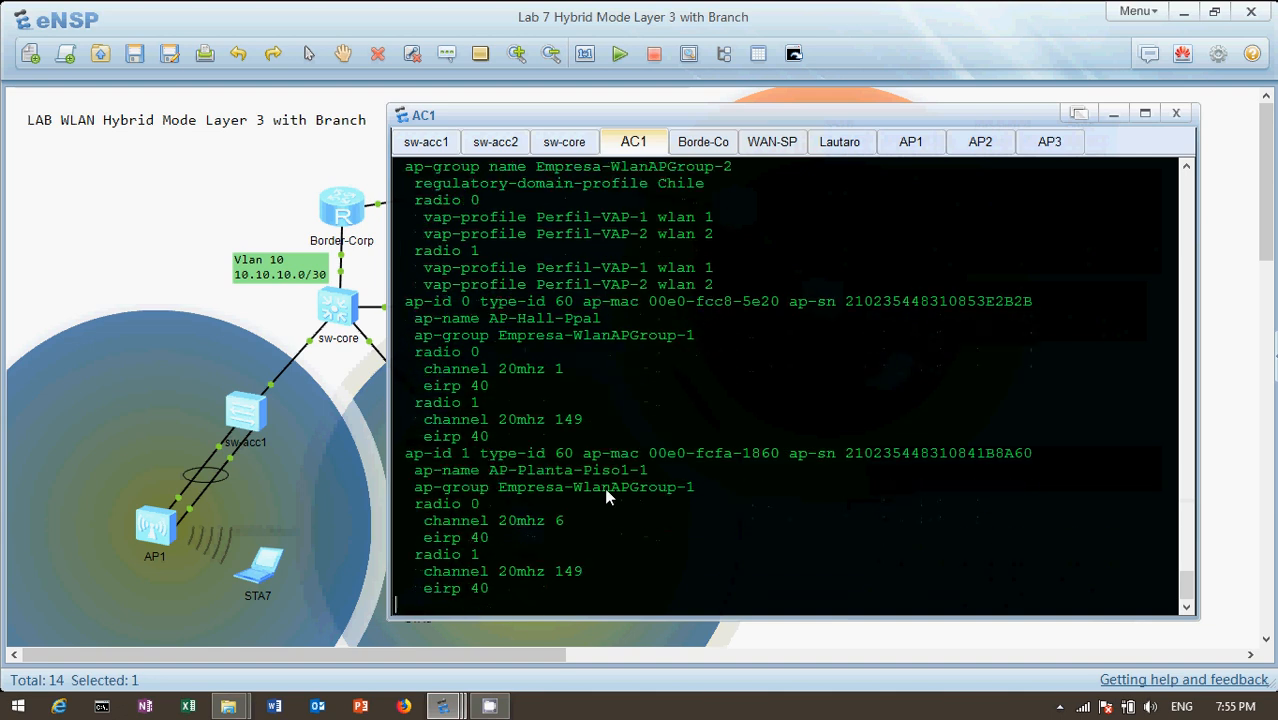
click(145, 214)
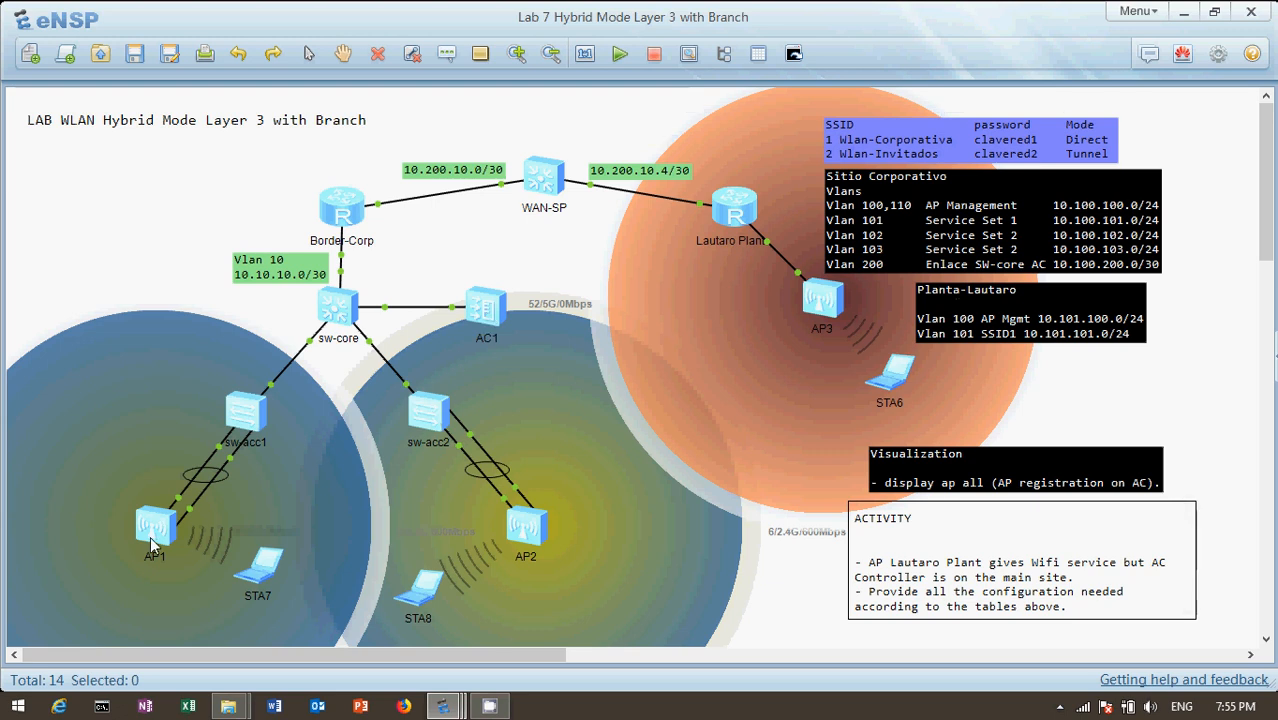
double_click(486, 306)
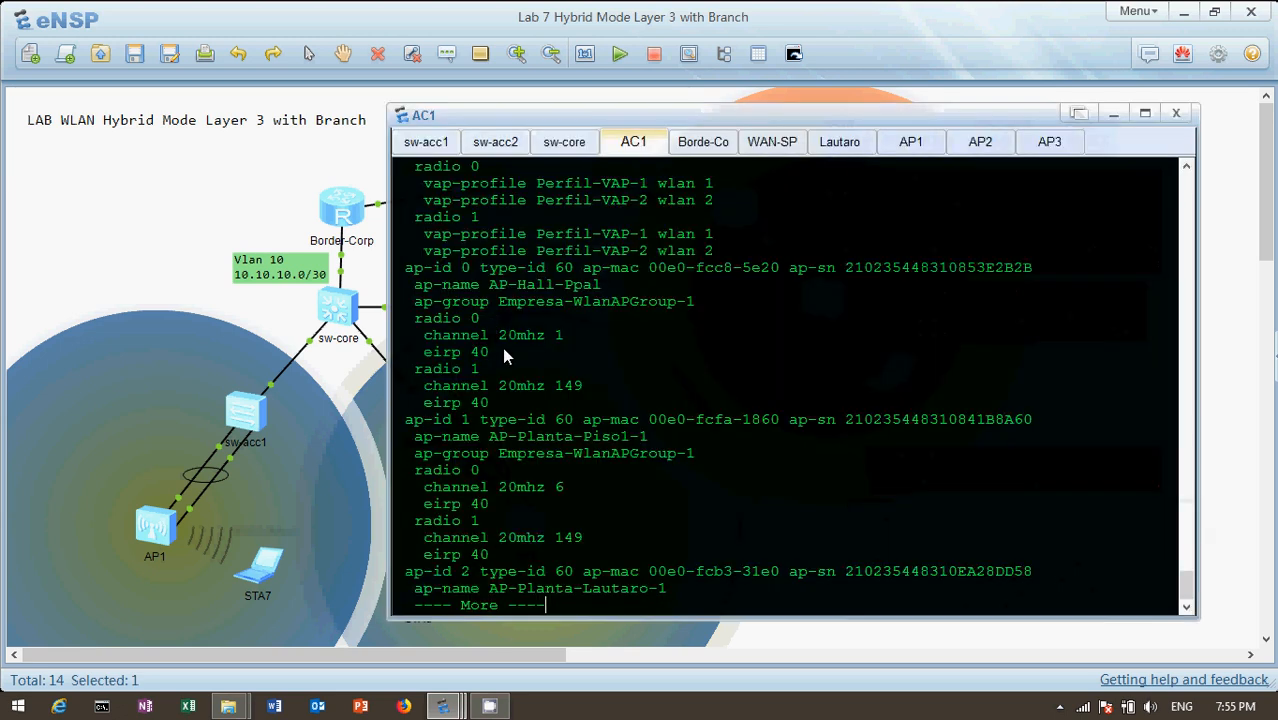
drag(649, 420, 761, 421)
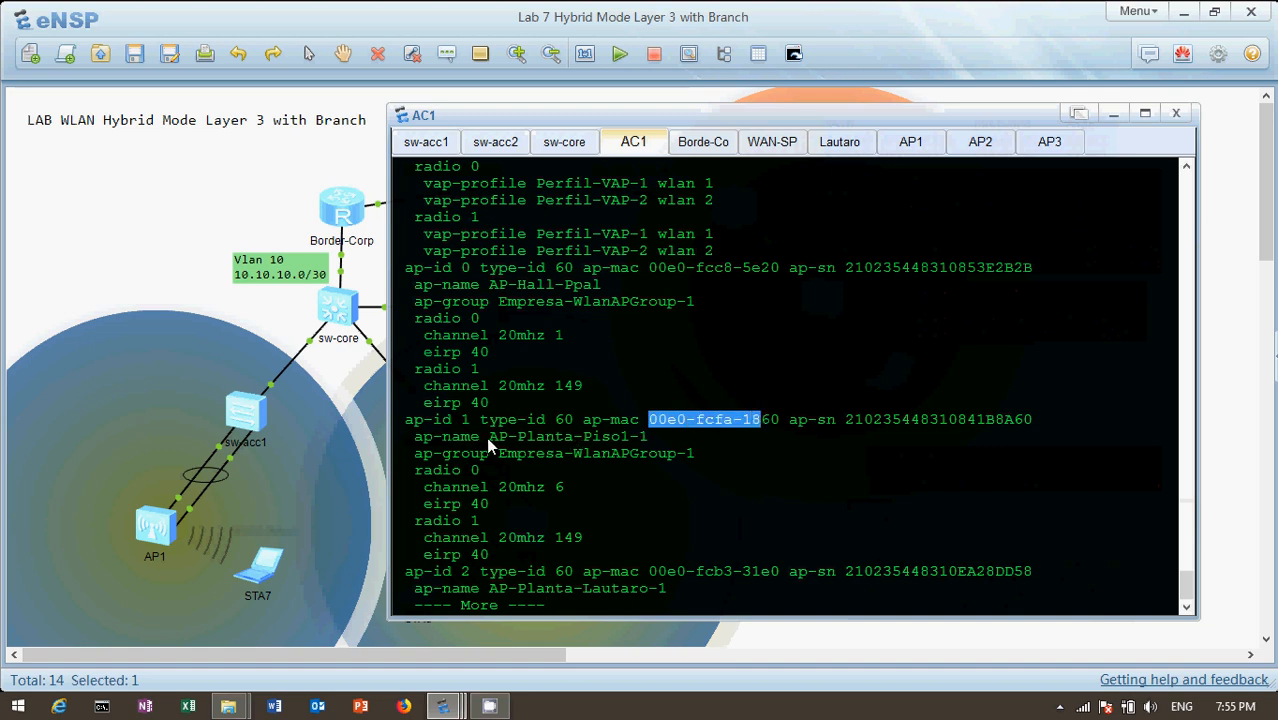
drag(487, 437, 648, 438)
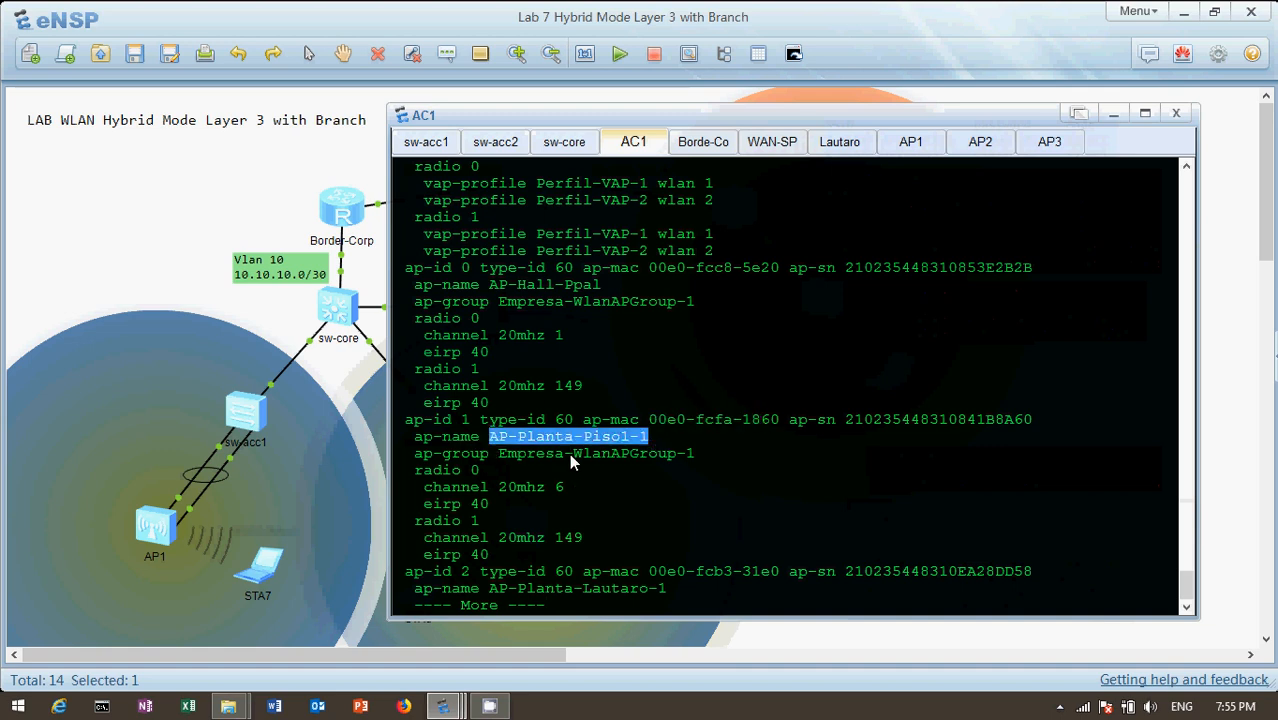
drag(569, 453, 694, 456)
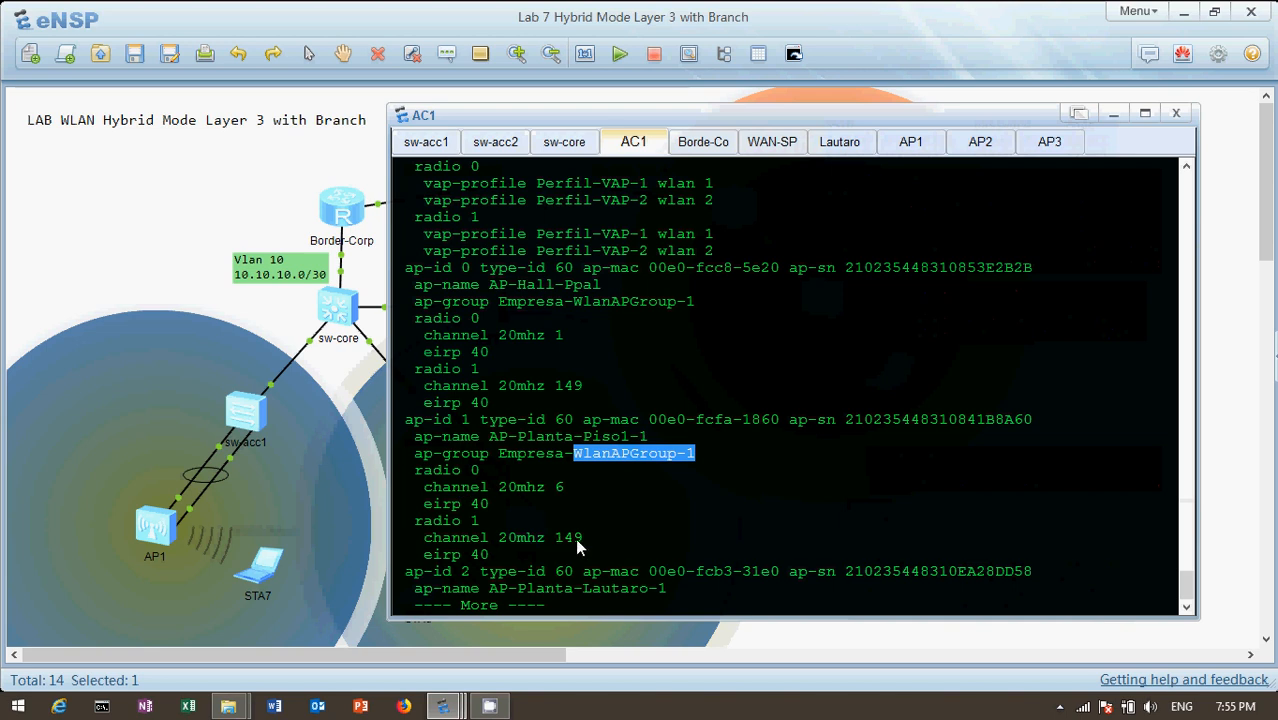
Continue to the AP-Planta-Lautaro-1 entry, check it against the topology, and highlight its name and AP group
click(320, 468)
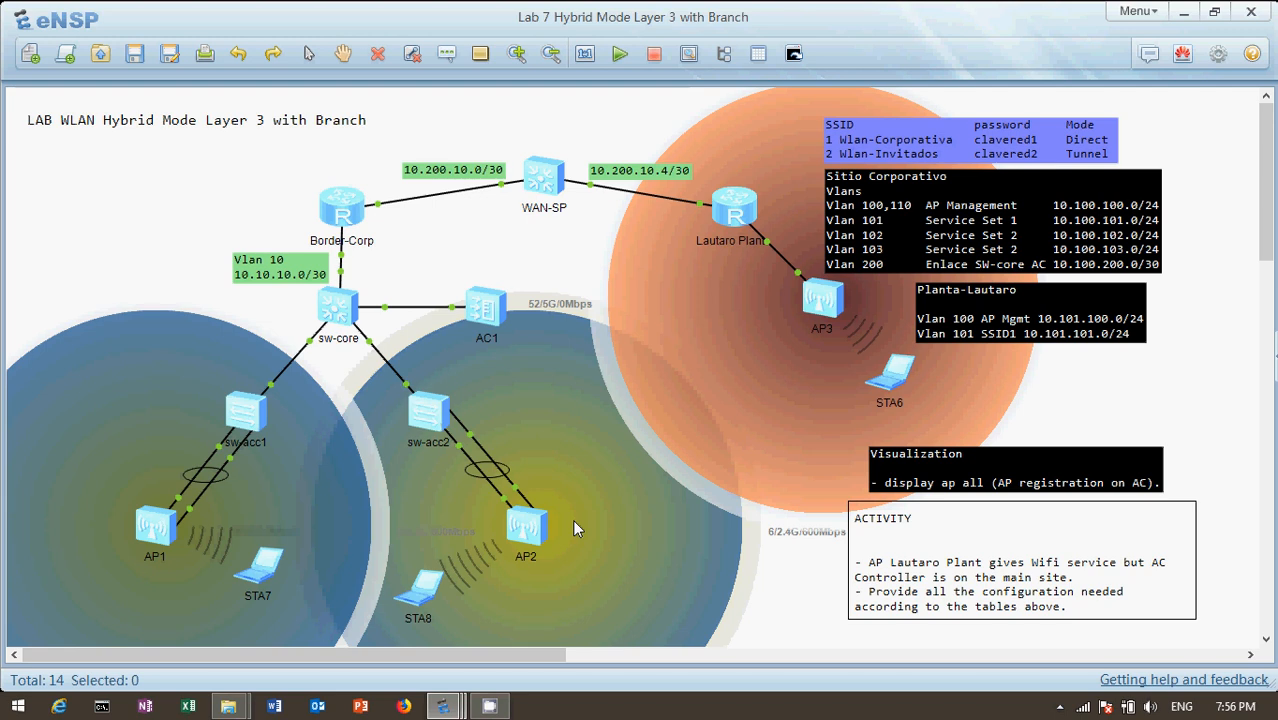
double_click(478, 316)
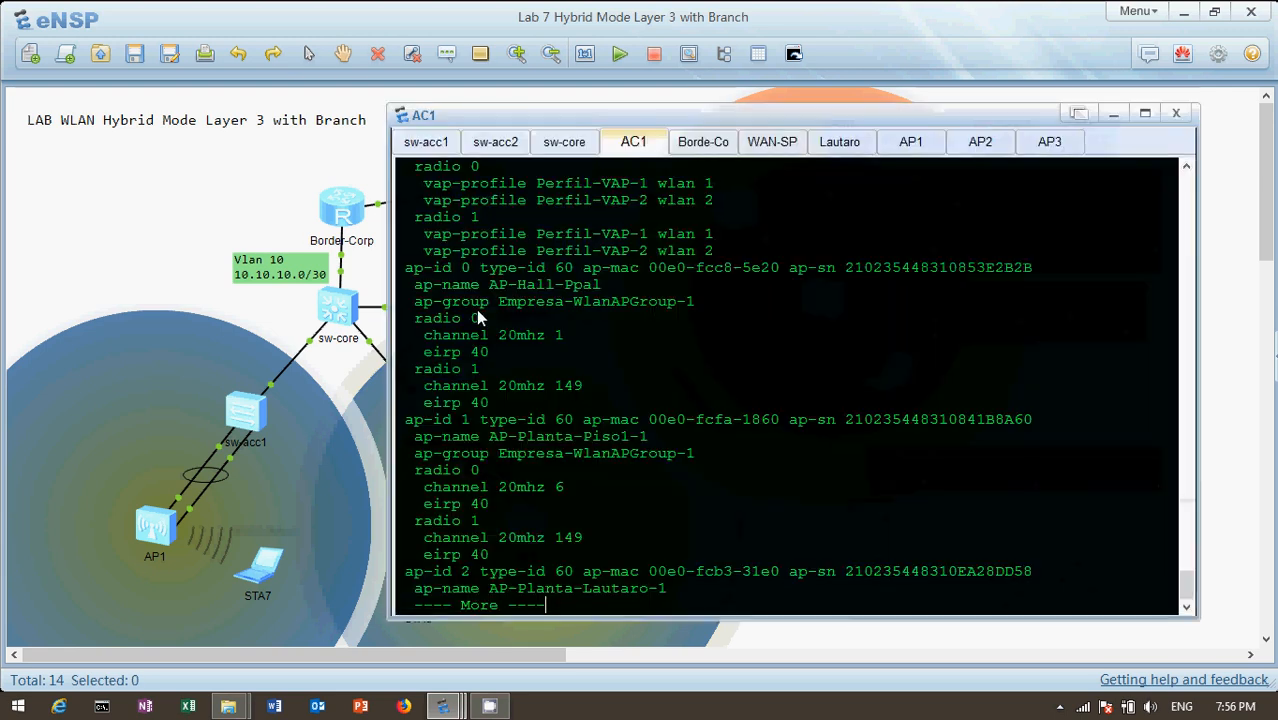
key(Return)
key(Return)
key(Return)
key(Return)
key(Return)
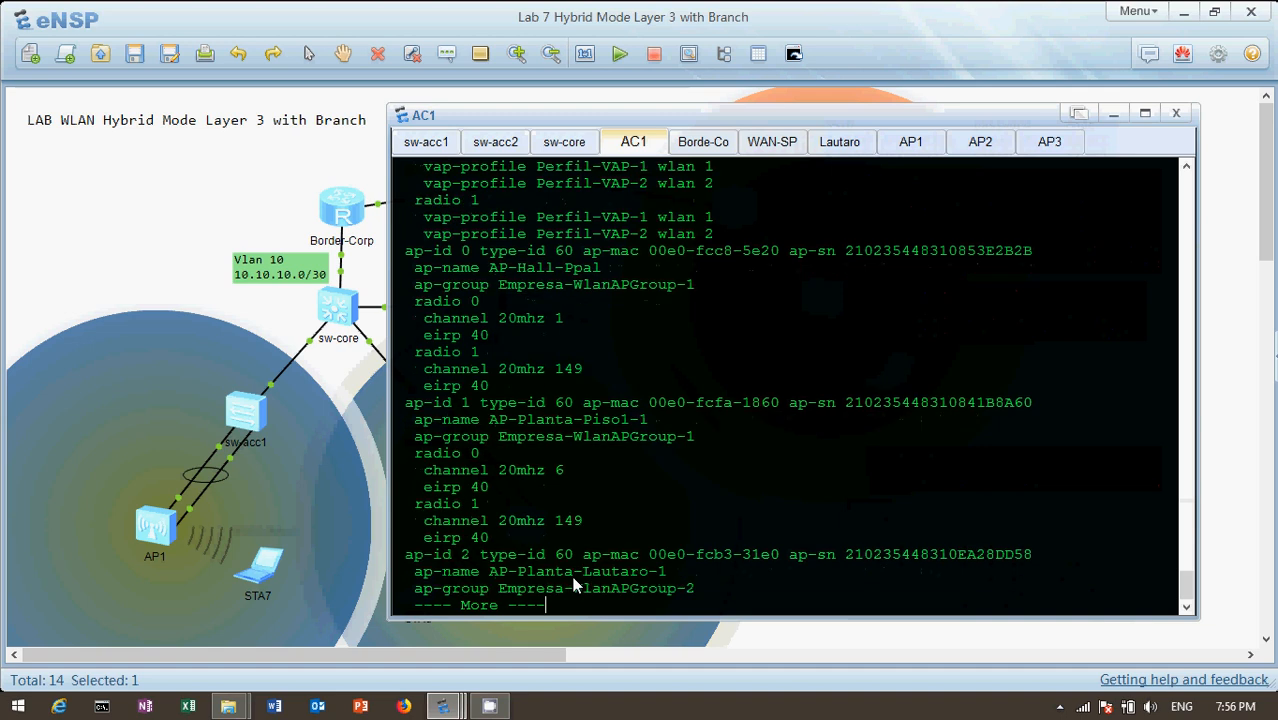
click(76, 224)
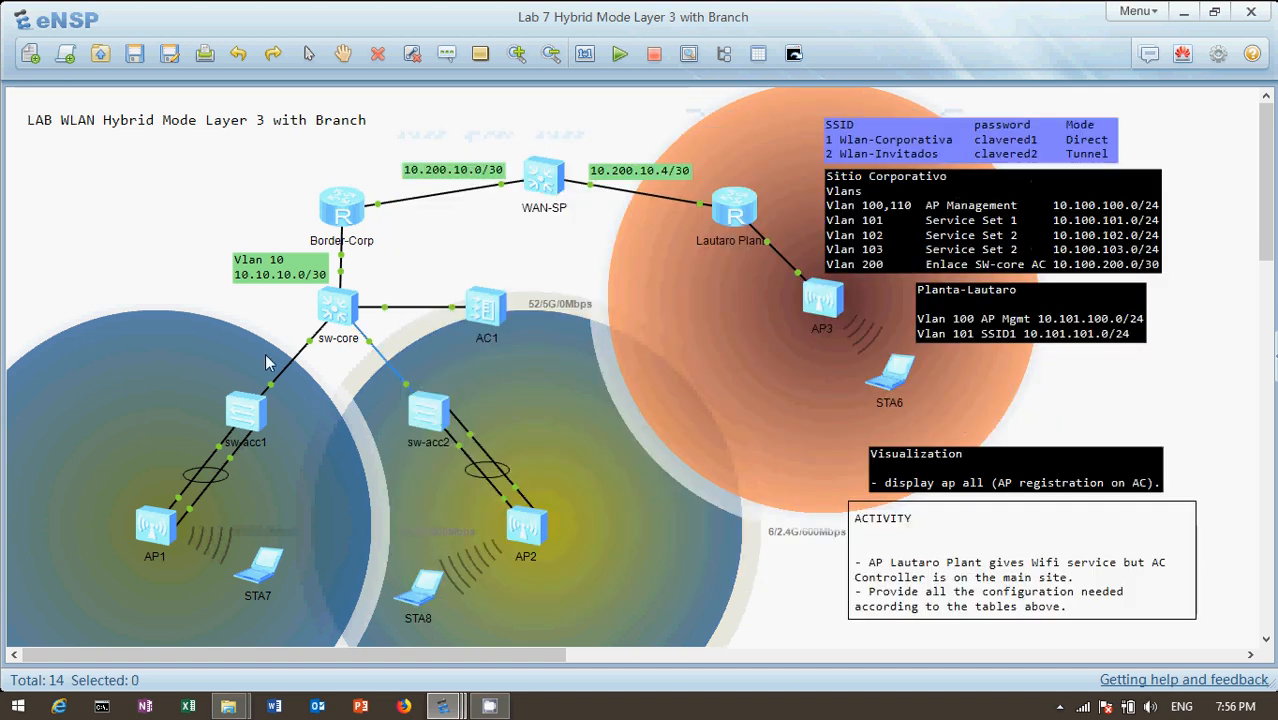
double_click(490, 310)
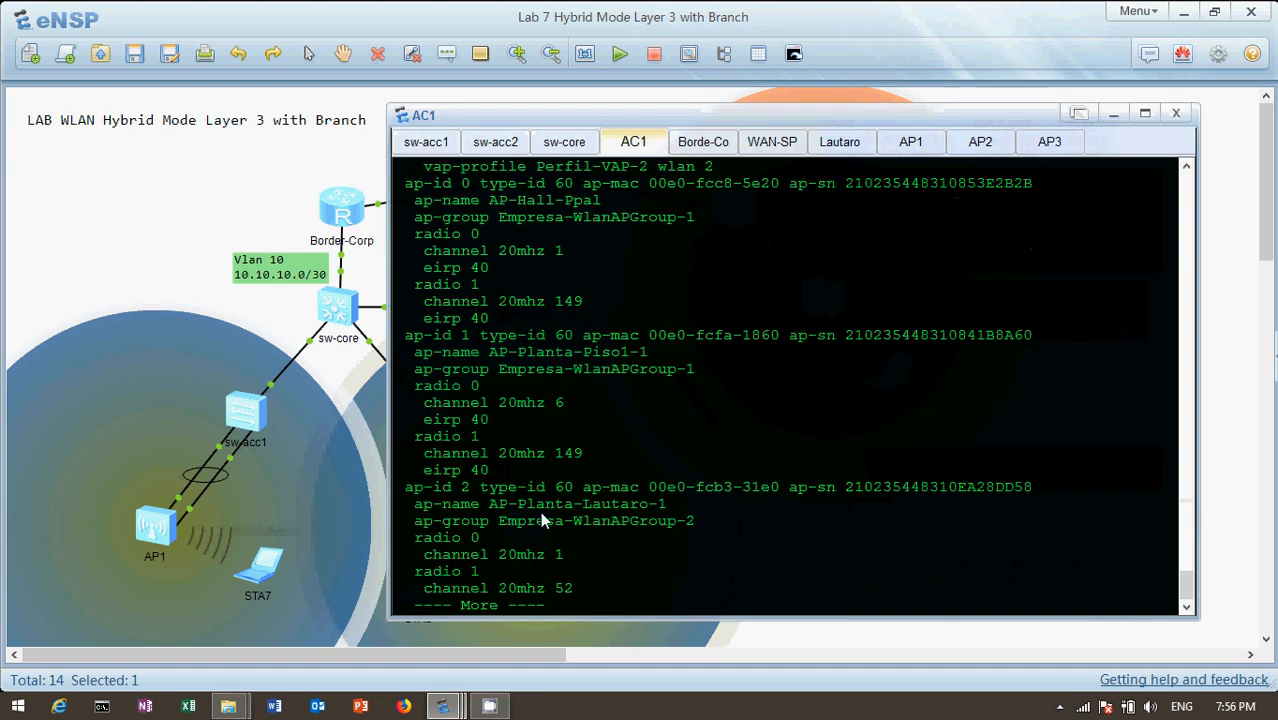
drag(488, 502, 676, 507)
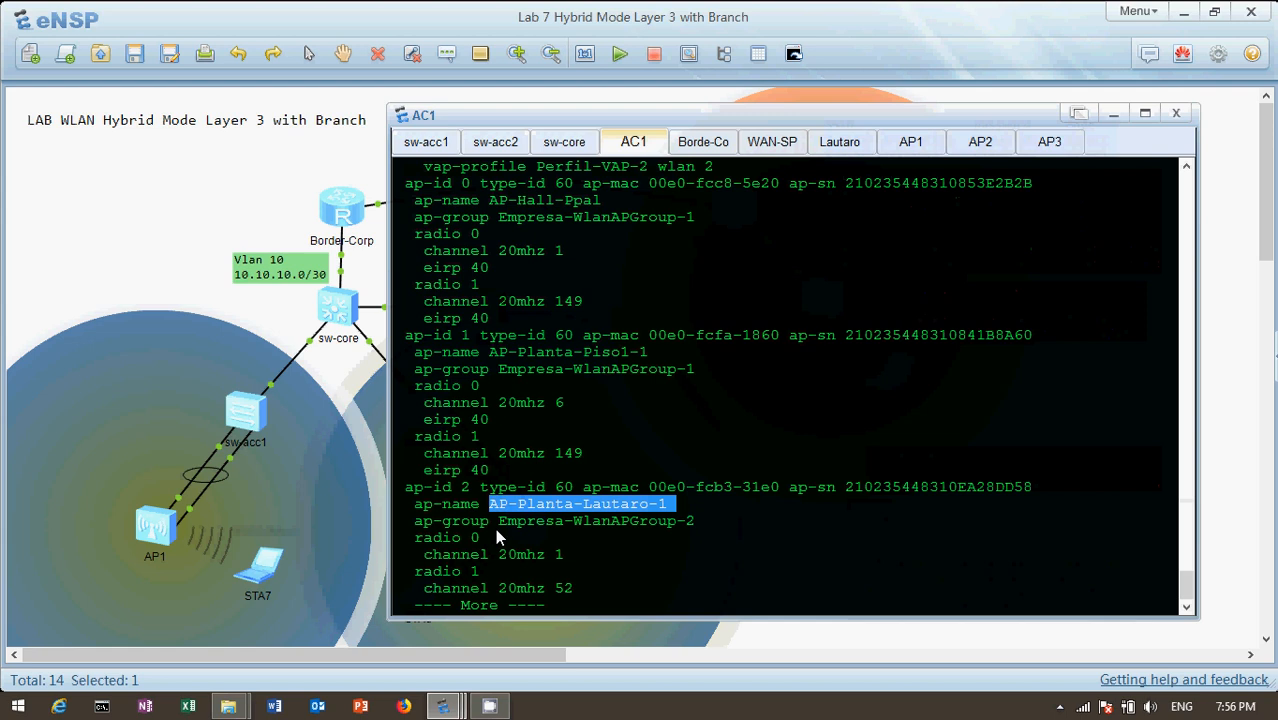
drag(505, 522, 716, 522)
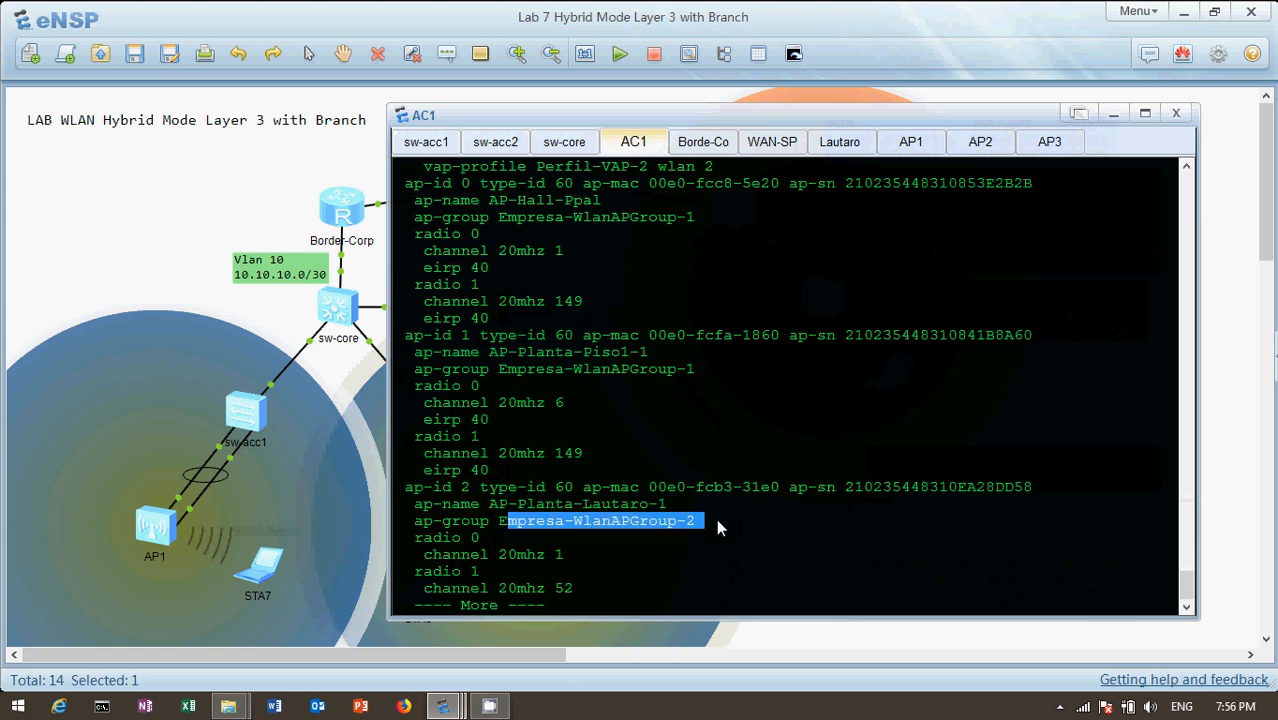
Page through the rest of AC1's configuration until the WLAN view prompt returns
key(Return)
key(Return)
key(Return)
key(Return)
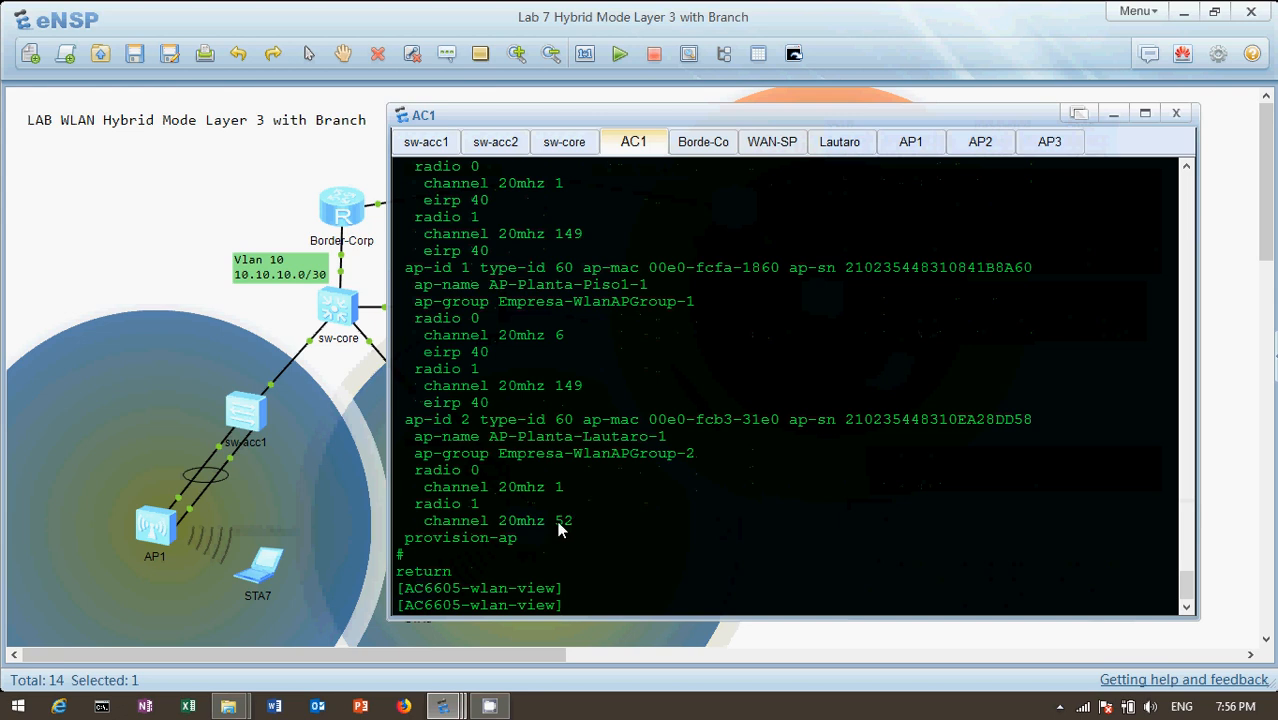
key(Return)
key(Return)
key(Return)
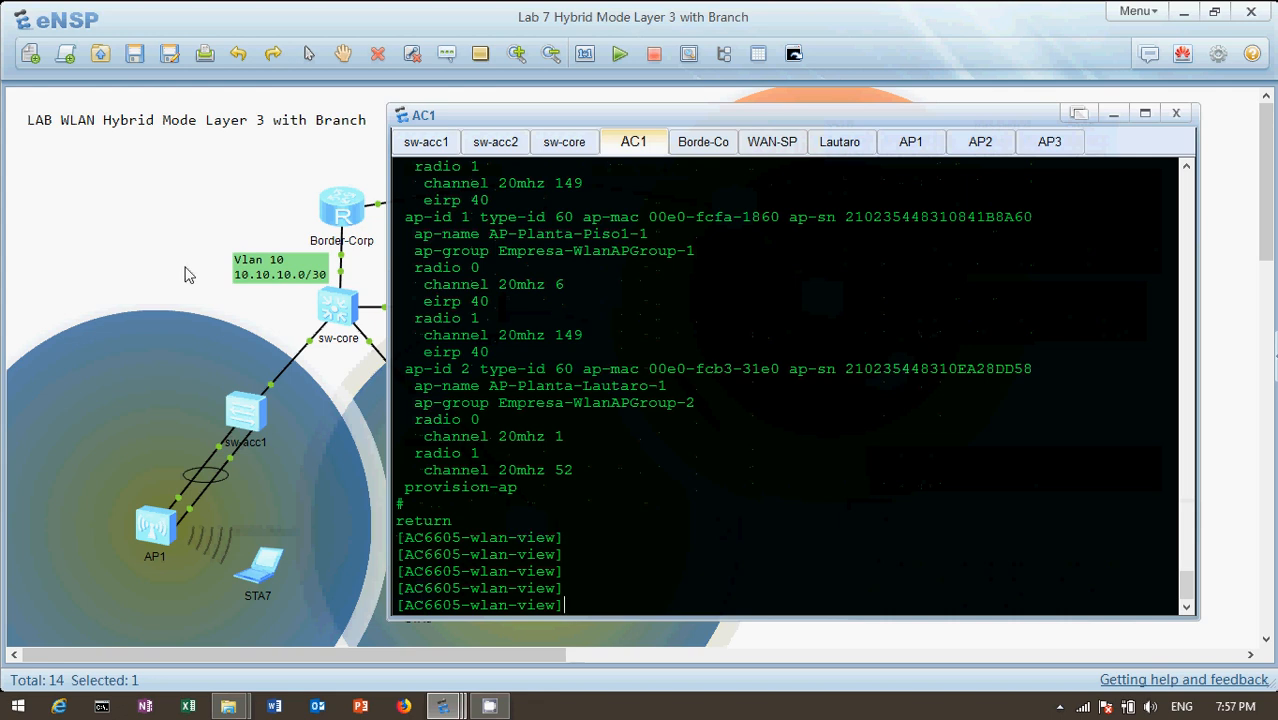
Open the Lautaro Plant router's console from the topology and display its current configuration
click(138, 190)
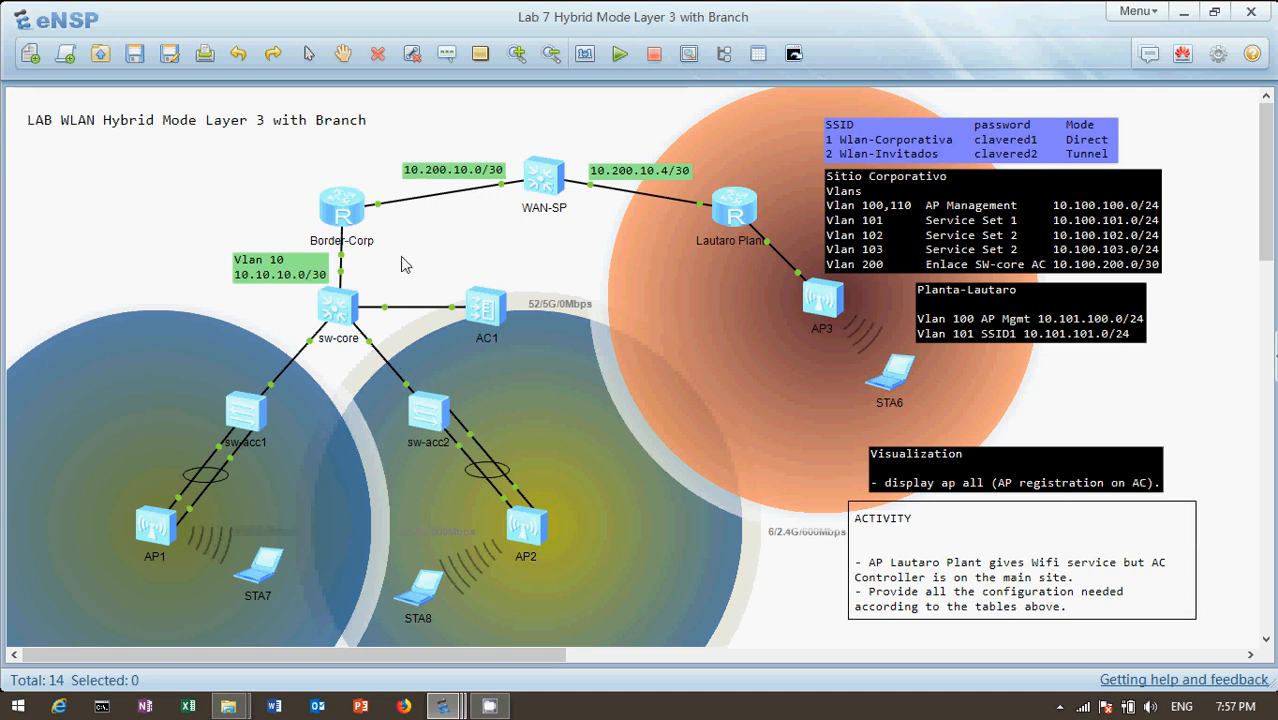
double_click(741, 215)
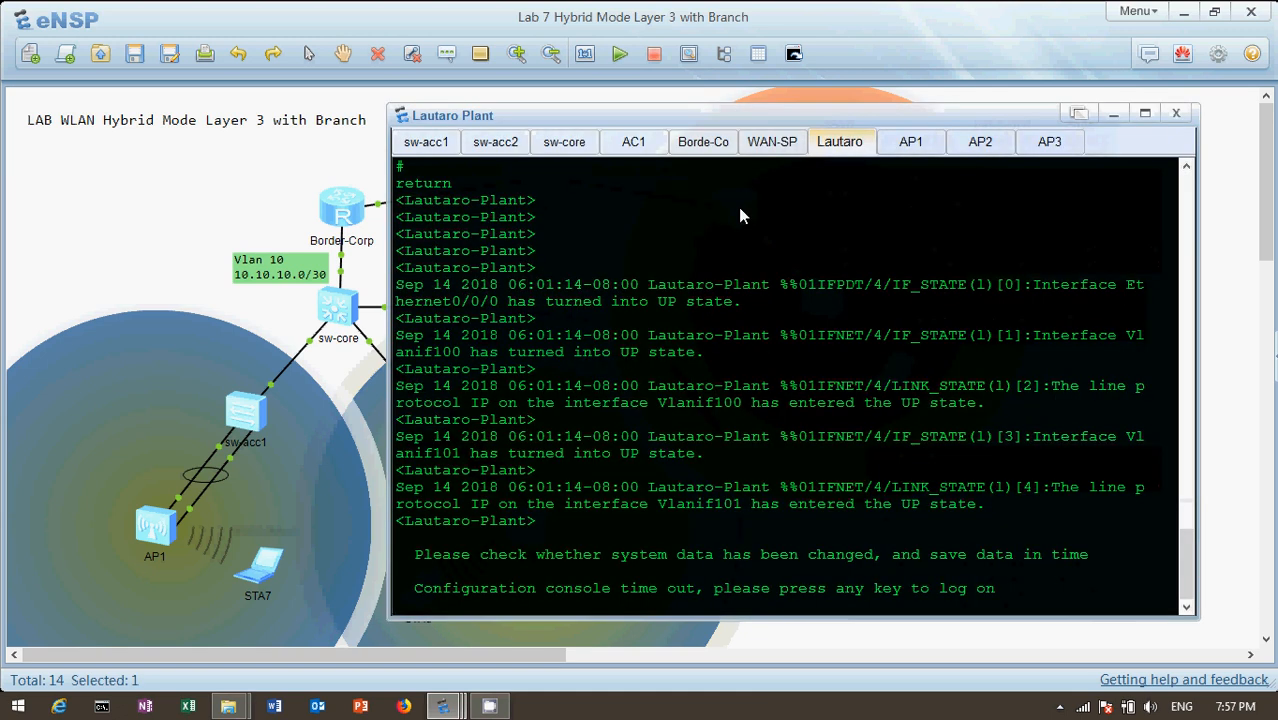
key(Return)
text(dis cu)
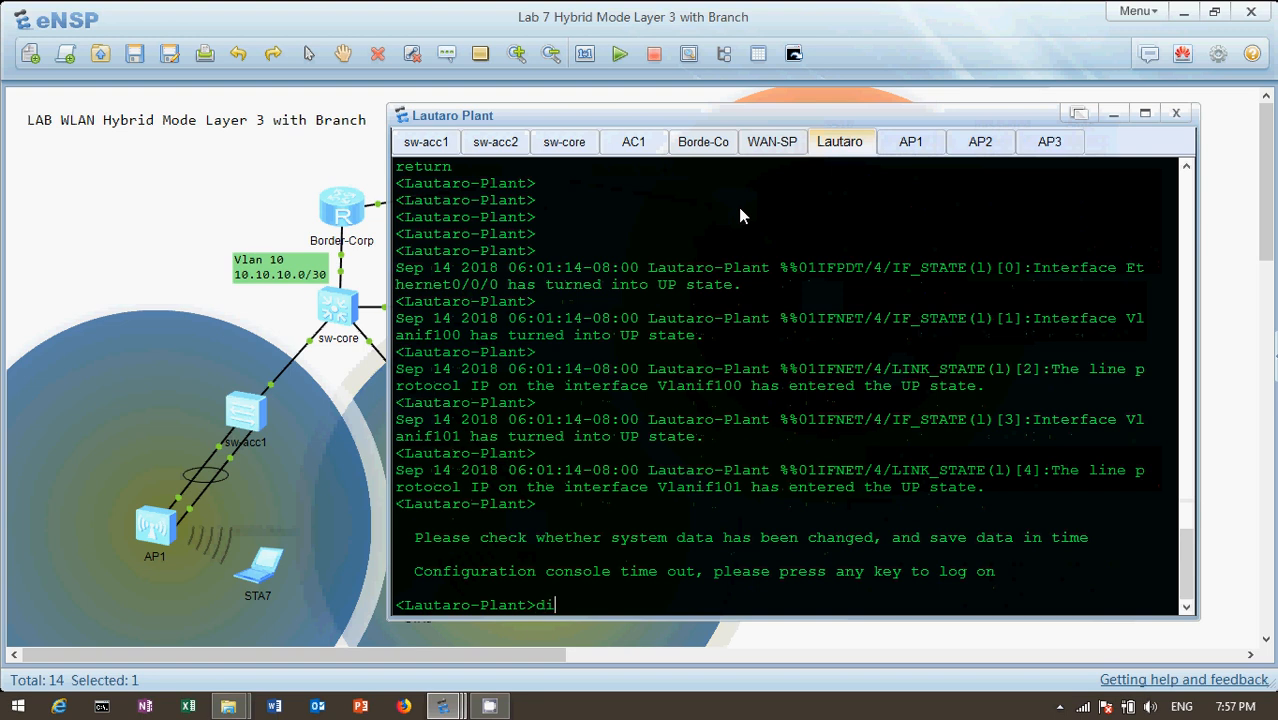
key(Tab)
key(Return)
Continue through Lautaro-Plant's configuration to examine the Vlanif100, Vlanif101 and Ethernet0/0/0 interface settings
key(Return)
key(Return)
key(Return)
key(Return)
key(Return)
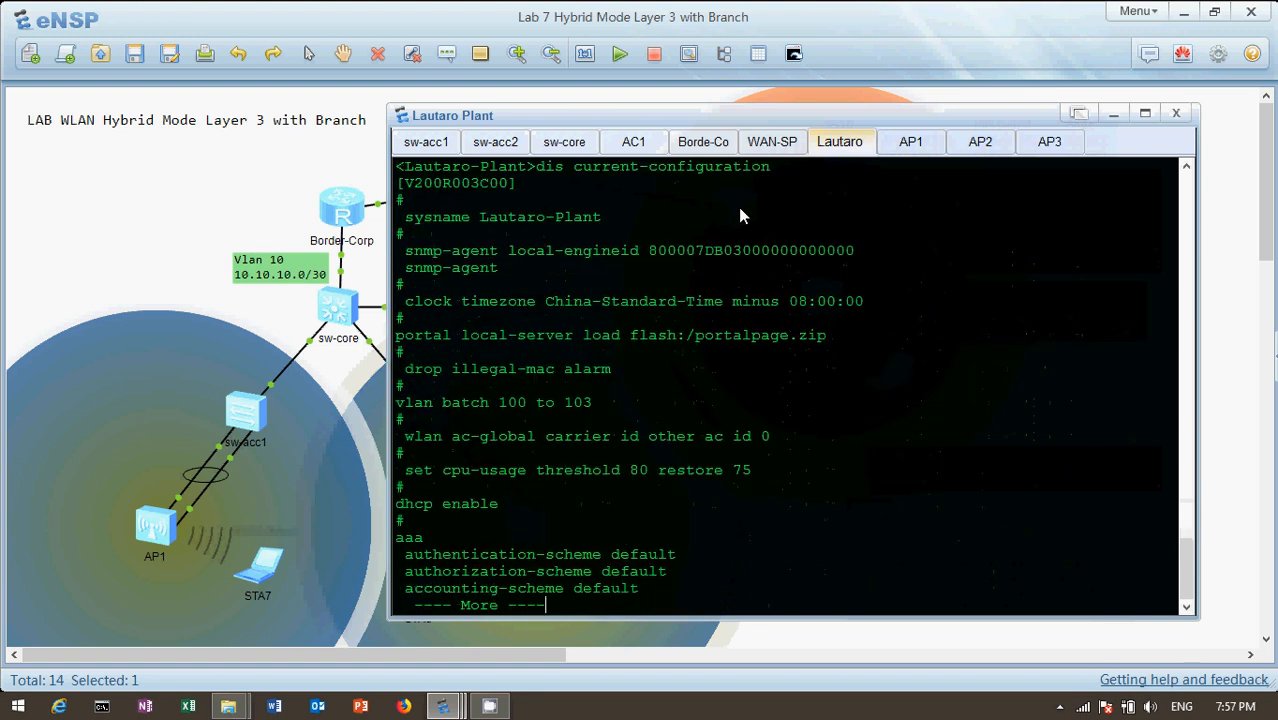
key(Return)
key(Return)
key(Return)
key(Return)
key(Return)
key(Return)
key(Return)
key(Return)
key(Return)
key(Return)
key(Return)
key(Return)
key(Return)
key(Return)
key(Return)
key(Return)
key(Return)
key(Return)
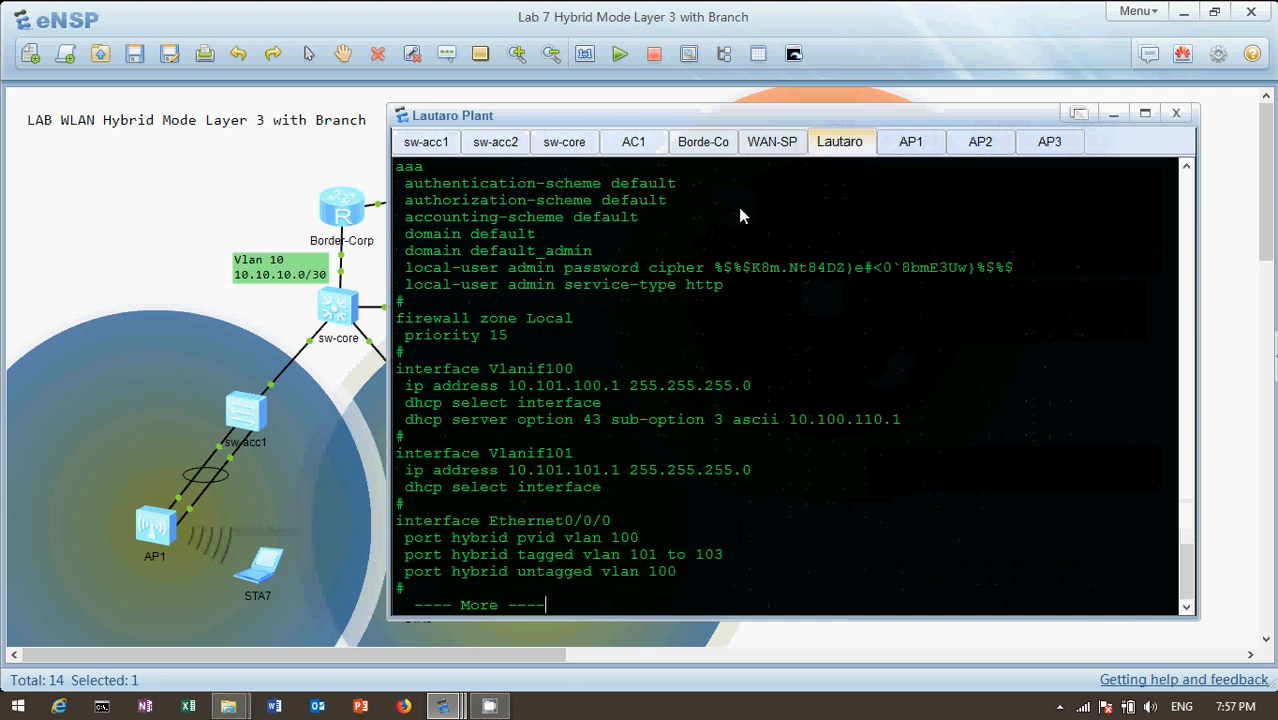
key(Return)
key(Return)
key(Return)
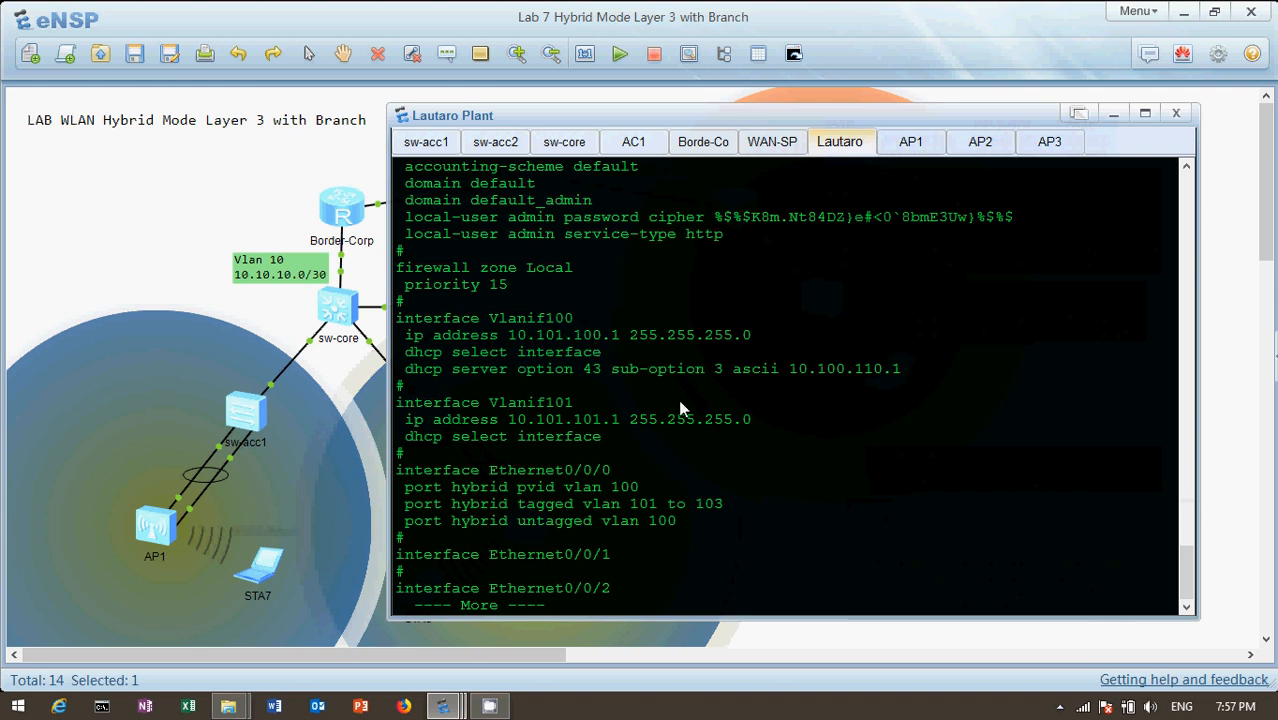
Examine Vlanif100's DHCP option 43 line on Lautaro Plant, highlight it, and check it against the topology
drag(163, 230, 726, 322)
click(726, 325)
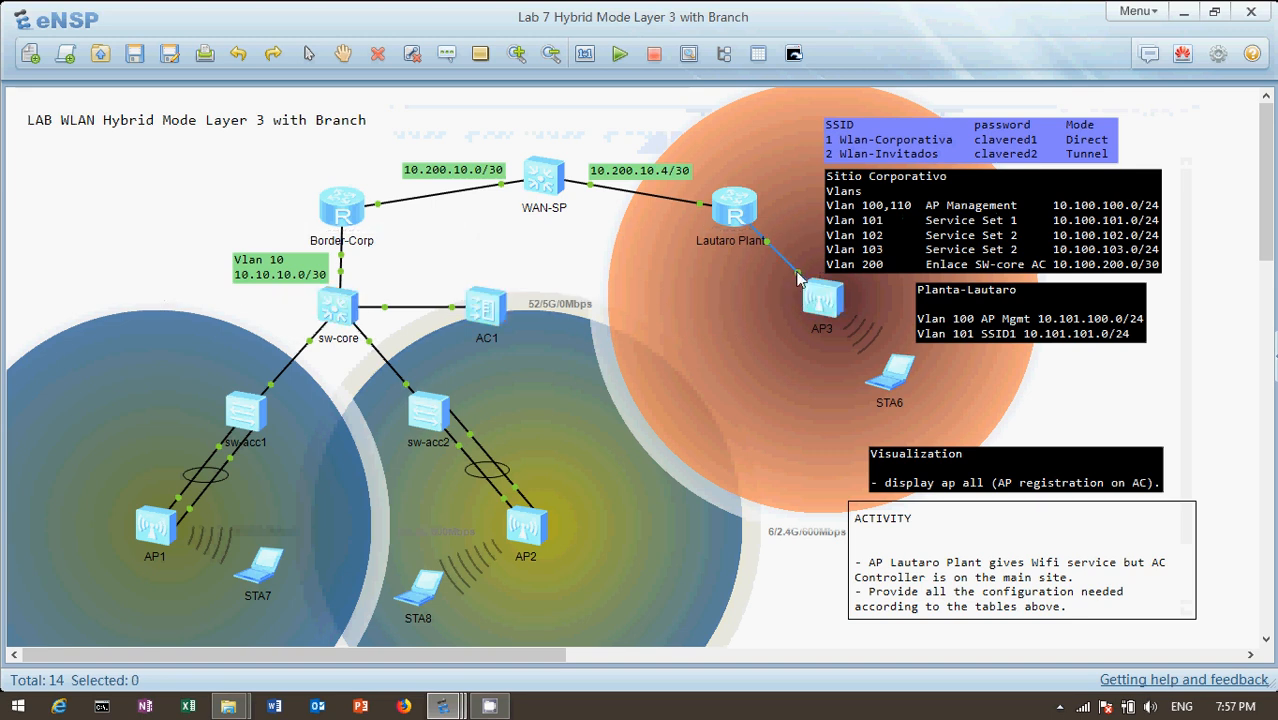
double_click(740, 215)
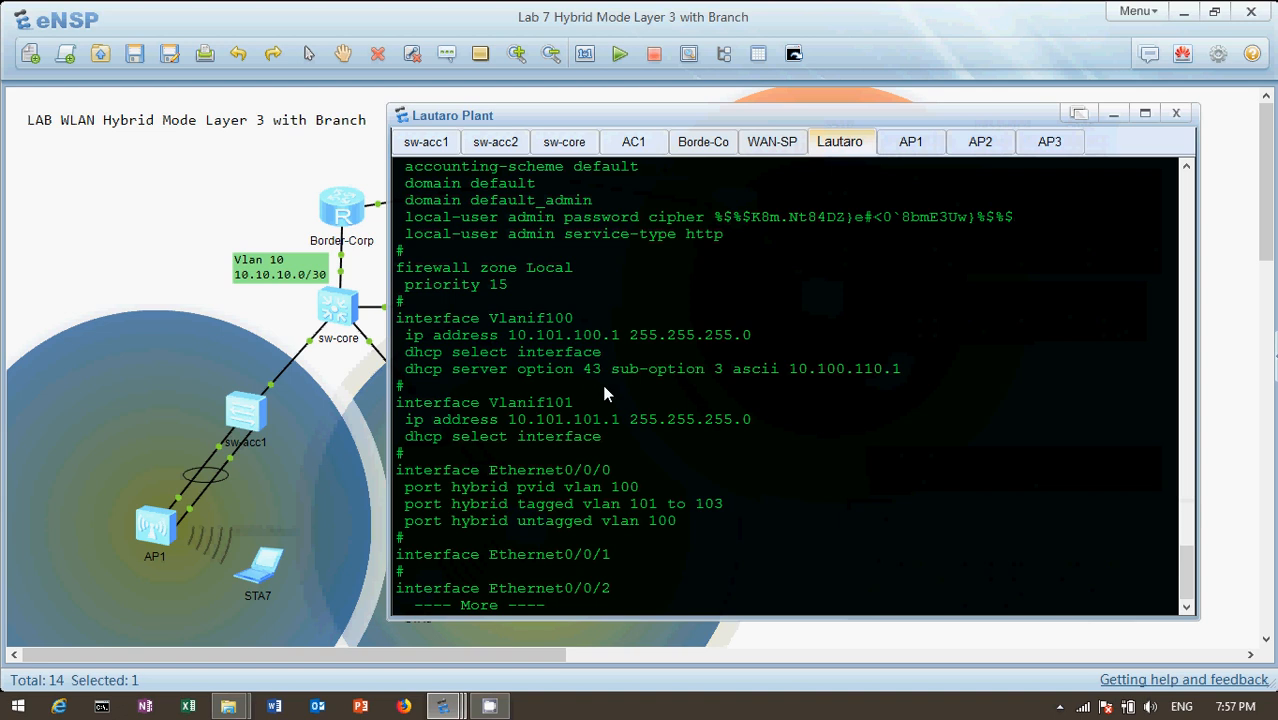
drag(582, 368, 612, 368)
click(157, 226)
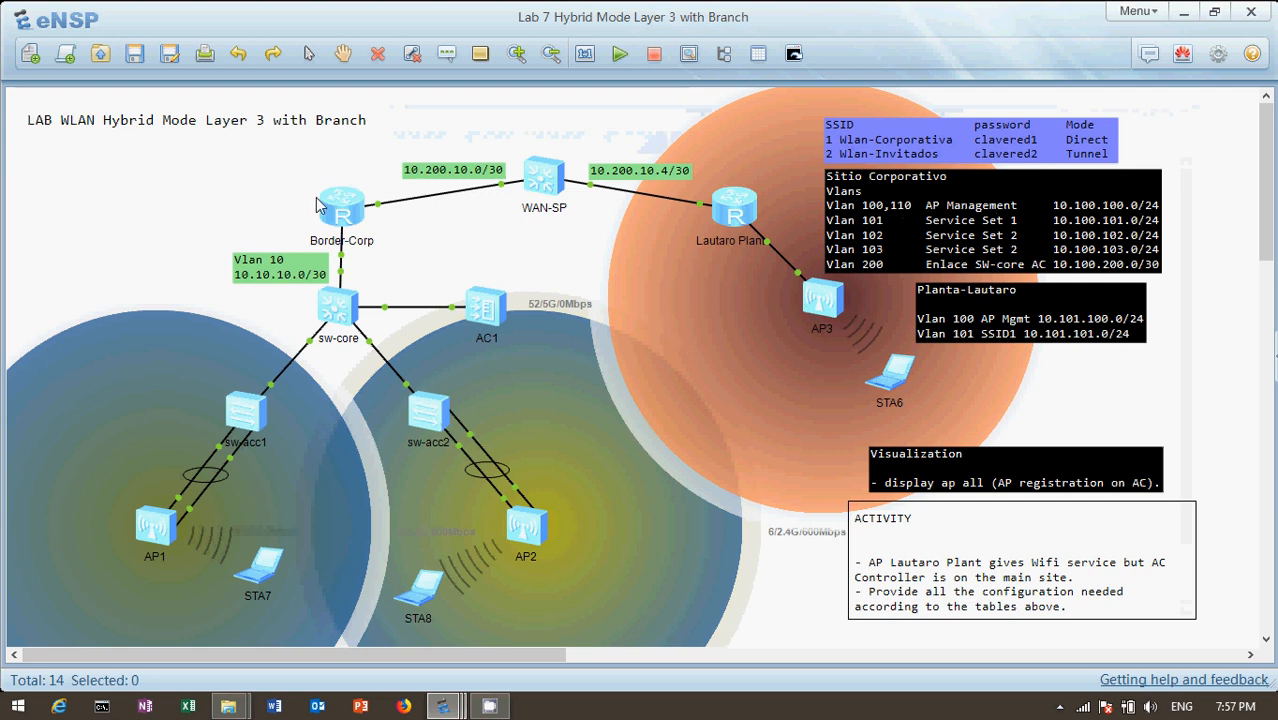
double_click(722, 214)
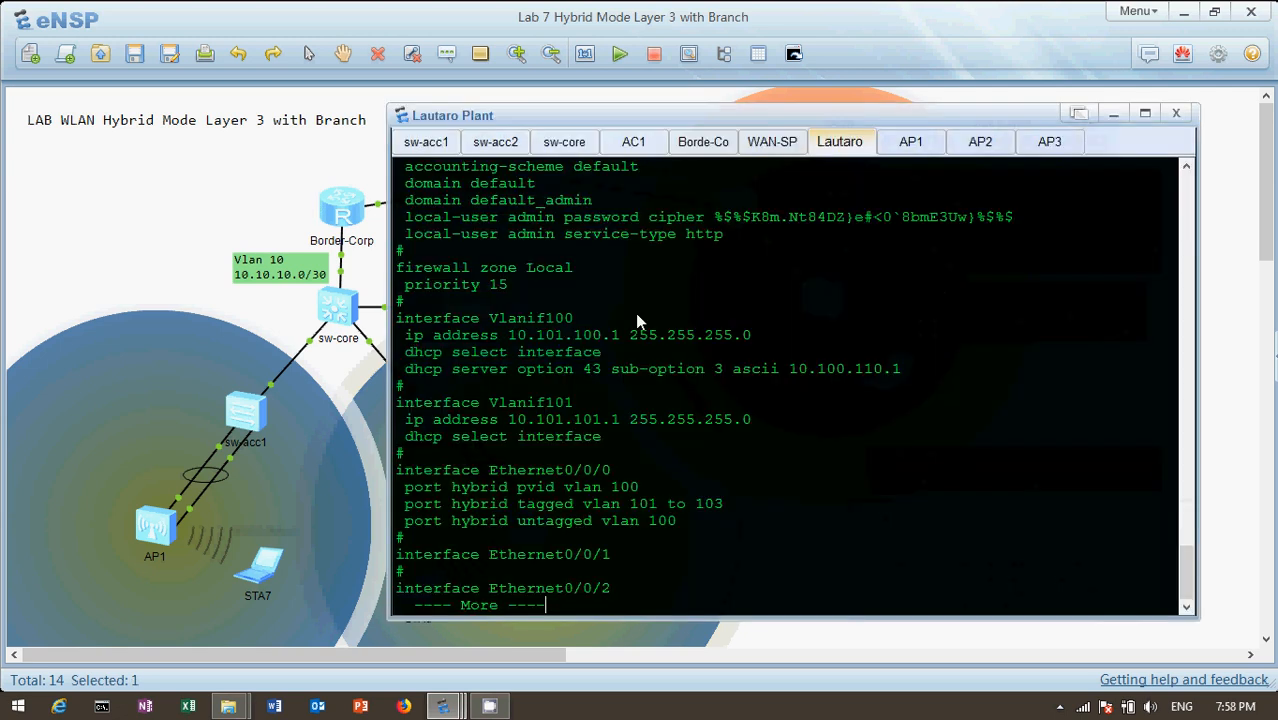
drag(403, 372, 912, 376)
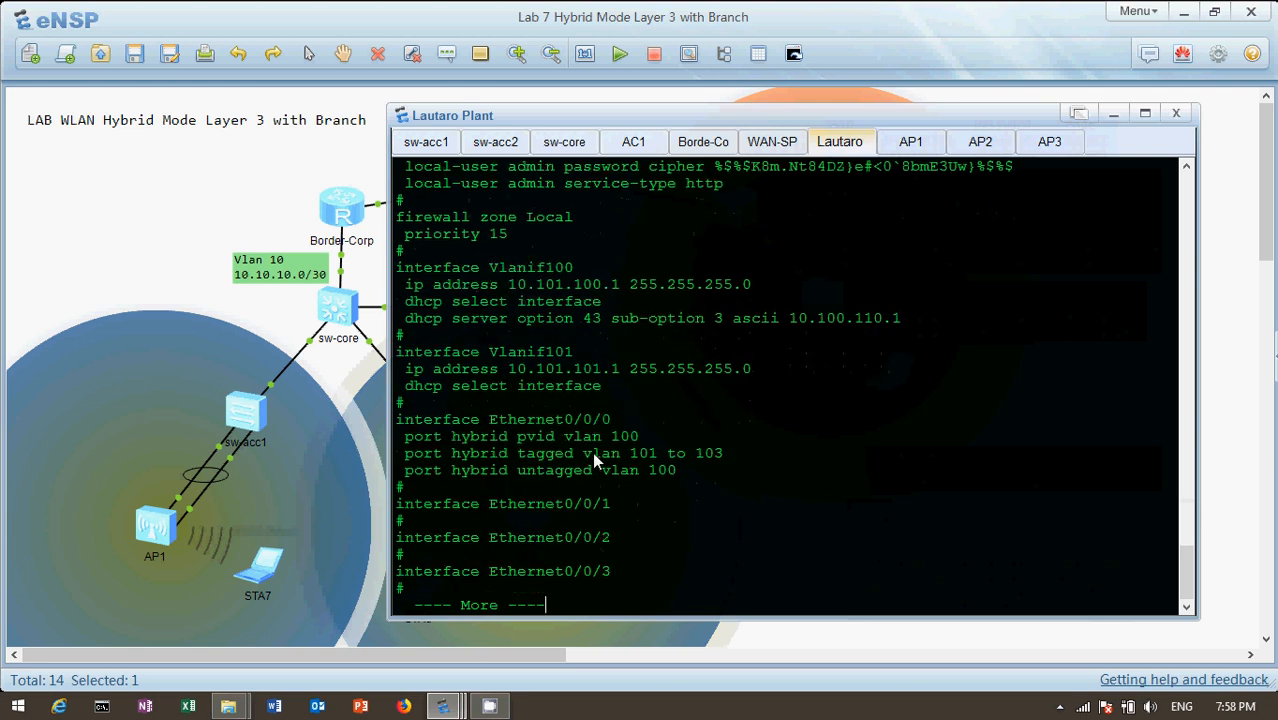
click(113, 221)
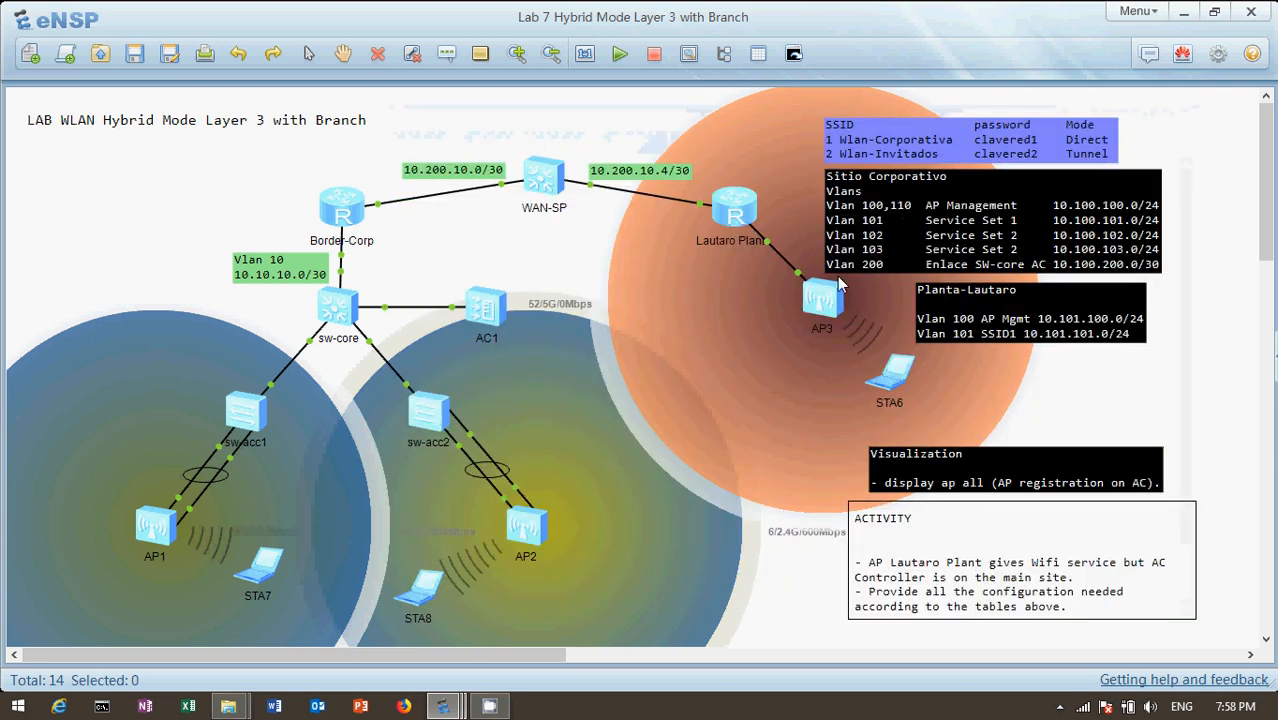
Reopen Lautaro Plant's console and page through the rest of its configuration, including GigabitEthernet0/0/1 and OSPF, until the prompt returns
double_click(738, 212)
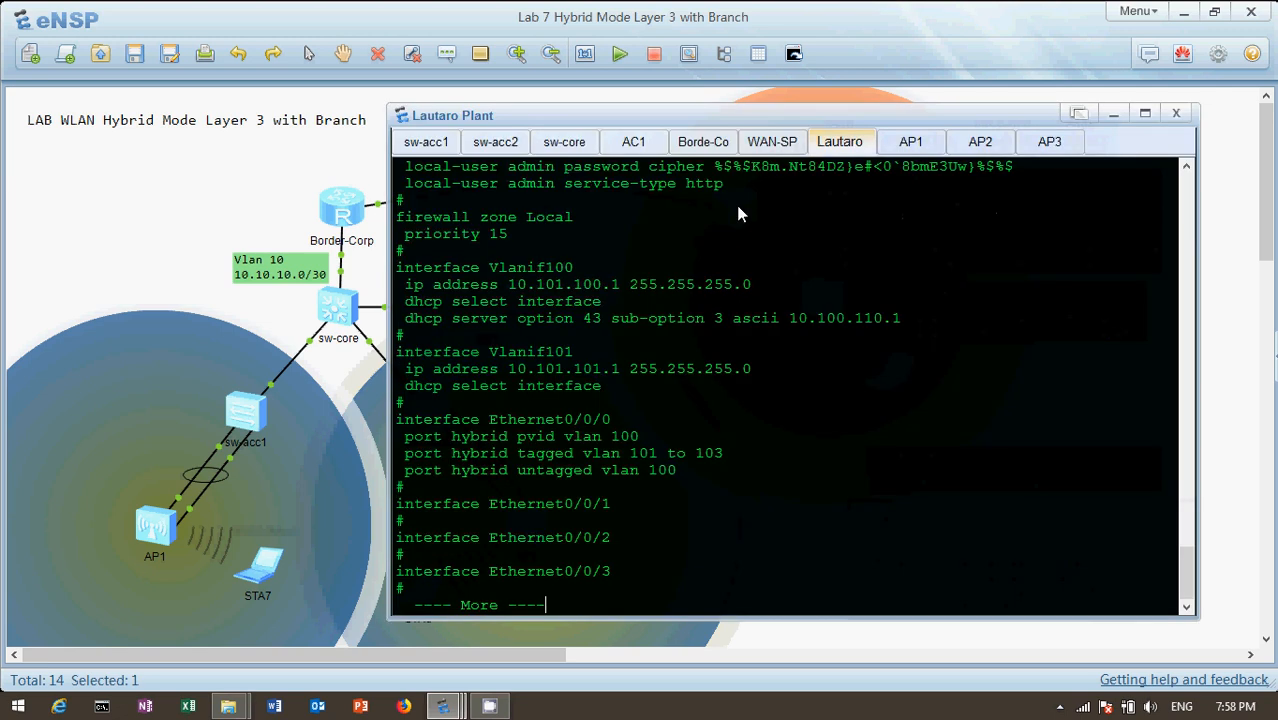
key(Return)
key(Return)
key(Return)
key(Return)
key(Return)
key(Return)
key(Return)
key(Return)
key(Return)
key(Return)
key(Return)
key(Return)
key(Return)
key(Return)
key(Return)
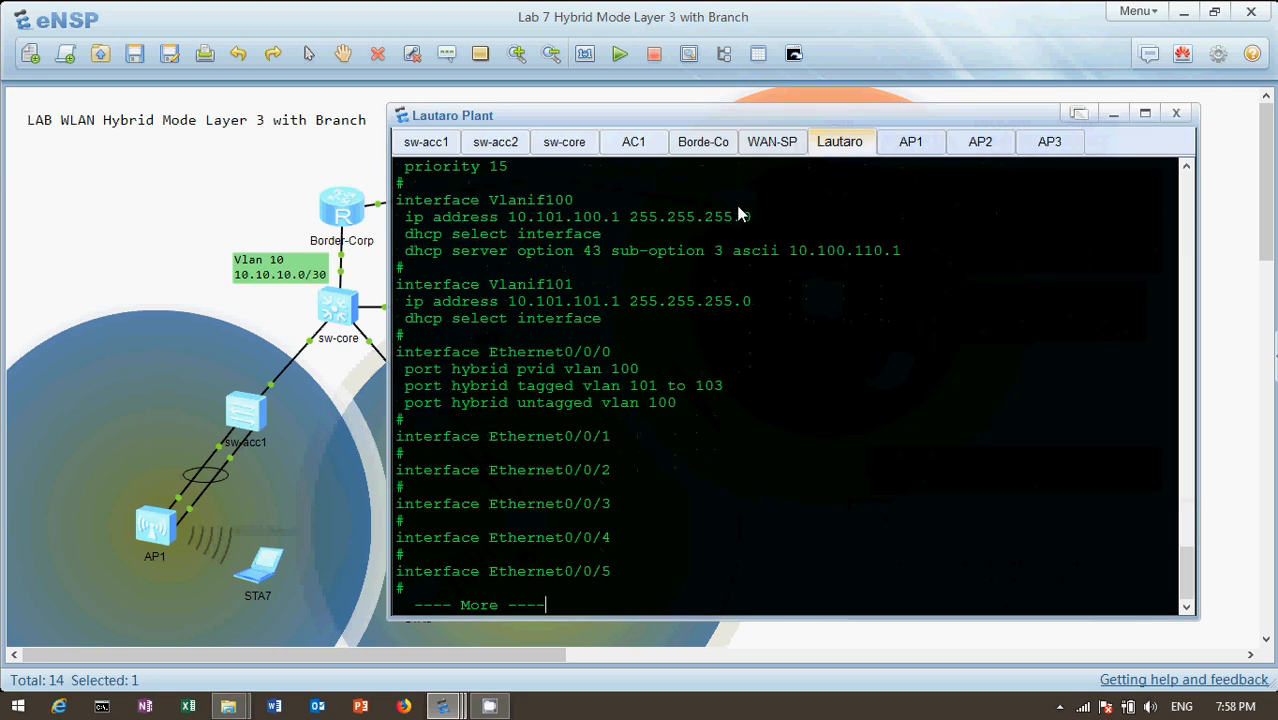
key(Return)
key(Return)
key(Return)
key(Return)
key(Return)
key(Return)
key(Return)
key(Return)
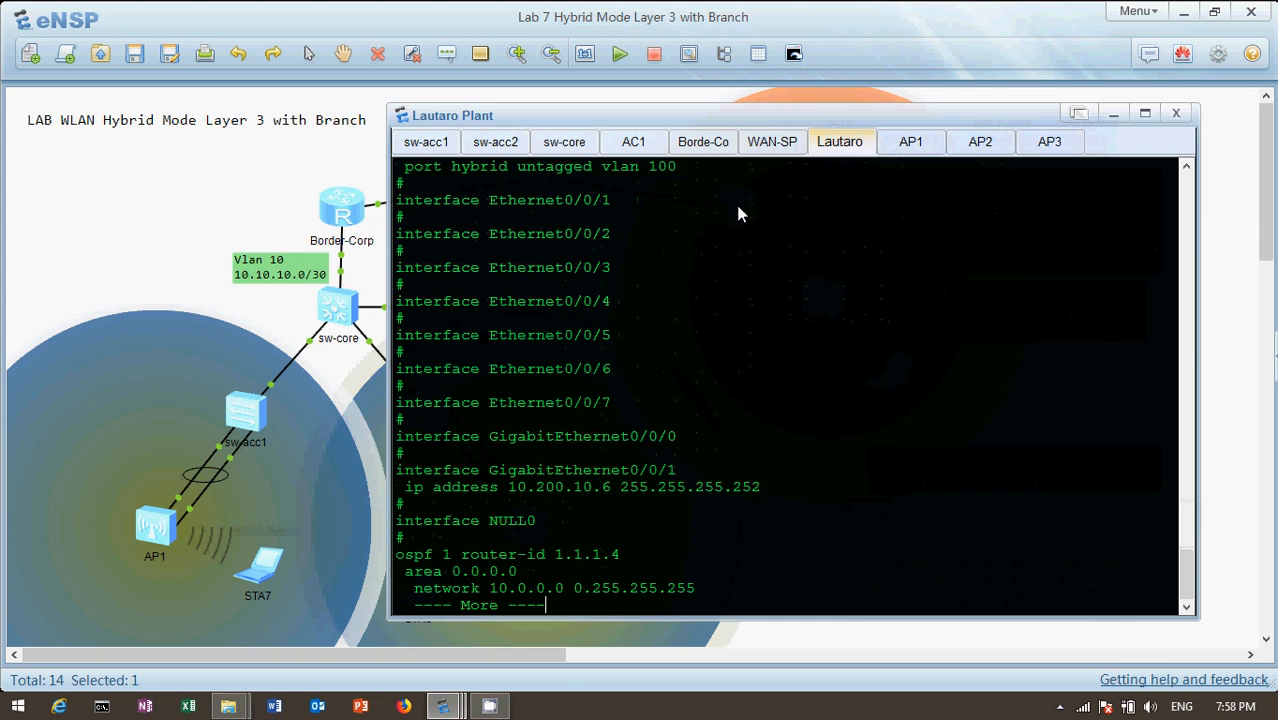
key(Return)
key(Return)
key(Return)
key(Return)
key(Return)
key(Return)
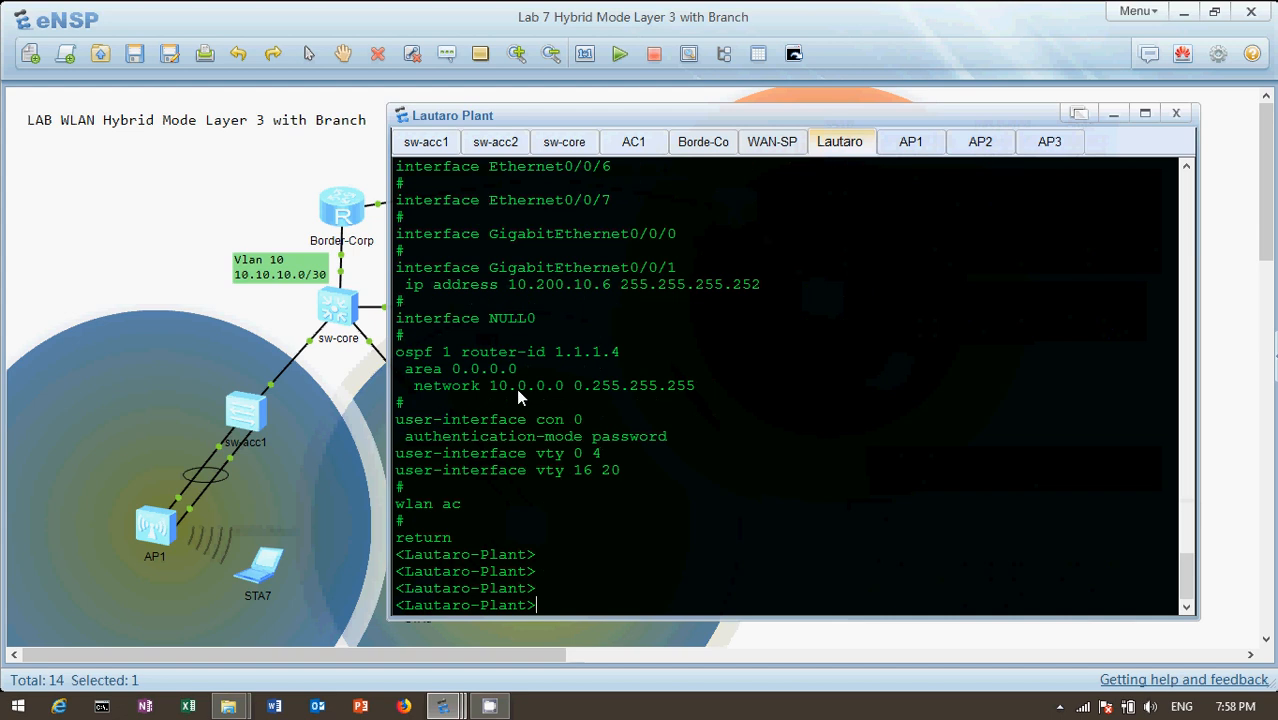
Open station STA7's VAP list from the topology and widen the SSID column to read the full network names
click(195, 218)
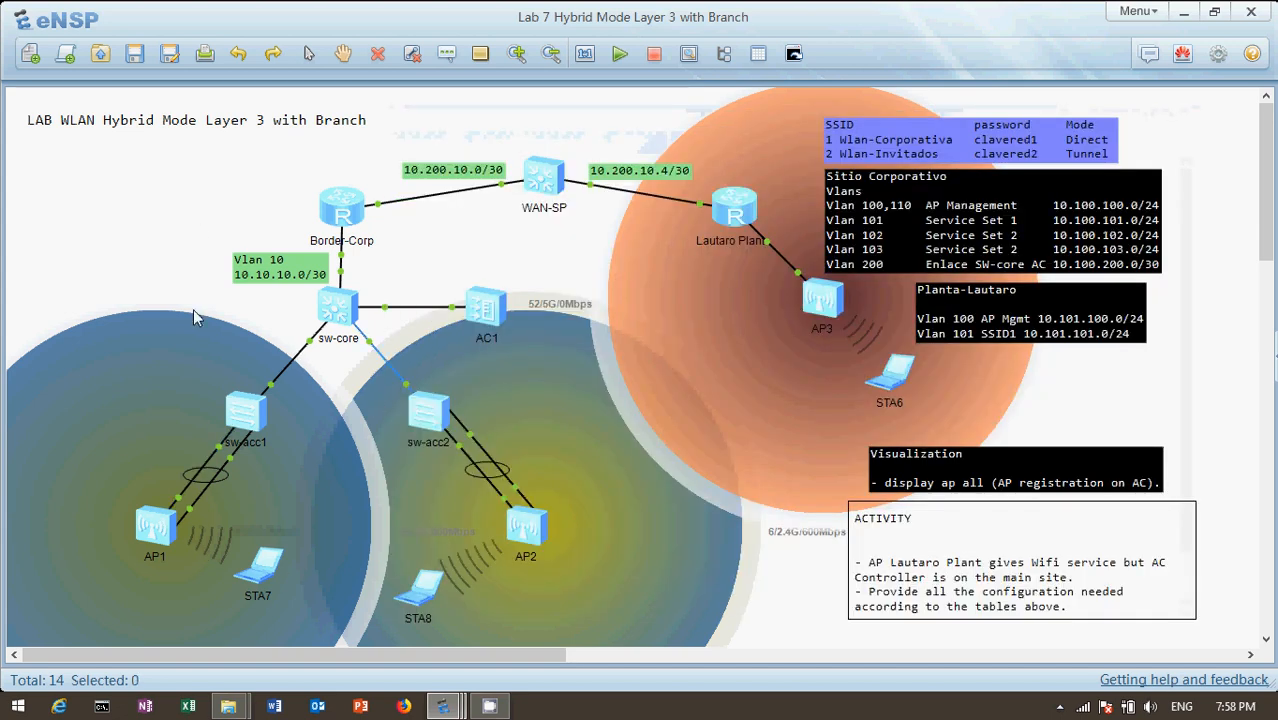
double_click(266, 571)
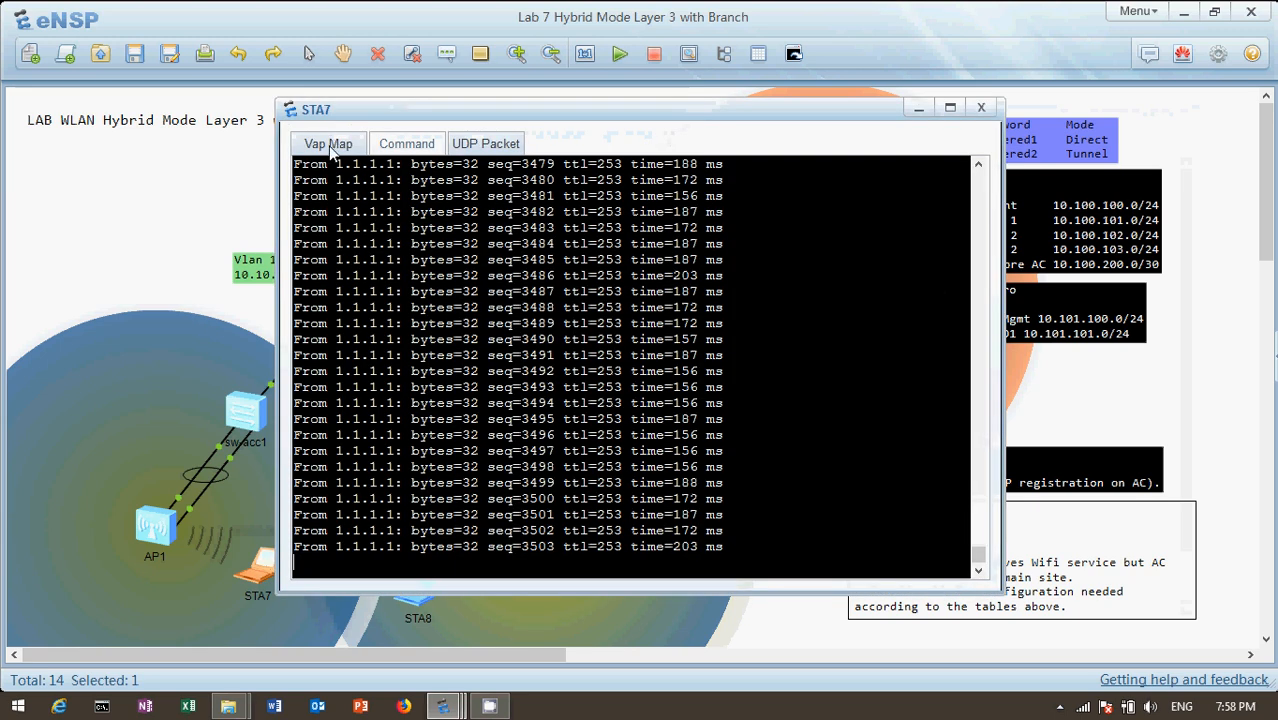
click(333, 146)
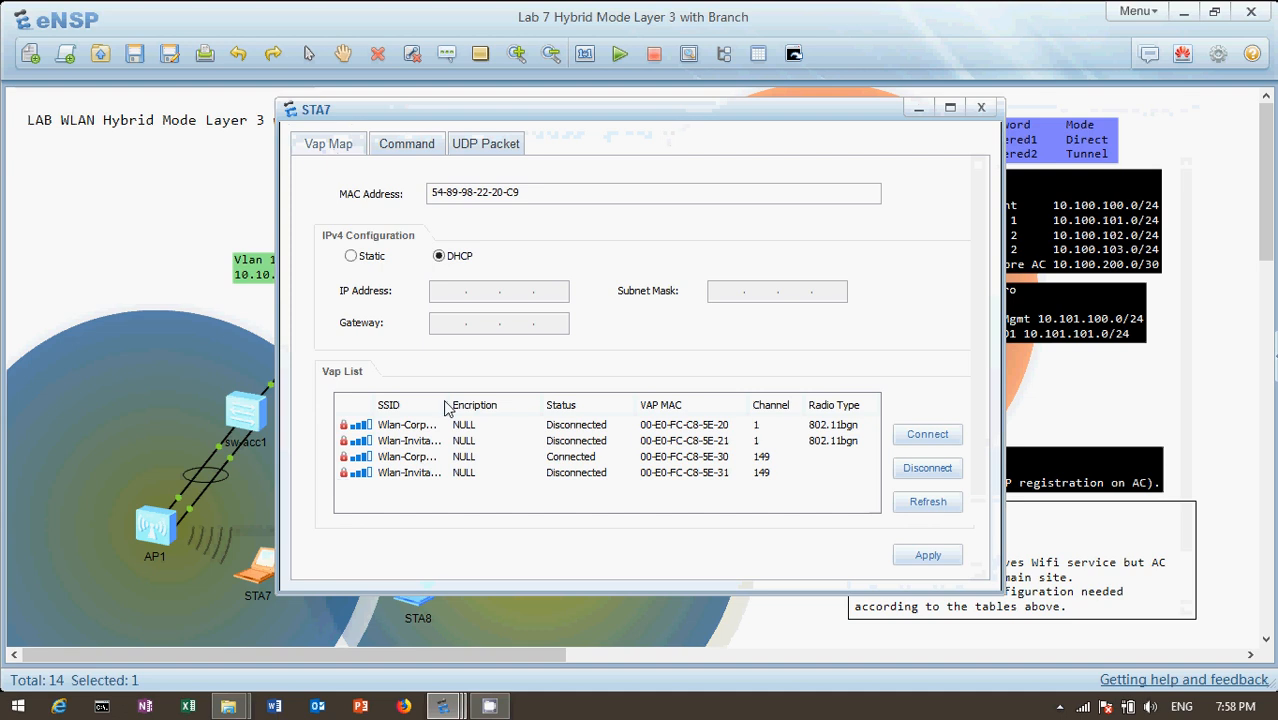
drag(446, 405, 528, 405)
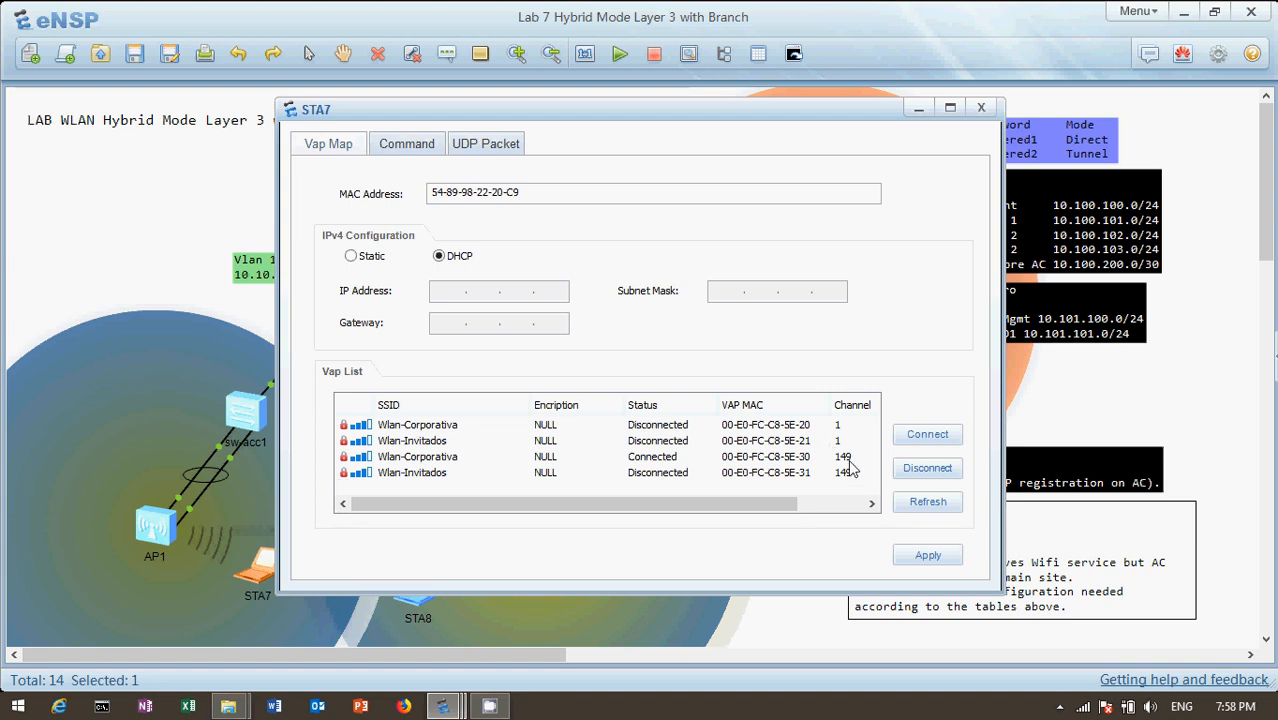
click(12, 194)
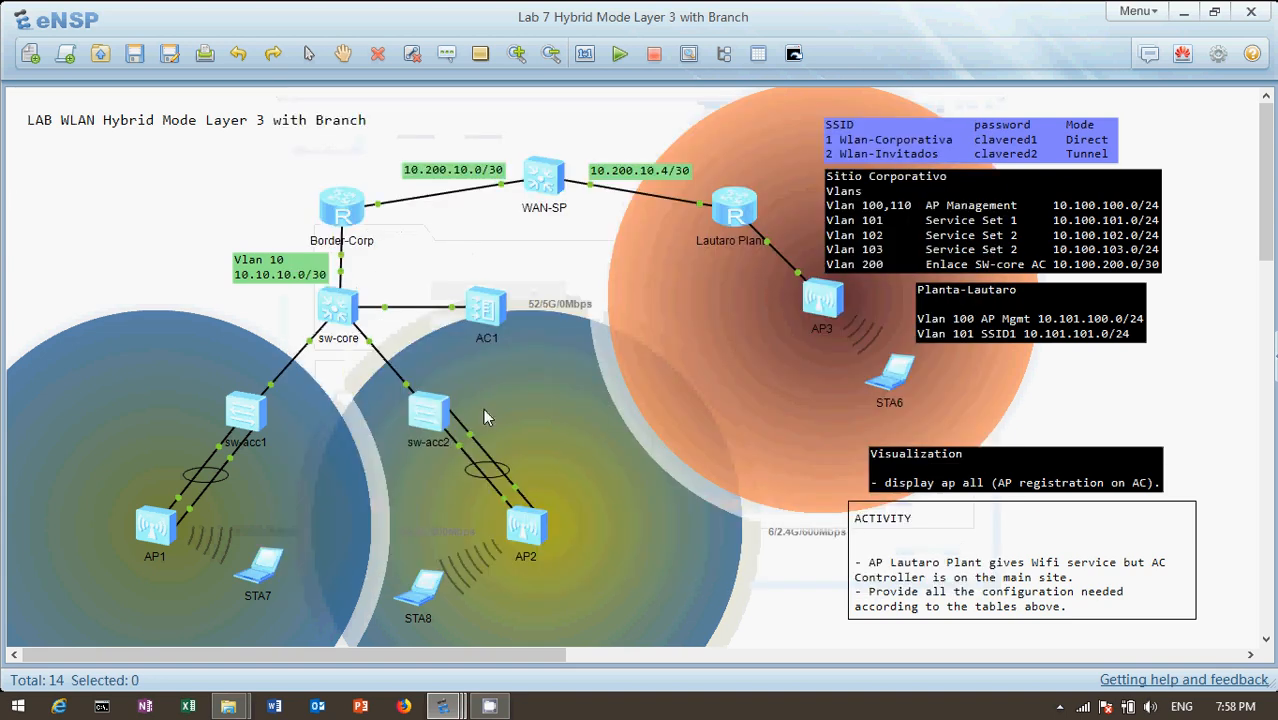
Check station STA8's VAP list for its wireless connection status and return to the topology
double_click(433, 581)
click(330, 144)
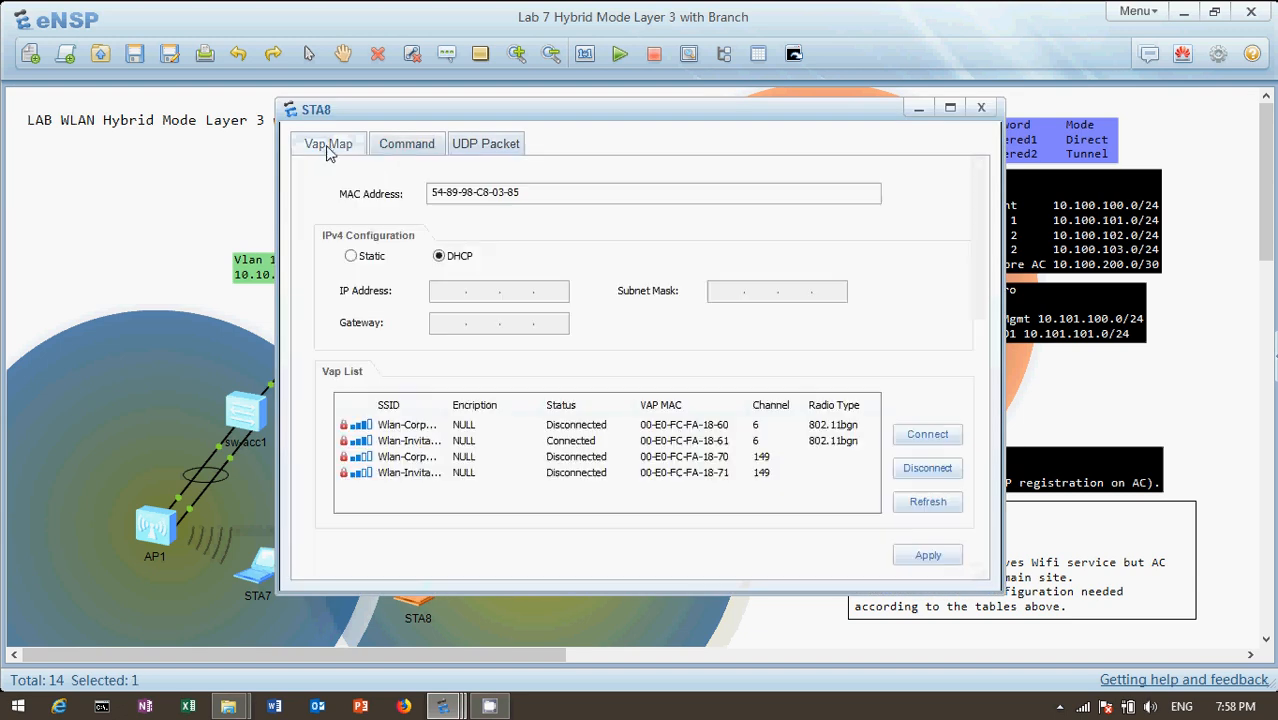
click(106, 278)
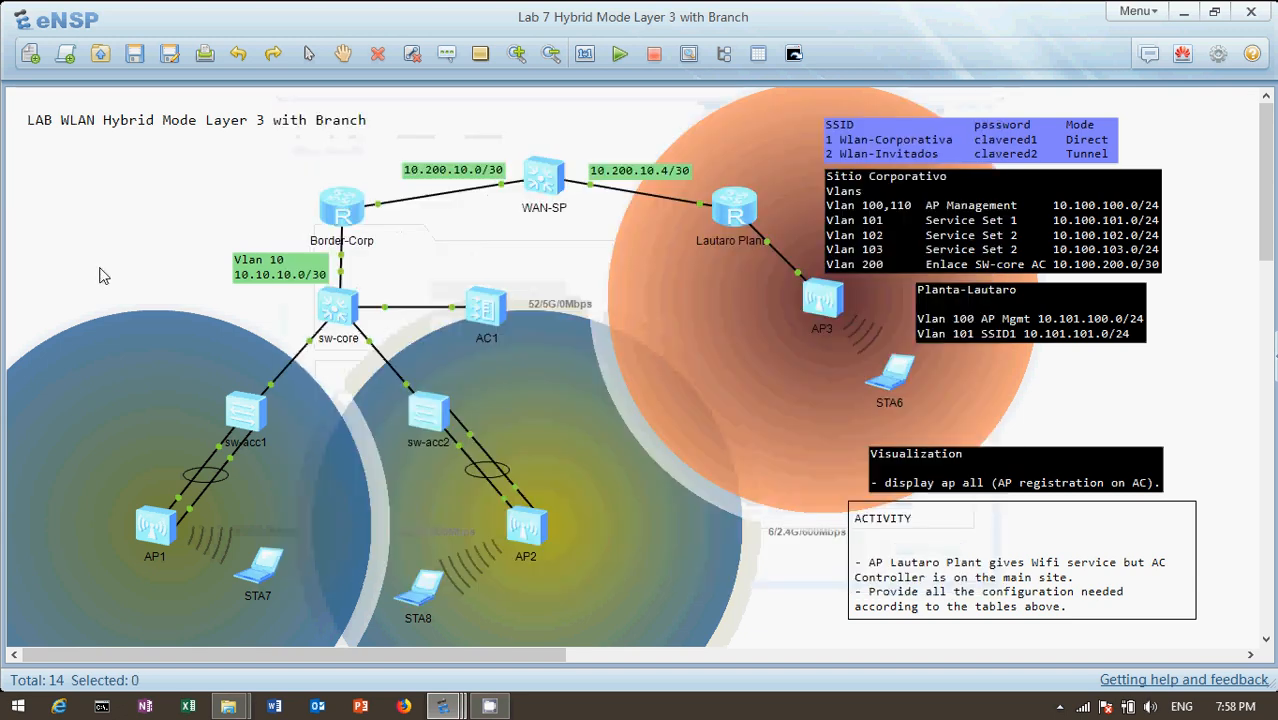
Open station STA6's VAP list, widen the SSID column, and check the first Wlan-Corporativa entry
double_click(893, 381)
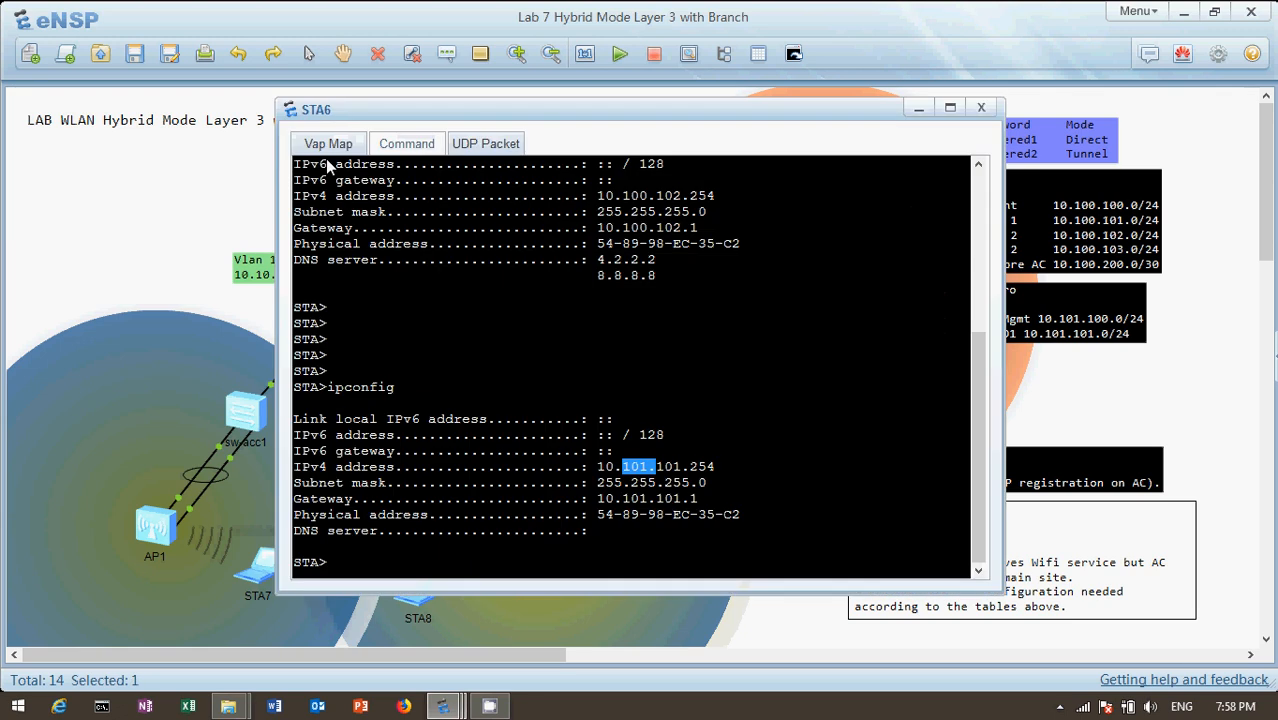
click(328, 142)
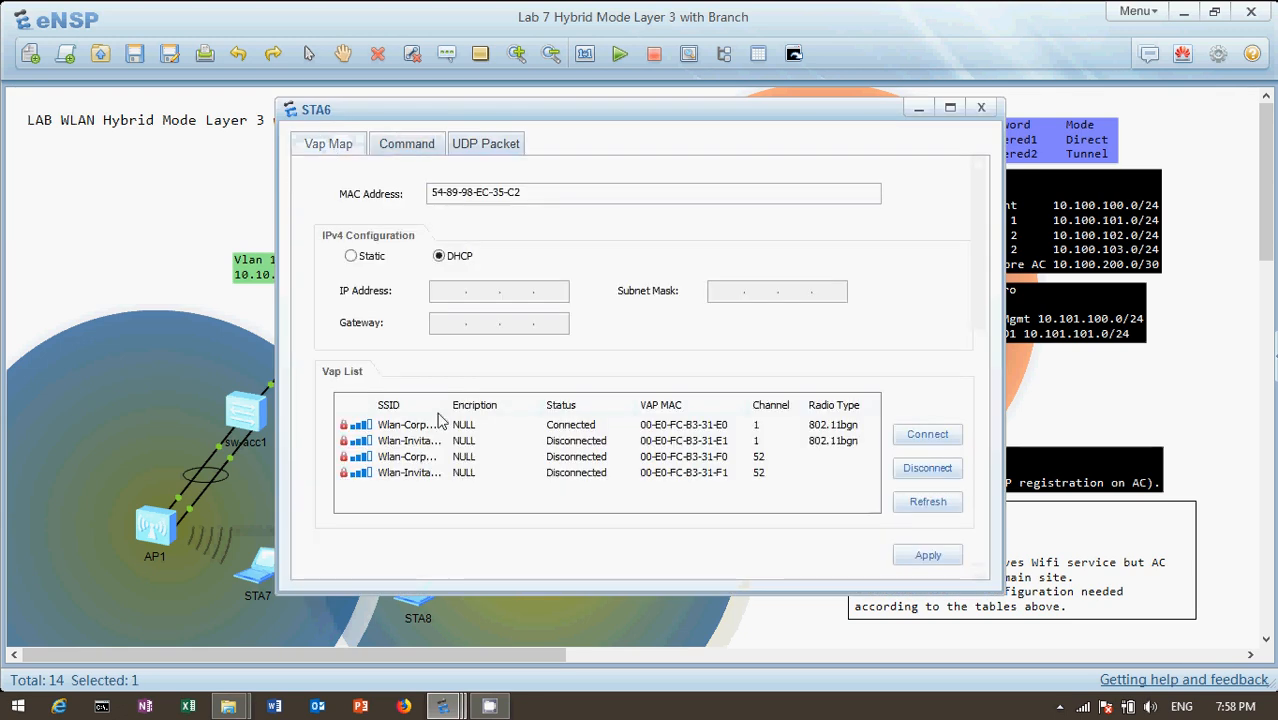
drag(447, 406, 539, 412)
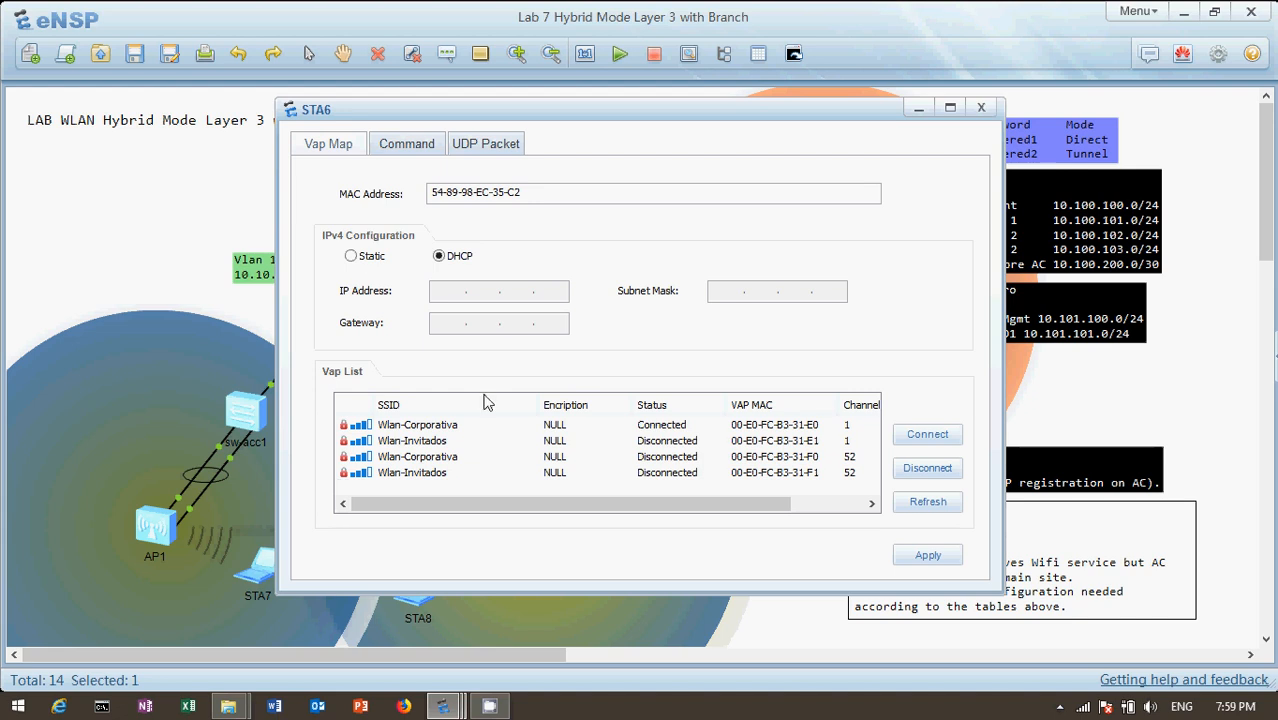
click(422, 428)
click(44, 220)
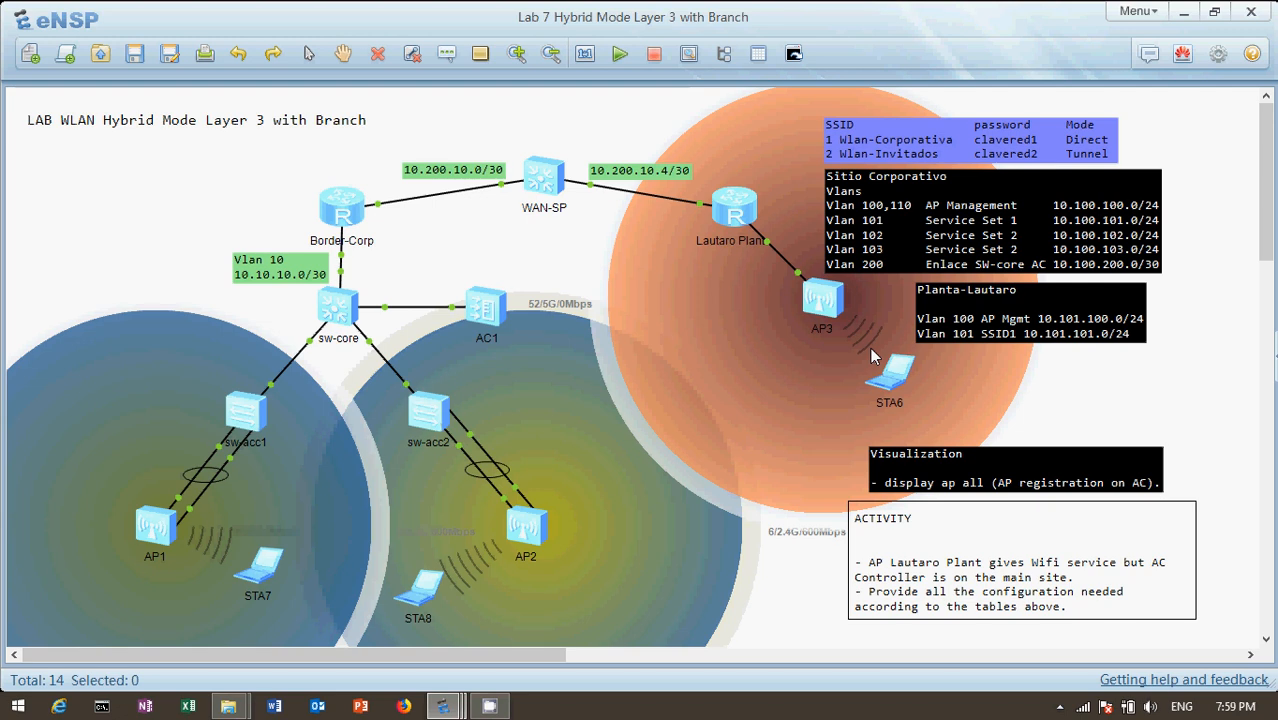
Stop STA7's running ping, run ipconfig on it, and highlight its IPv4 address
double_click(268, 572)
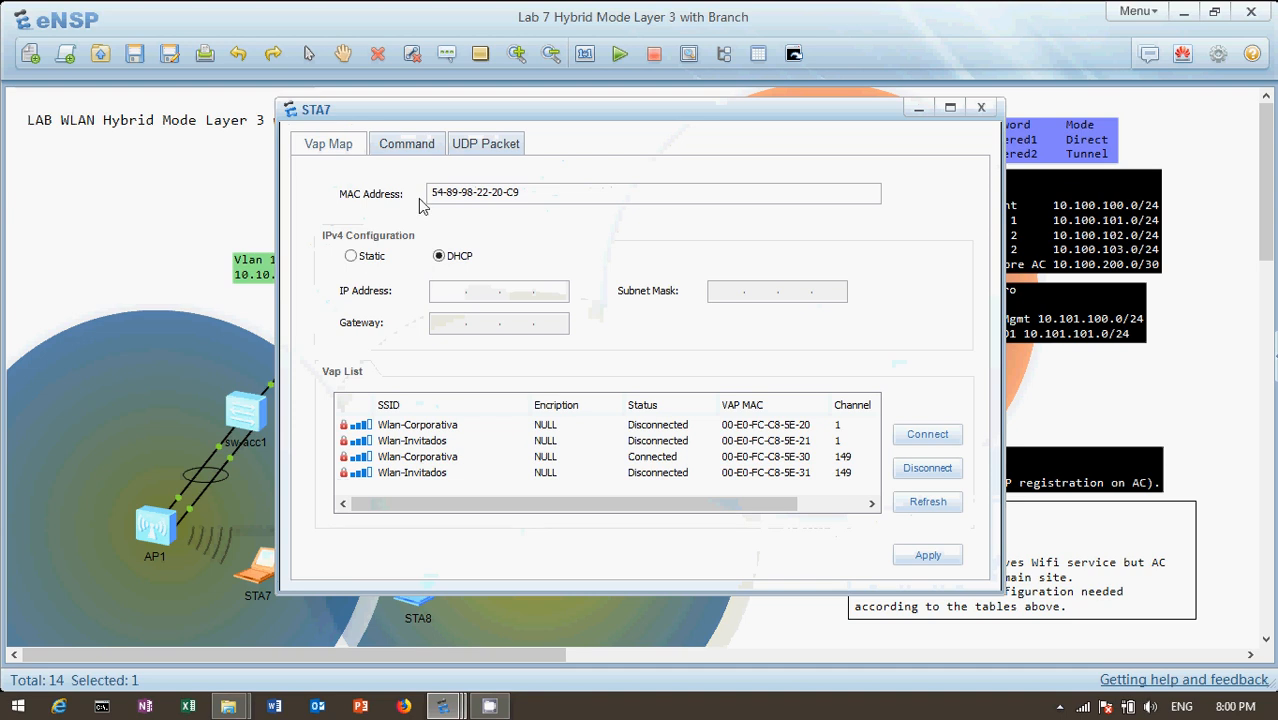
click(405, 144)
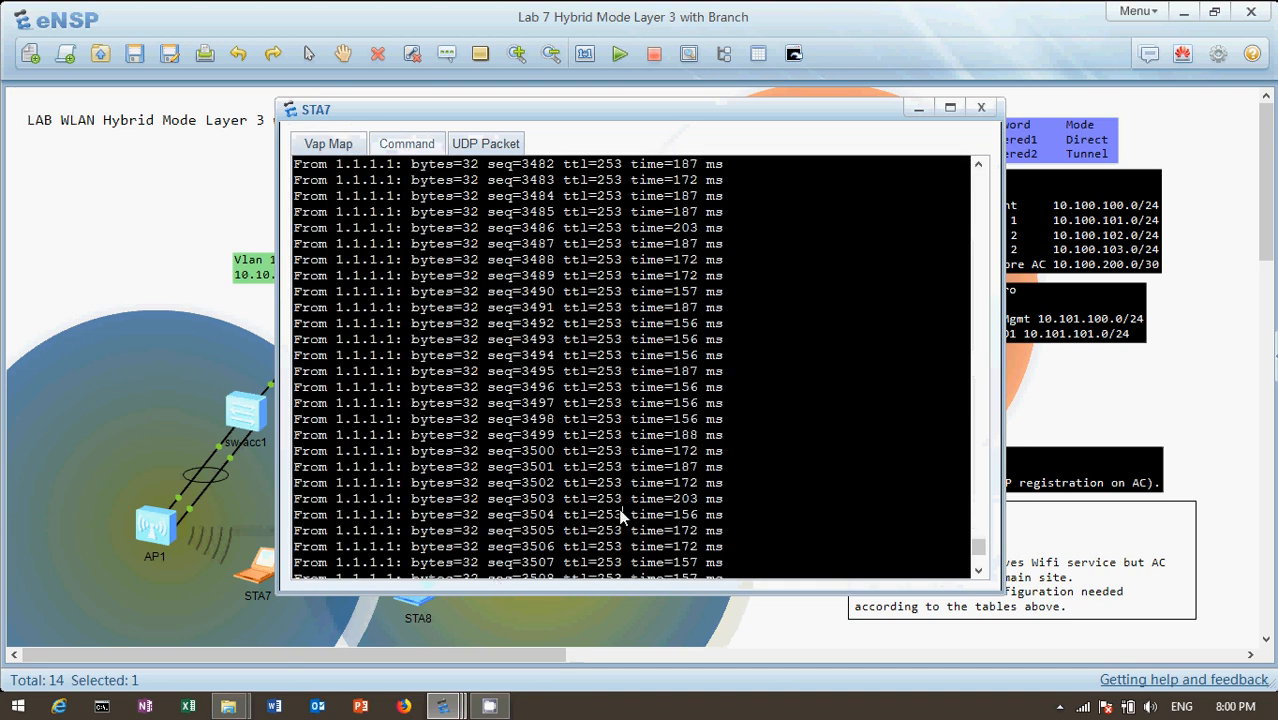
key(ctrl+c)
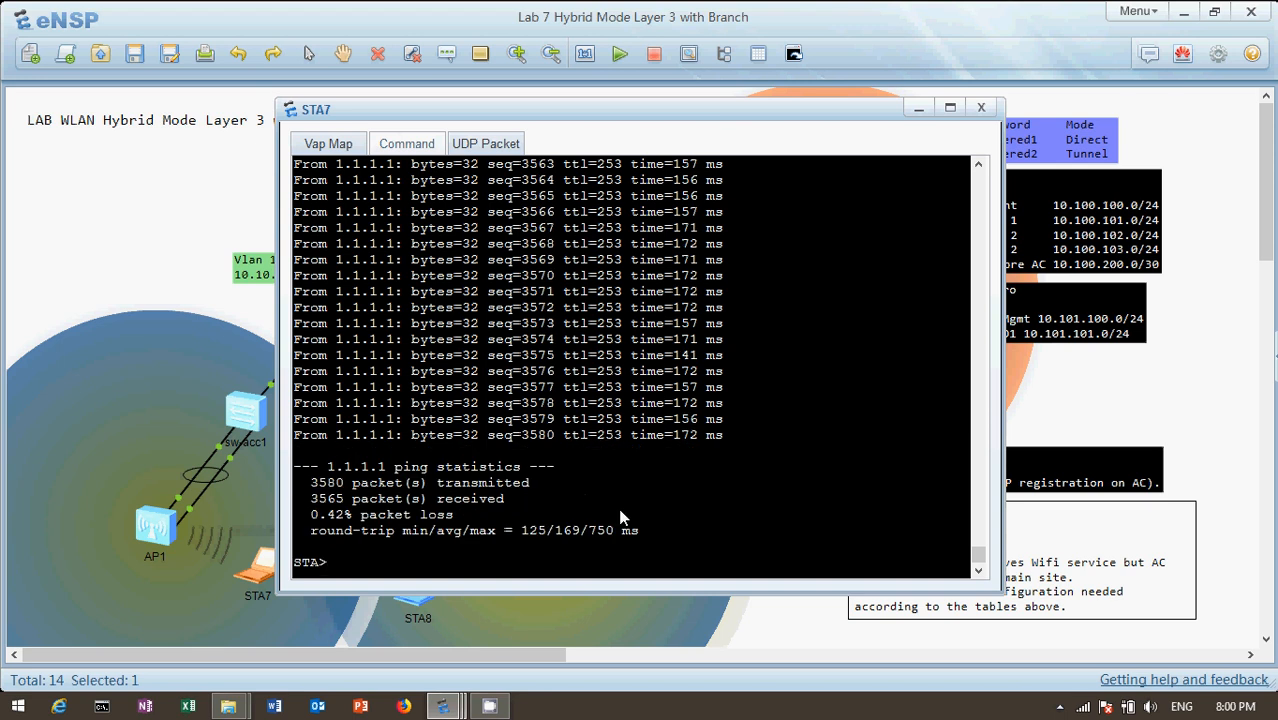
text(ipconfig)
key(Return)
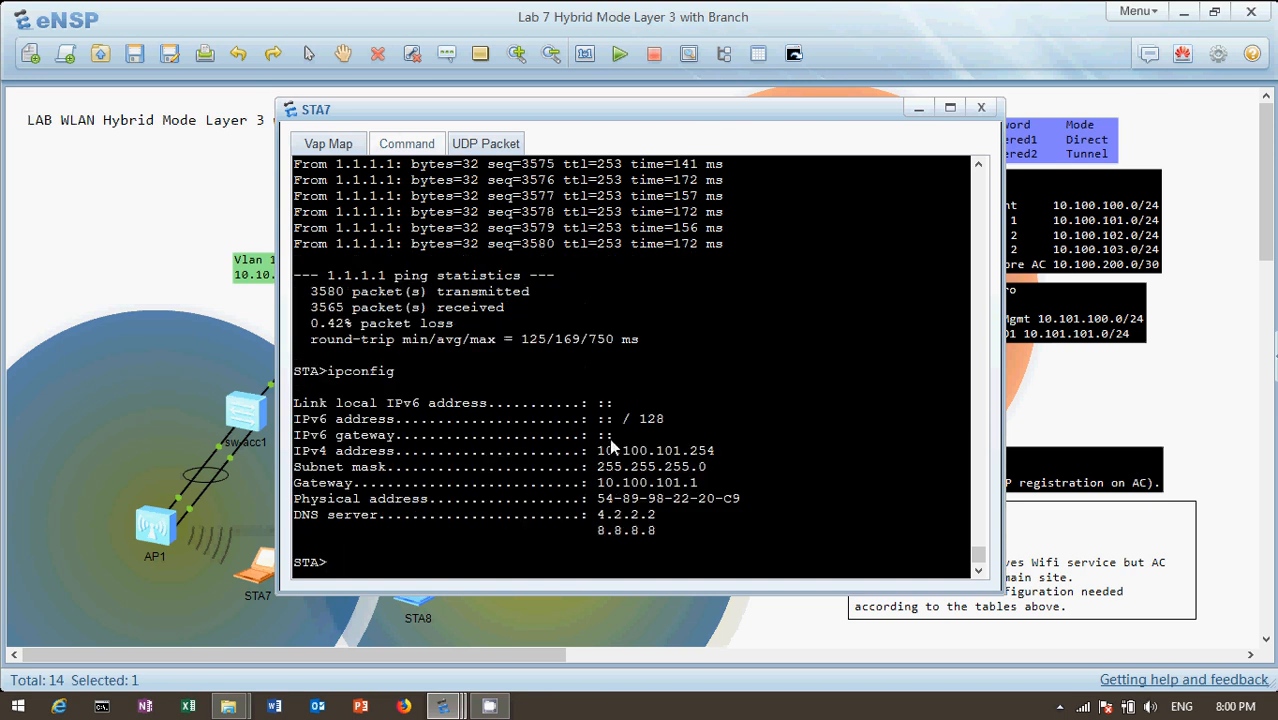
drag(598, 450, 724, 458)
click(115, 268)
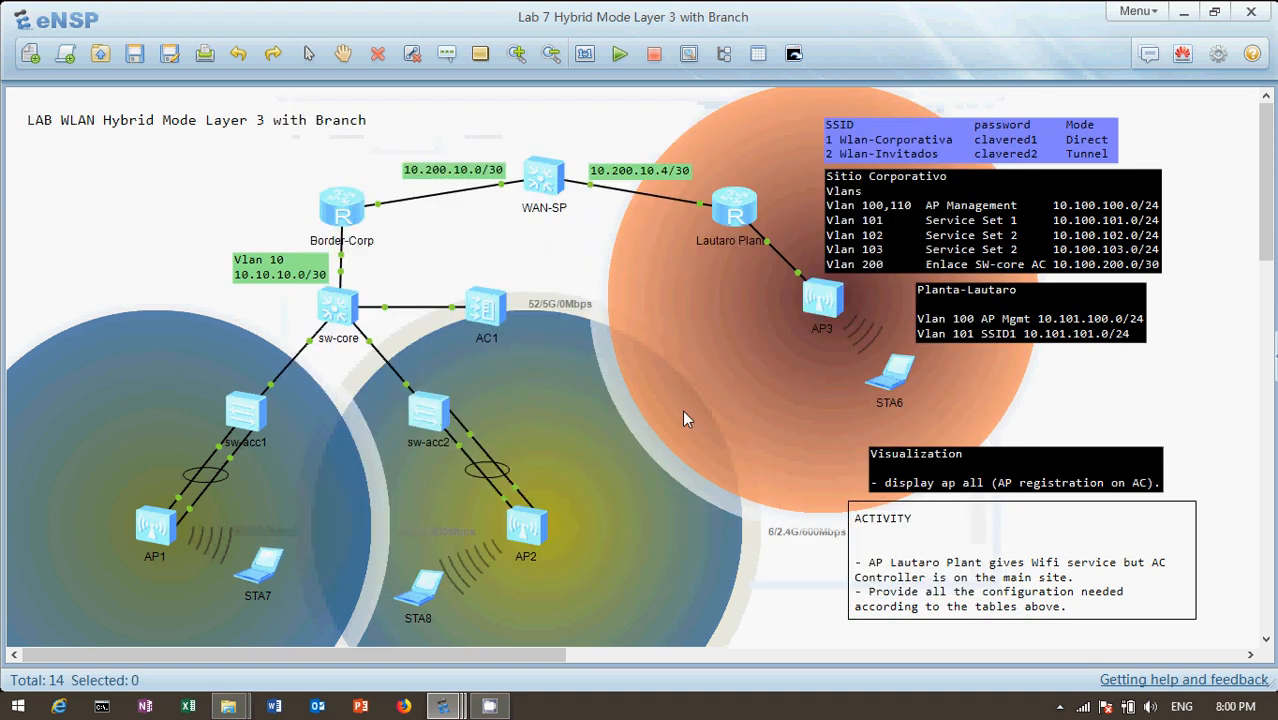
Run ipconfig again on STA6 and highlight the first two octets of its IPv4 address
double_click(893, 378)
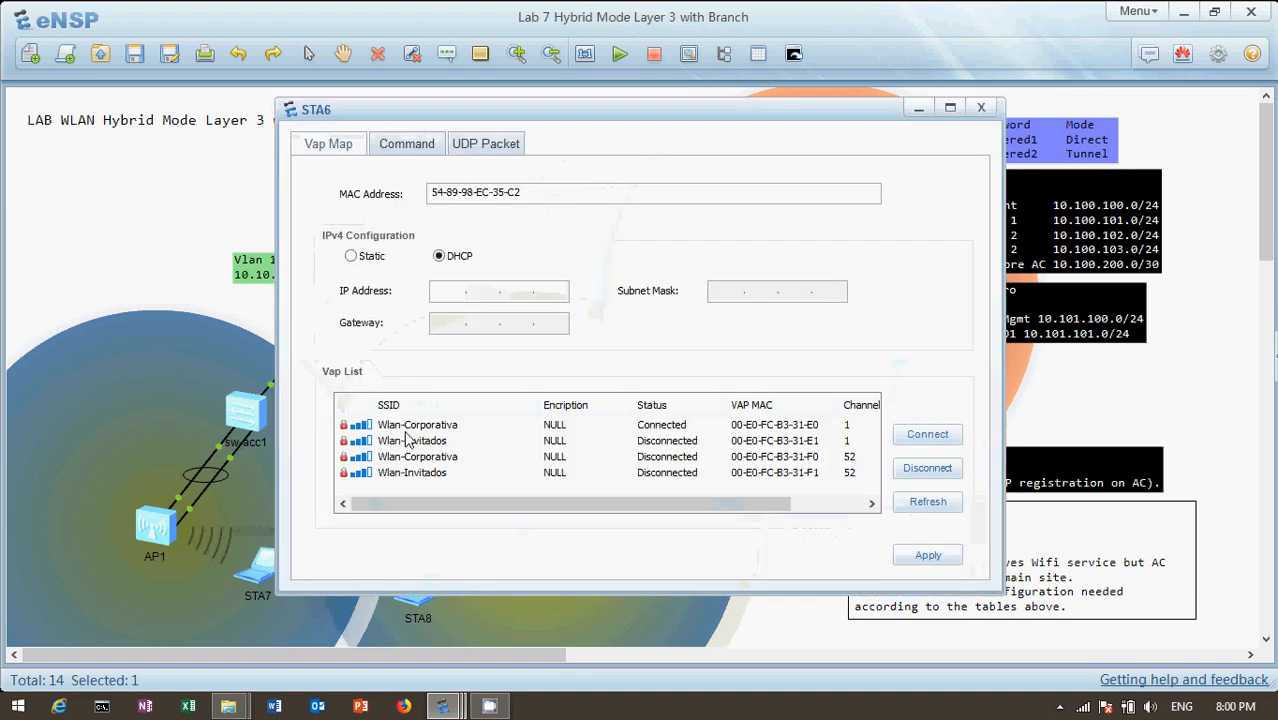
click(414, 144)
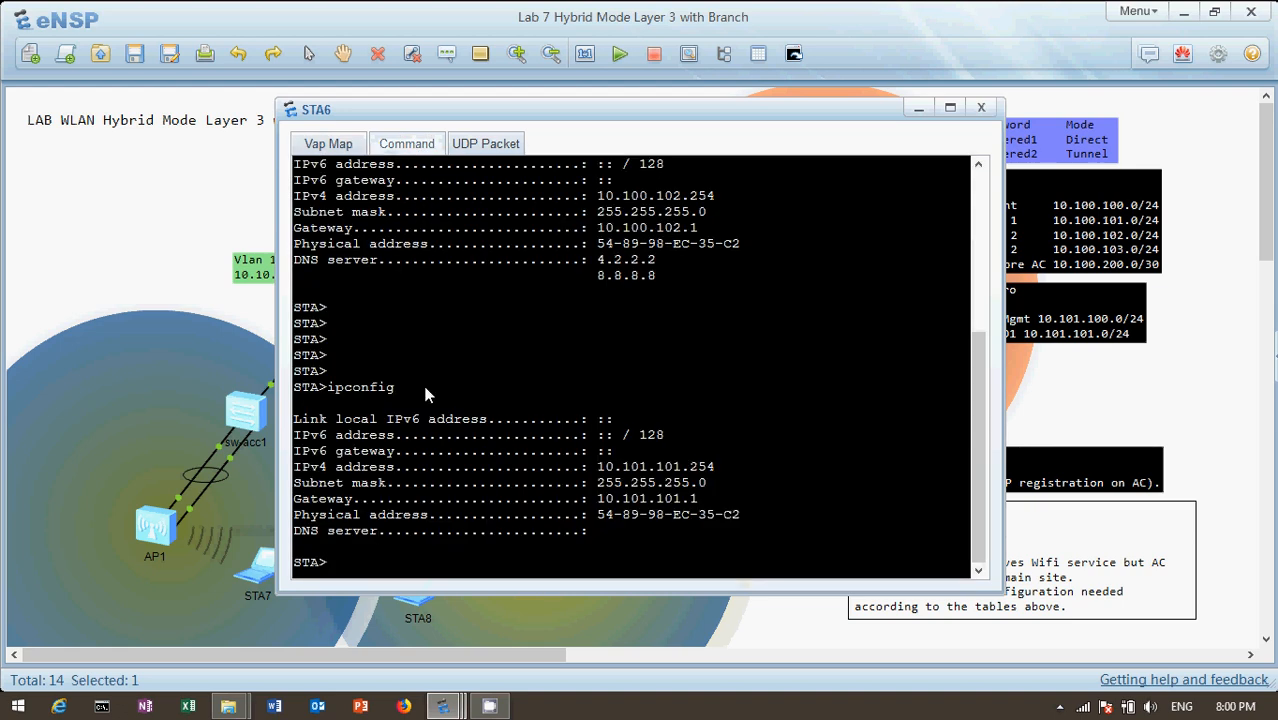
click(430, 572)
key(Up)
key(Return)
key(Return)
key(Return)
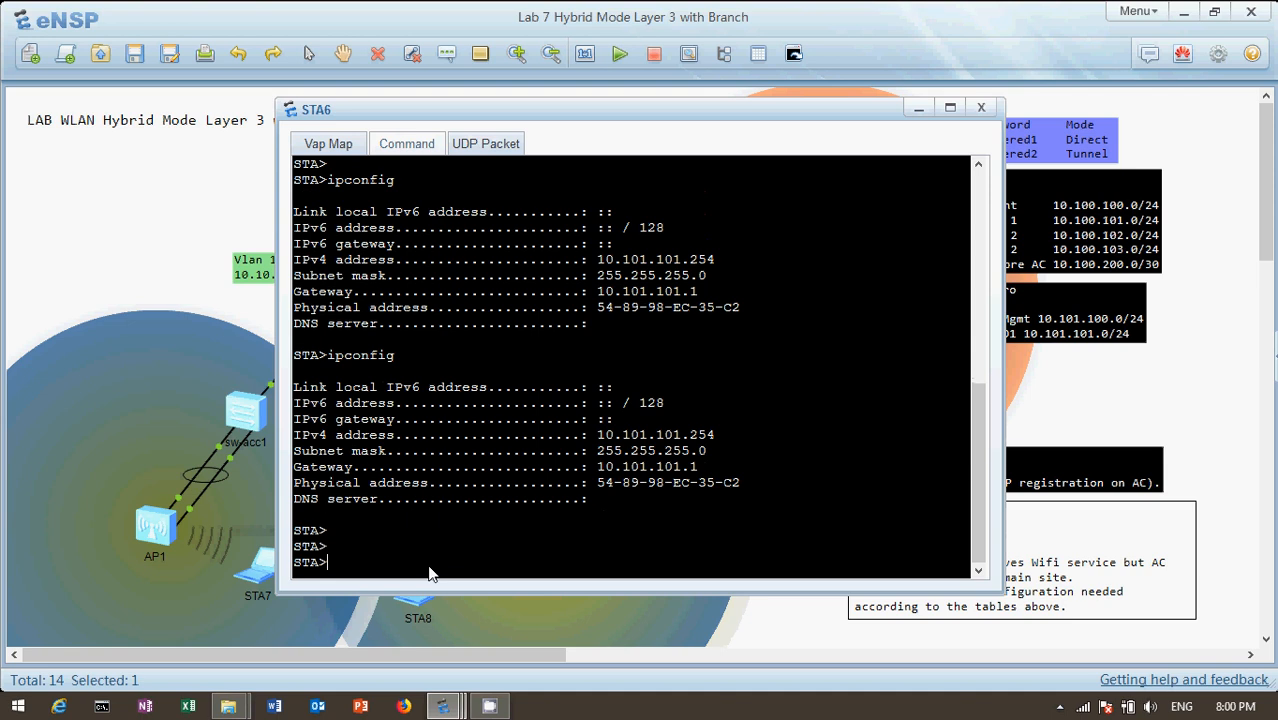
drag(597, 437, 649, 437)
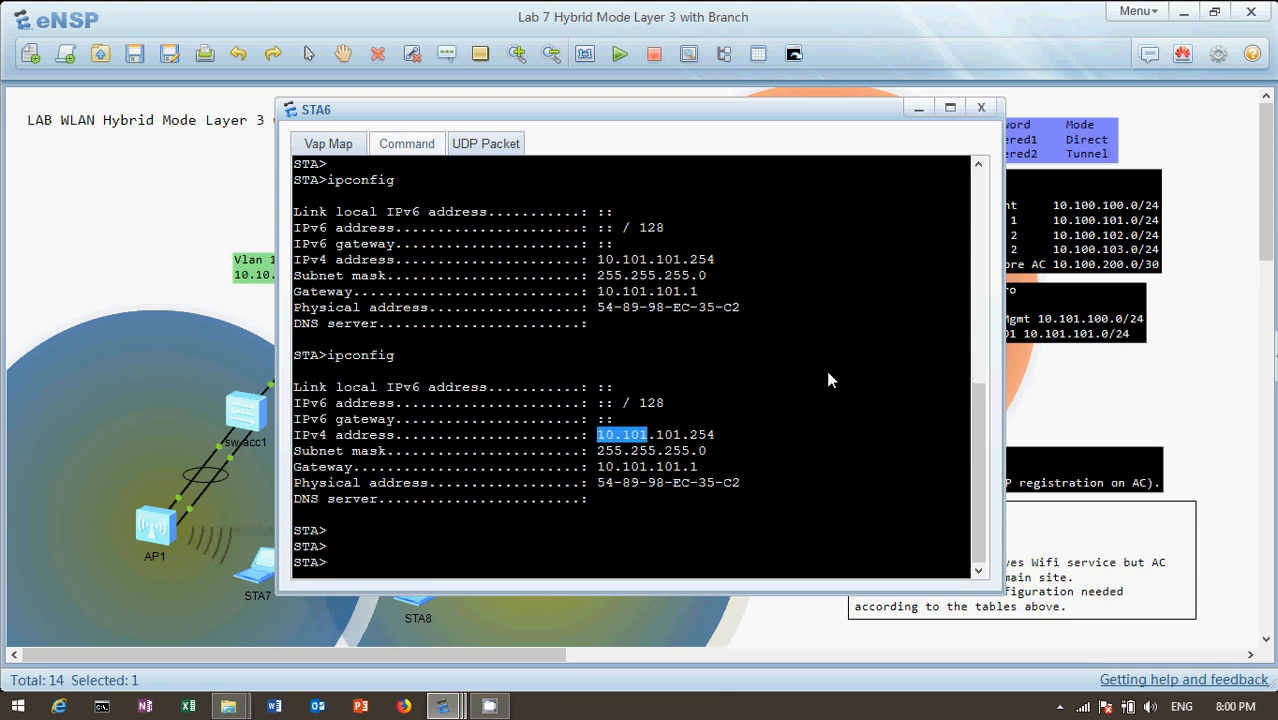
click(1014, 33)
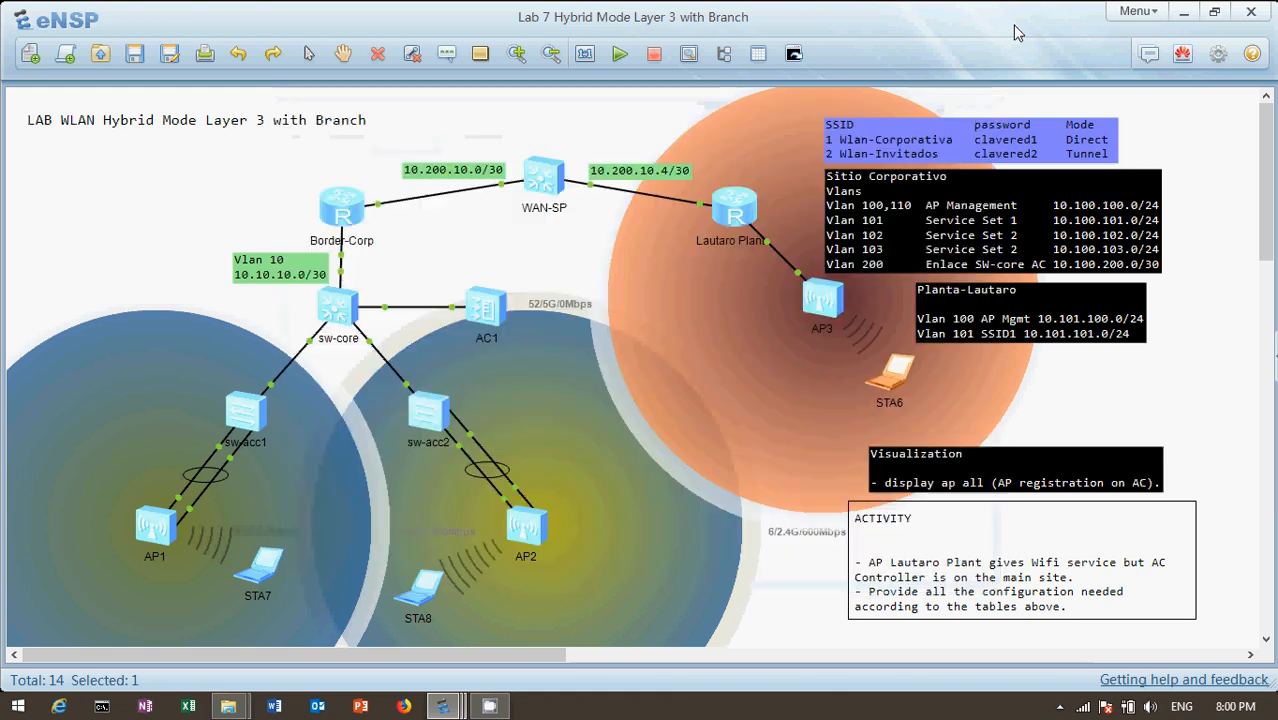
Review STA7's IPv4 address again and compare the station addressing with the Planta-Lautaro VLAN table in the topology
double_click(257, 565)
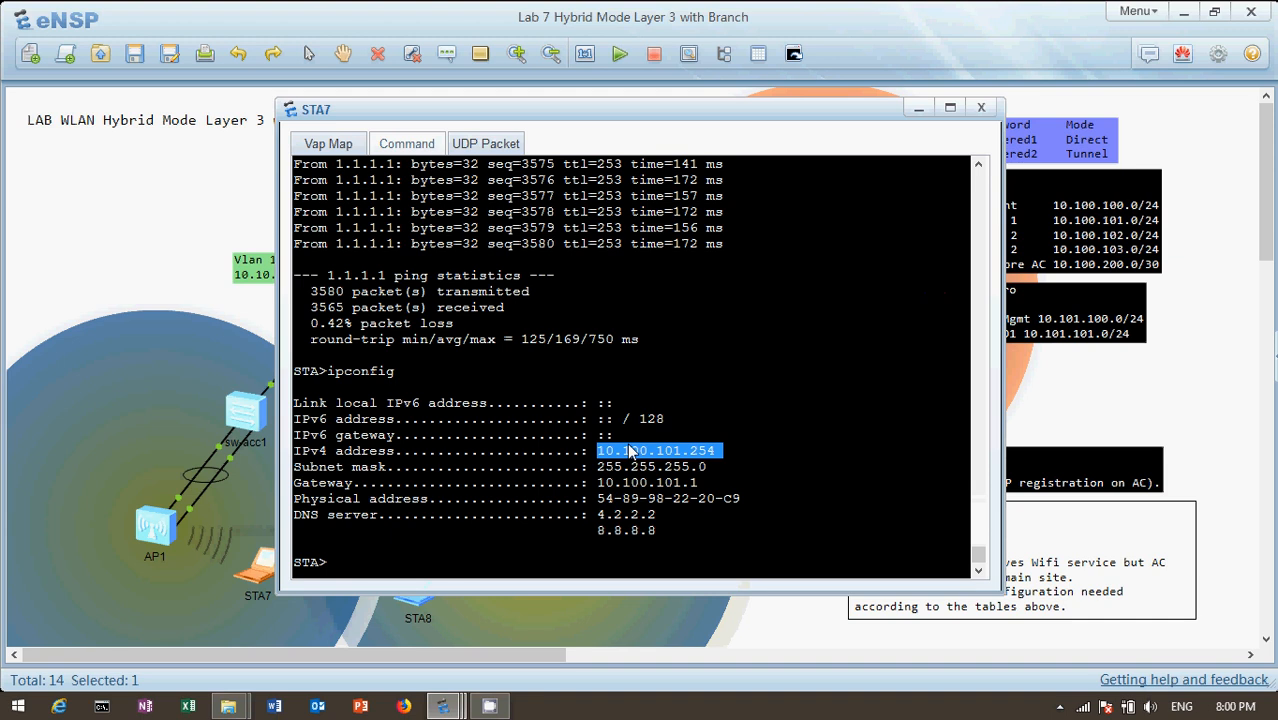
click(918, 107)
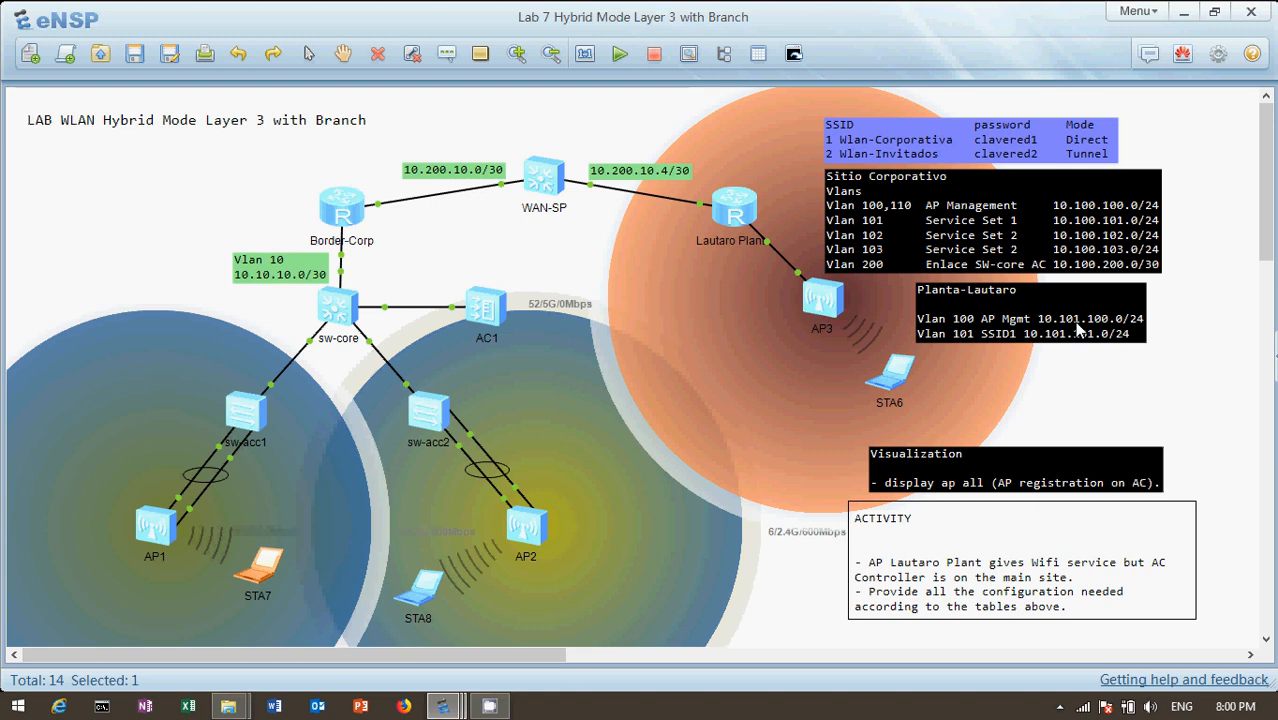
click(1129, 377)
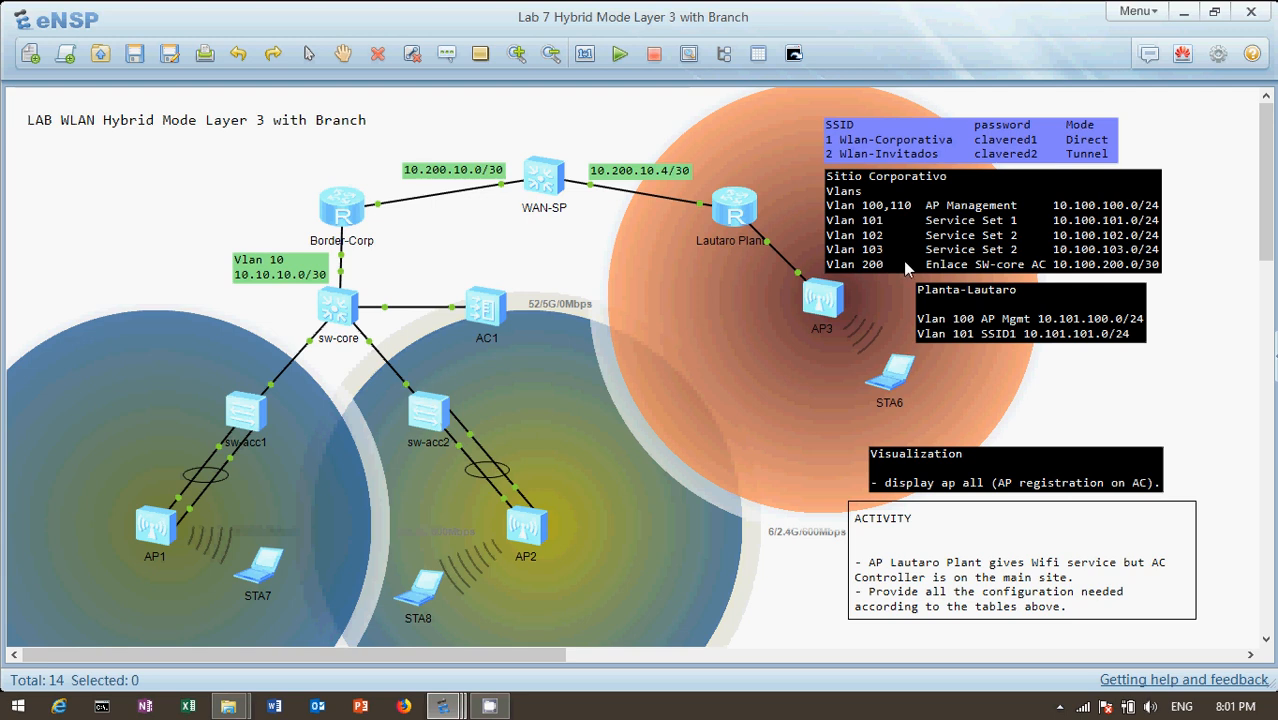
Open AC1's console and quit the WLAN view to the system view
double_click(485, 309)
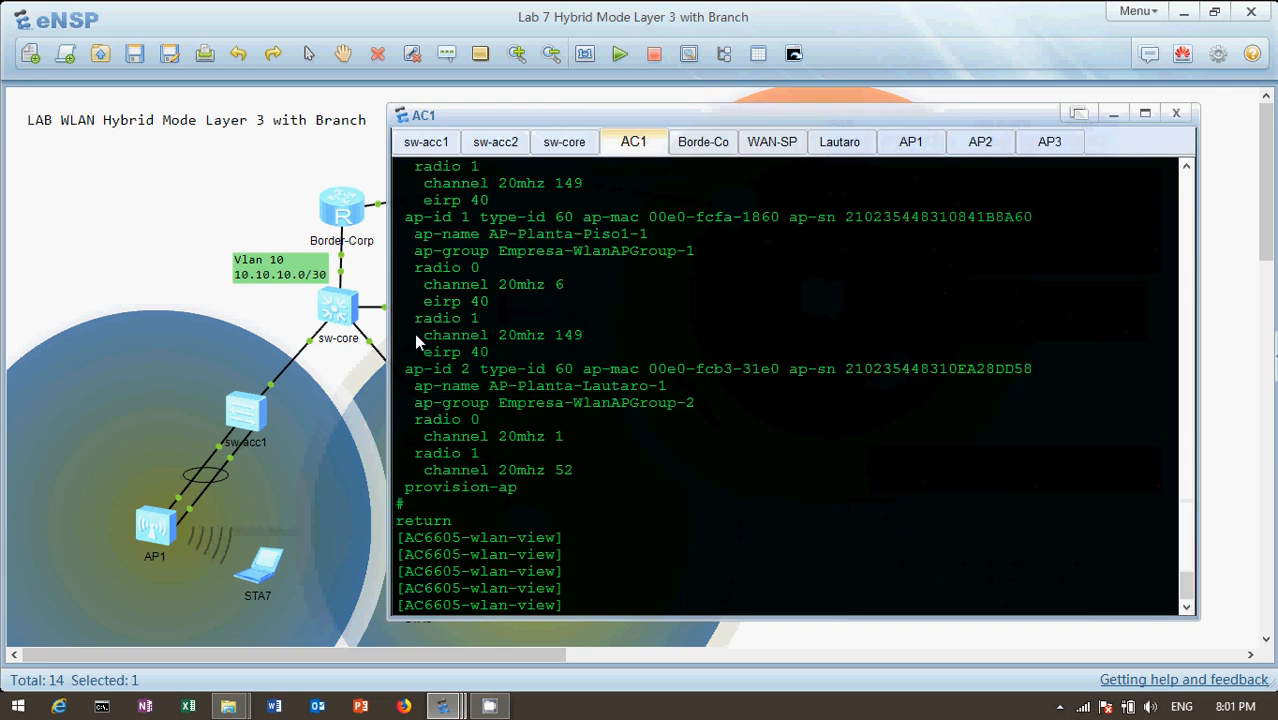
key(Return)
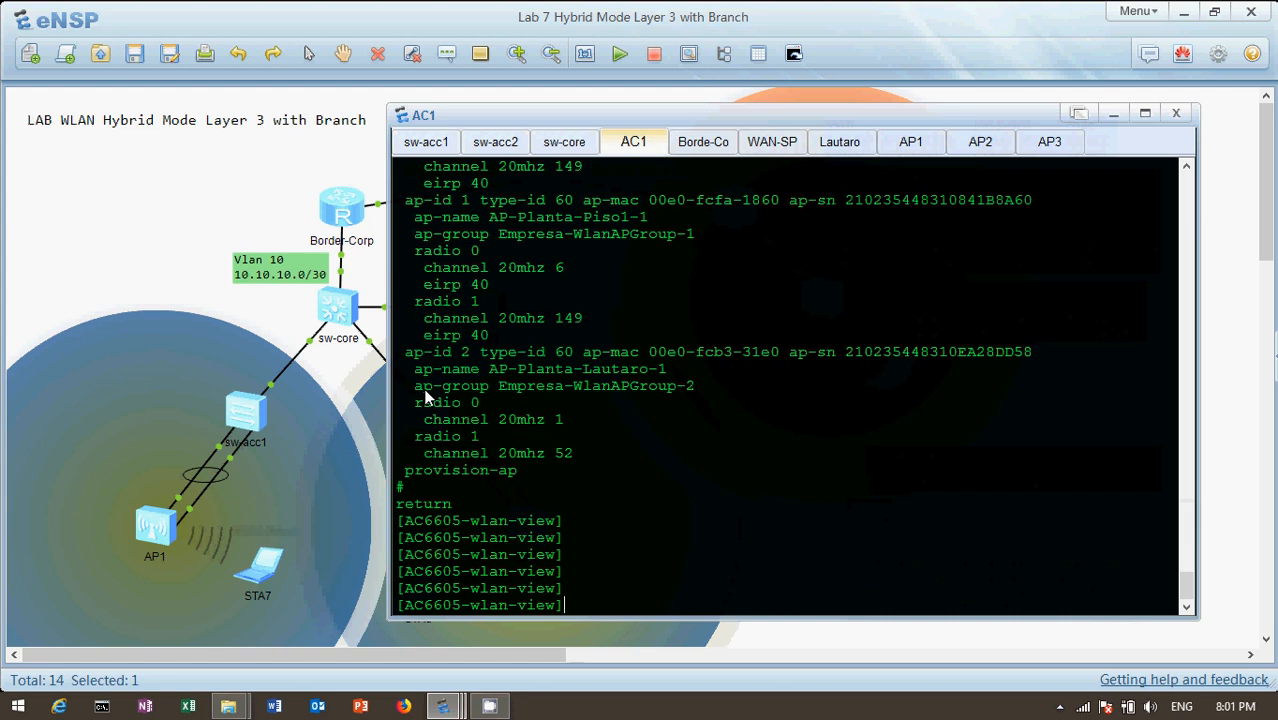
text(q)
key(Return)
key(Return)
Display AC1's current configuration and highlight the "even" assignment of the Pool-Vlan-Invitados VLAN pool
text(dis)
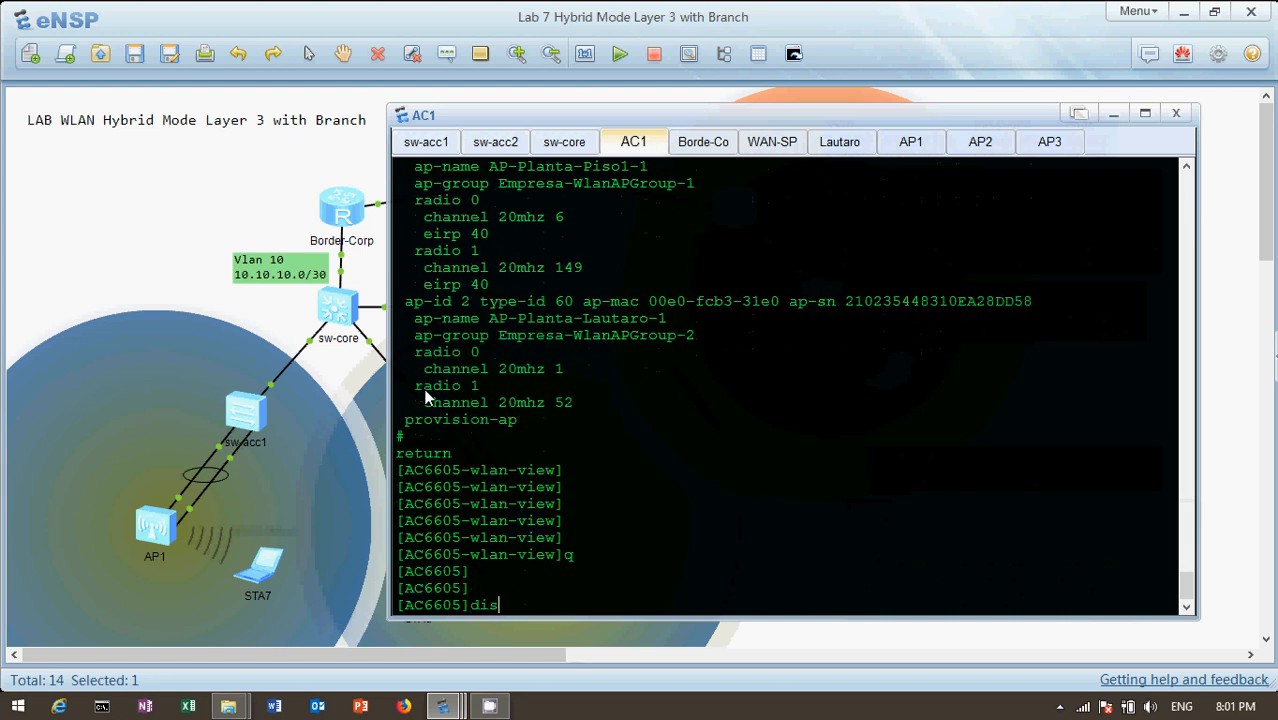
text( cu)
key(Tab)
key(Return)
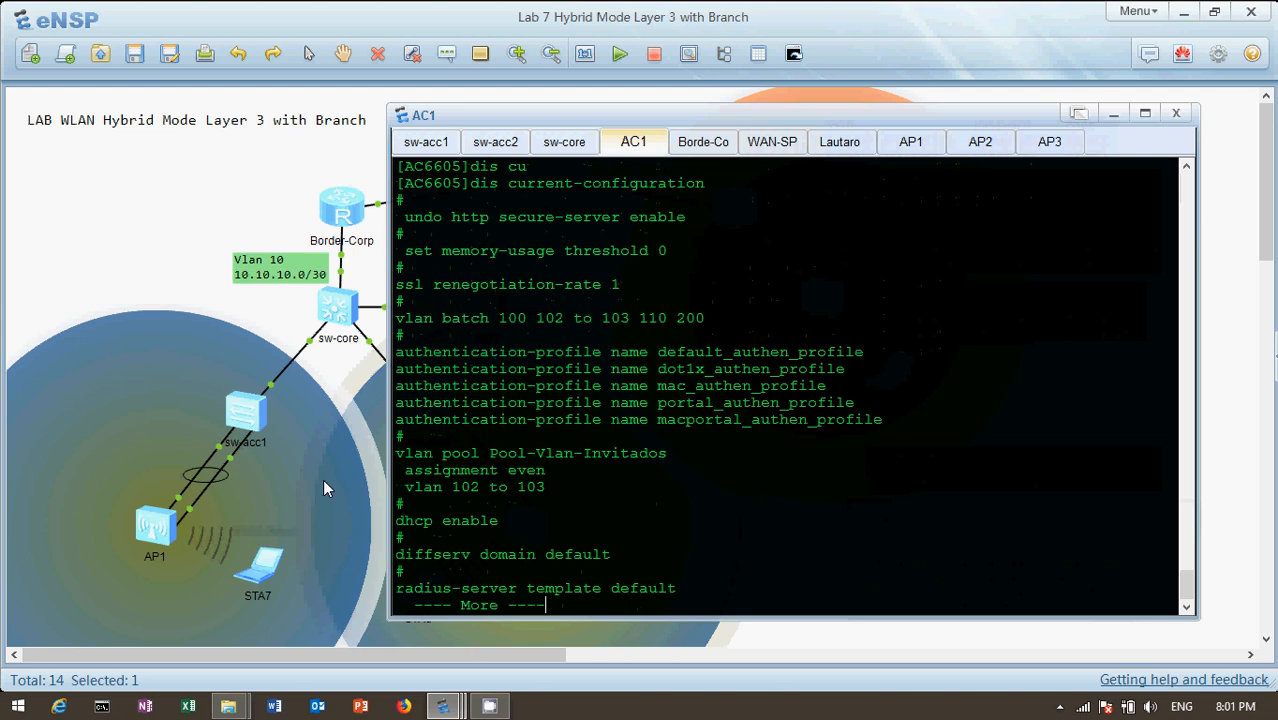
drag(506, 472, 541, 480)
click(136, 215)
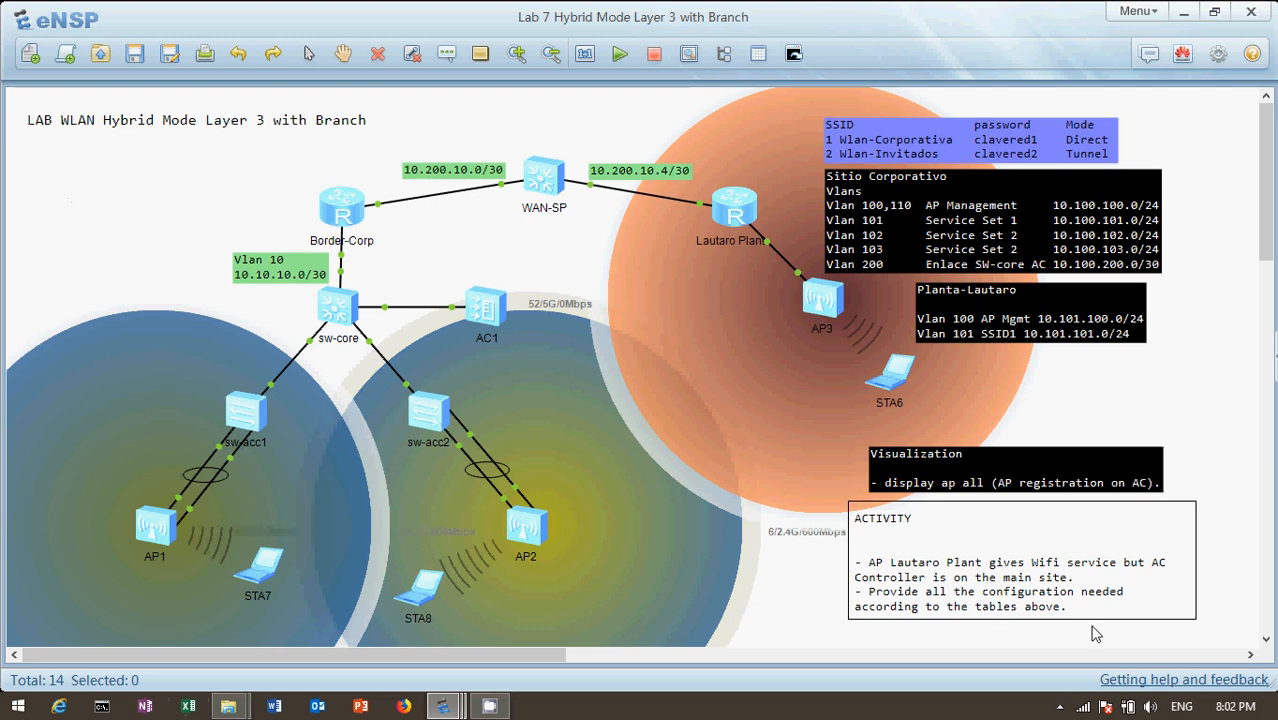
click(1061, 706)
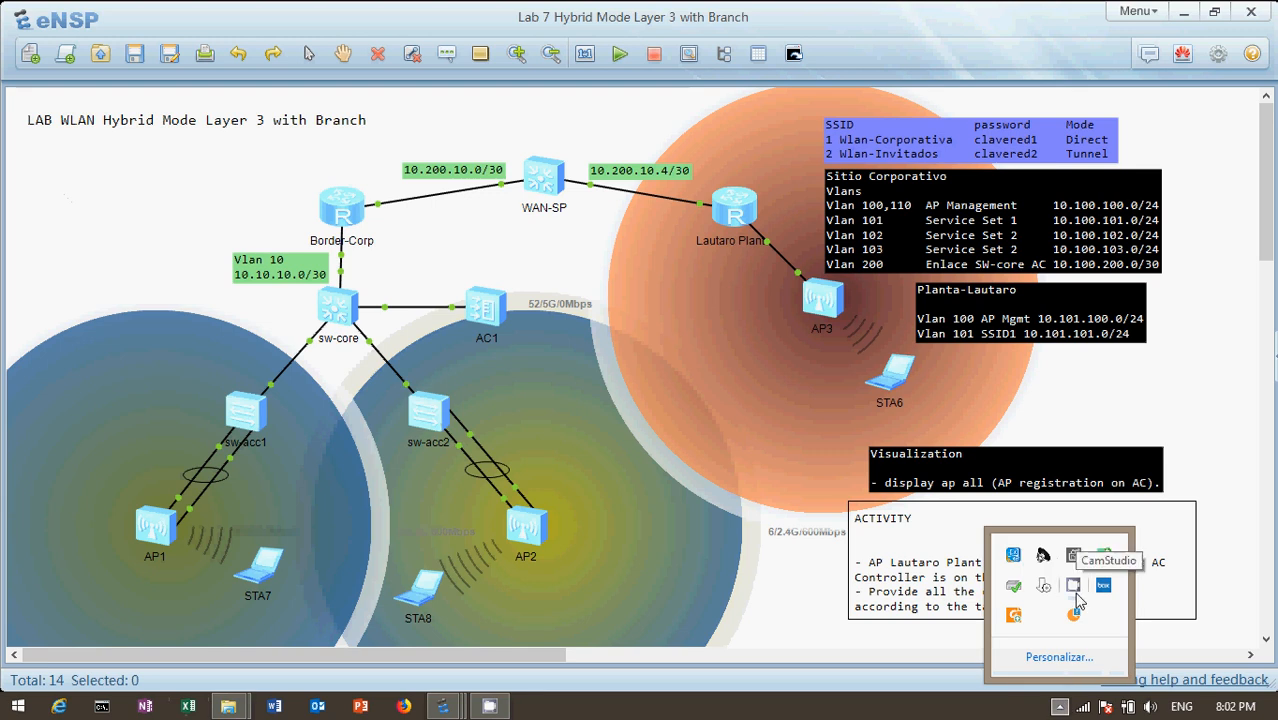